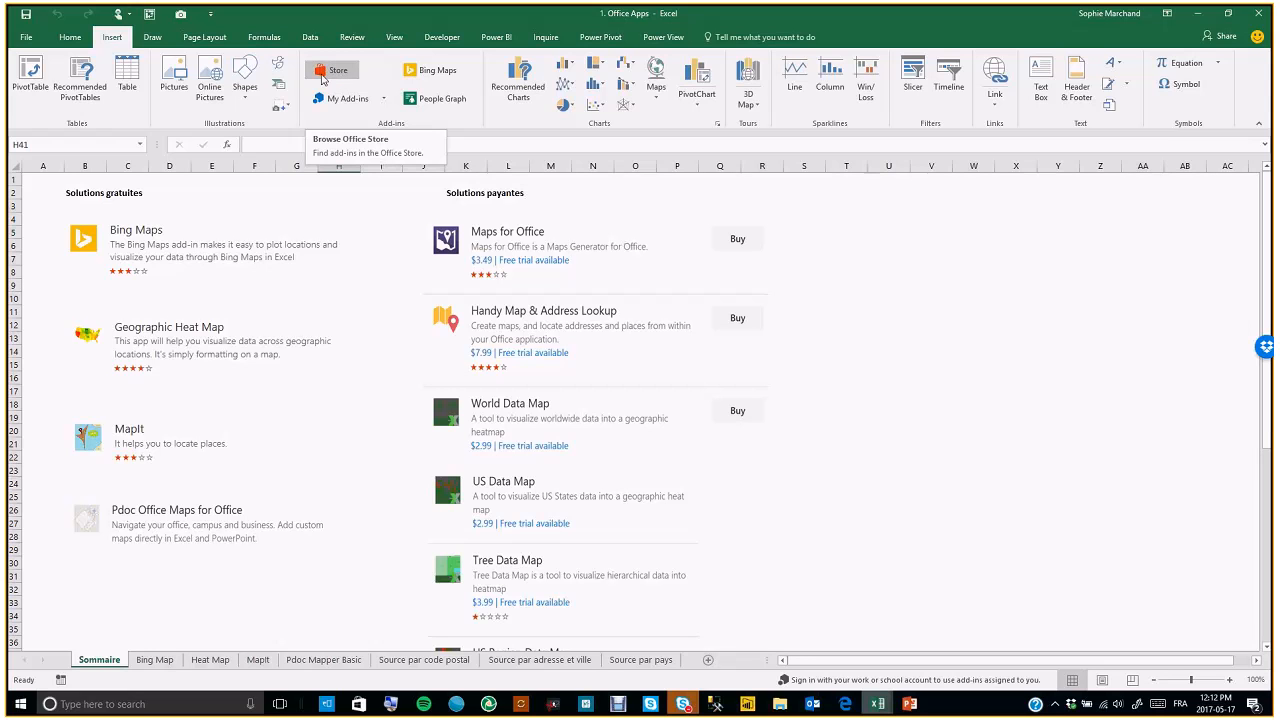
# Open the Office Add-ins dialog showing the installed add-ins
pyautogui.click(331, 76)
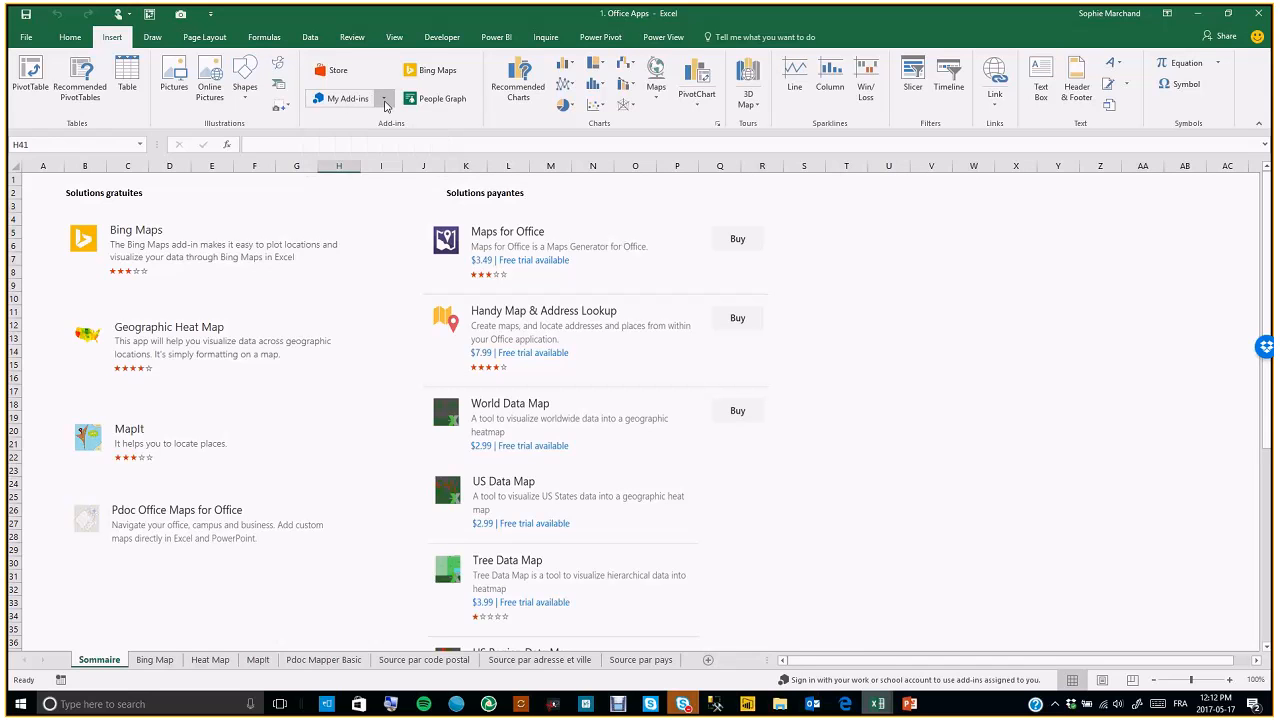
pyautogui.click(384, 100)
pyautogui.click(358, 100)
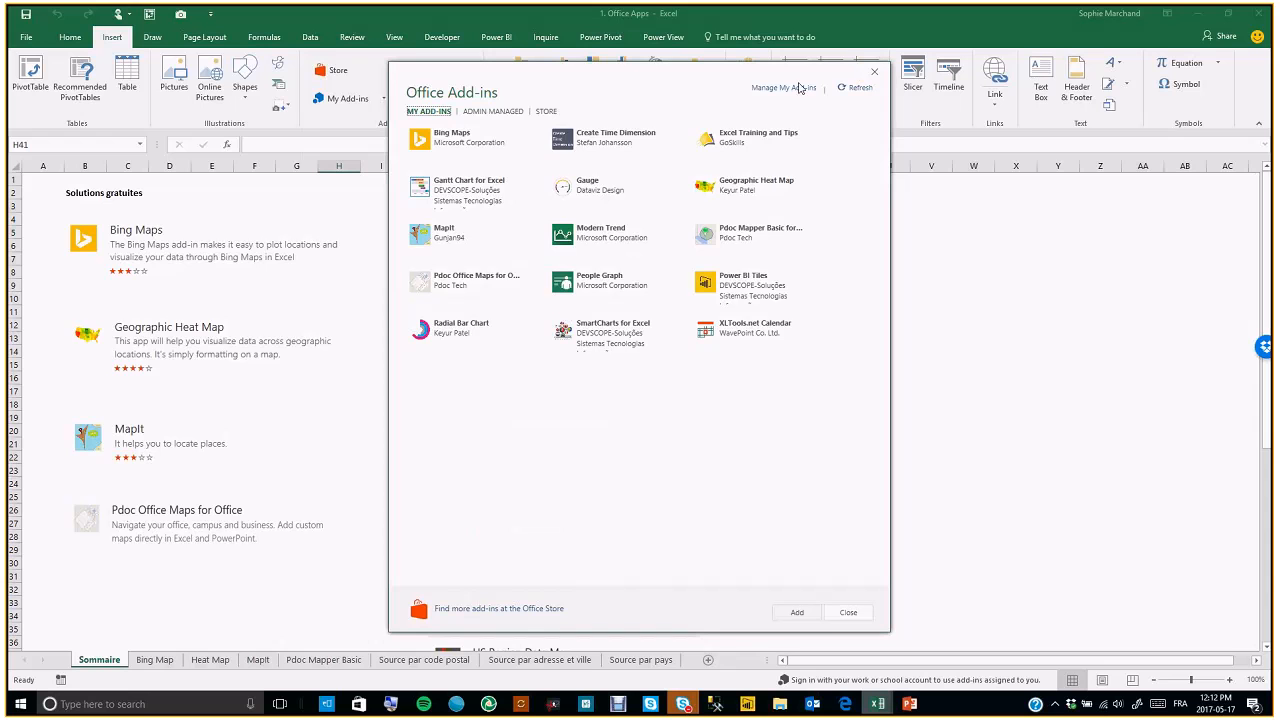
# Open the Manage My Add-ins web page in the browser and return to the workbook
pyautogui.click(798, 88)
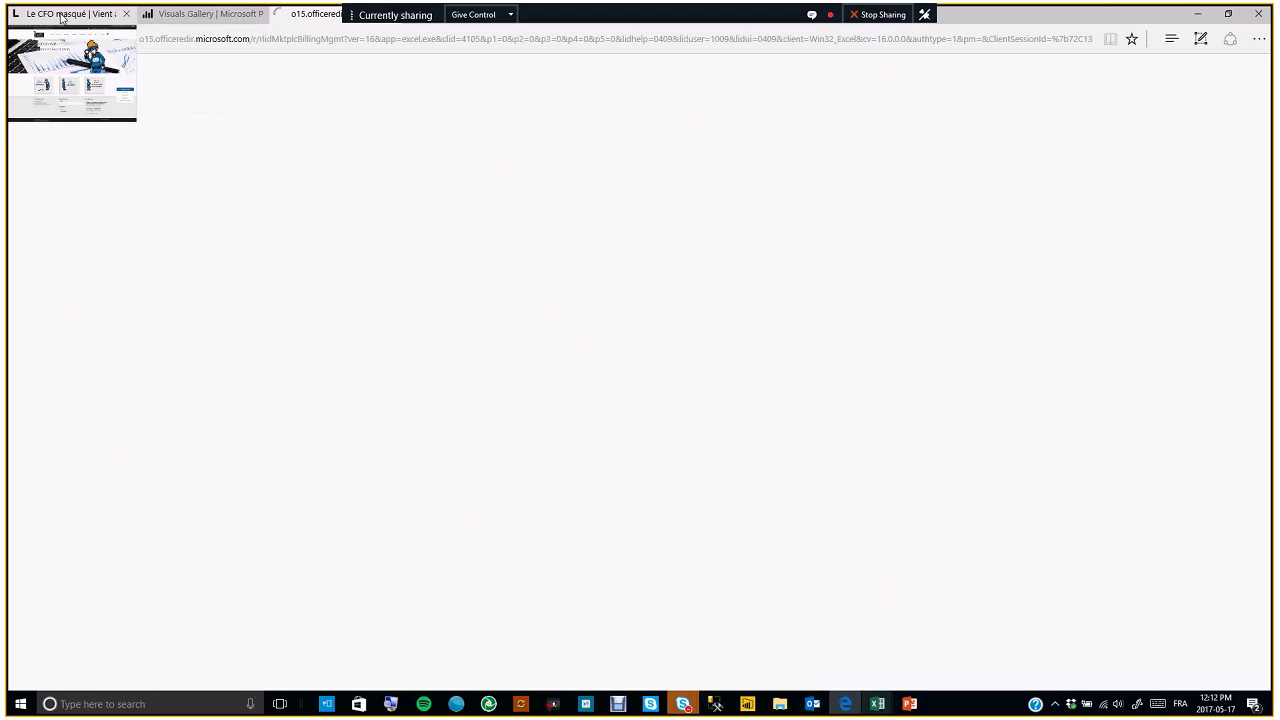
pyautogui.click(214, 14)
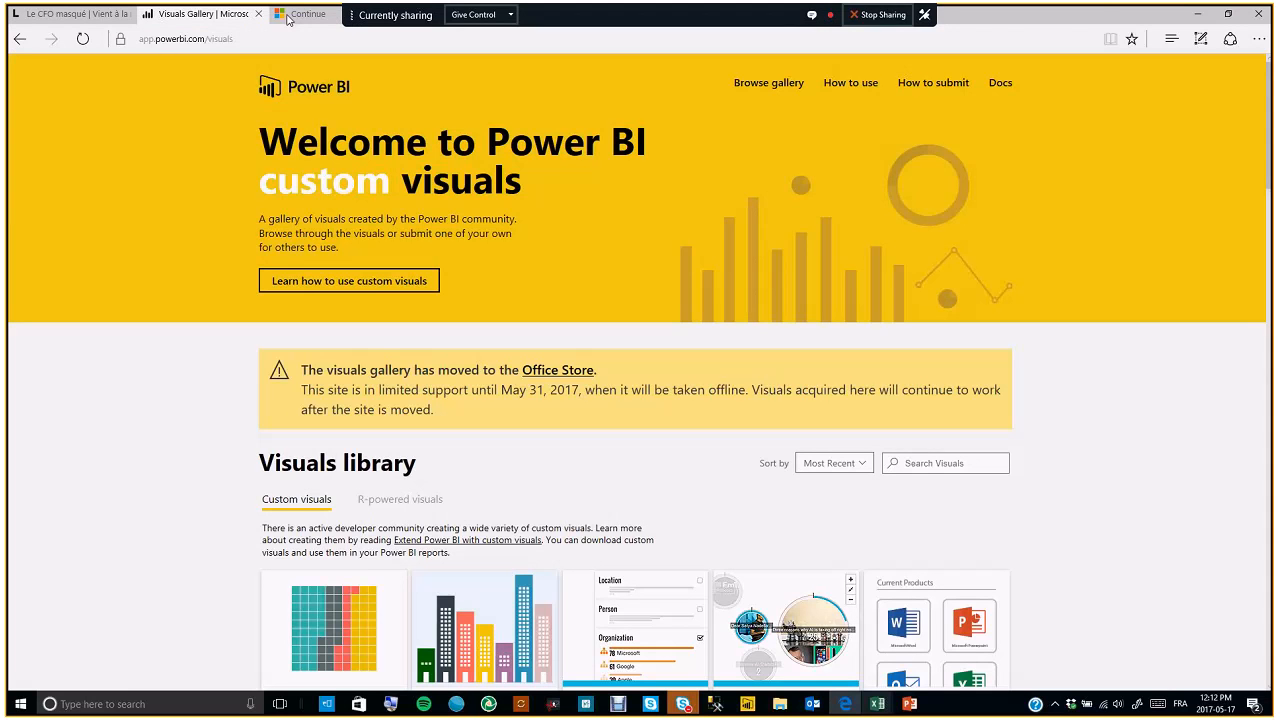
pyautogui.click(300, 14)
pyautogui.moveTo(880, 707)
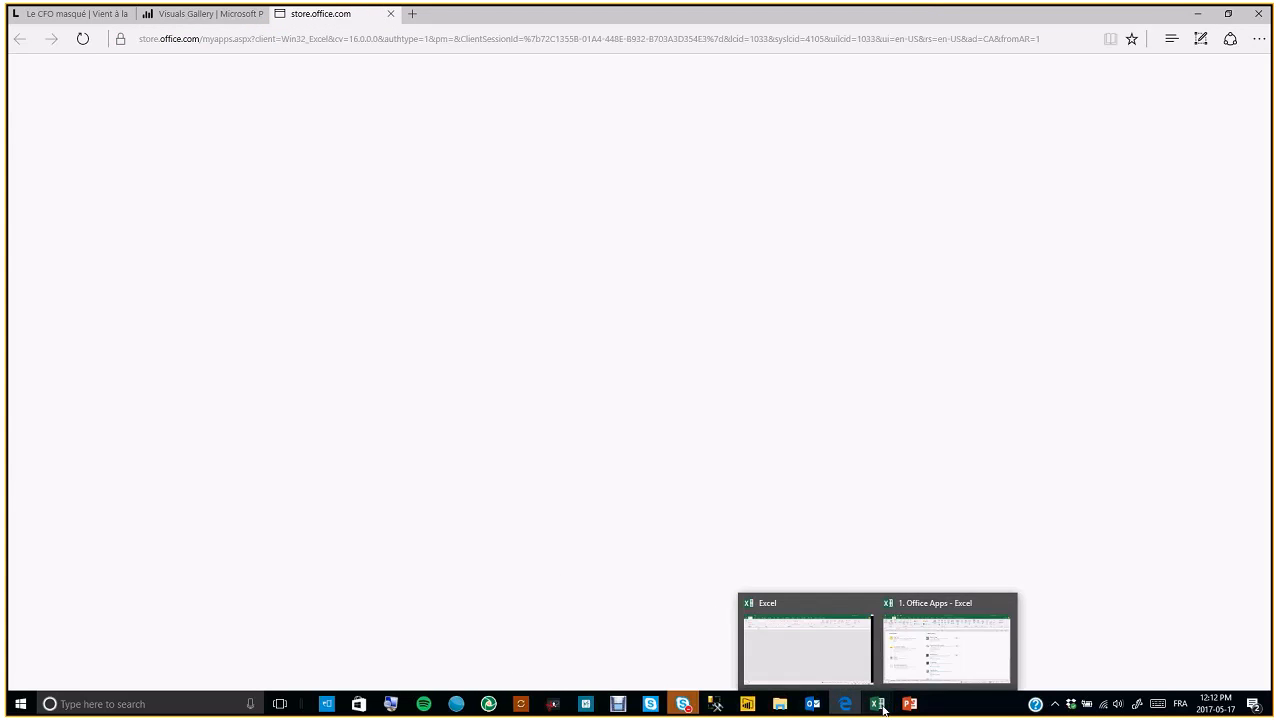
pyautogui.click(945, 645)
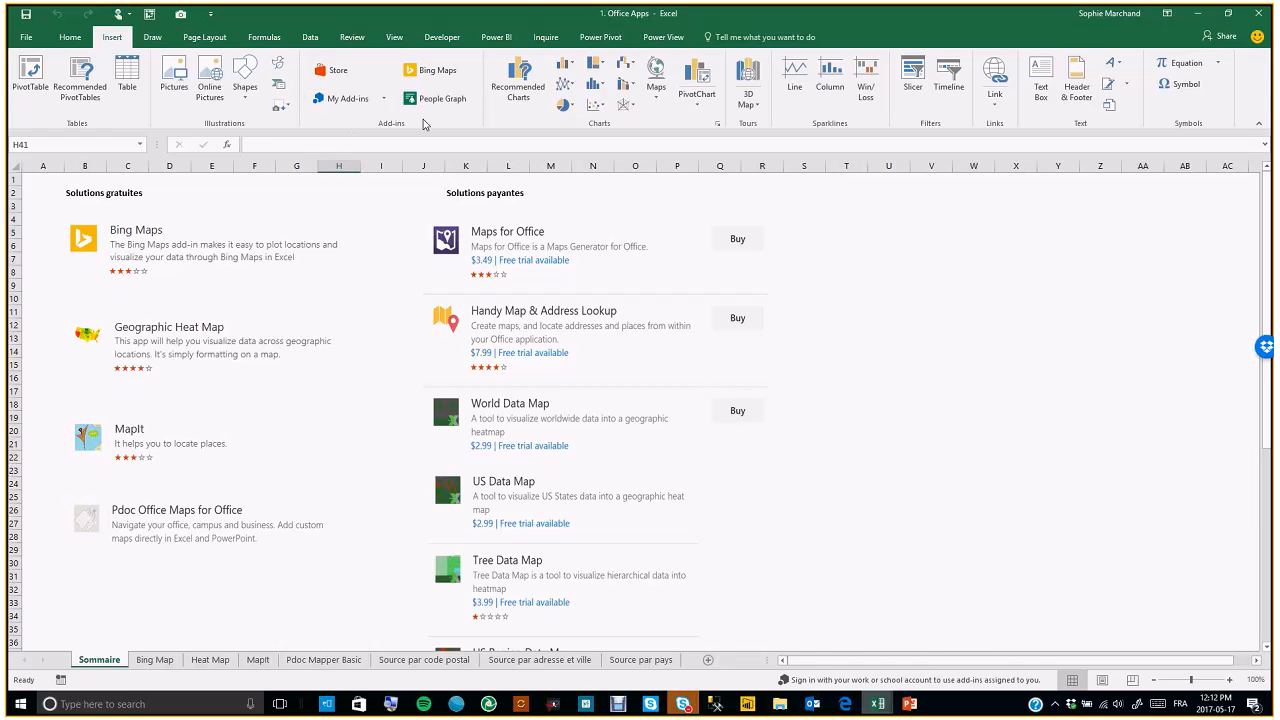
# Review the My Apps for Office and SharePoint page in the browser, then return to the workbook
pyautogui.click(845, 704)
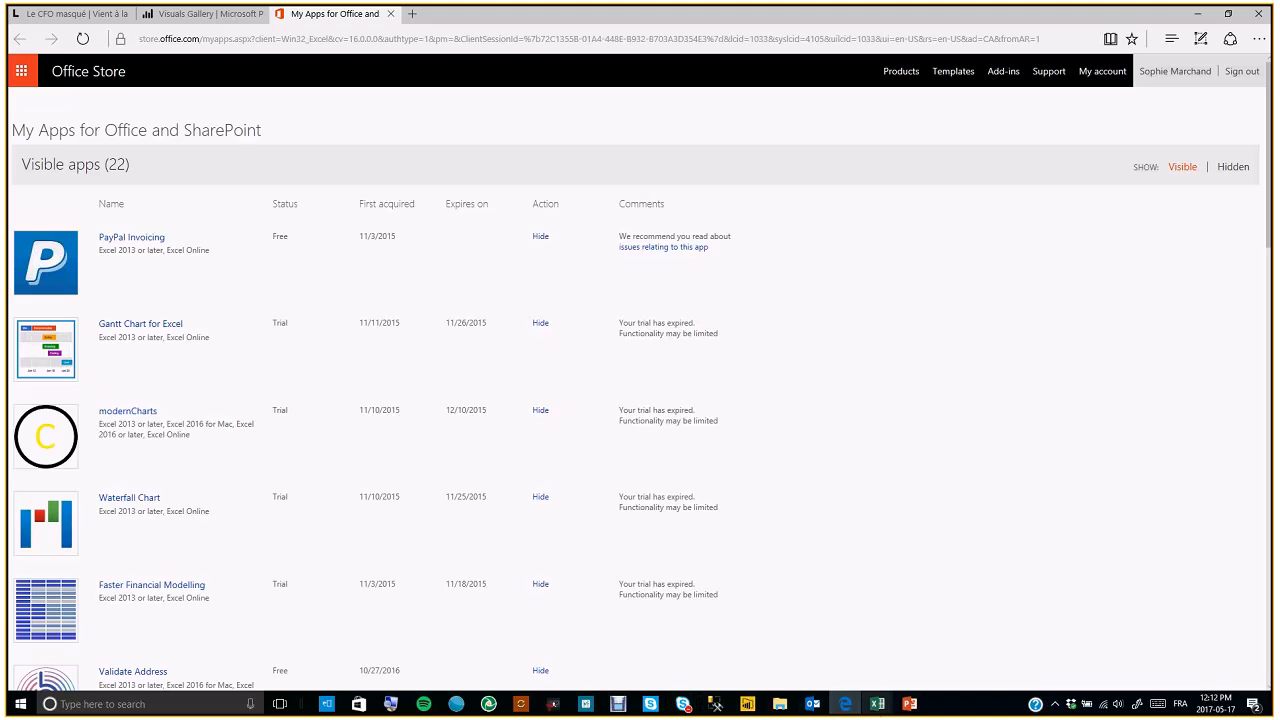
pyautogui.moveTo(877, 704)
pyautogui.click(935, 655)
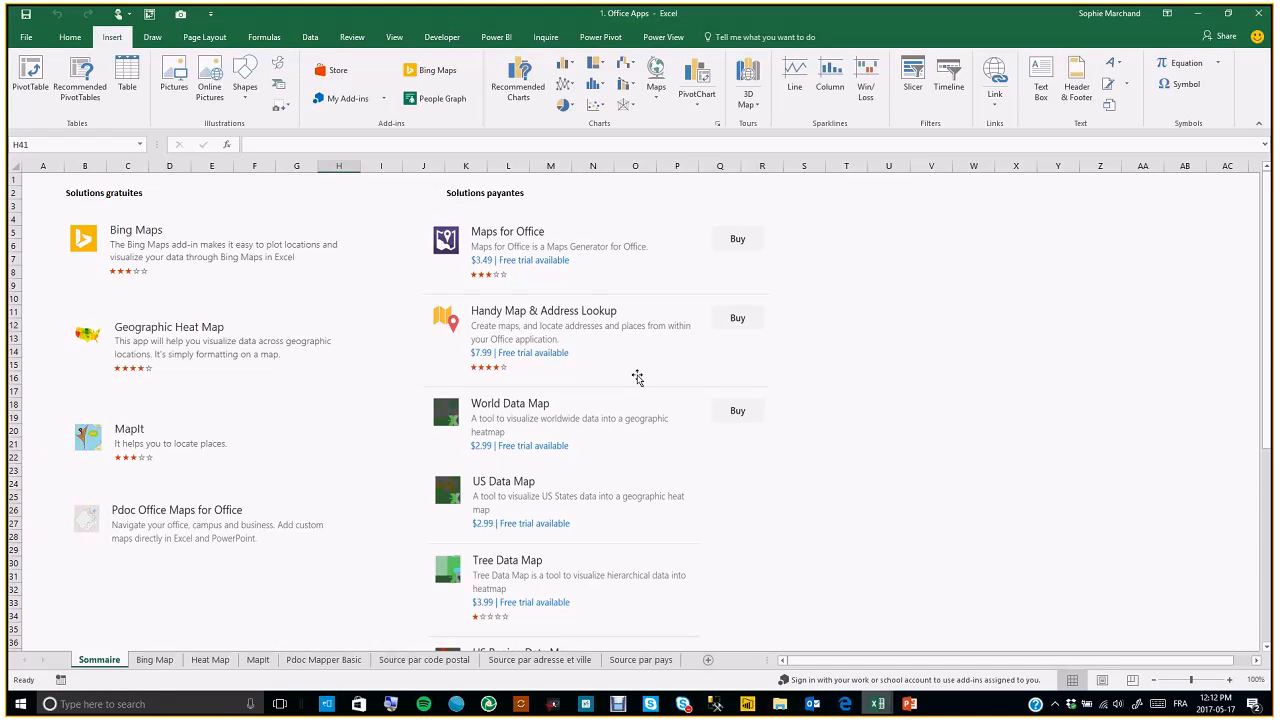
# Open the Office Store add-ins and search for "map"
pyautogui.click(338, 72)
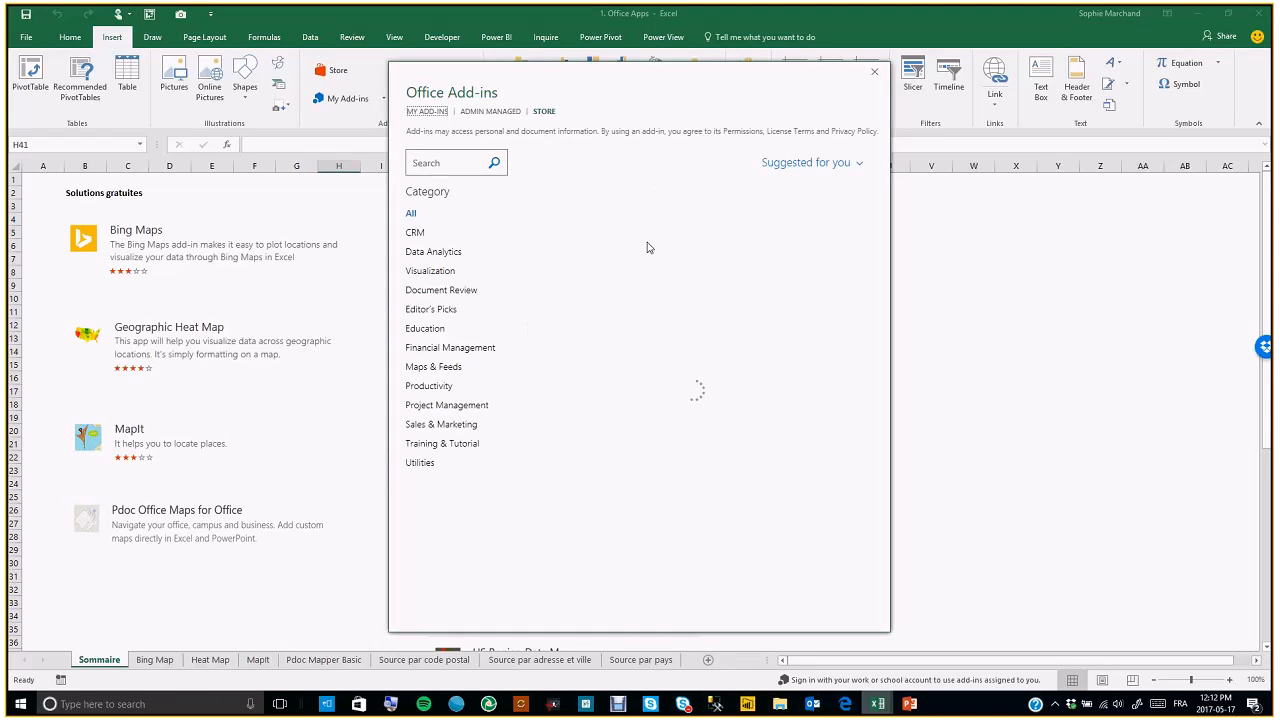
pyautogui.click(444, 163)
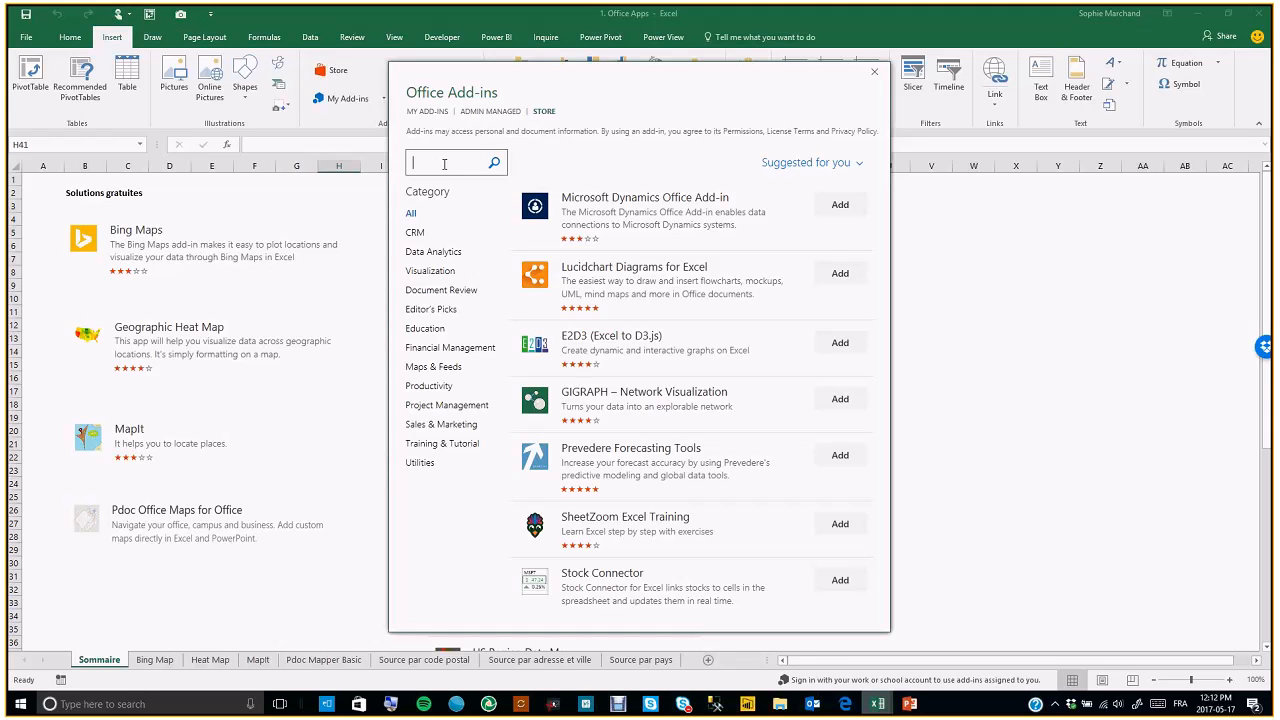
pyautogui.write('map')
pyautogui.press('Return')
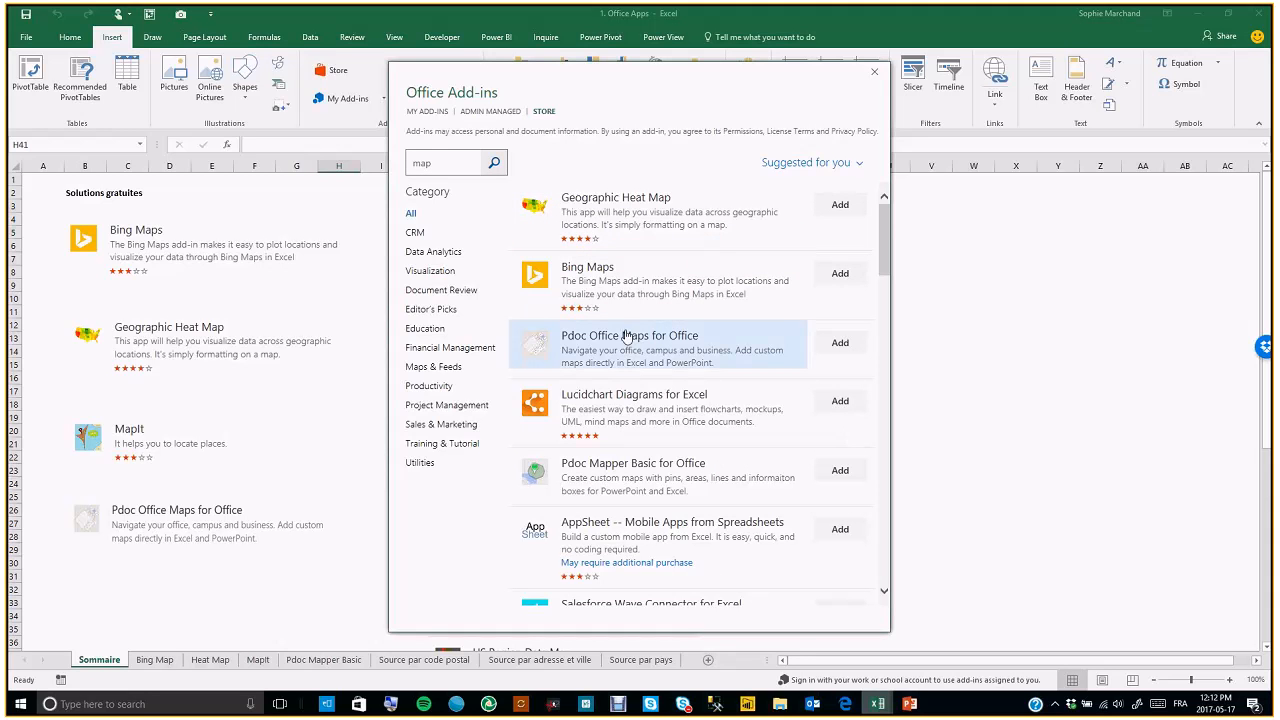
# Browse the map add-in search results and close the Office Add-ins dialog
pyautogui.scroll(-1, 819, 430)
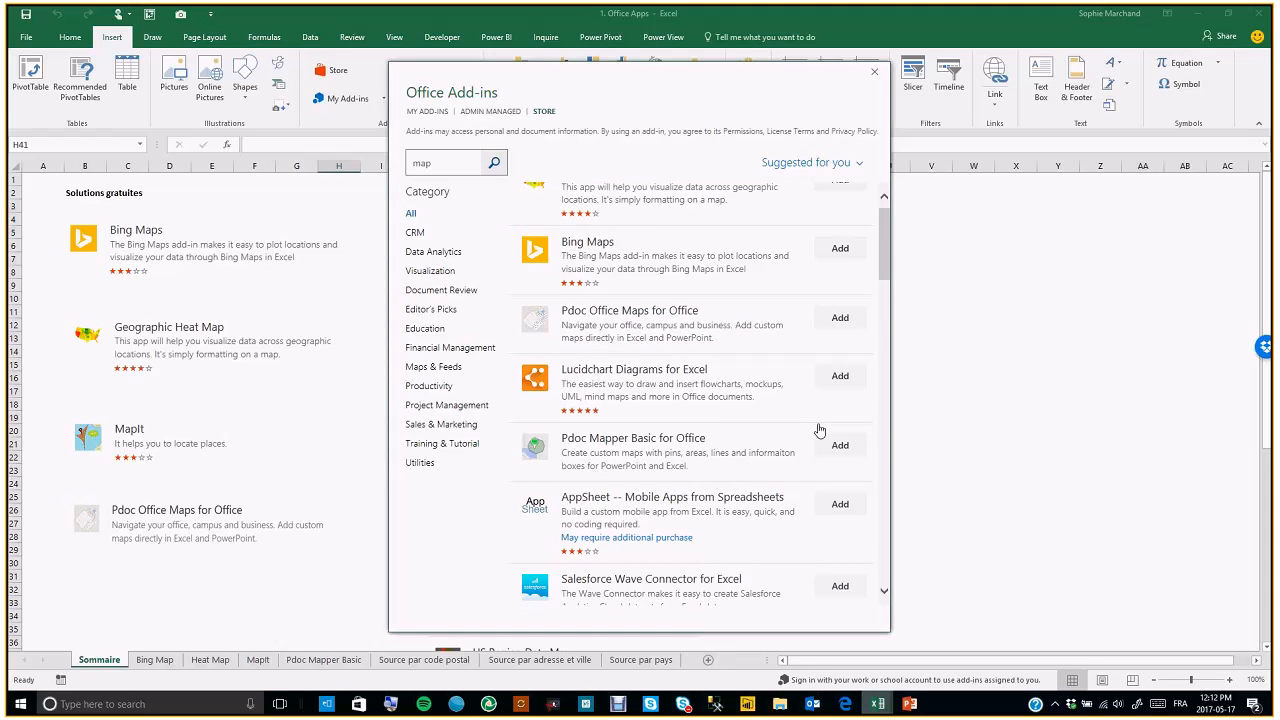
pyautogui.scroll(-3, 819, 430)
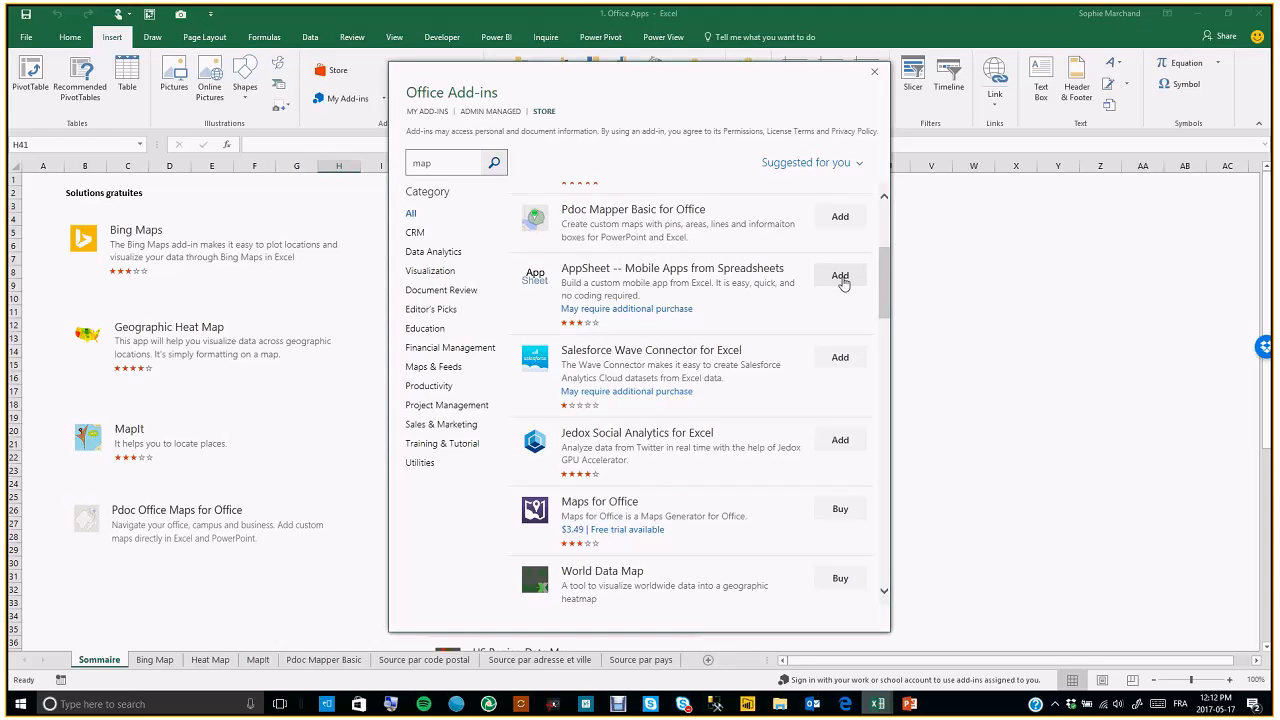
pyautogui.scroll(-5, 770, 340)
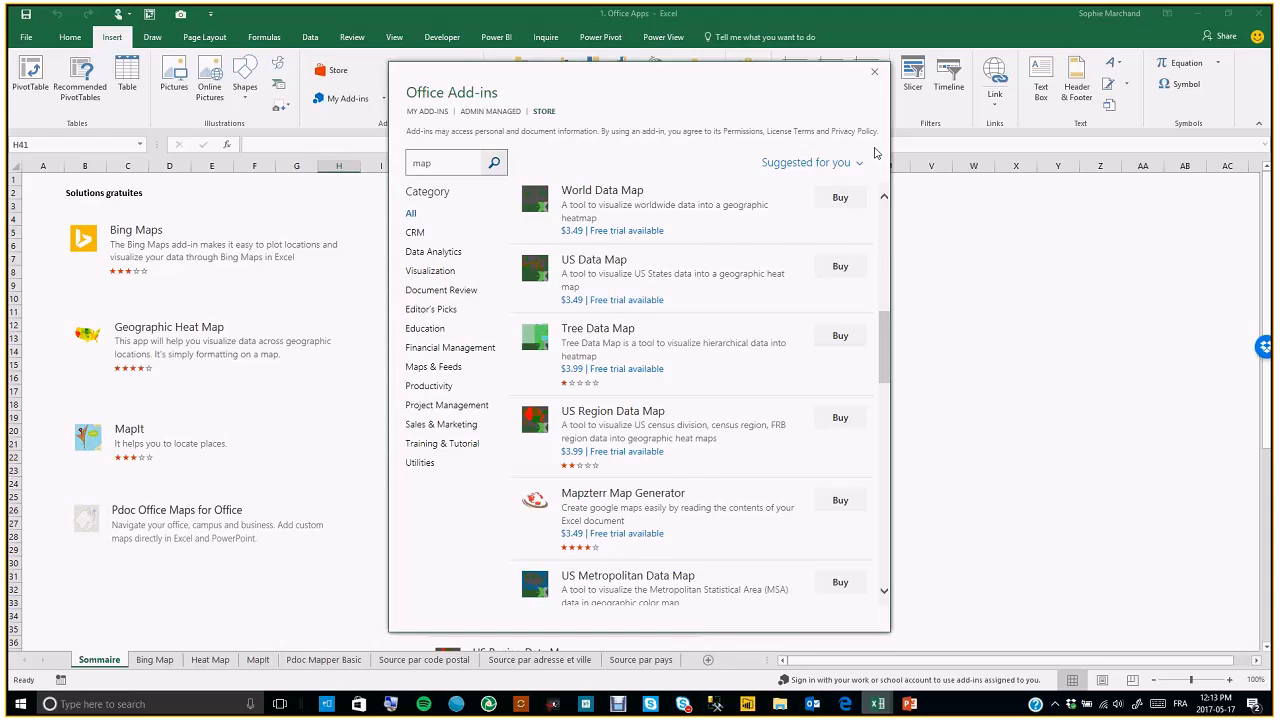
pyautogui.click(874, 76)
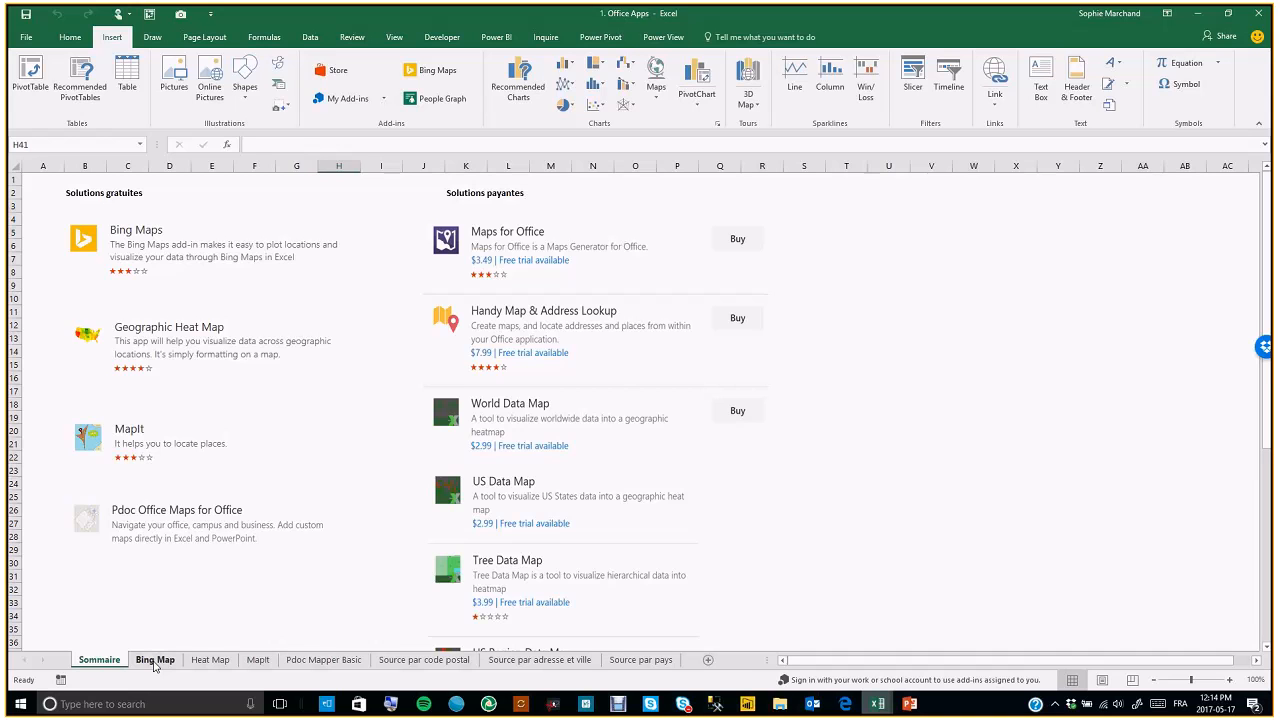
# On the Bing Map sheet, insert the Bing Maps add-in from the recently used add-ins
pyautogui.click(155, 661)
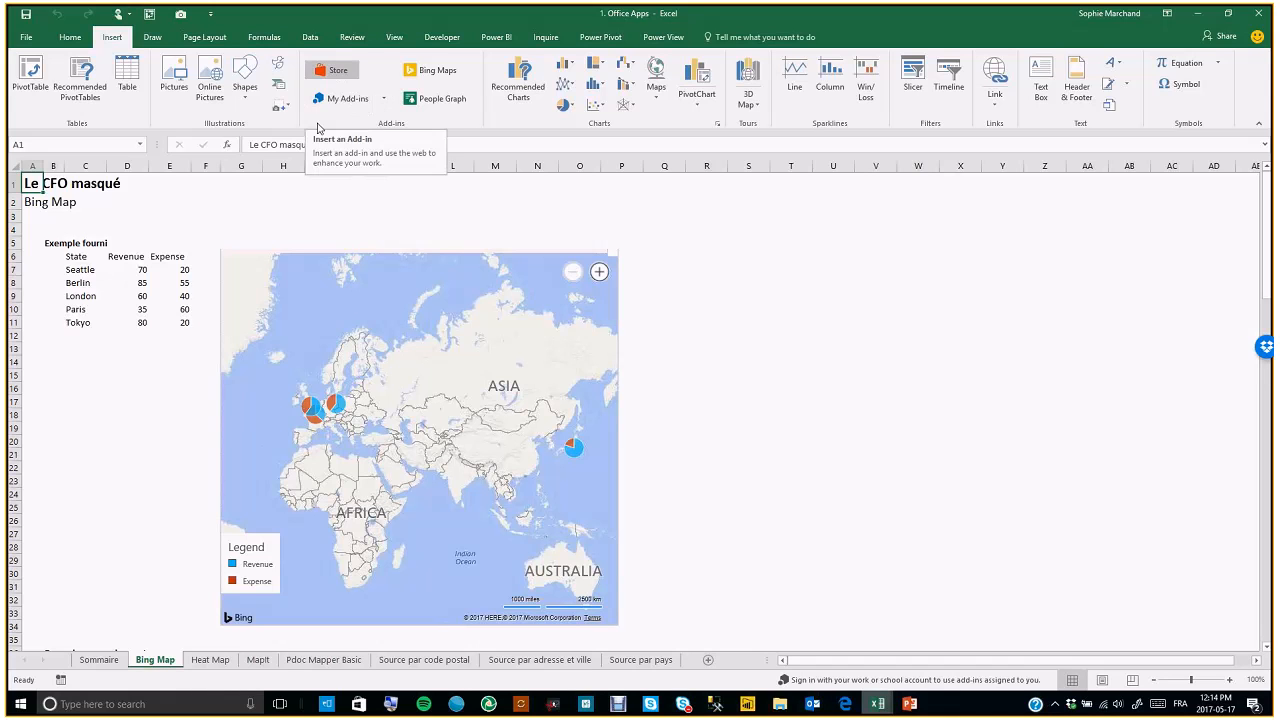
pyautogui.click(384, 99)
pyautogui.click(391, 148)
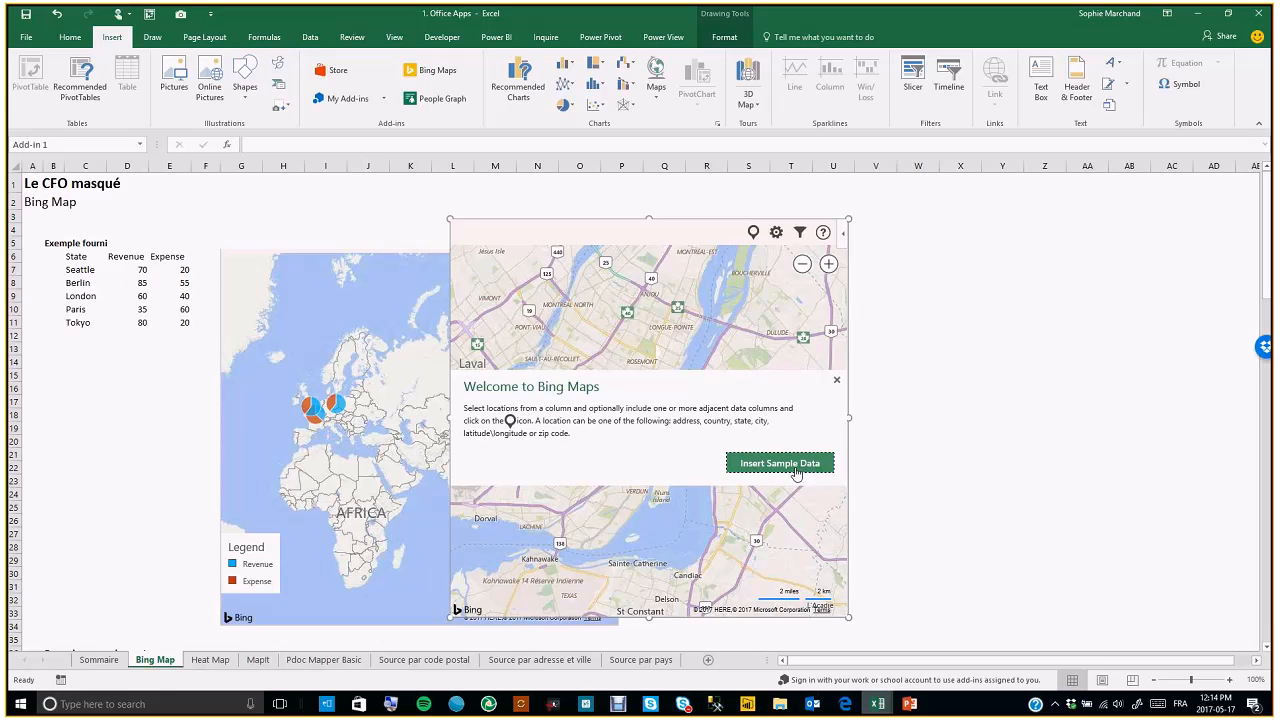
# Try to insert the Bing Maps sample data and dismiss the error
pyautogui.click(772, 471)
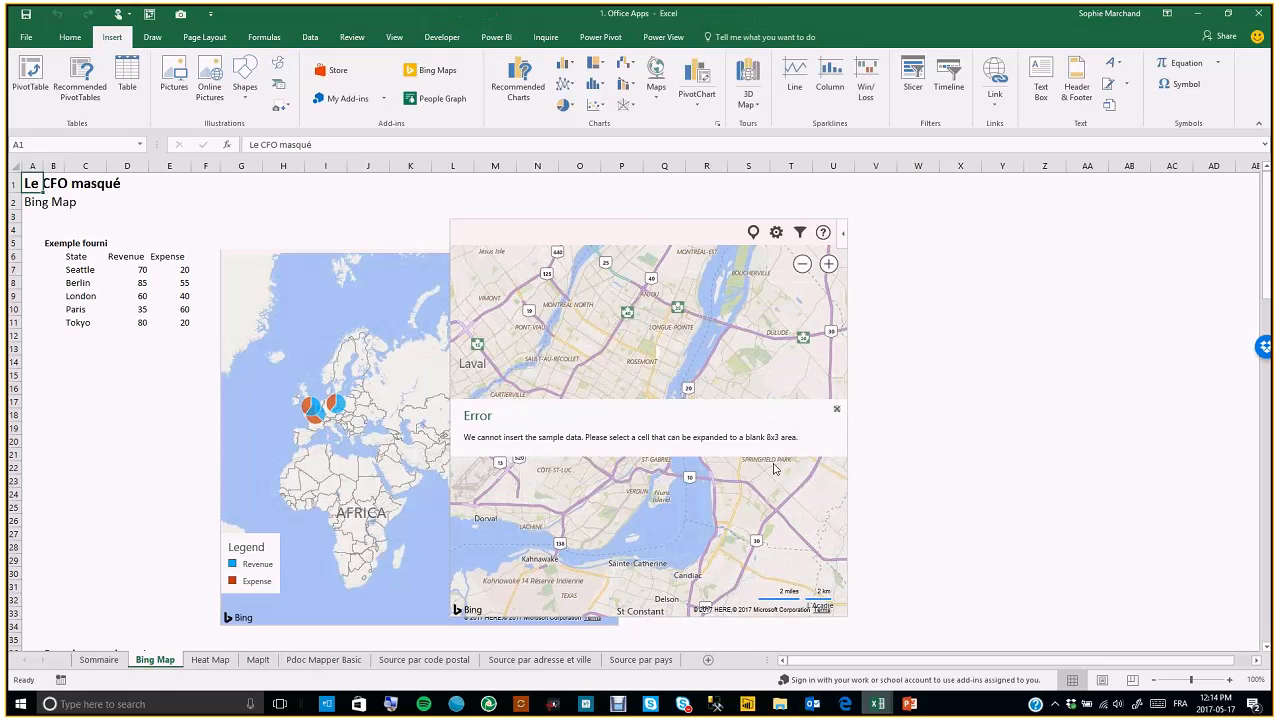
pyautogui.click(836, 409)
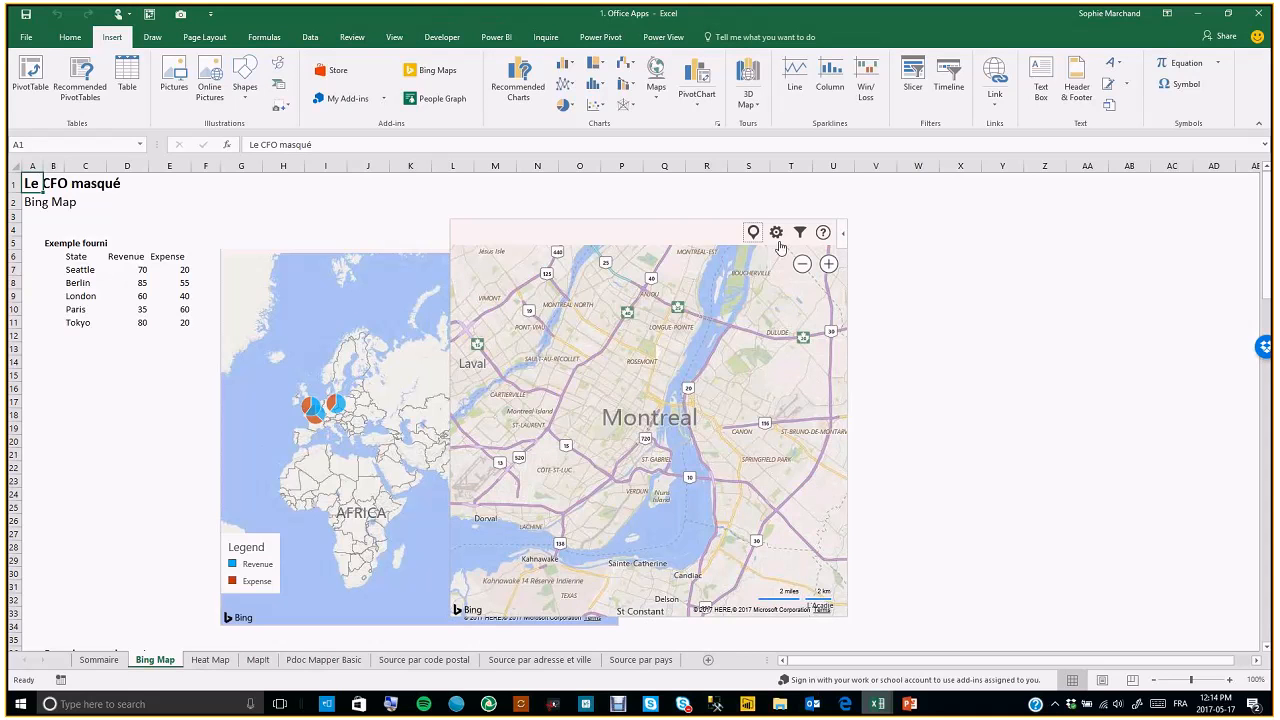
# Open the map settings, choose Circles for multiple data point display, and close the settings
pyautogui.click(776, 234)
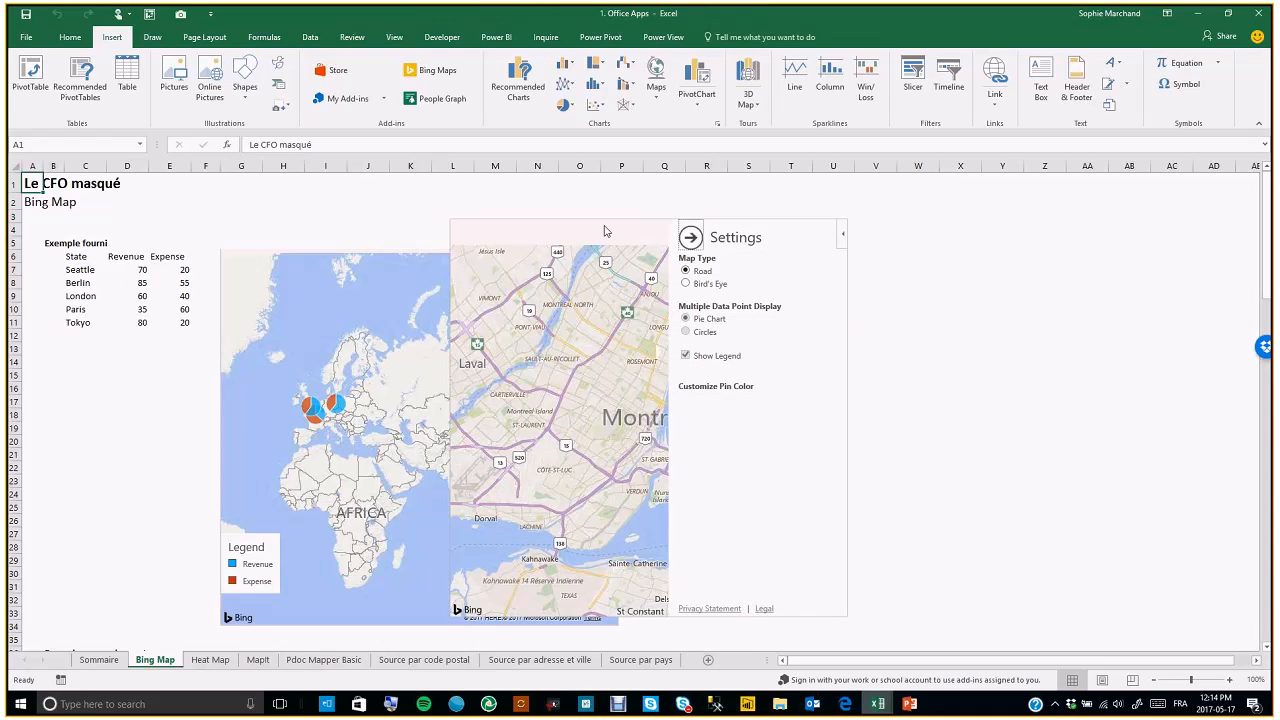
pyautogui.click(690, 242)
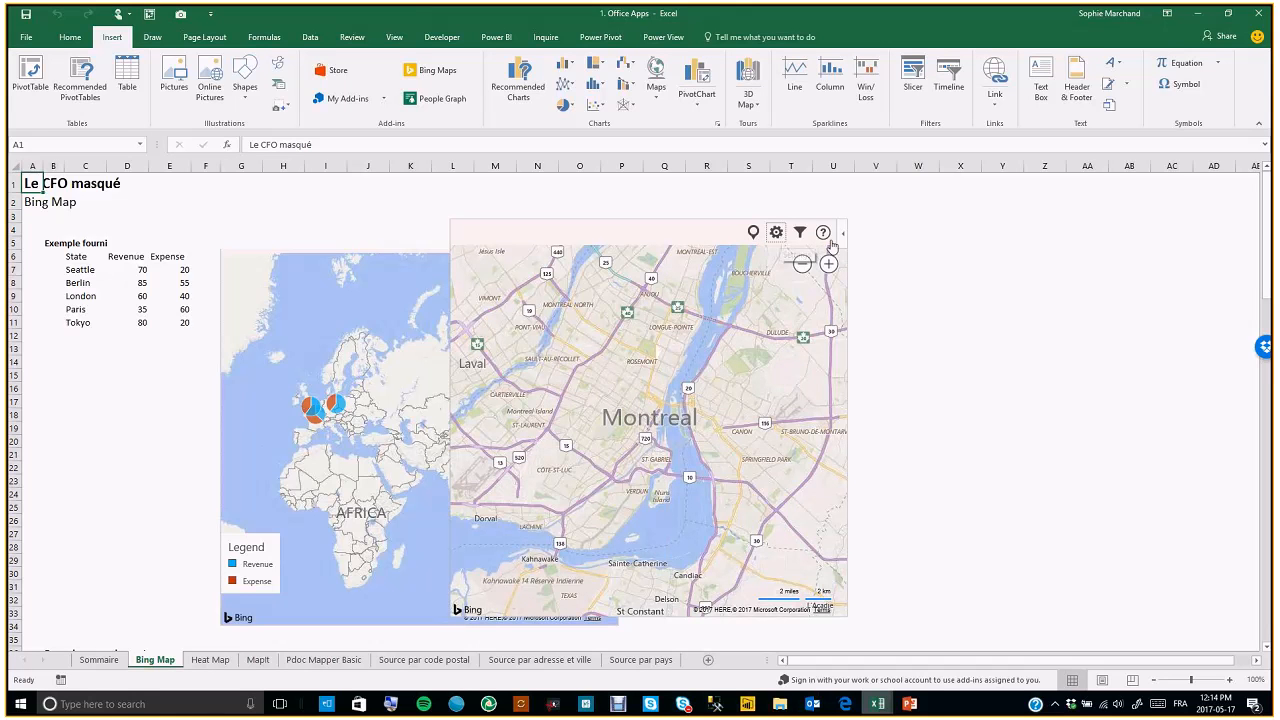
pyautogui.click(775, 234)
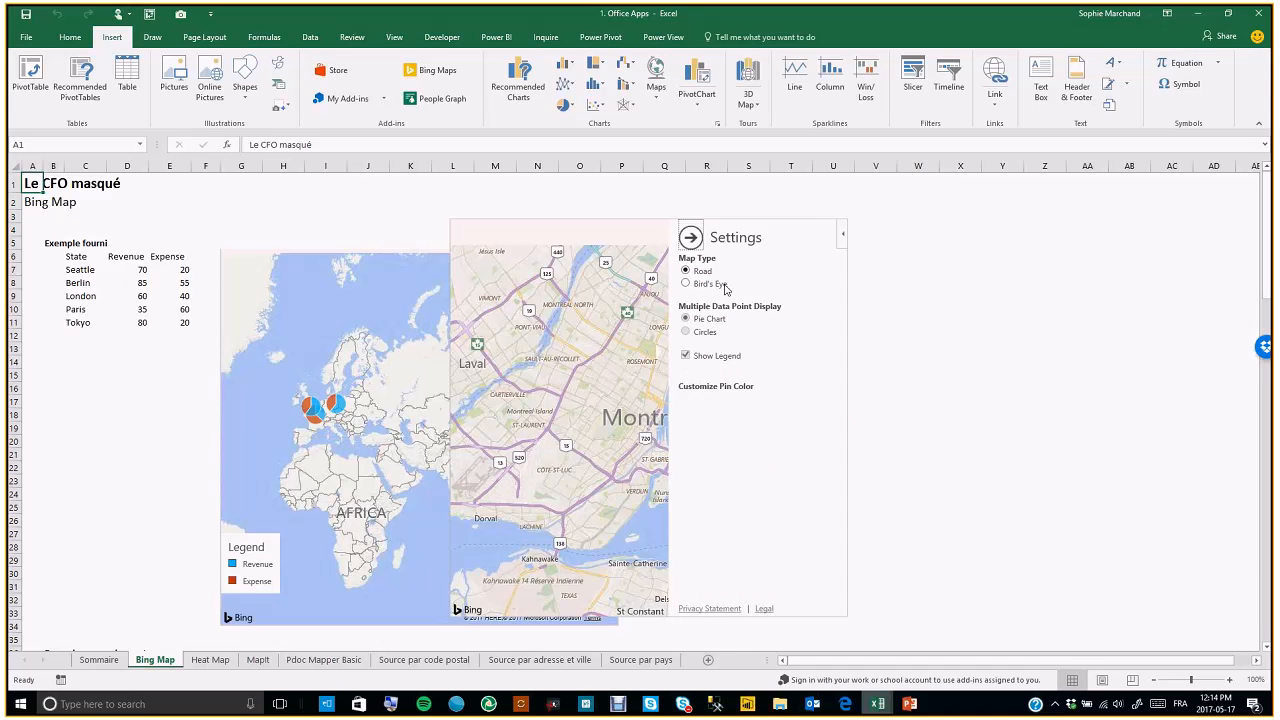
pyautogui.click(687, 333)
pyautogui.click(690, 237)
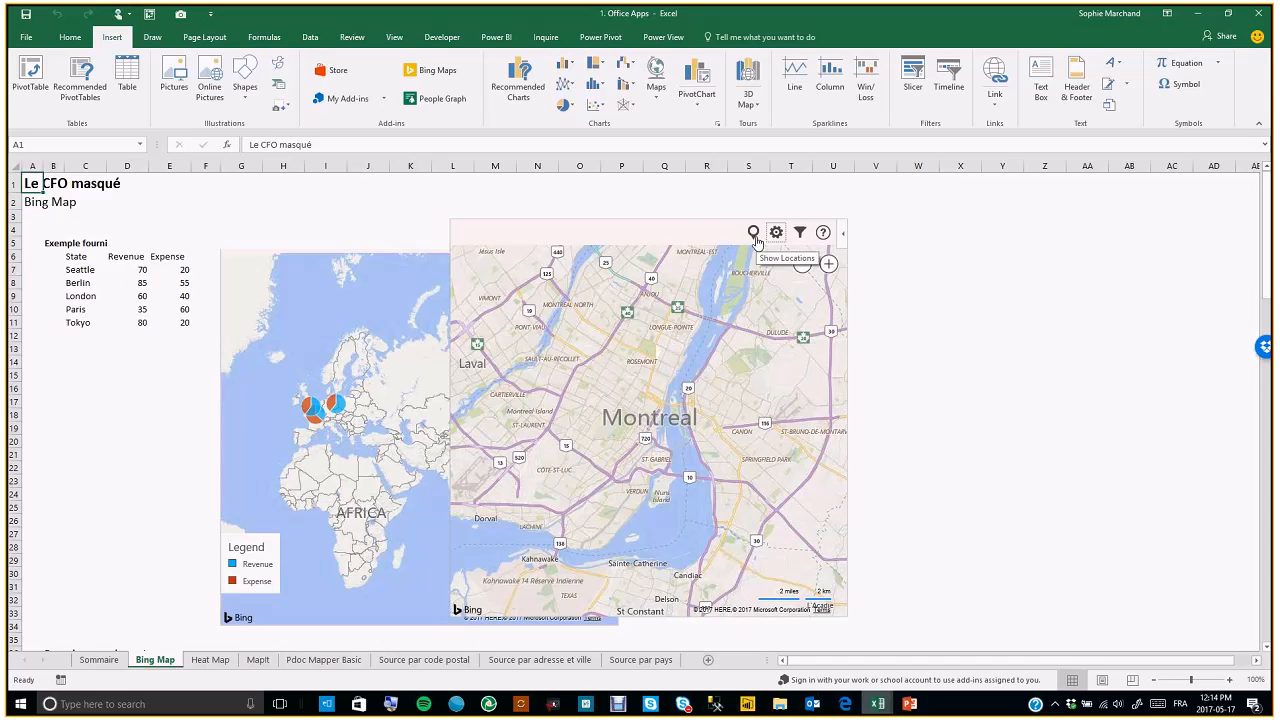
# Set the map's locations data to the State, Revenue and Expense range C6:E11
pyautogui.click(801, 235)
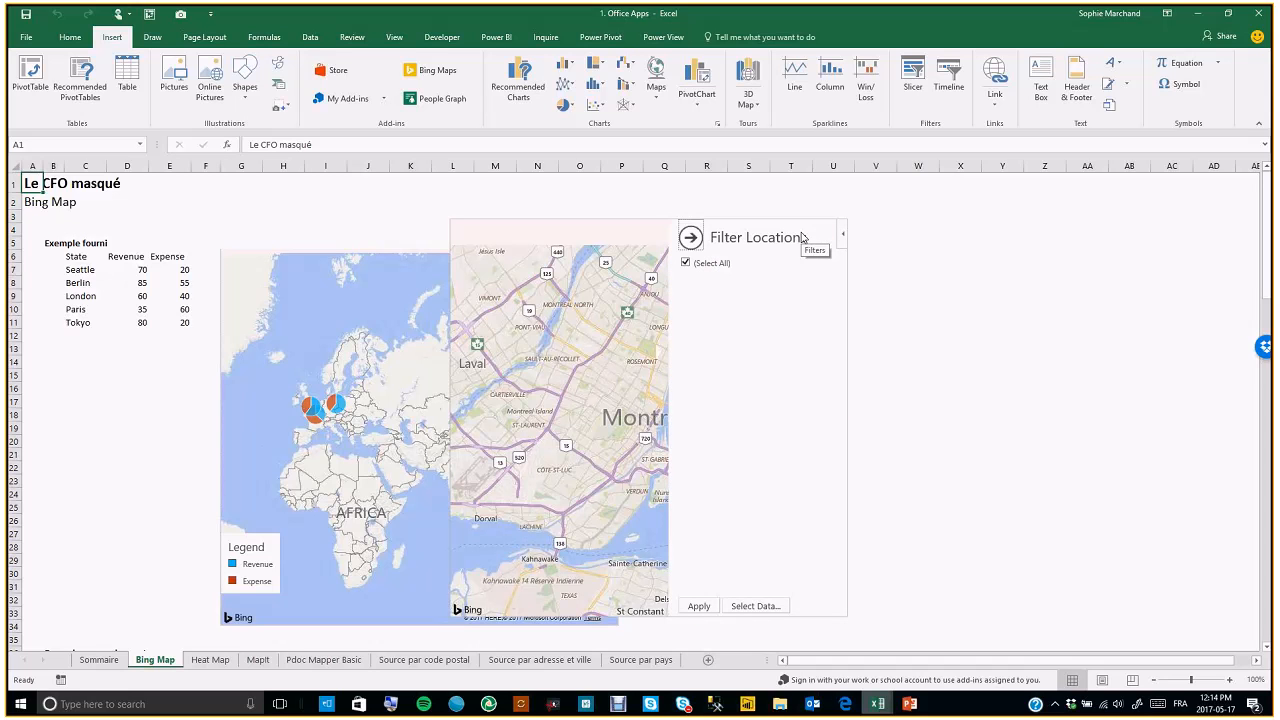
pyautogui.click(754, 606)
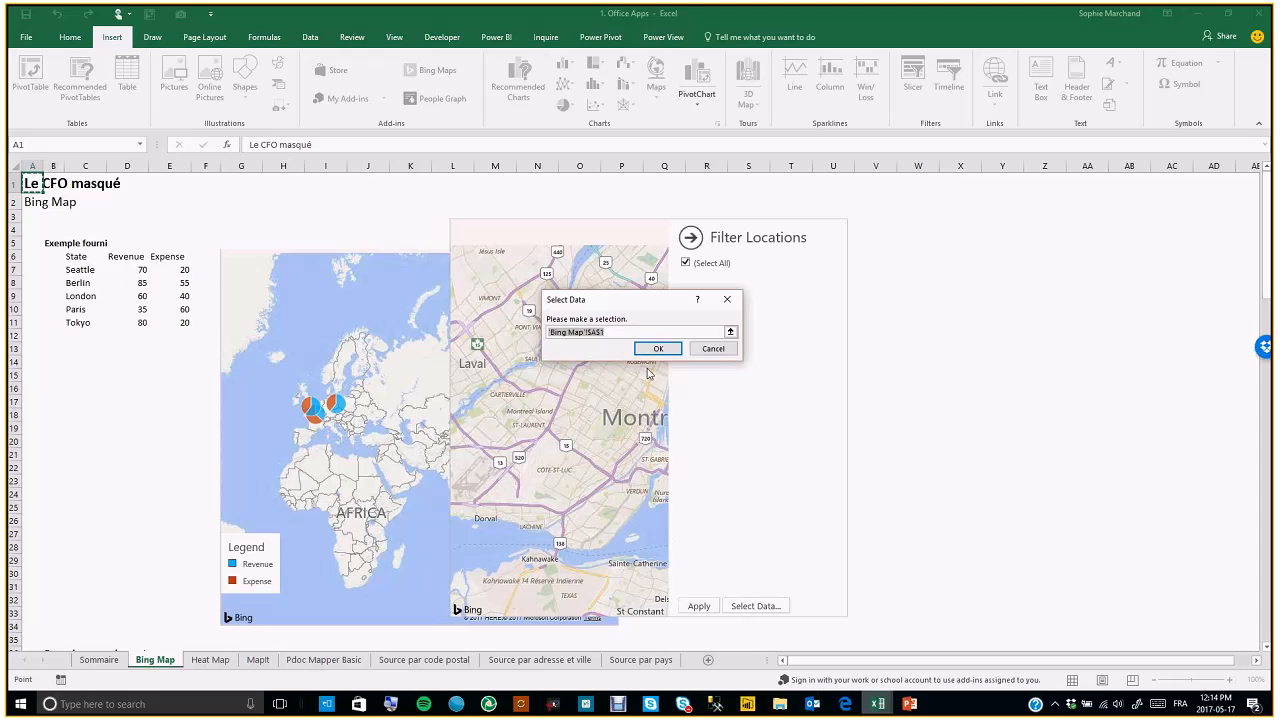
pyautogui.moveTo(80, 256); pyautogui.dragTo(174, 323)
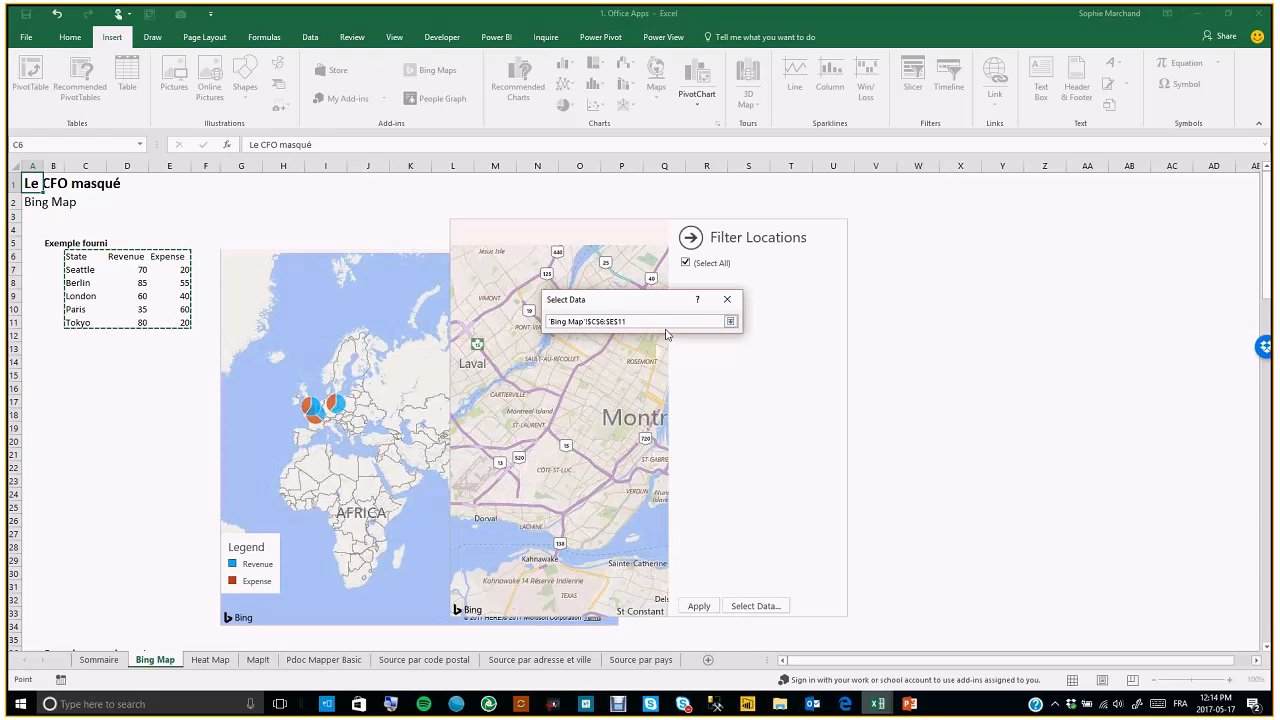
pyautogui.click(731, 322)
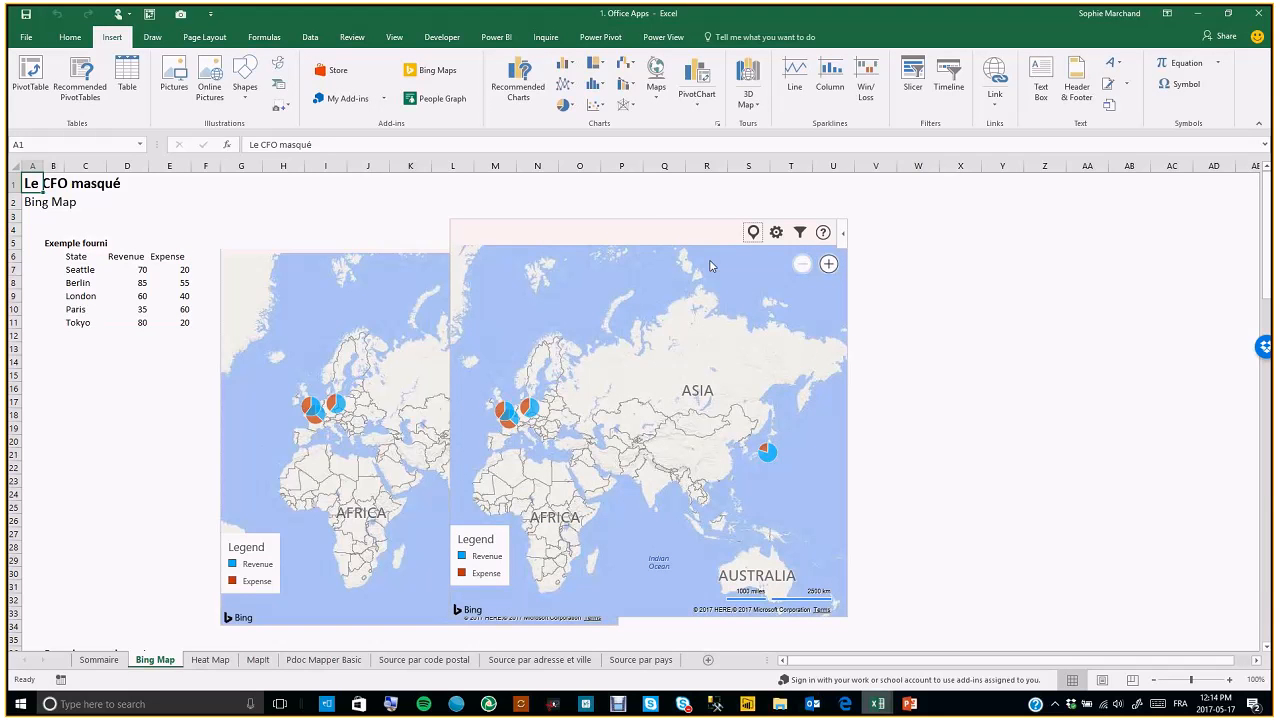
# Move the new Bing map to the right of the existing map
pyautogui.moveTo(637, 214)
pyautogui.mouseDown()
pyautogui.moveTo(689, 231)
pyautogui.moveTo(823, 211)
pyautogui.moveTo(822, 224)
pyautogui.mouseUp()
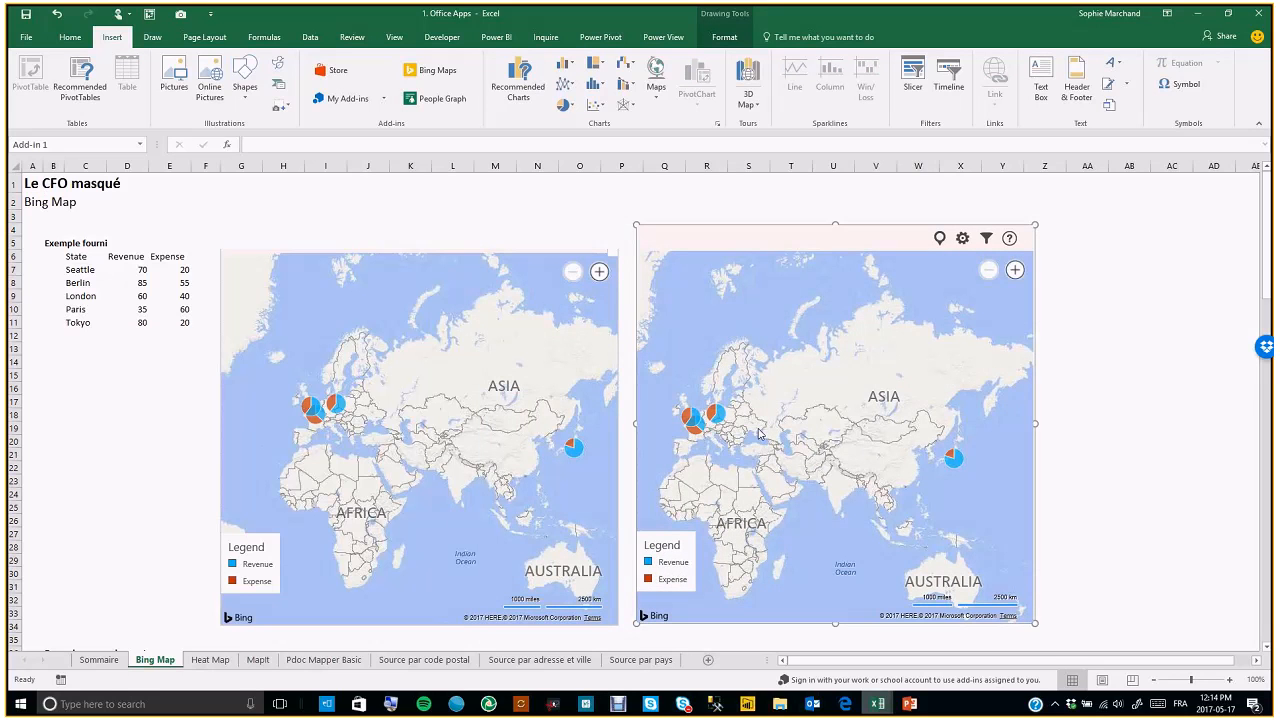
pyautogui.click(1015, 270)
pyautogui.click(1015, 270)
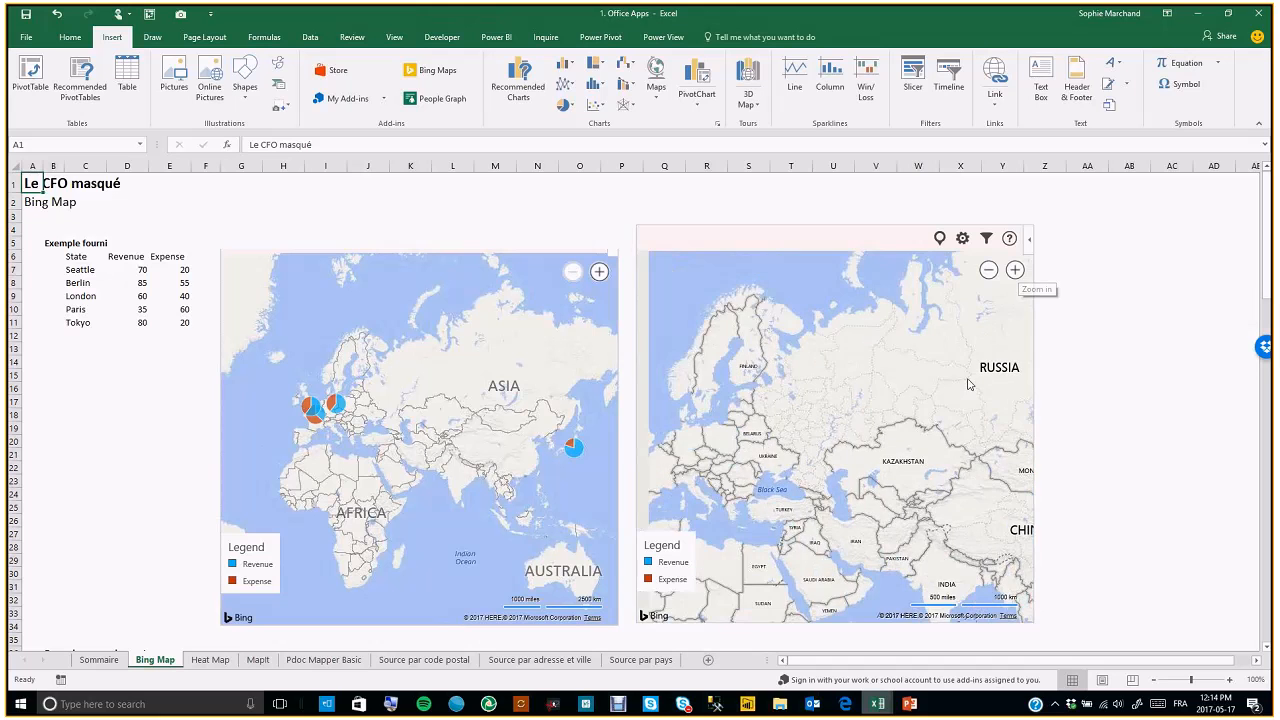
pyautogui.moveTo(736, 397); pyautogui.dragTo(823, 380)
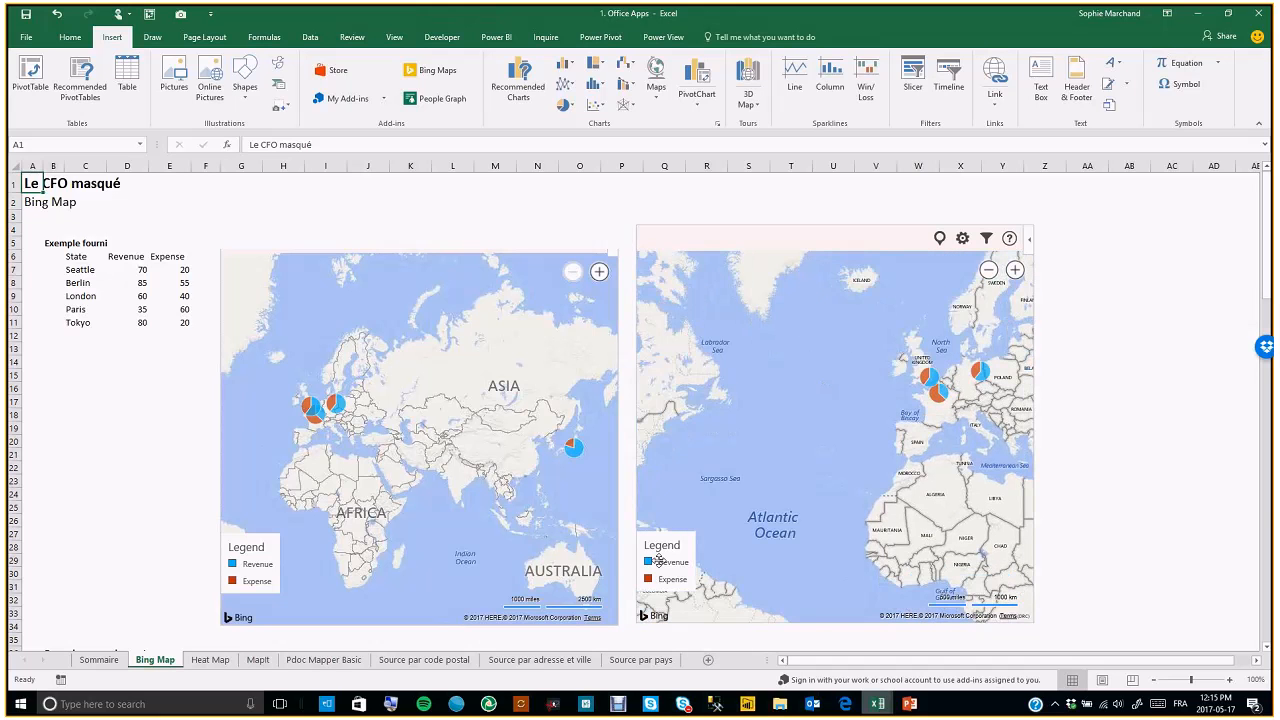
pyautogui.moveTo(842, 499); pyautogui.dragTo(762, 430)
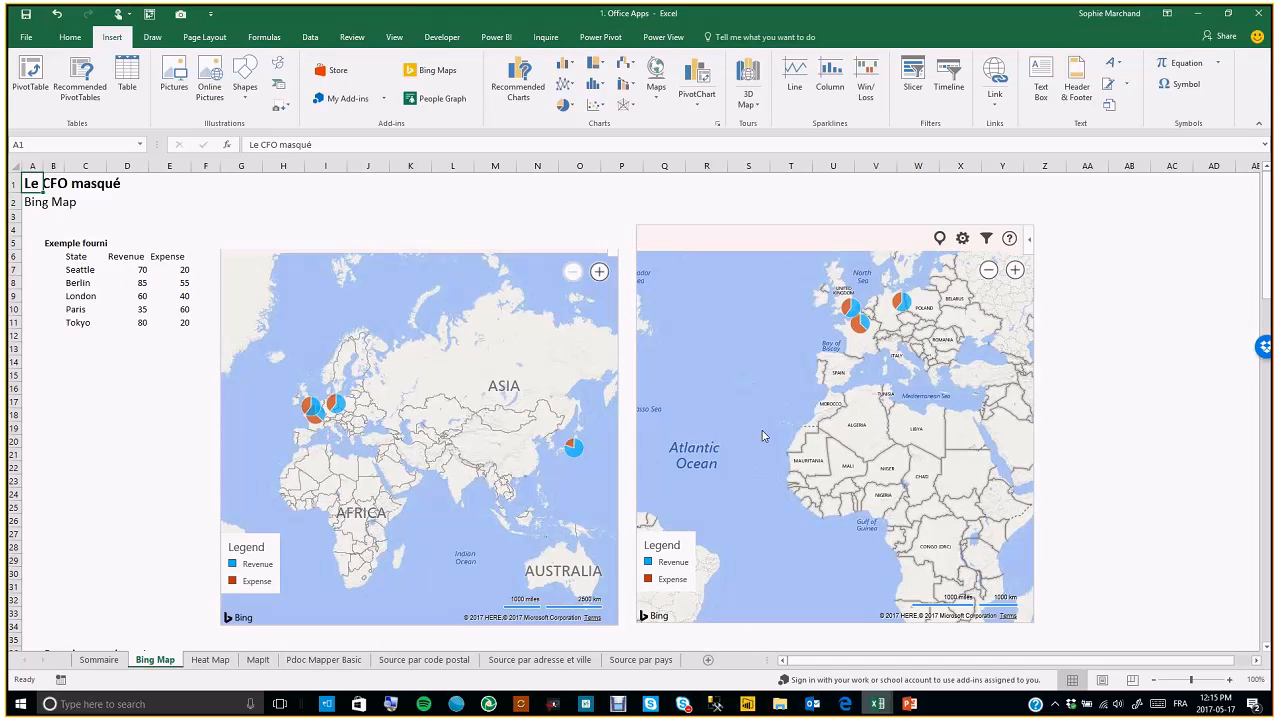
# Open the map settings and set the Revenue pin colour to purple
pyautogui.click(962, 238)
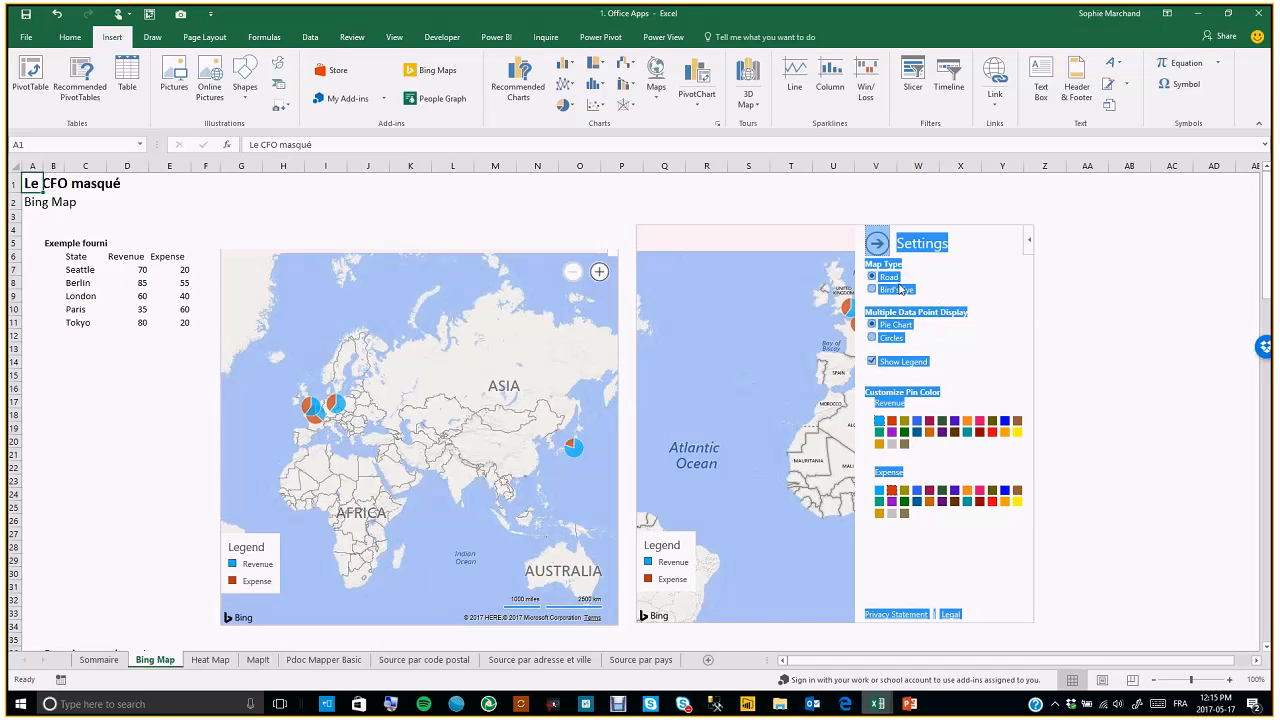
pyautogui.click(990, 343)
pyautogui.click(941, 432)
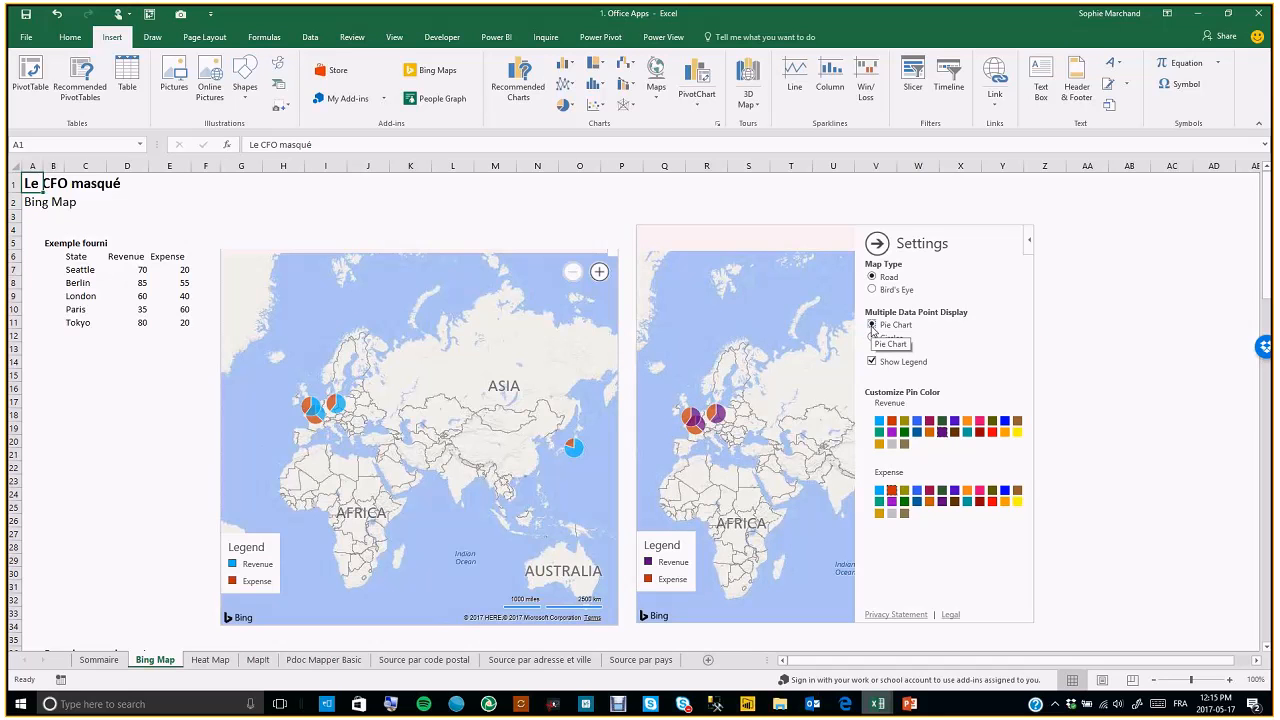
# Switch the map type to Bird's Eye and close the settings
pyautogui.click(872, 290)
pyautogui.click(872, 277)
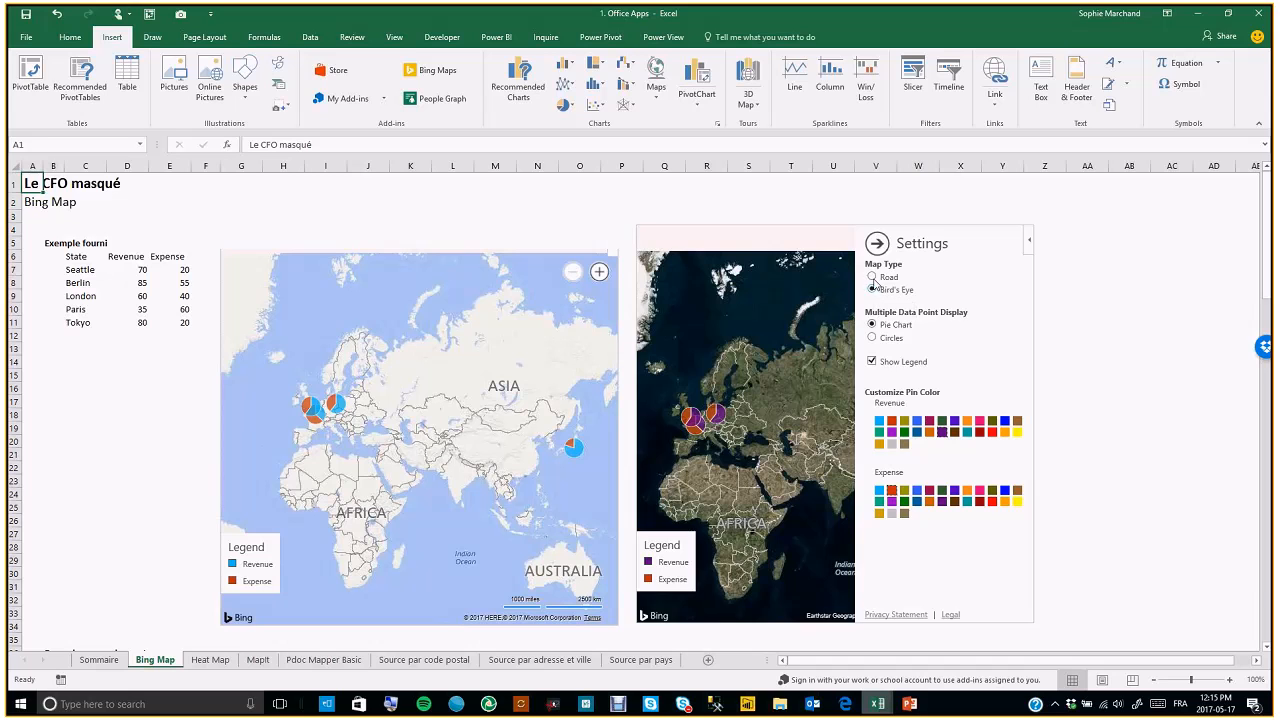
pyautogui.click(872, 290)
pyautogui.click(878, 246)
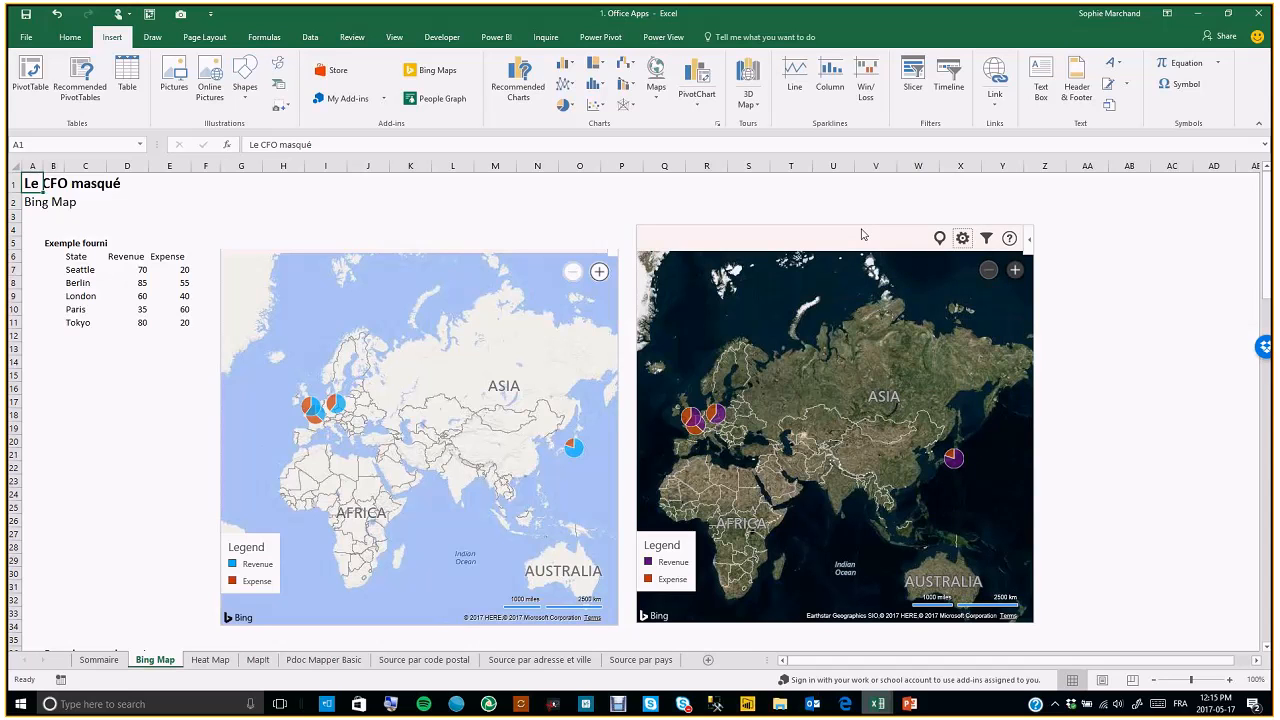
# Delete the second Bing map with the Bird's Eye view
pyautogui.press('Delete')
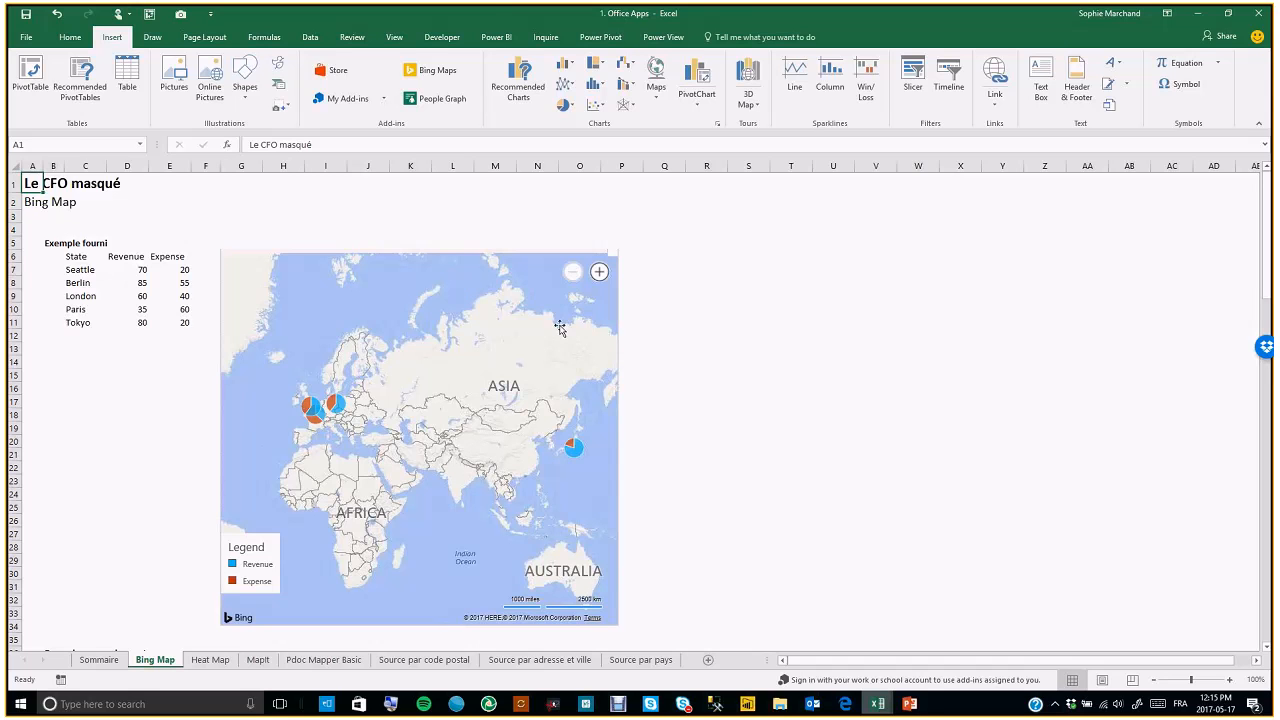
pyautogui.click(599, 273)
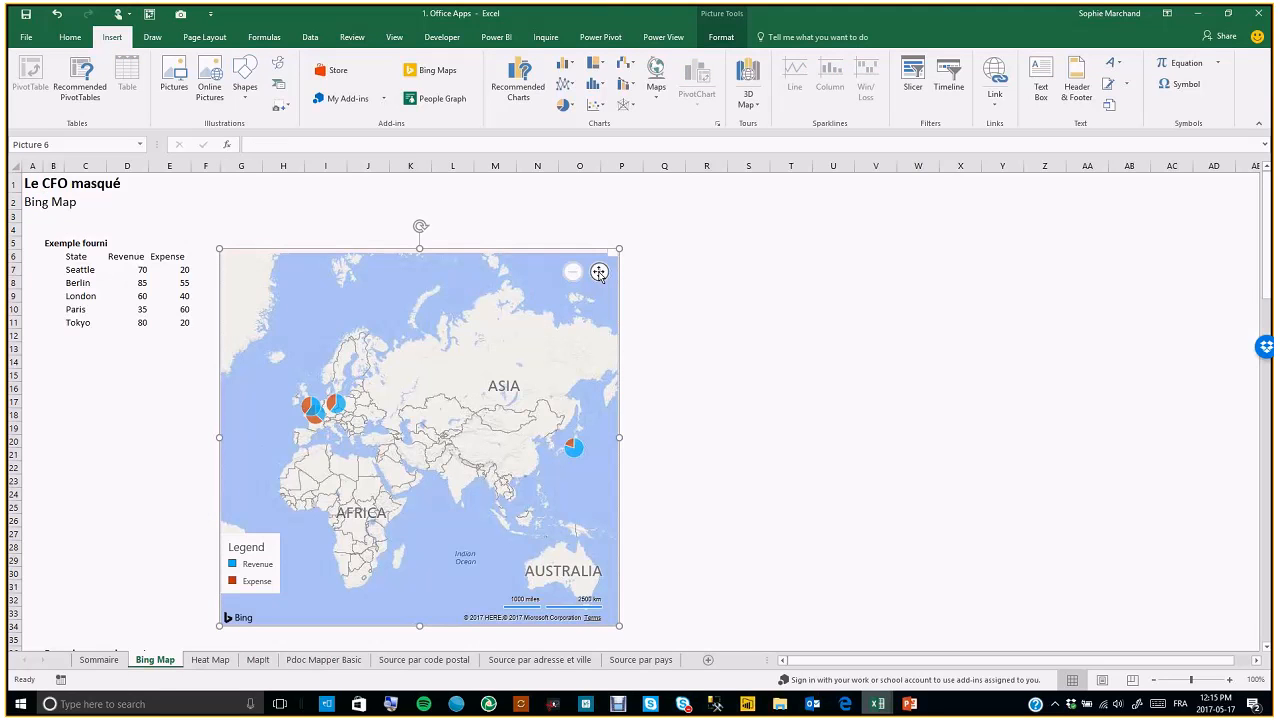
pyautogui.doubleClick(599, 274)
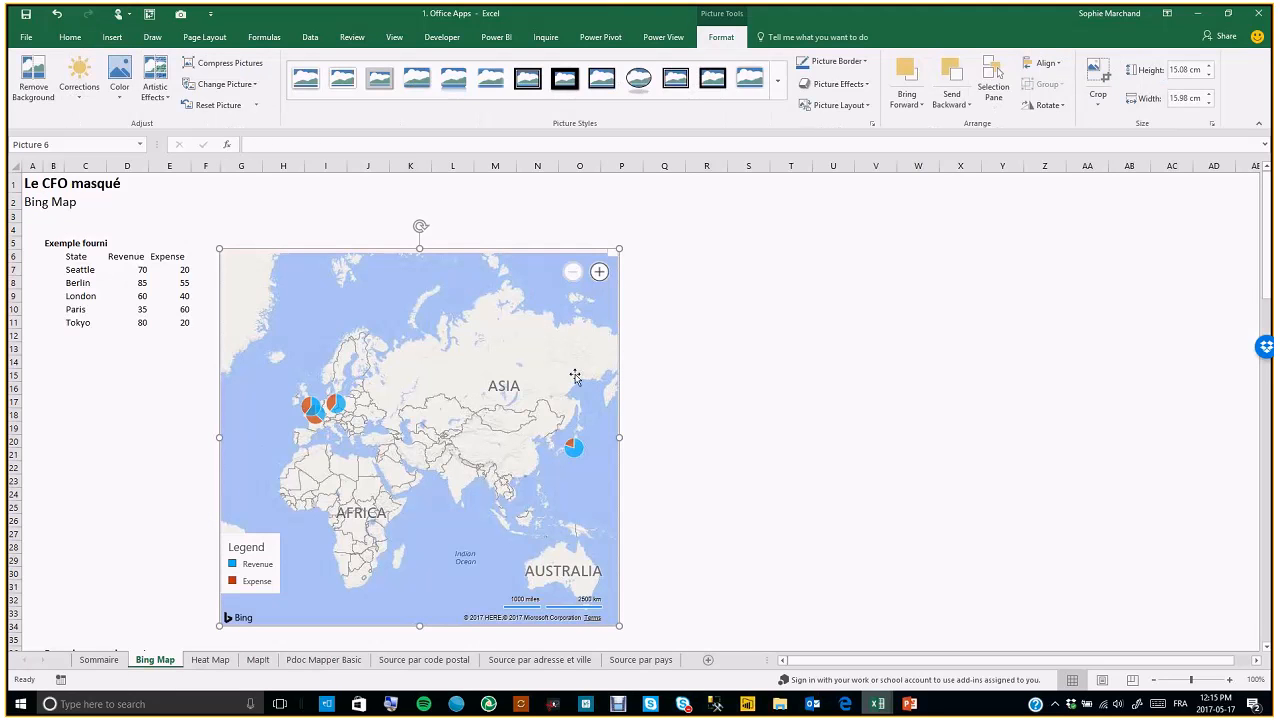
pyautogui.click(654, 348)
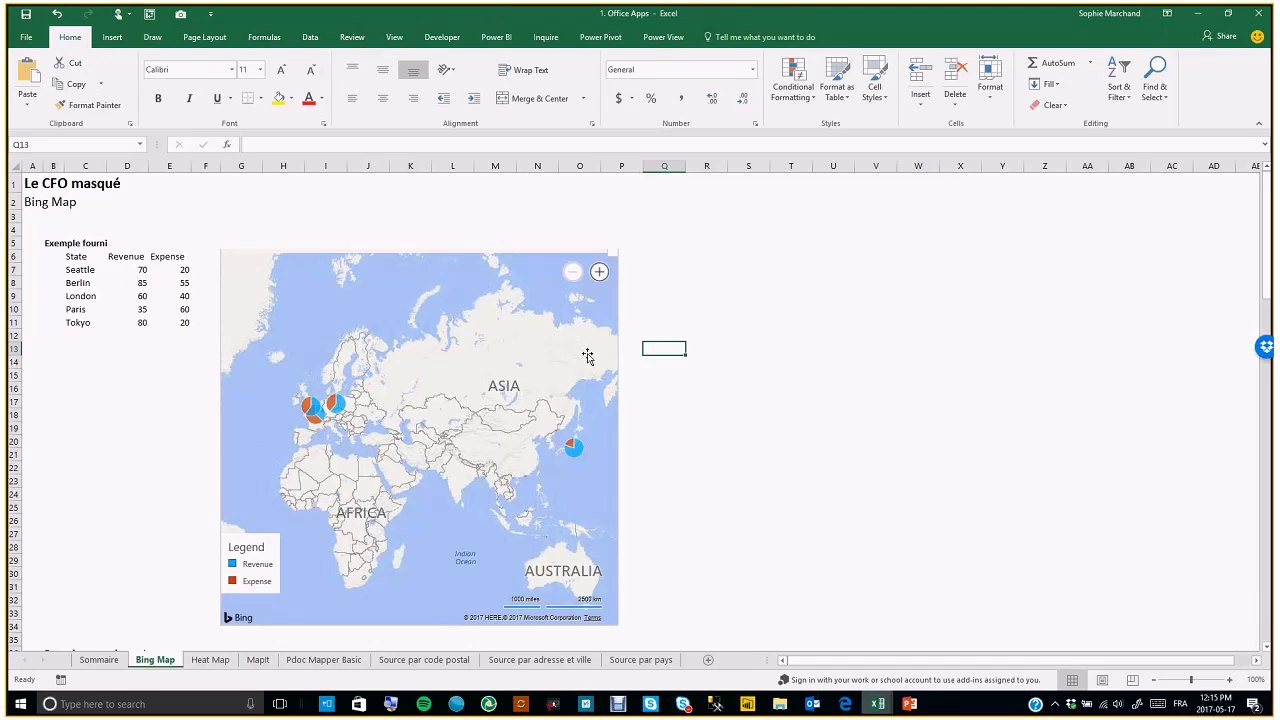
# On the Heat Map sheet, insert the Geographic Heat Map add-in, move it up, and open its setup
pyautogui.click(211, 660)
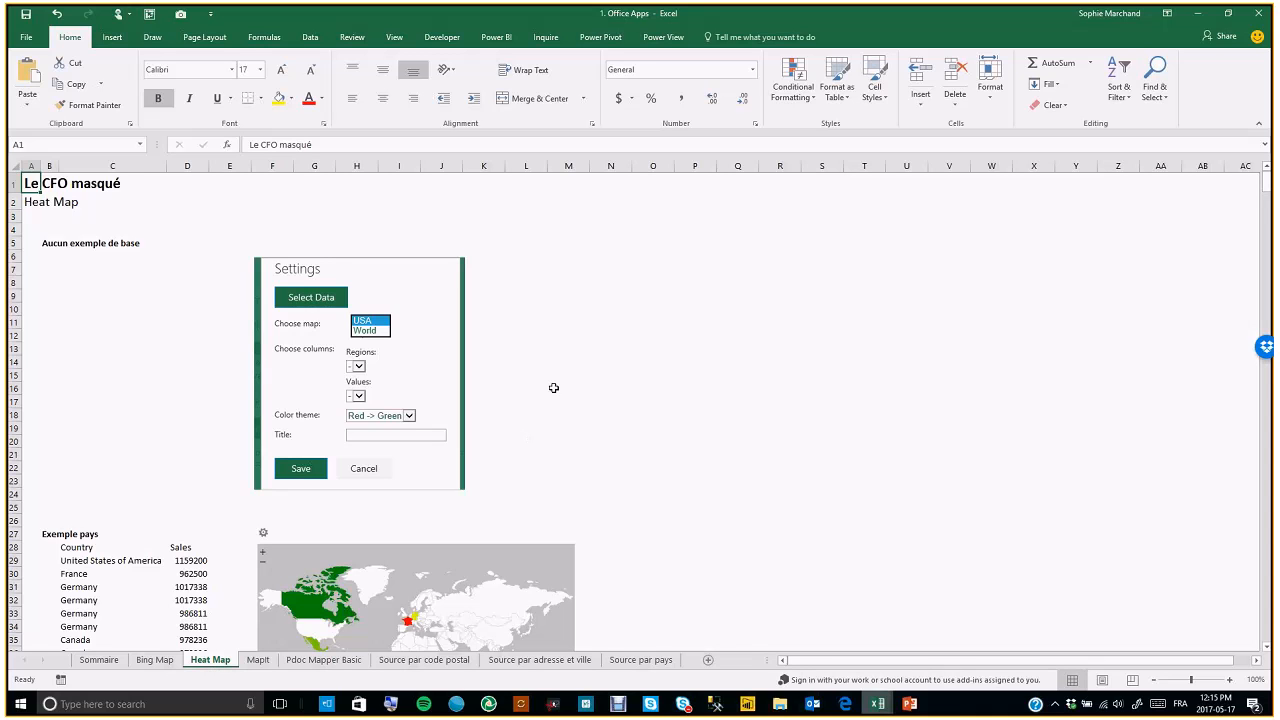
pyautogui.click(124, 39)
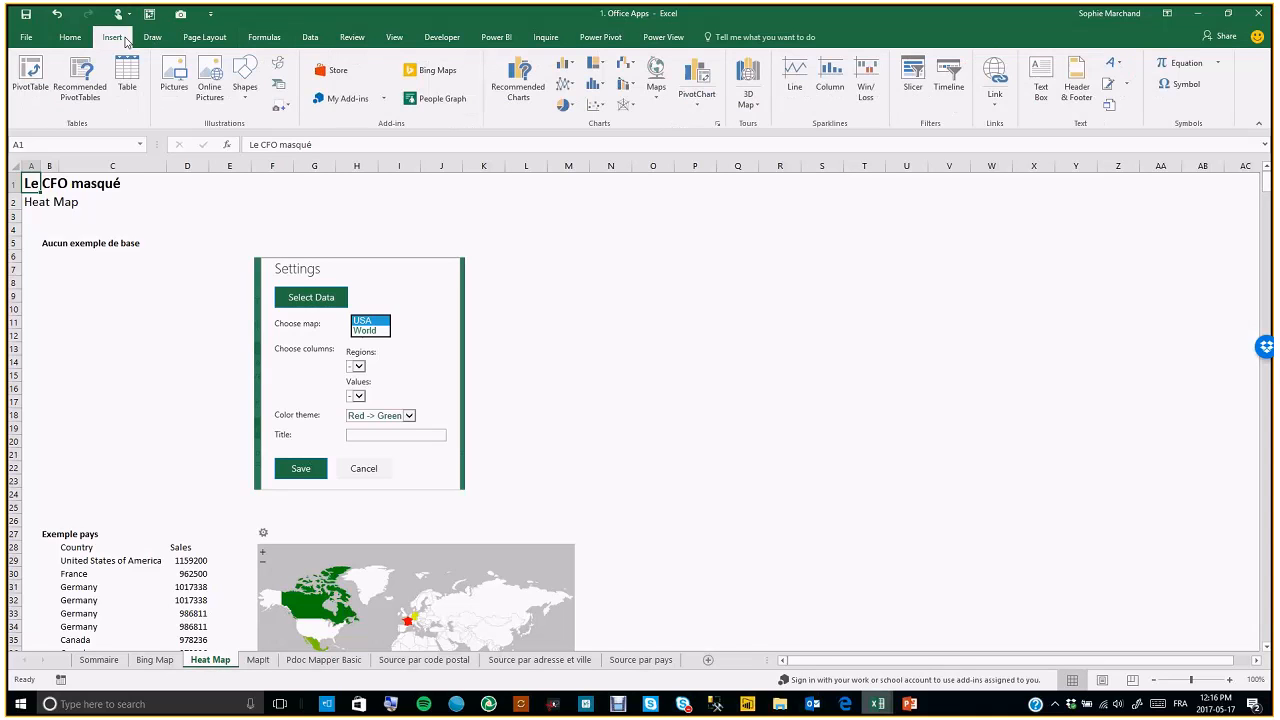
pyautogui.click(383, 98)
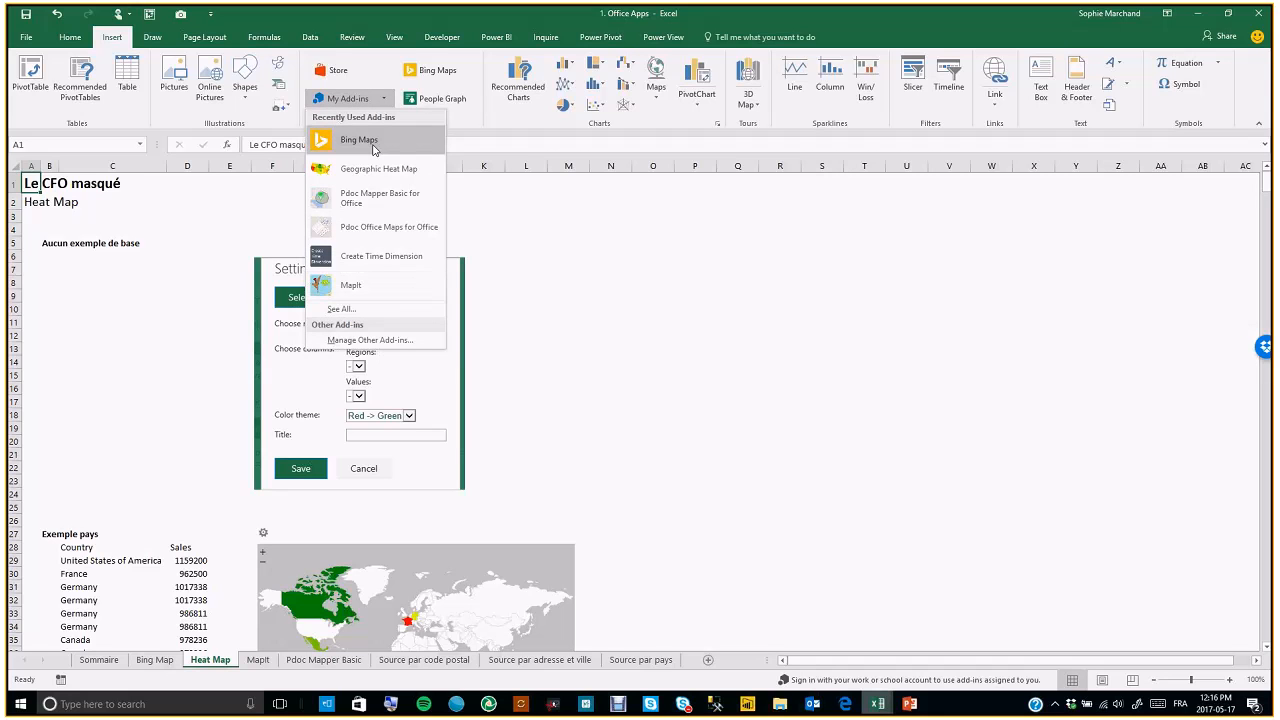
pyautogui.click(389, 175)
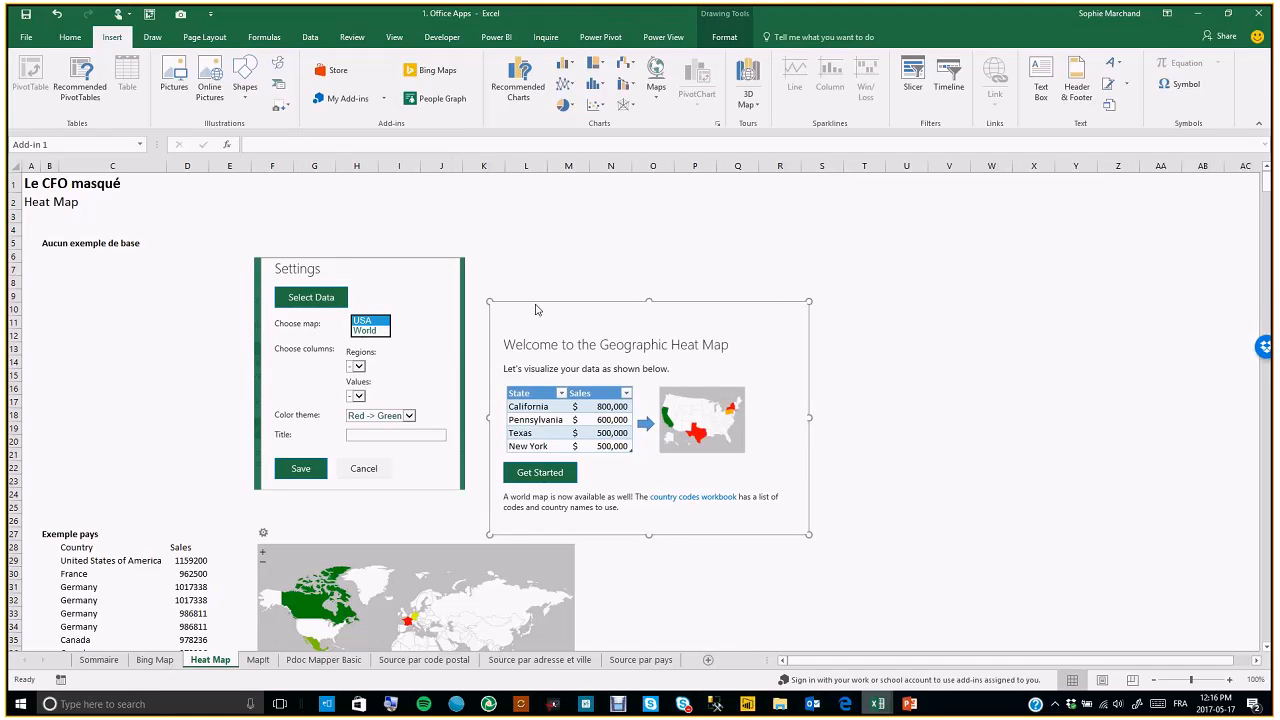
pyautogui.moveTo(535, 310); pyautogui.dragTo(670, 213)
pyautogui.click(665, 388)
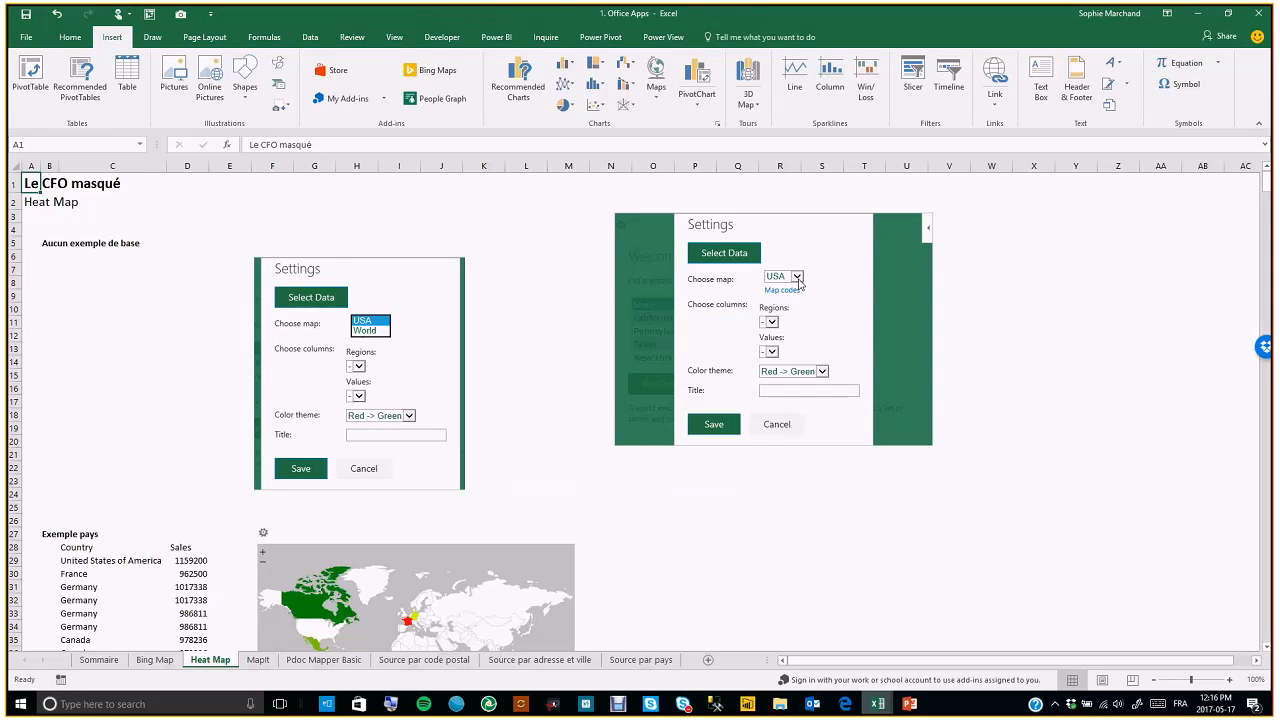
# Set the heat map's map choice to World
pyautogui.click(798, 279)
pyautogui.click(798, 279)
pyautogui.click(780, 286)
pyautogui.click(770, 322)
# Select the country and sales range C28:D728 as the heat map's data
pyautogui.click(720, 256)
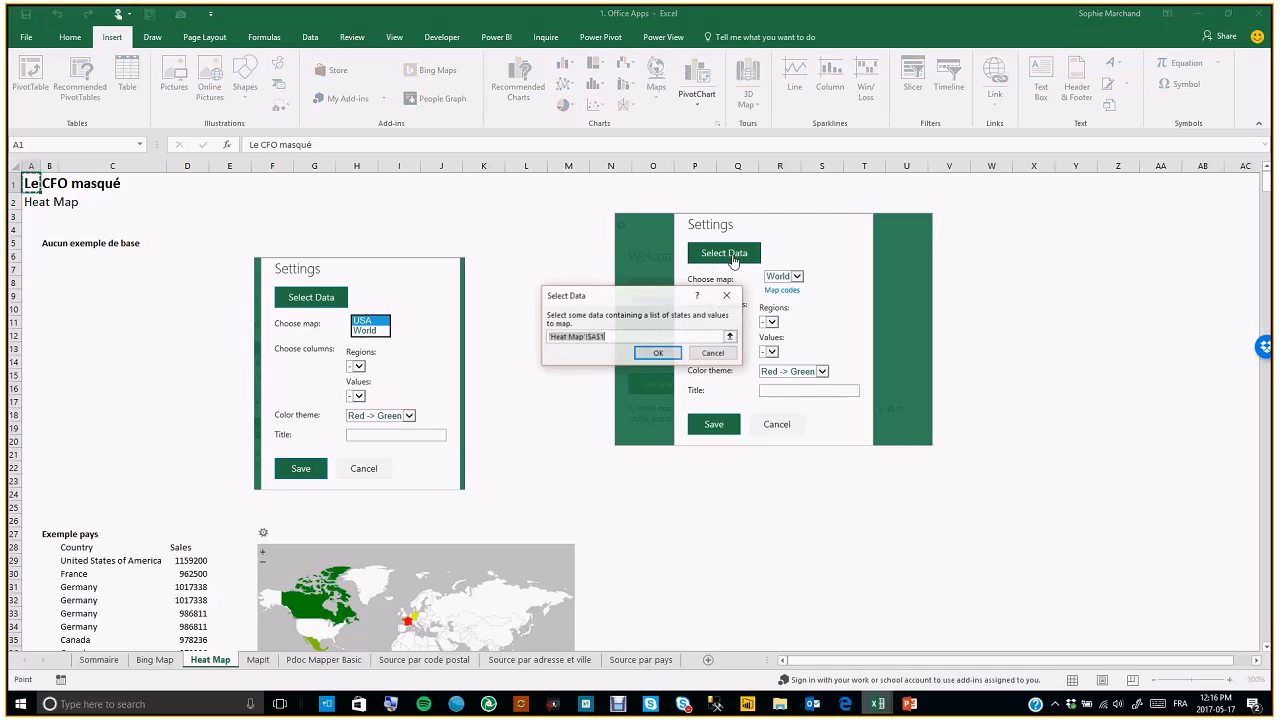
pyautogui.click(82, 602)
pyautogui.click(83, 553)
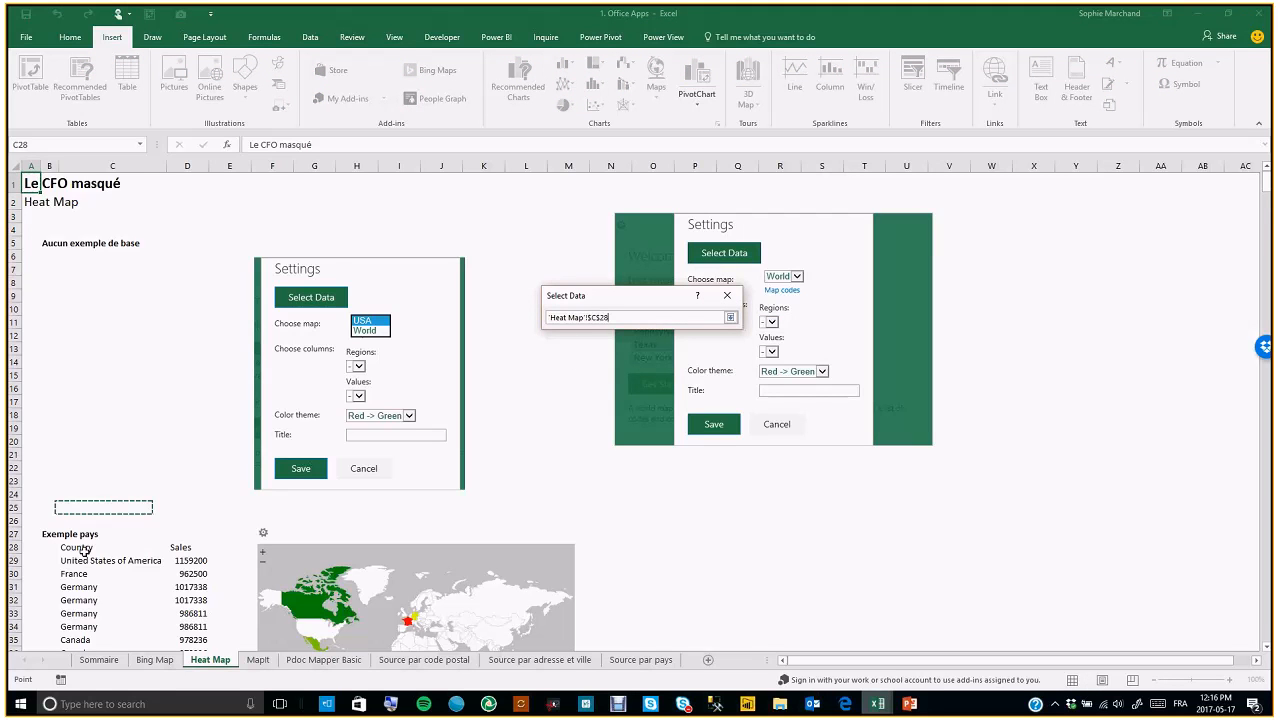
pyautogui.hotkey('shift', 'Right')
pyautogui.hotkey('ctrl', 'shift', 'Down')
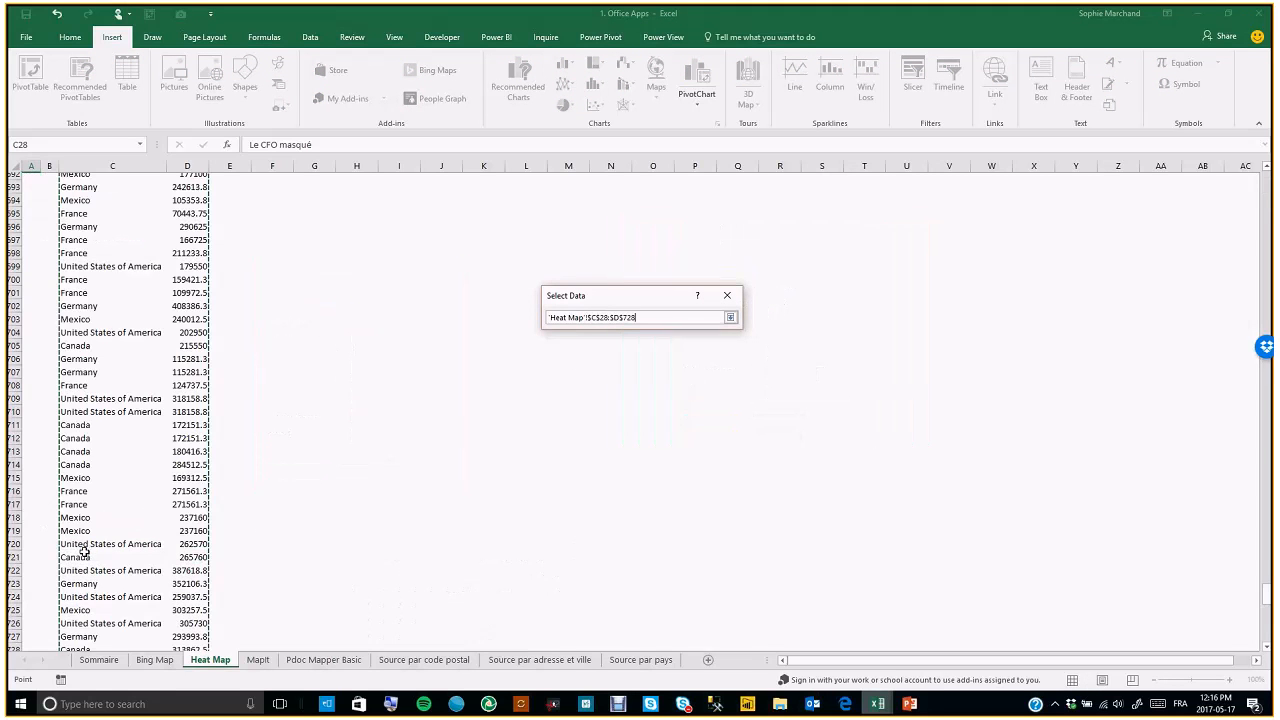
pyautogui.press('Return')
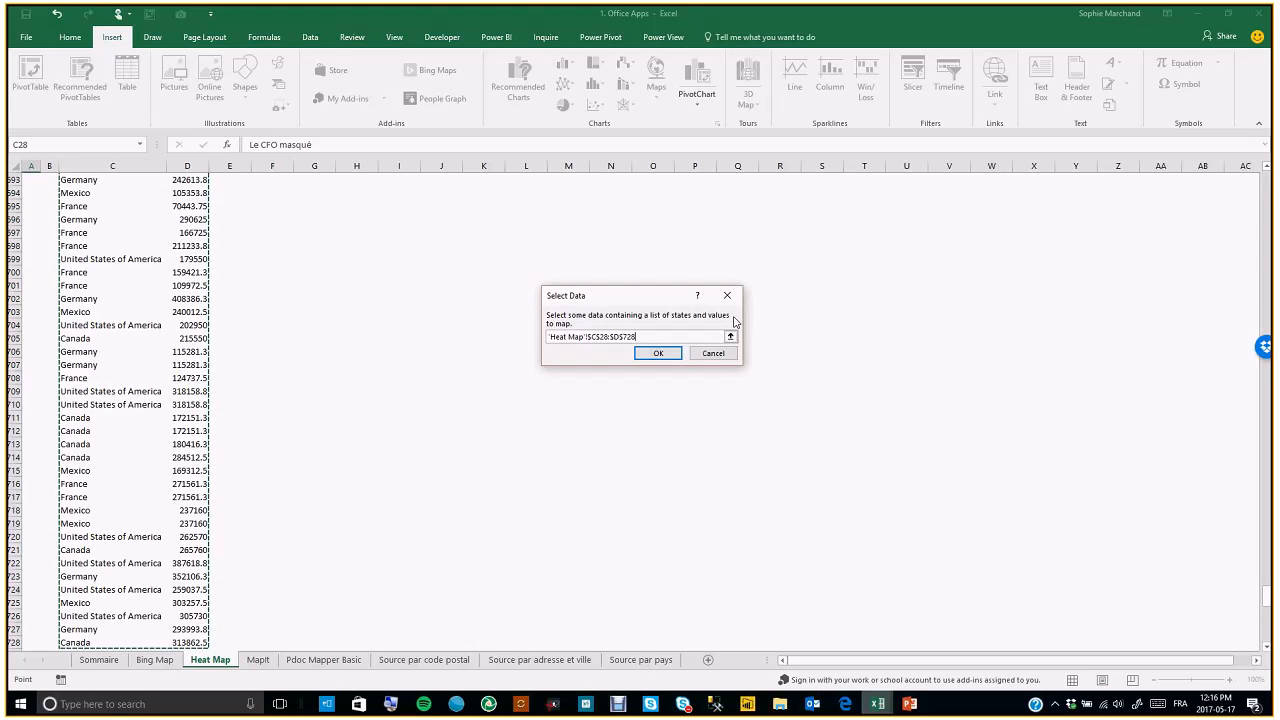
pyautogui.click(657, 356)
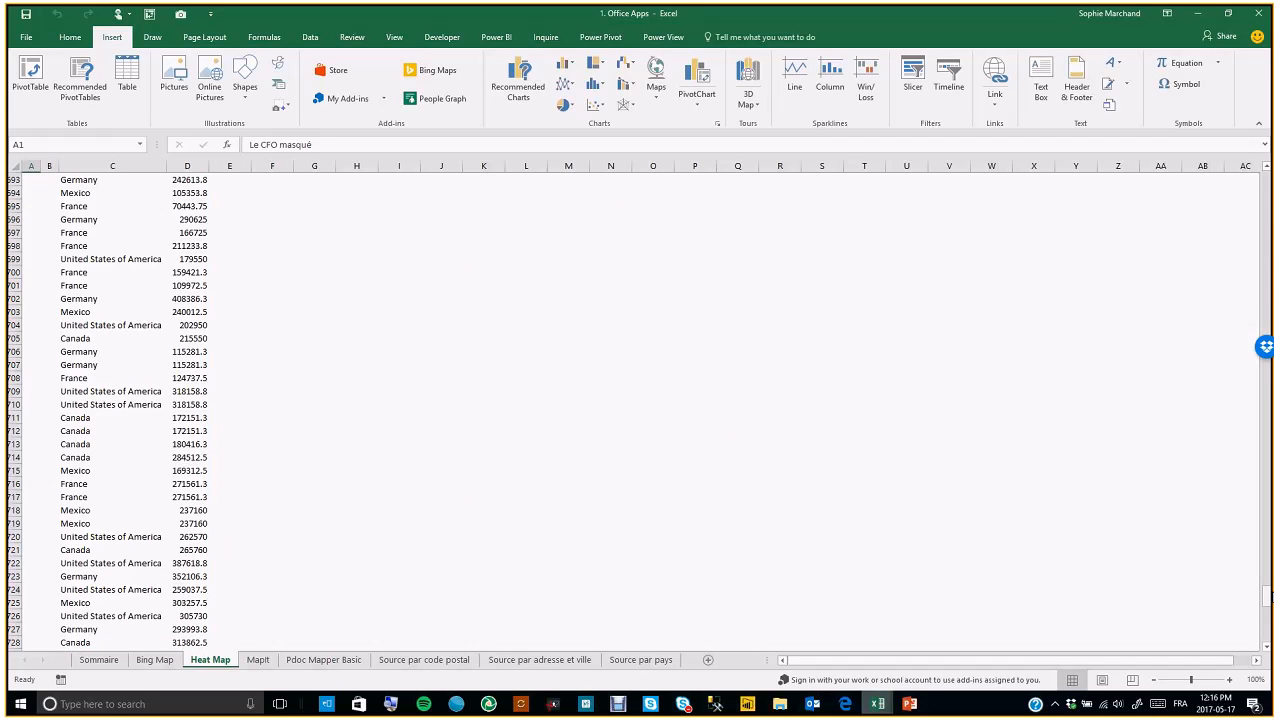
# Title the heat map "Sales by country" and save its settings
pyautogui.moveTo(1268, 600); pyautogui.dragTo(1266, 180)
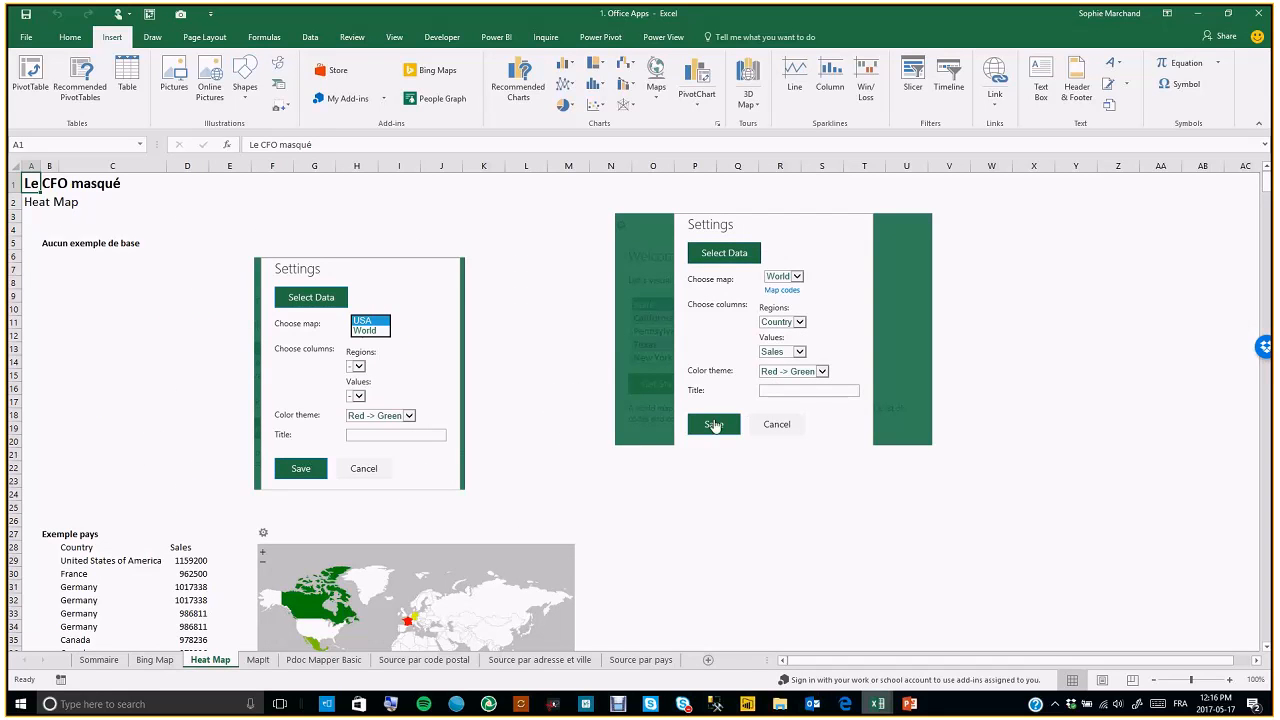
pyautogui.click(802, 393)
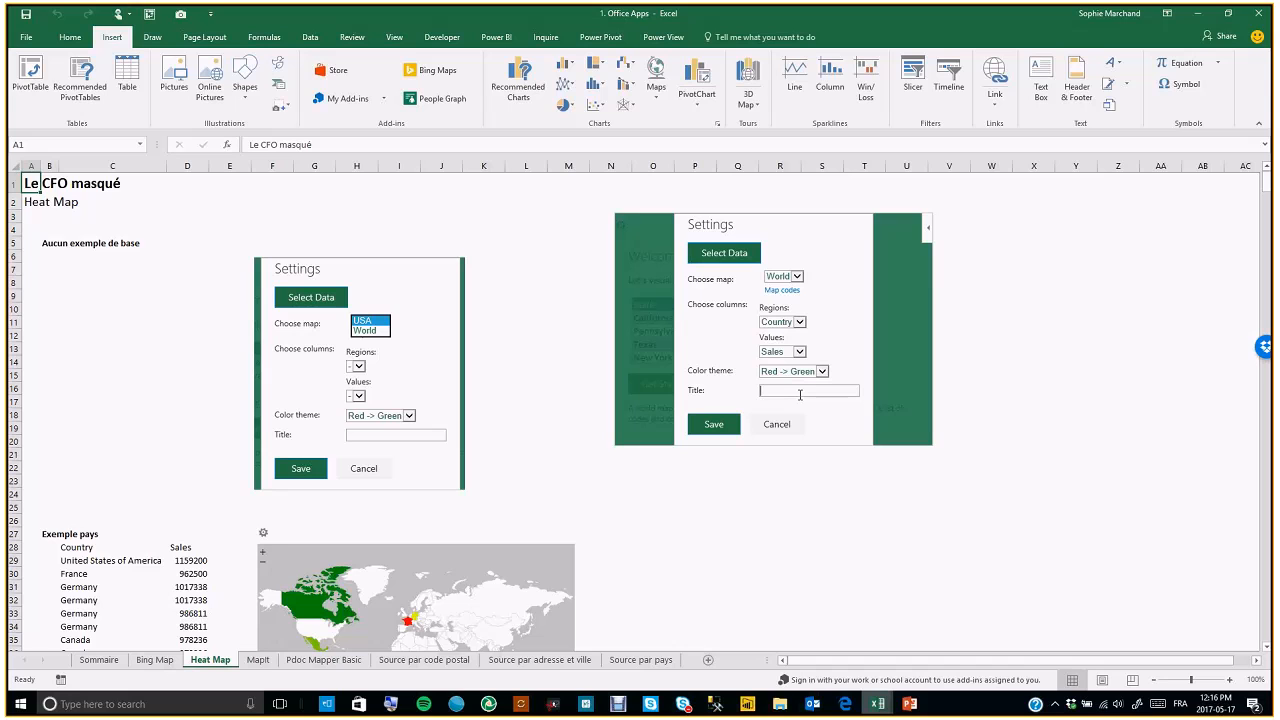
pyautogui.write('Sales by country')
pyautogui.click(711, 428)
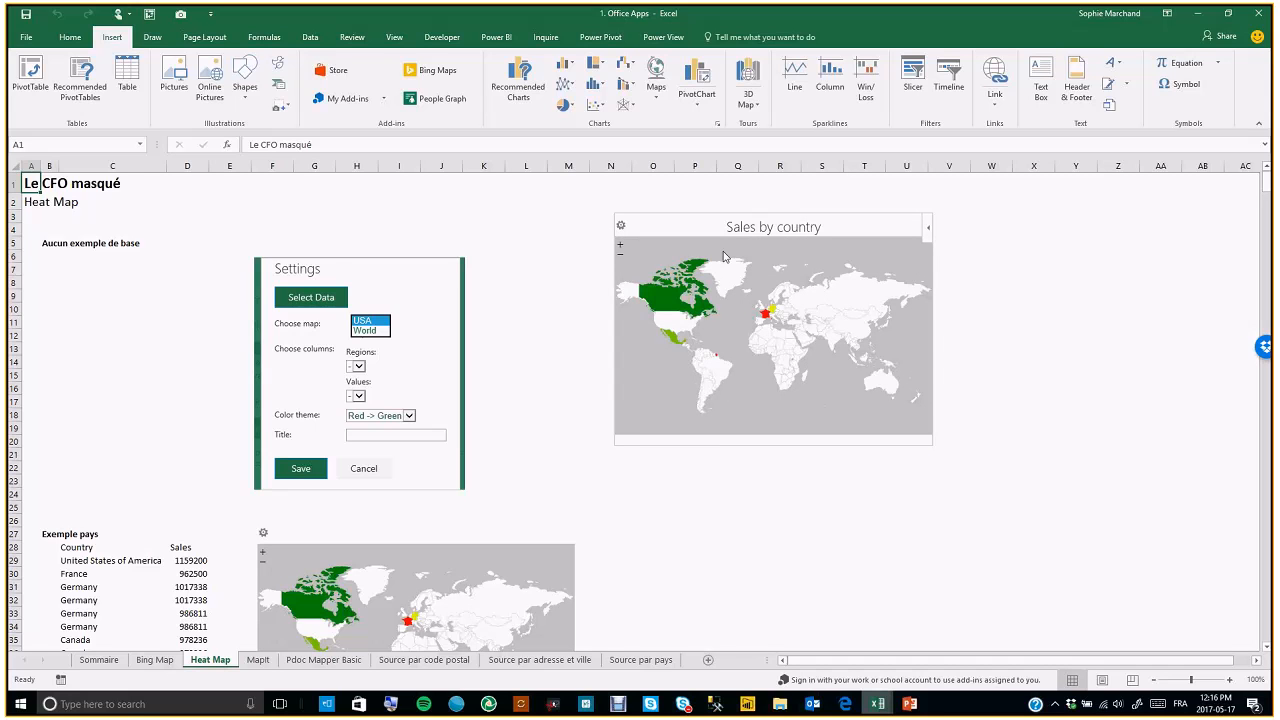
# Move the new heat map beside the Settings panel and open, then cancel, its settings
pyautogui.moveTo(677, 217); pyautogui.dragTo(582, 260)
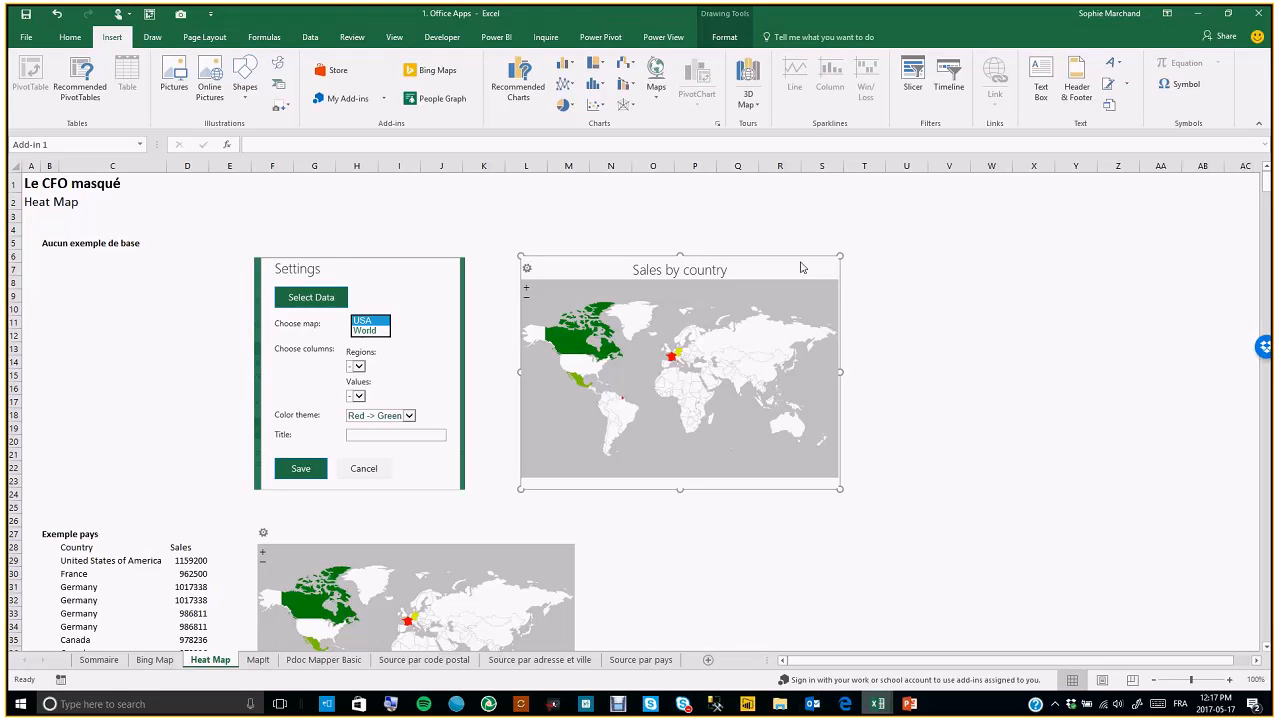
pyautogui.click(527, 272)
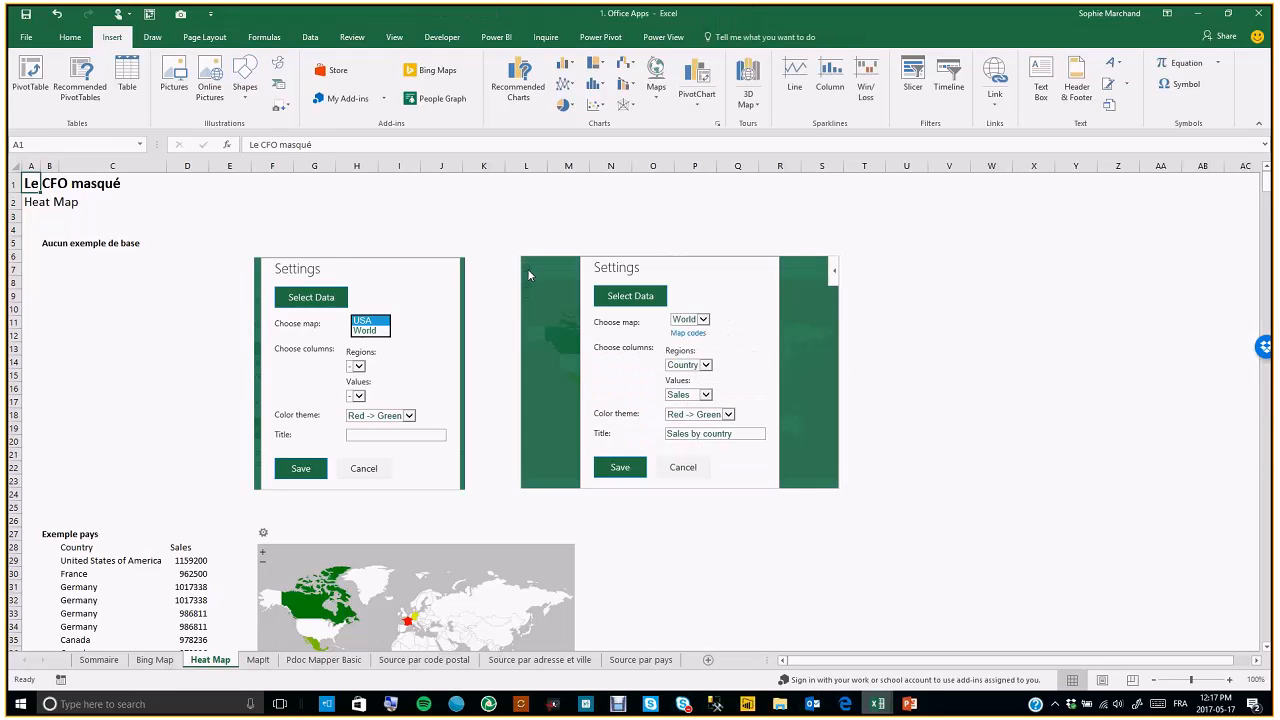
pyautogui.click(683, 467)
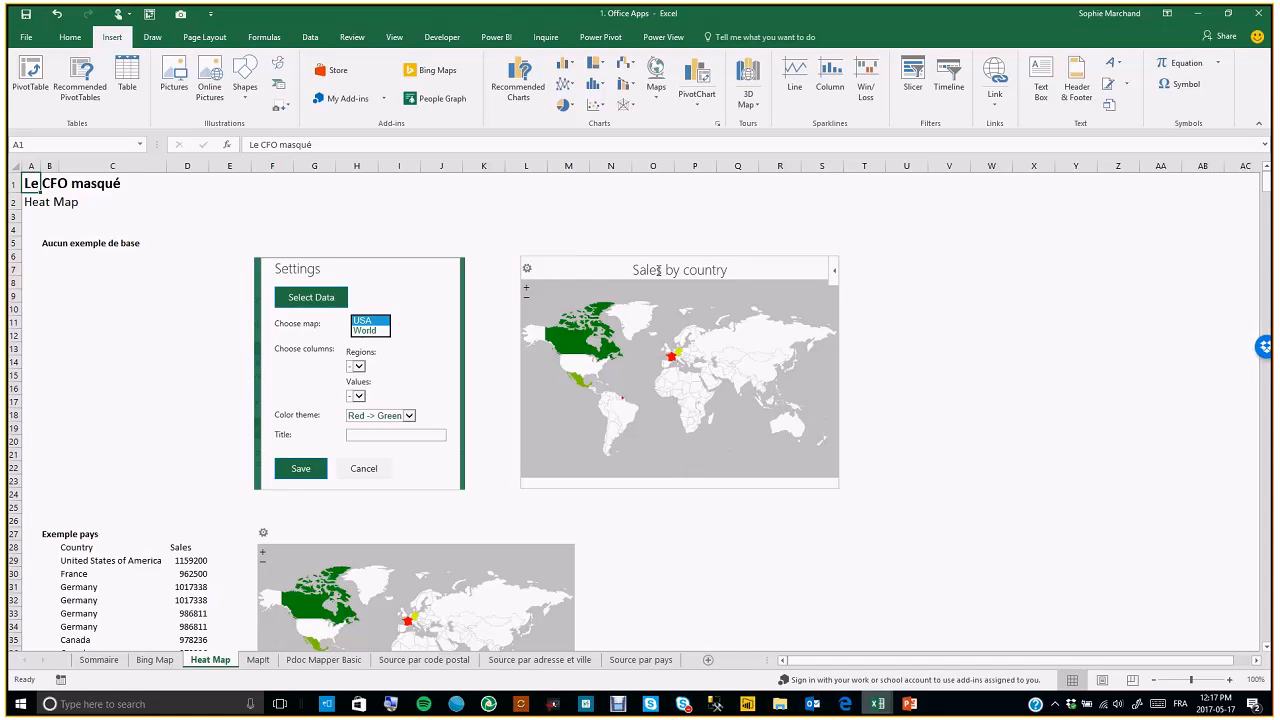
# Delete the new heat map add-in
pyautogui.click(600, 256)
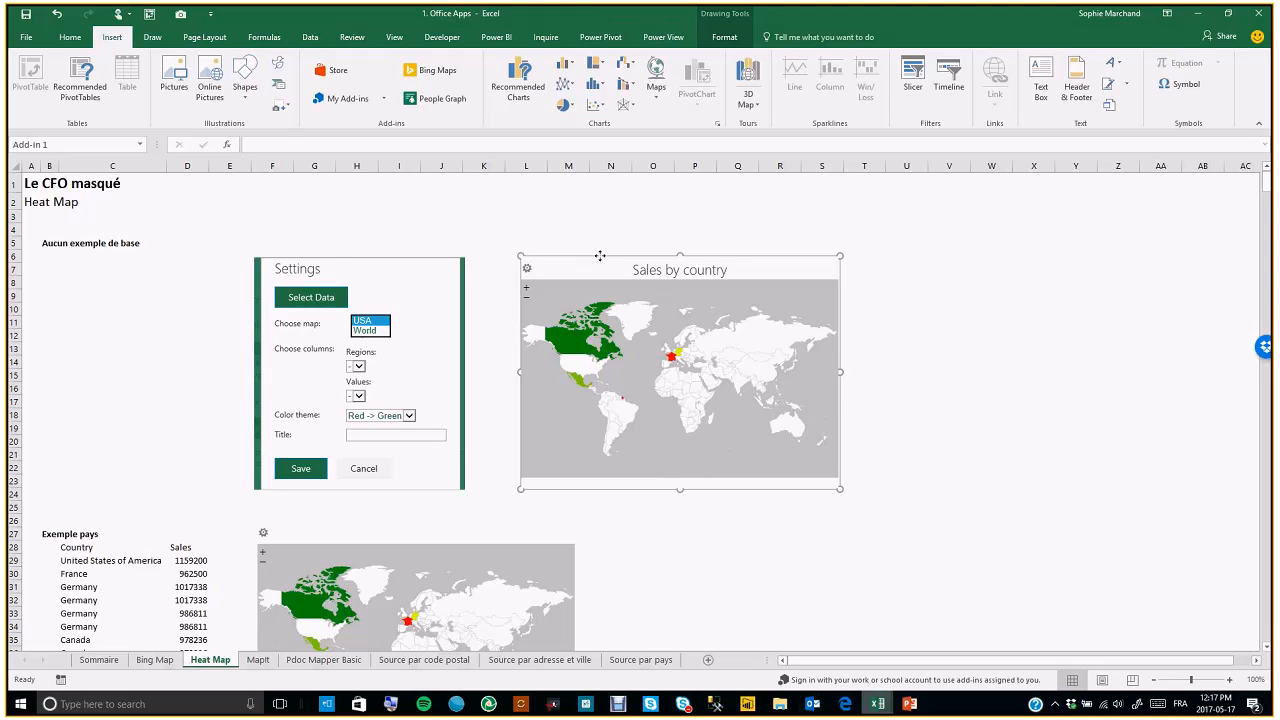
pyautogui.press('Delete')
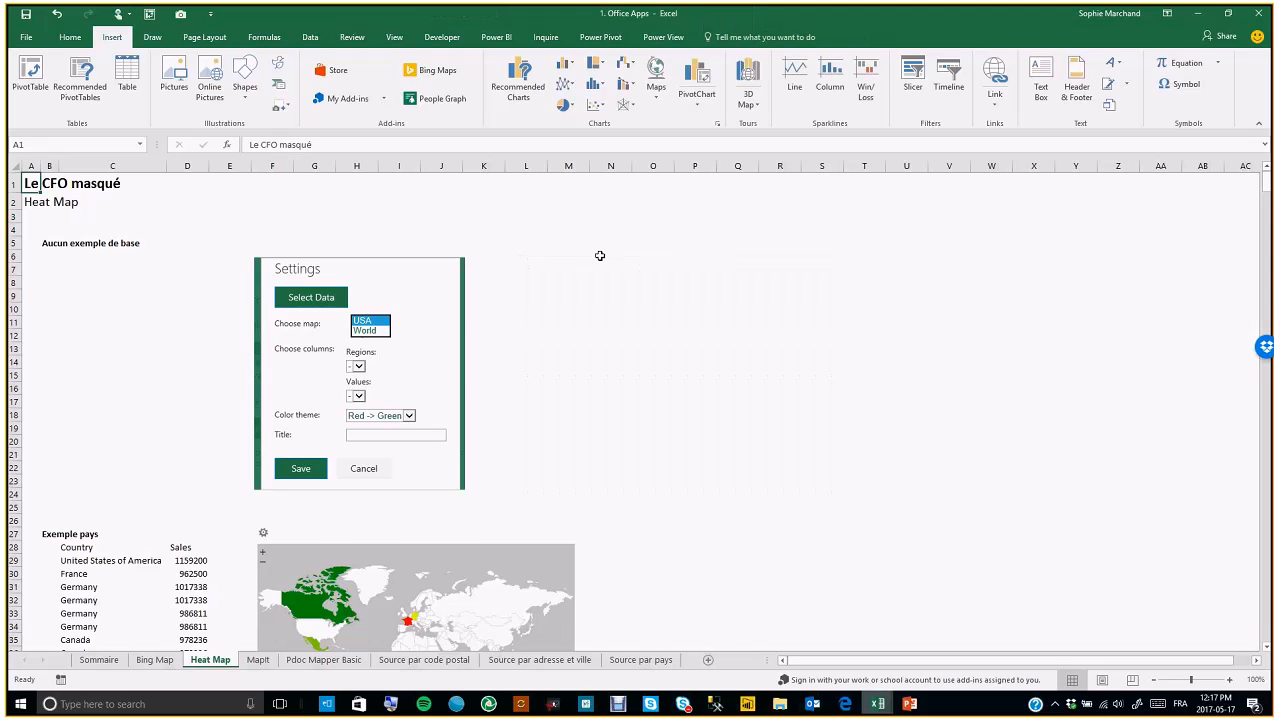
# Scroll through the example heat maps beside the country sales data
pyautogui.scroll(-5, 587, 341)
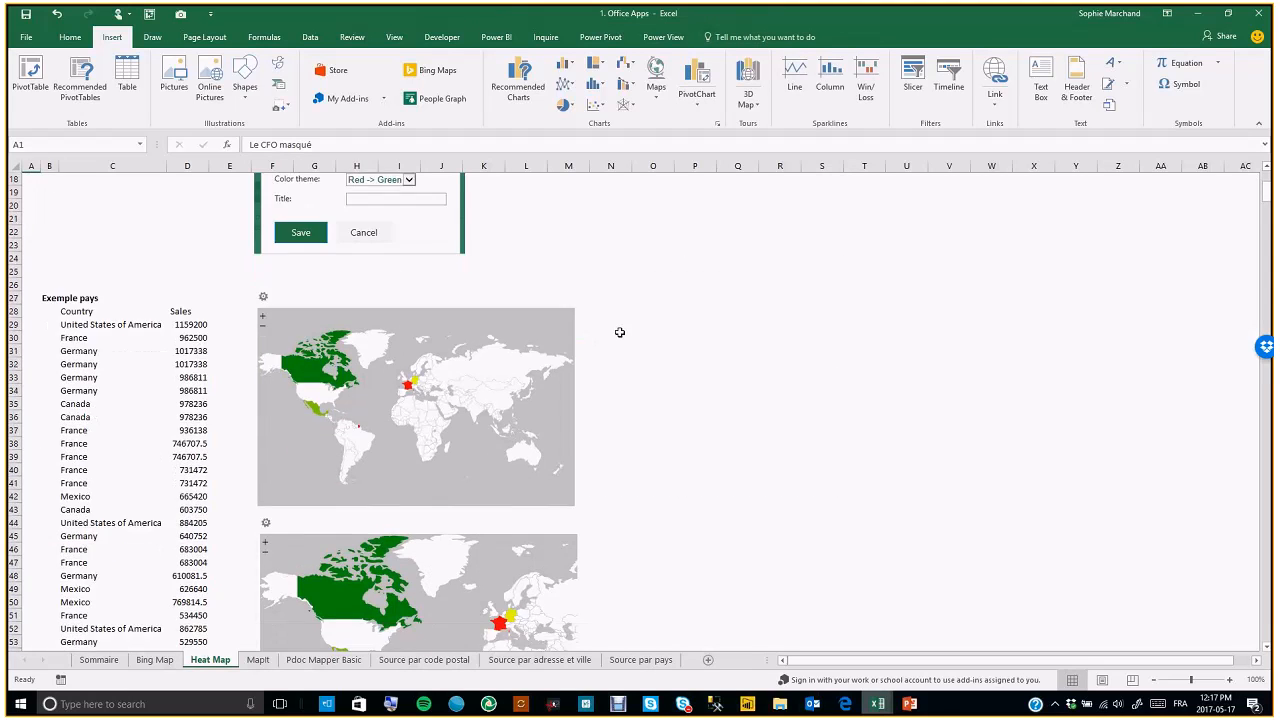
pyautogui.scroll(-2, 620, 332)
pyautogui.scroll(-1, 233, 310)
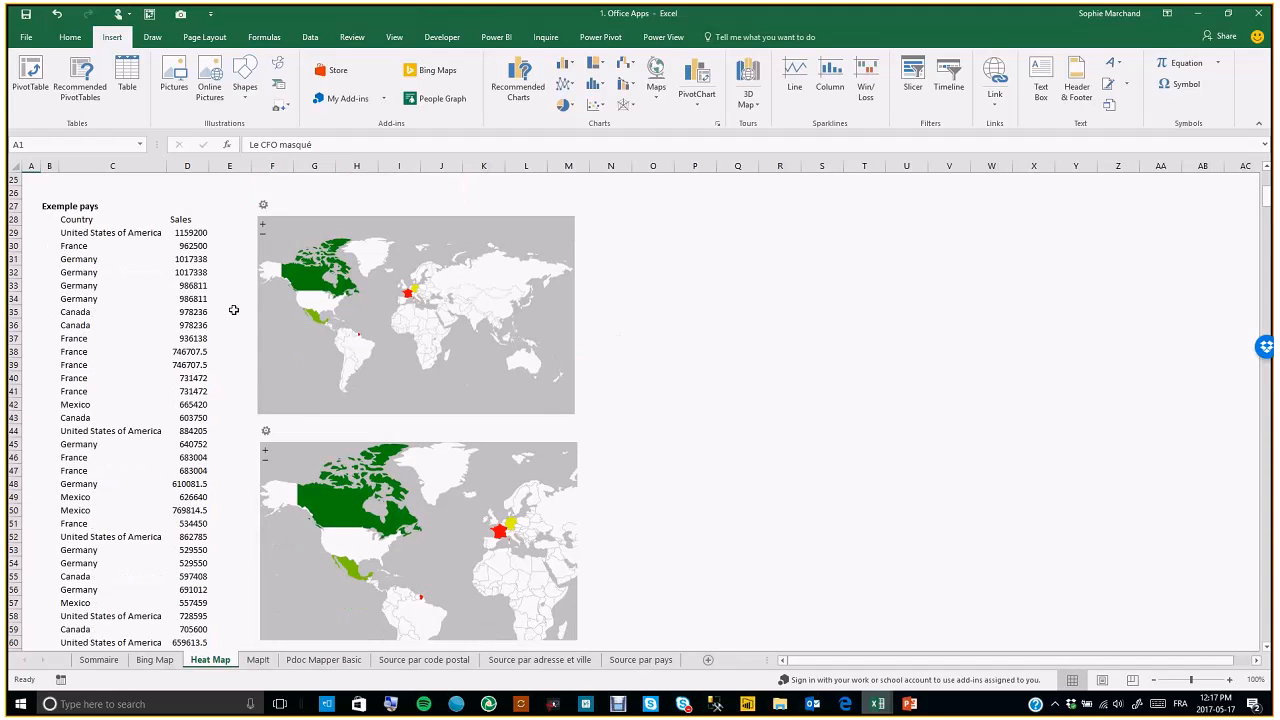
pyautogui.scroll(-2, 548, 490)
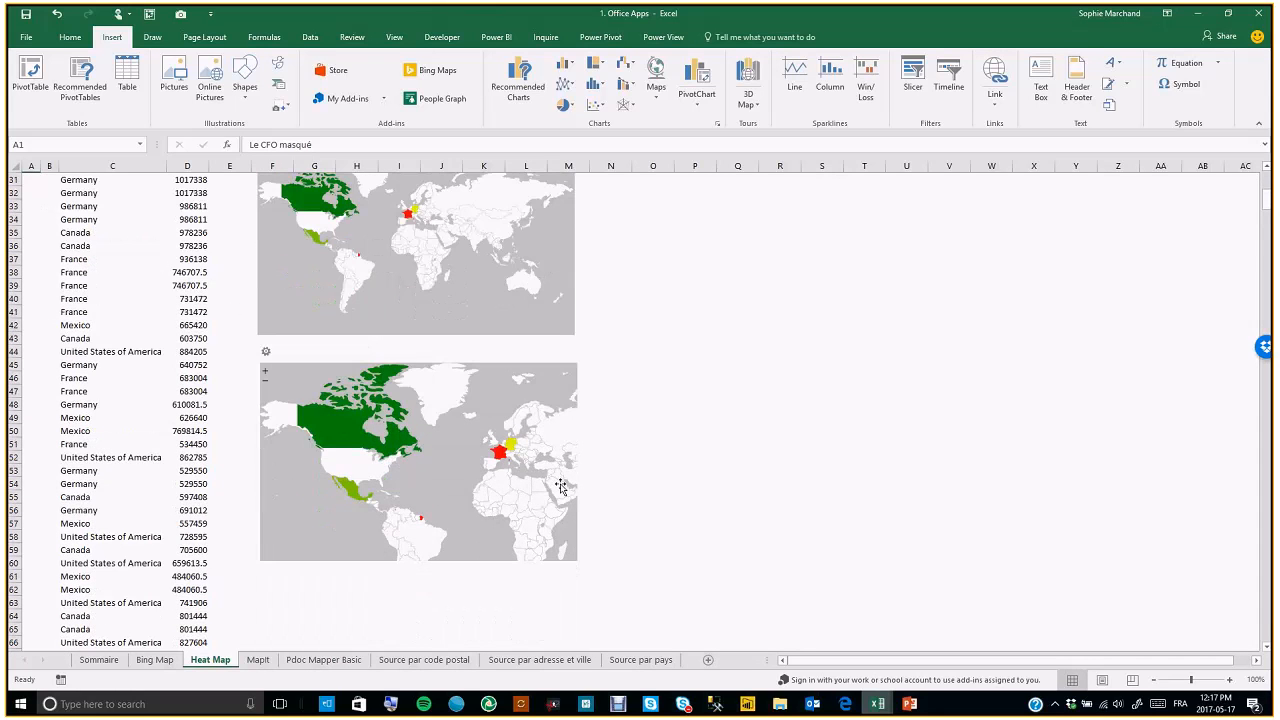
pyautogui.scroll(5, 560, 487)
pyautogui.scroll(5, 560, 487)
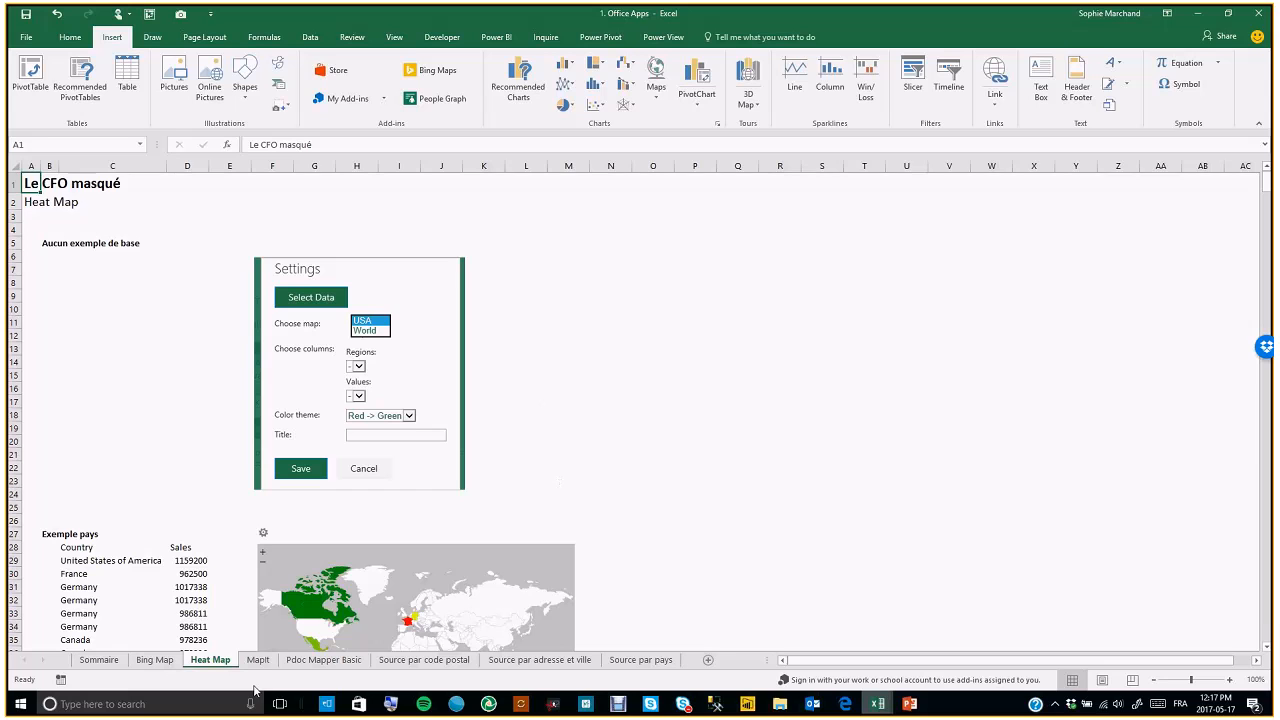
# Browse the Bing Map, Heat Map, MapIt and Pdoc Mapper Basic sheets
pyautogui.click(155, 660)
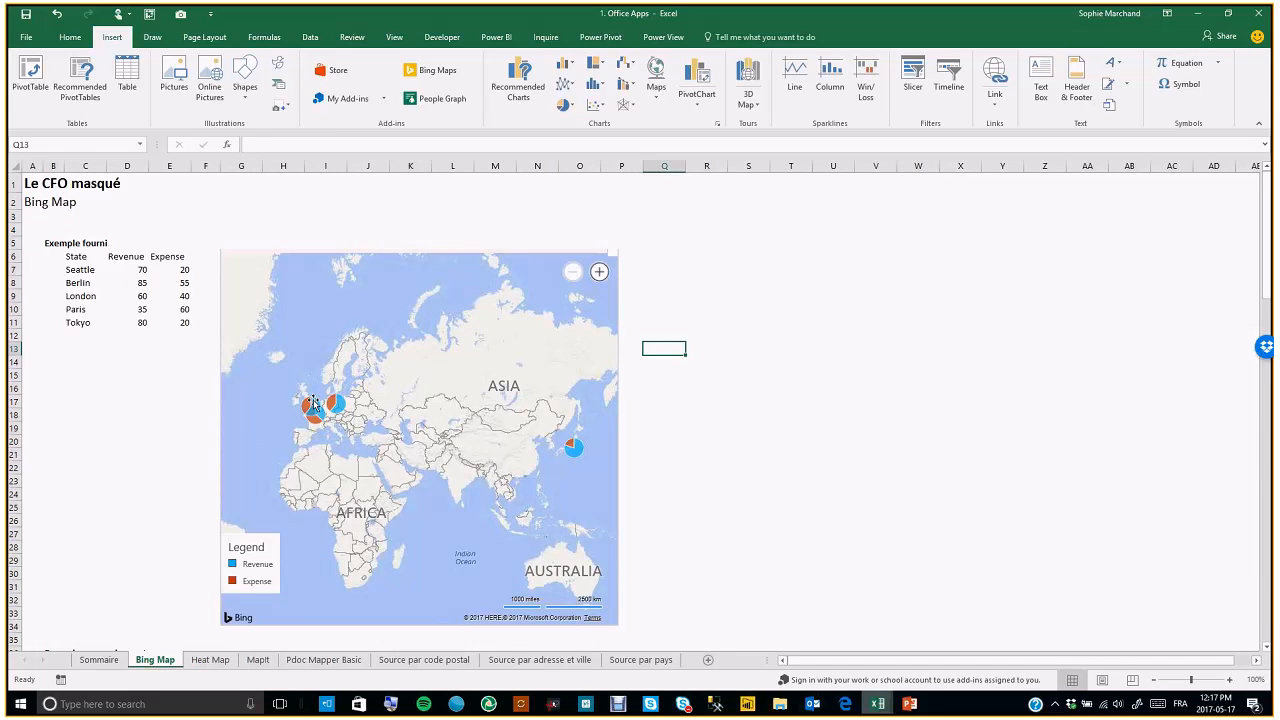
pyautogui.click(210, 660)
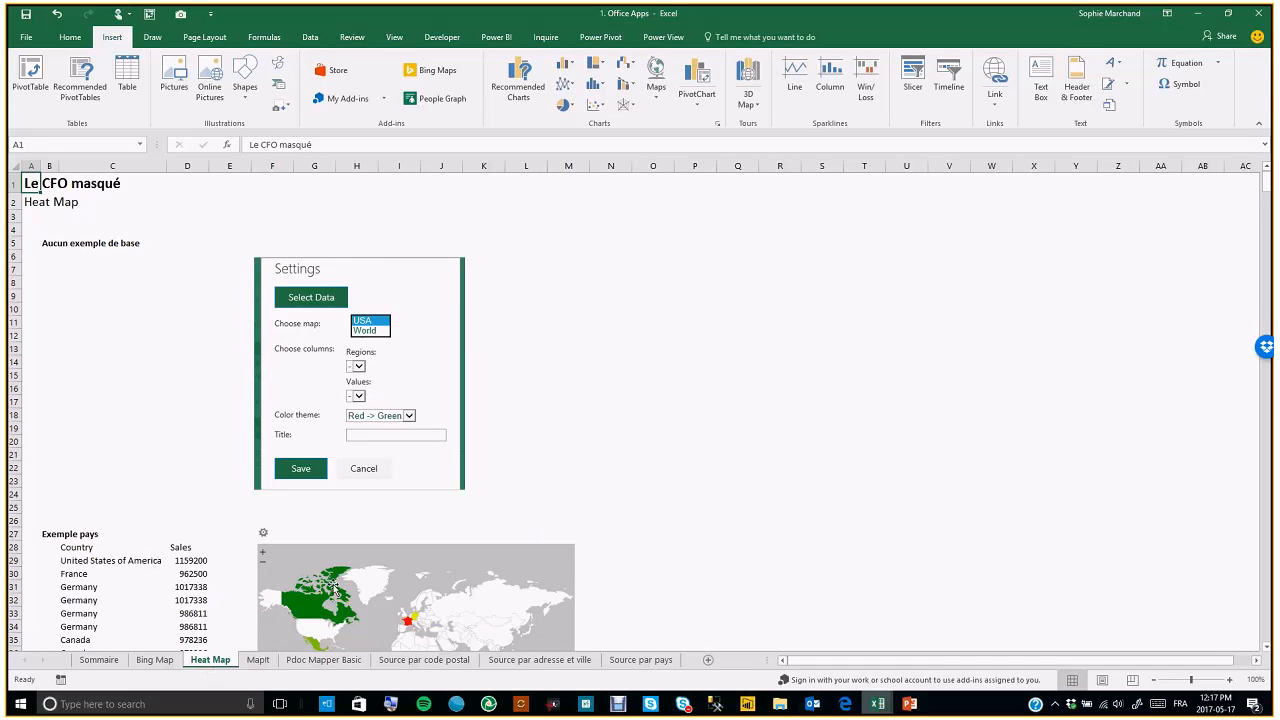
pyautogui.scroll(-1, 334, 585)
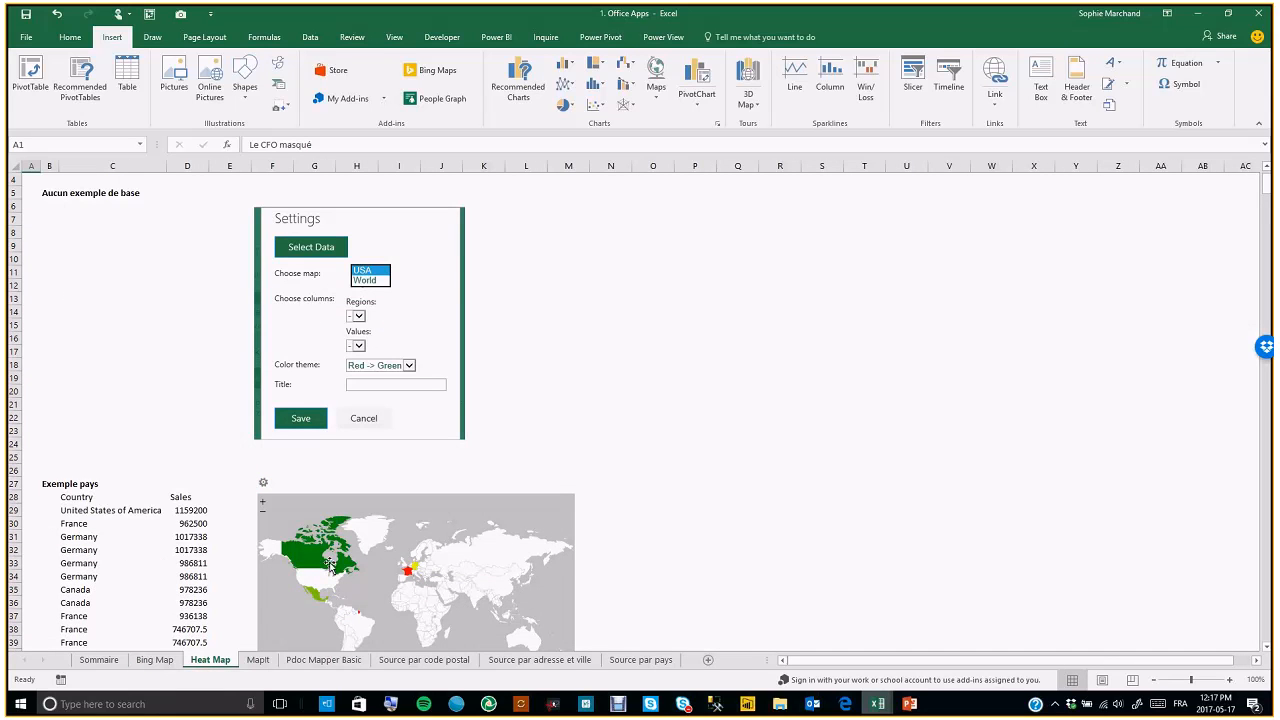
pyautogui.scroll(-3, 335, 575)
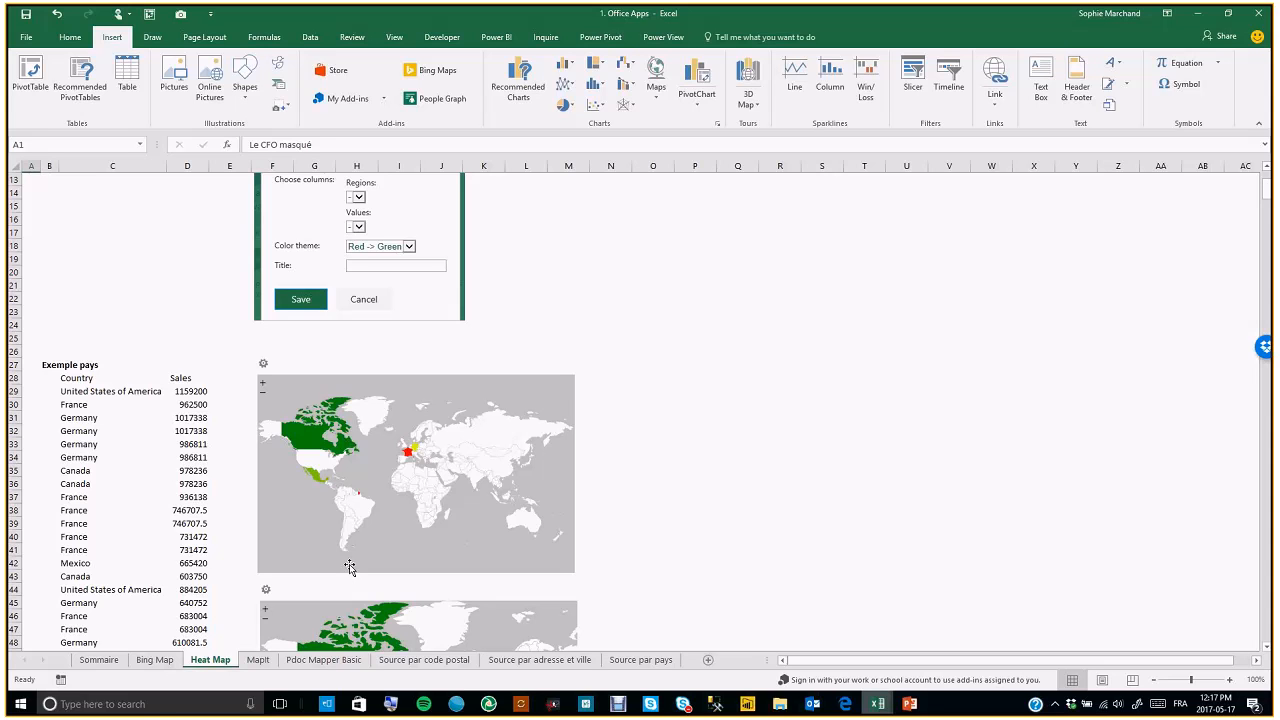
pyautogui.click(257, 664)
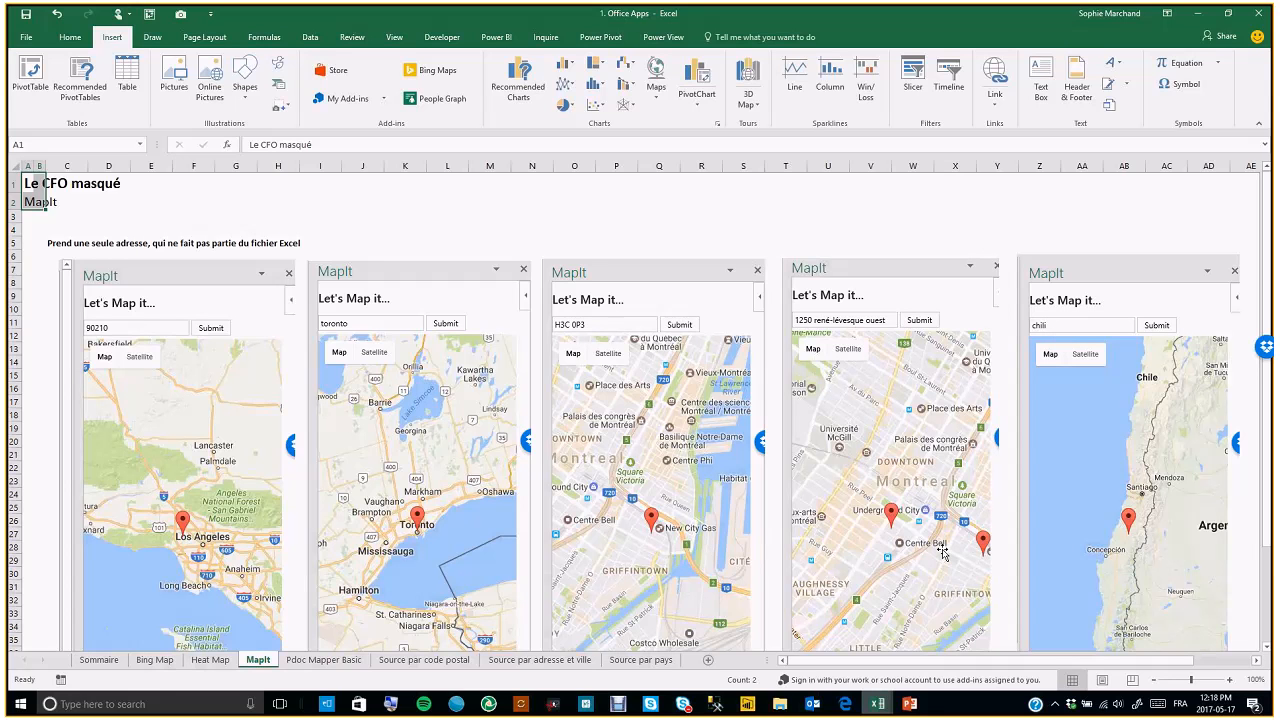
pyautogui.click(306, 664)
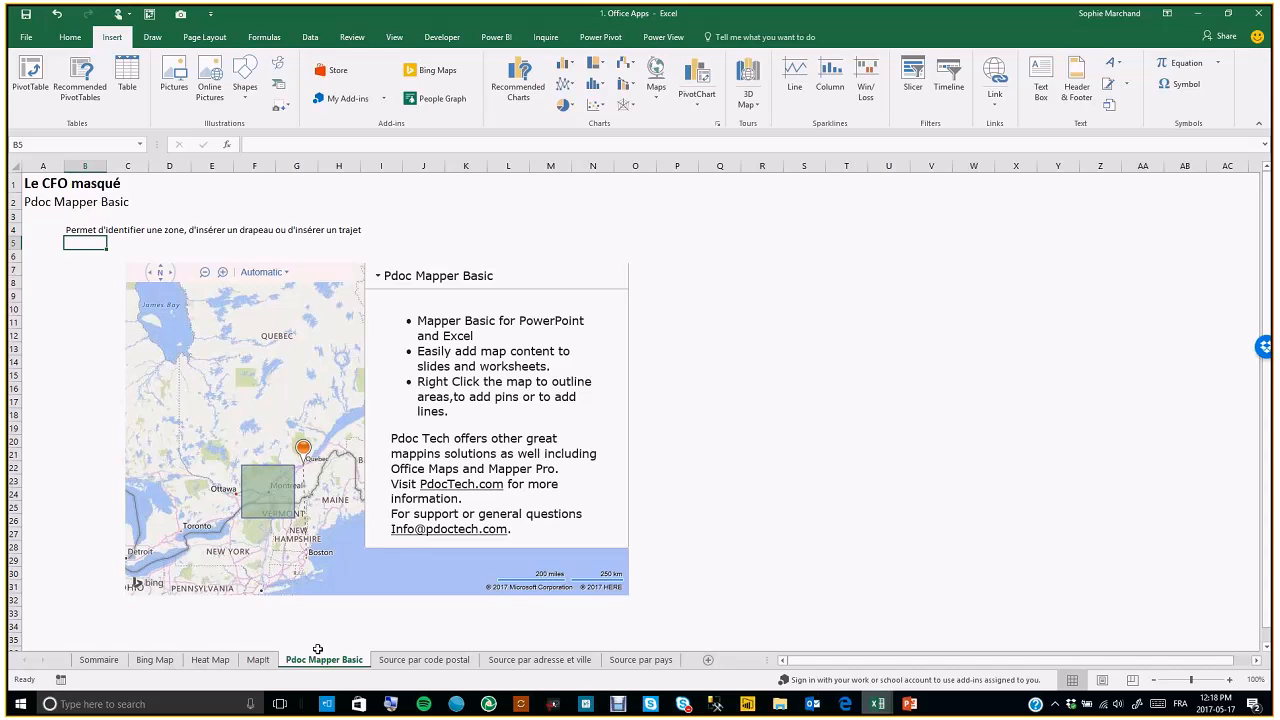
# Open the Pdoc Mapper map's menu of pin, area and line options, then dismiss it
pyautogui.moveTo(303, 449)
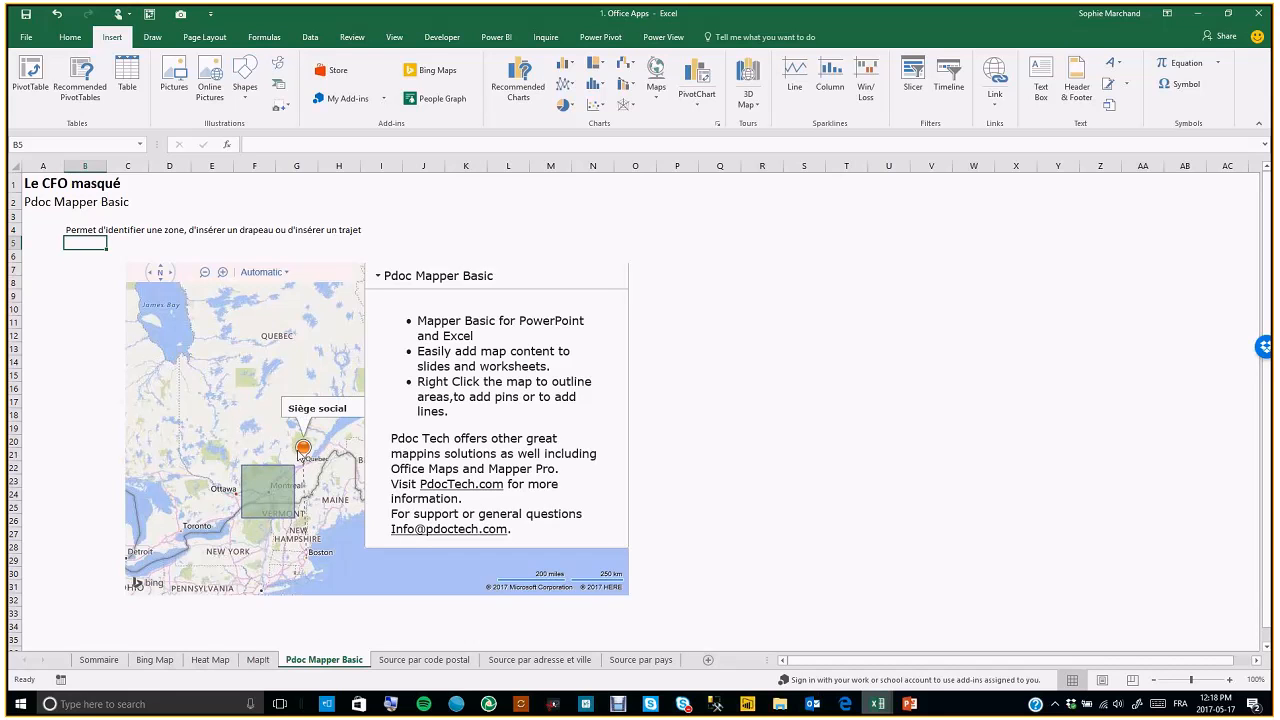
pyautogui.rightClick(268, 347)
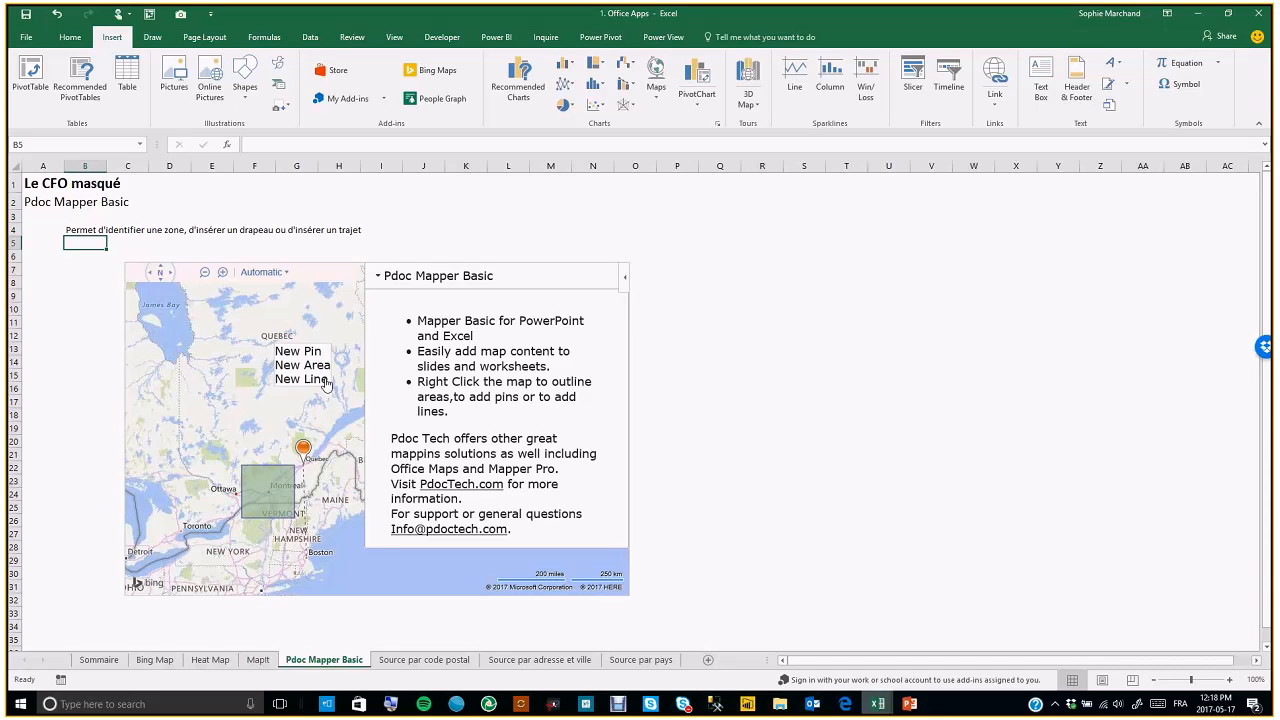
pyautogui.click(732, 351)
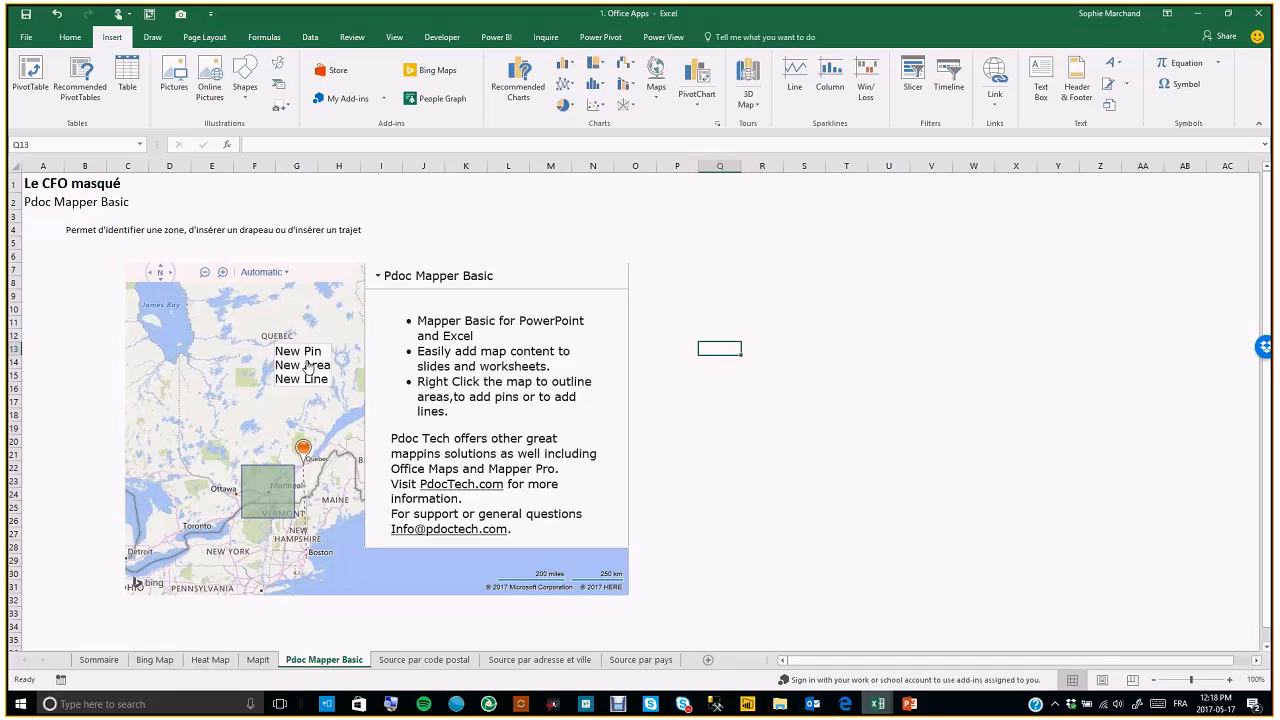
# Start a new pin on the Pdoc Mapper map, collapse the add-in's info panel and cancel the map item dialog
pyautogui.click(302, 355)
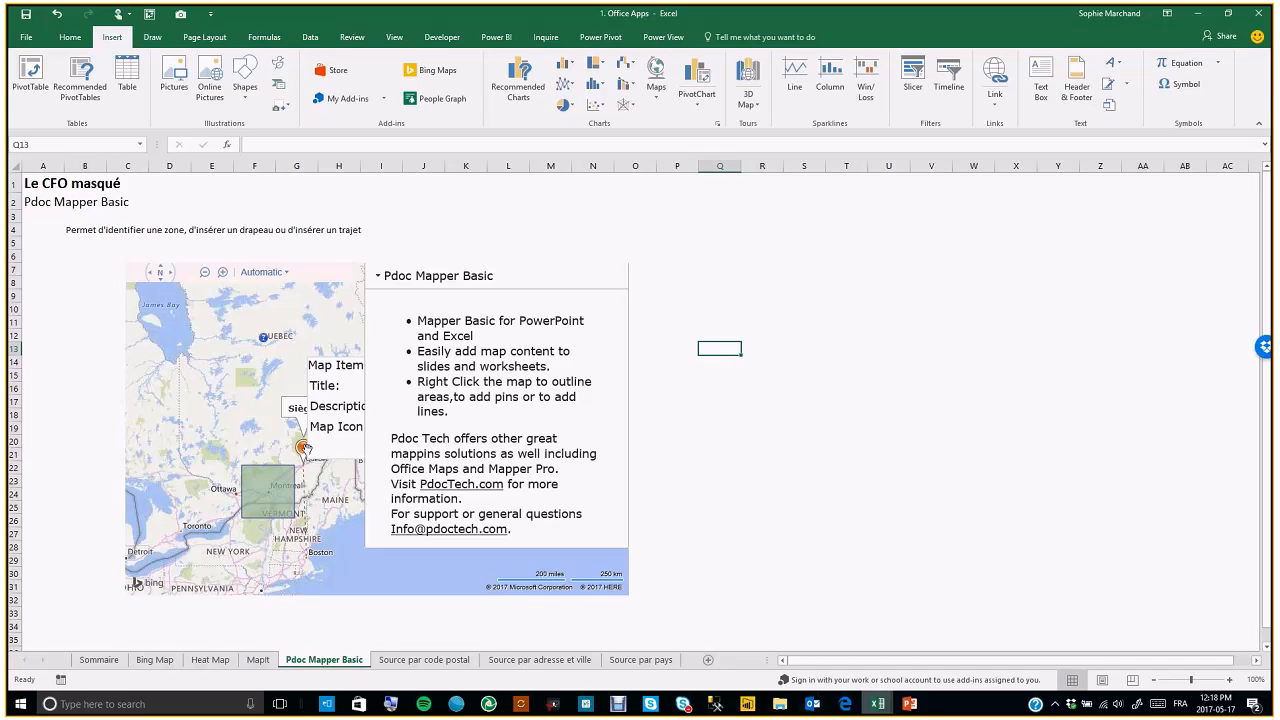
pyautogui.click(377, 278)
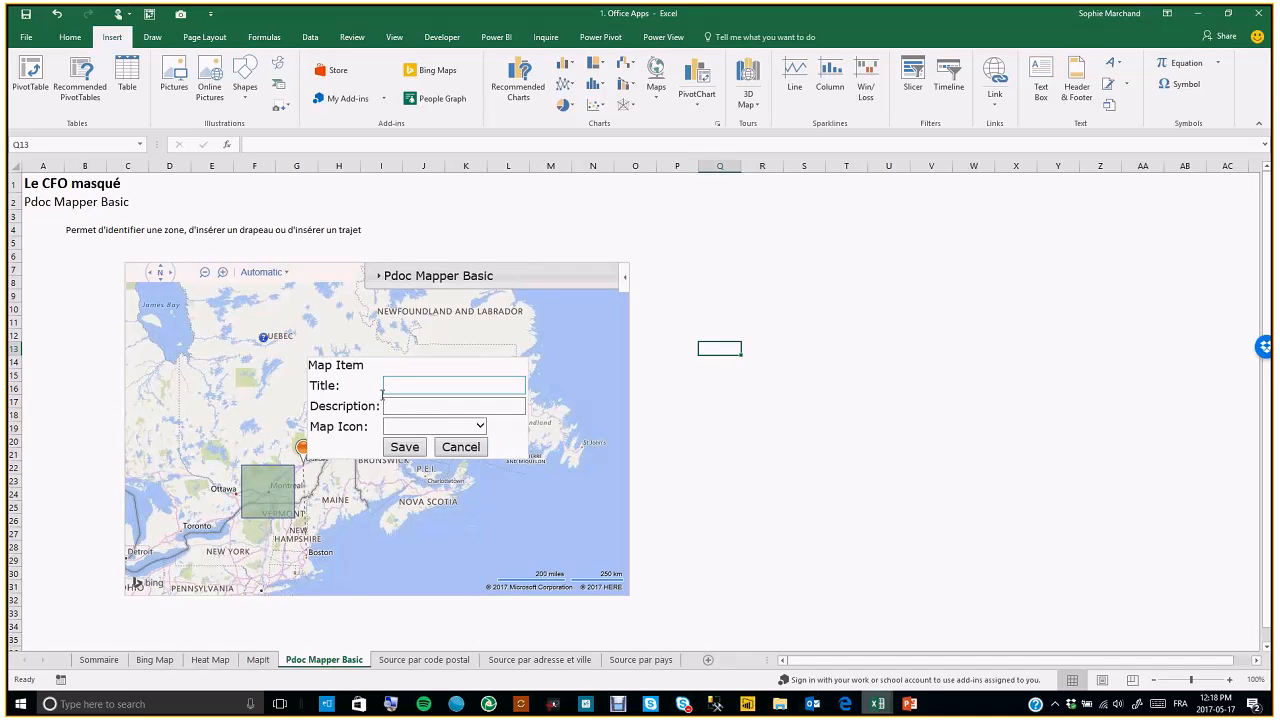
pyautogui.click(459, 446)
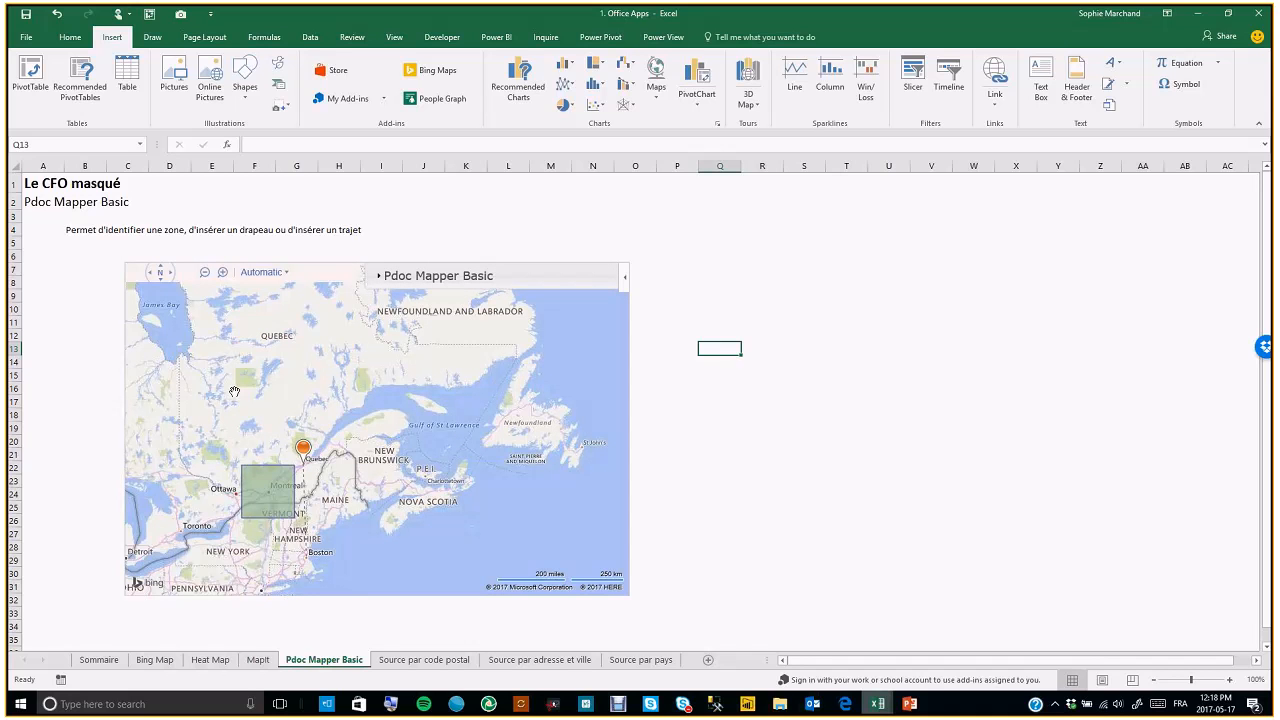
pyautogui.click(280, 475)
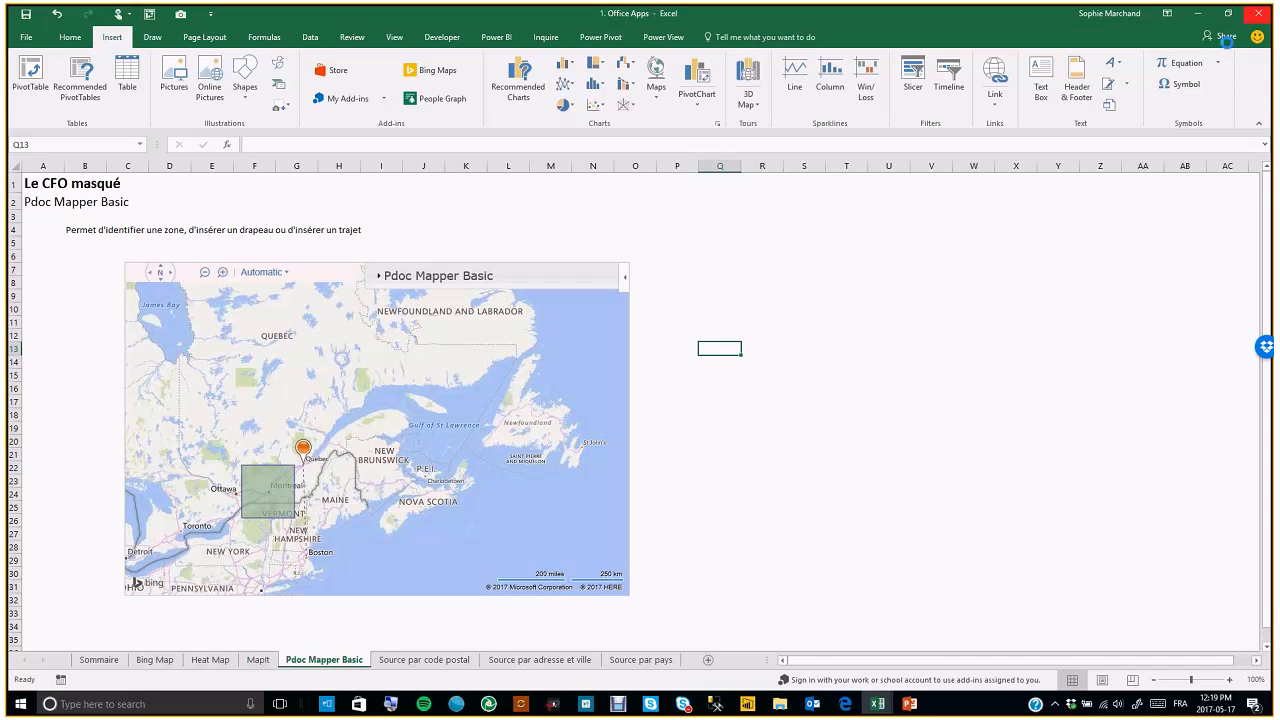
# Open the 2. Power View workbook from the Cartes géographiques folder and dismiss the update notification
pyautogui.click(640, 379)
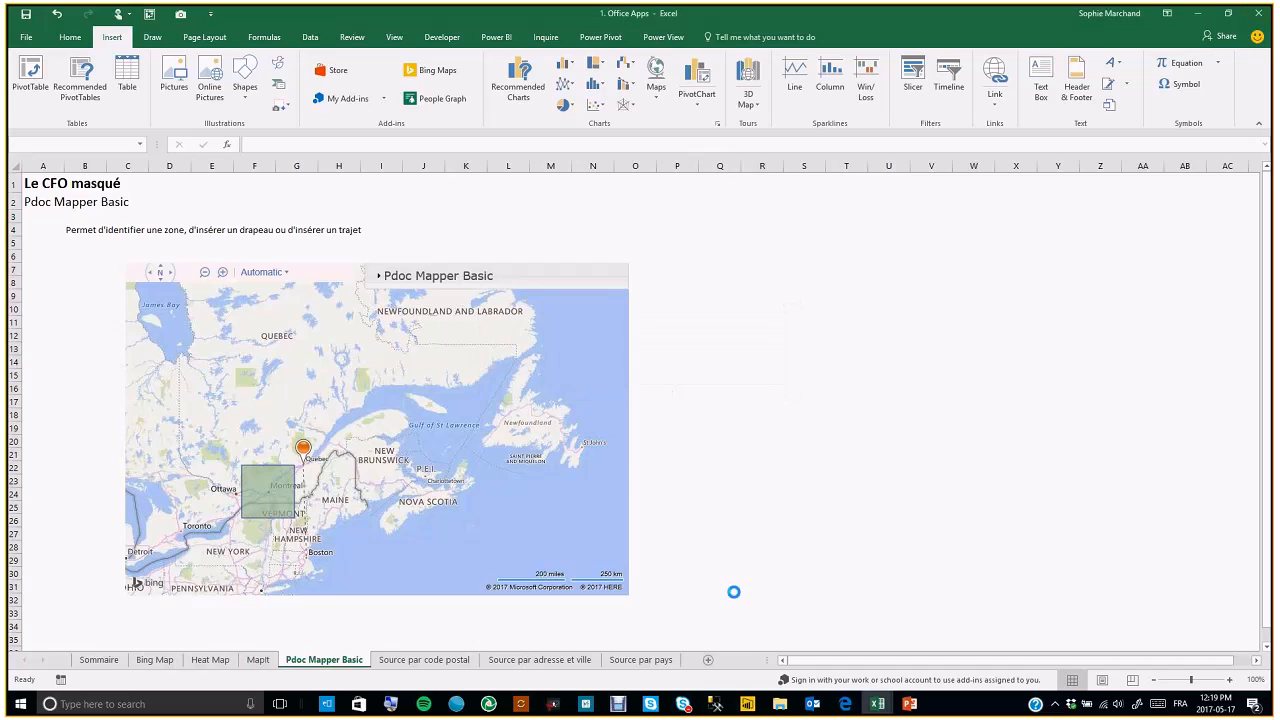
pyautogui.click(779, 706)
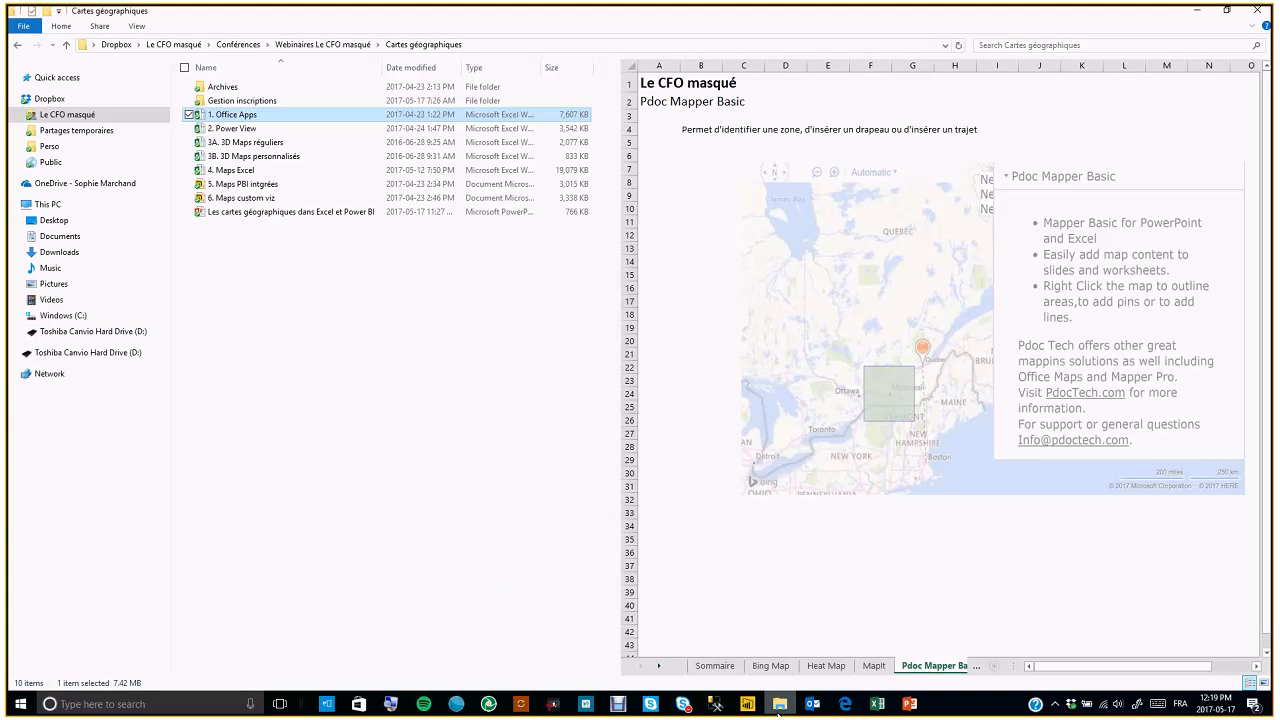
pyautogui.click(236, 129)
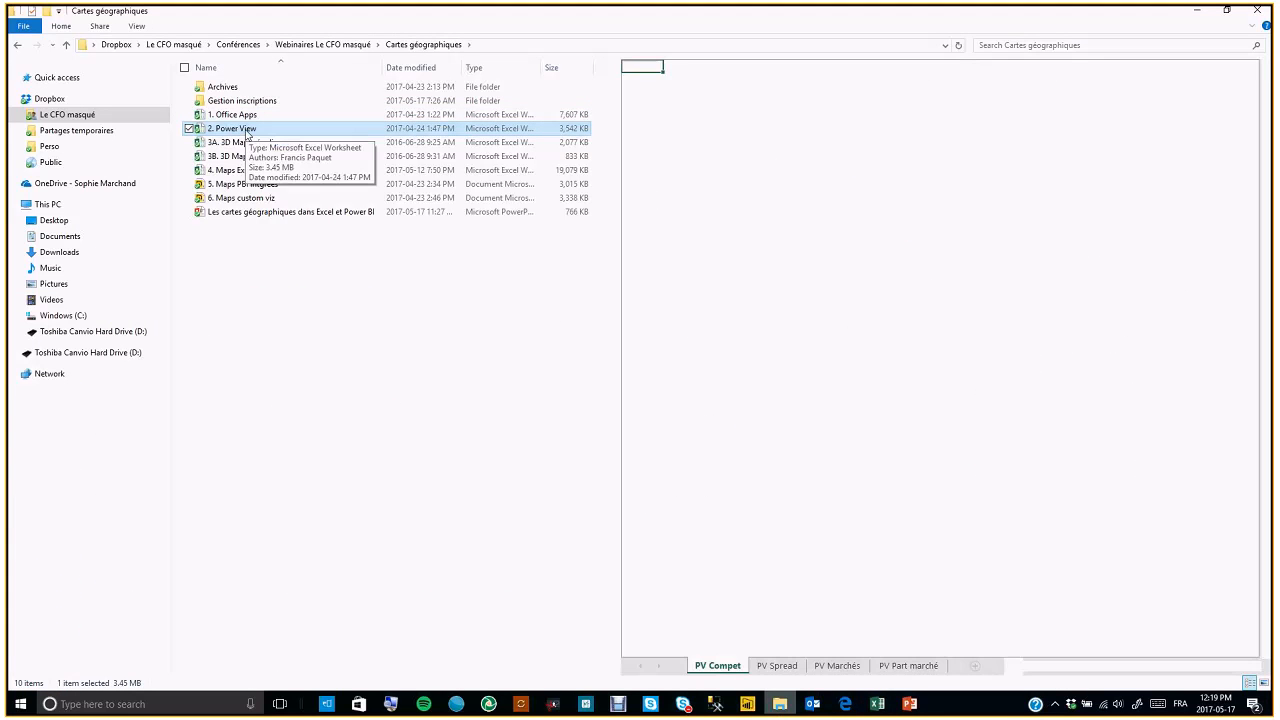
pyautogui.doubleClick(247, 135)
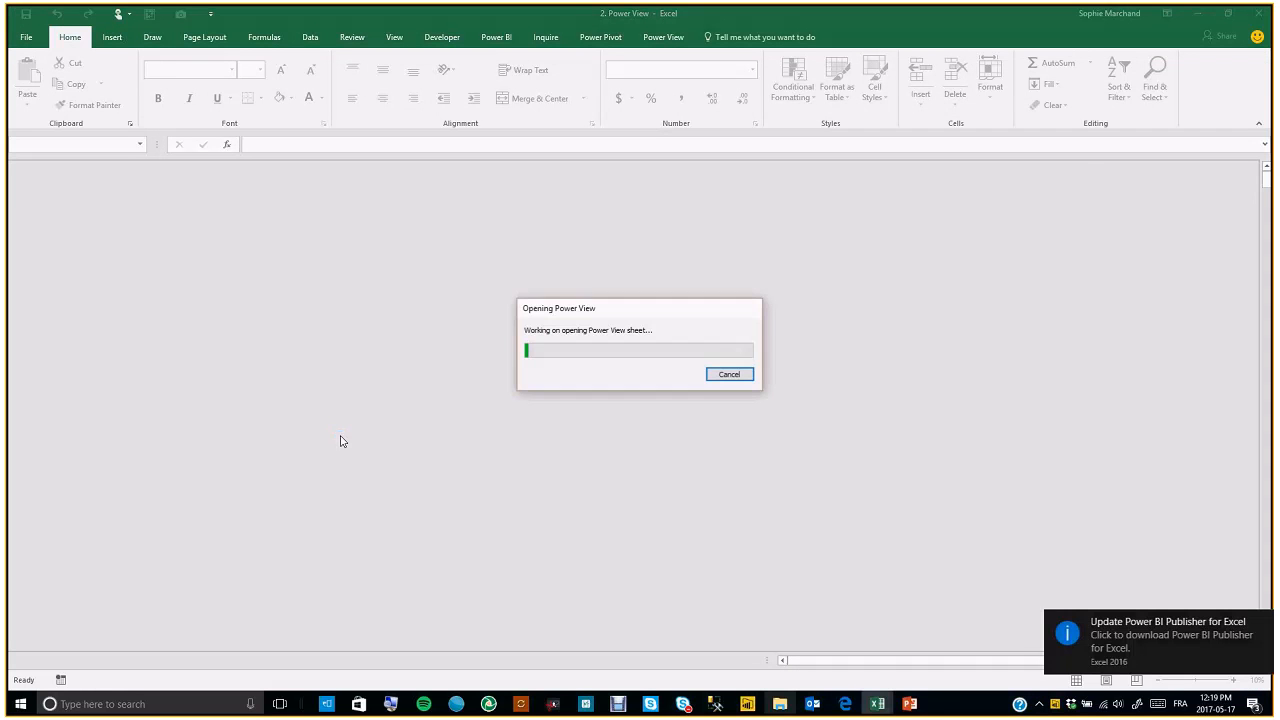
pyautogui.click(1261, 626)
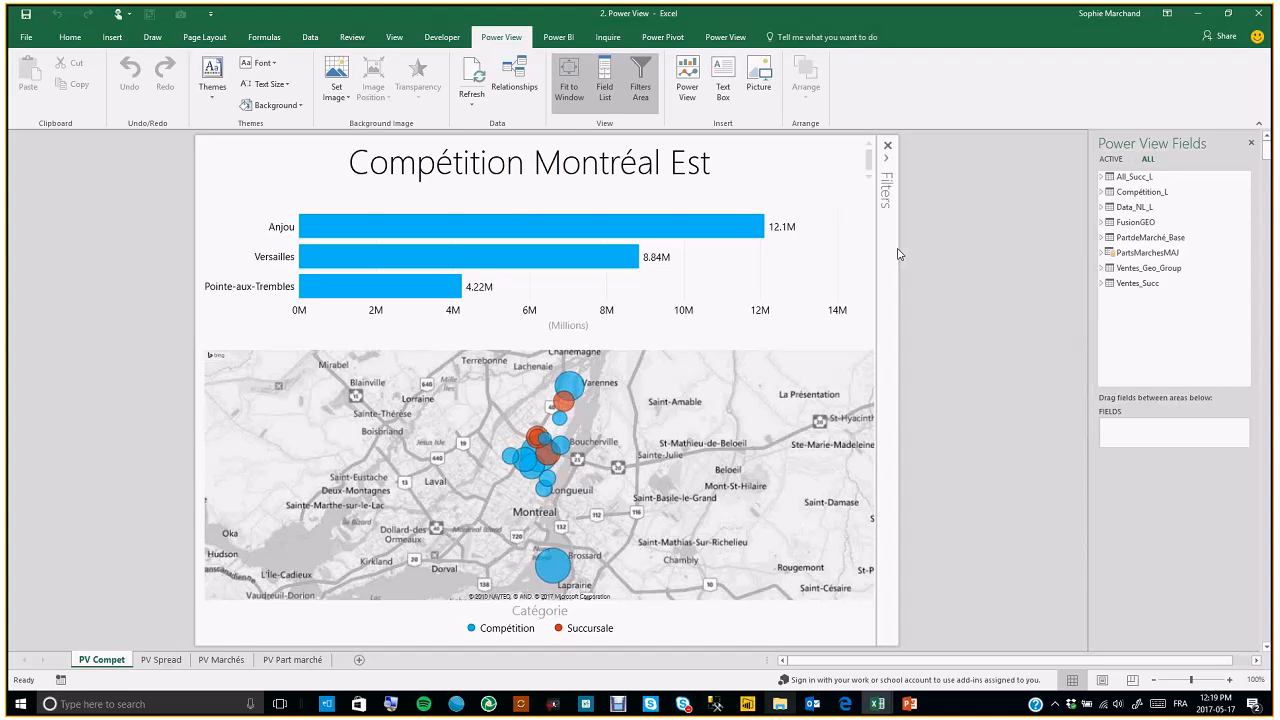
# Open and close the Filters pane on the PV Compet report
pyautogui.click(886, 166)
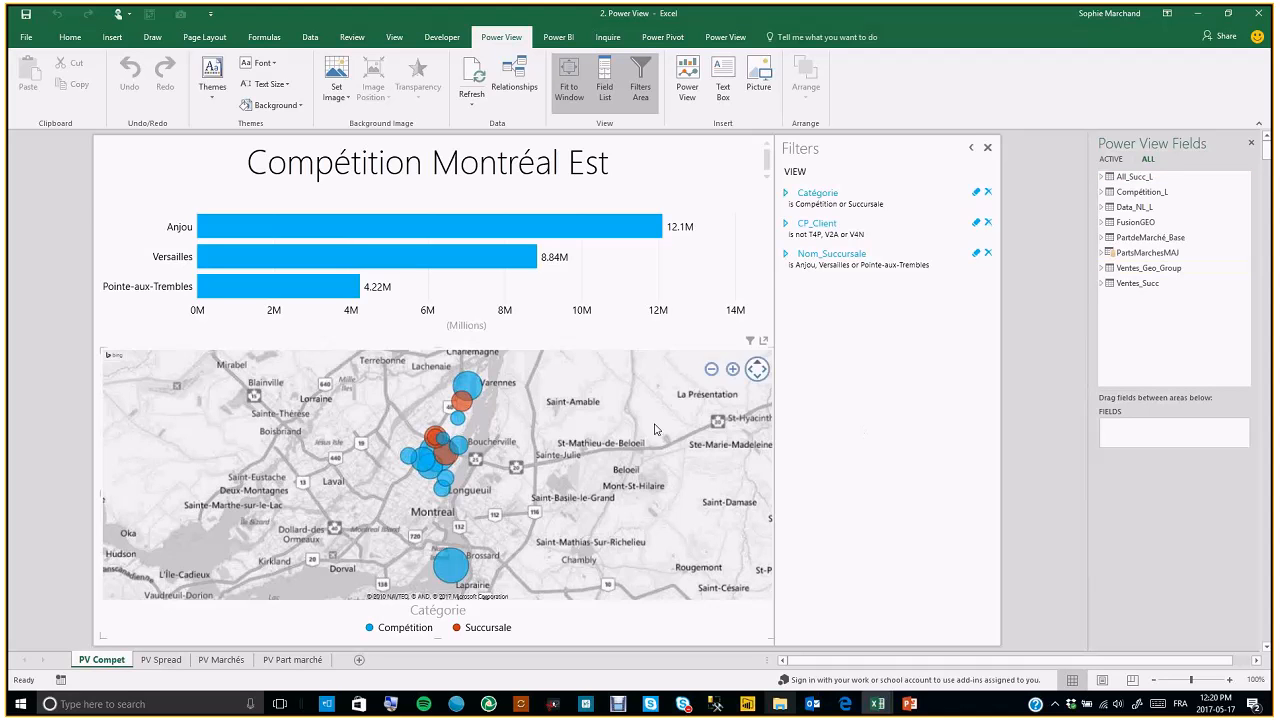
pyautogui.click(970, 149)
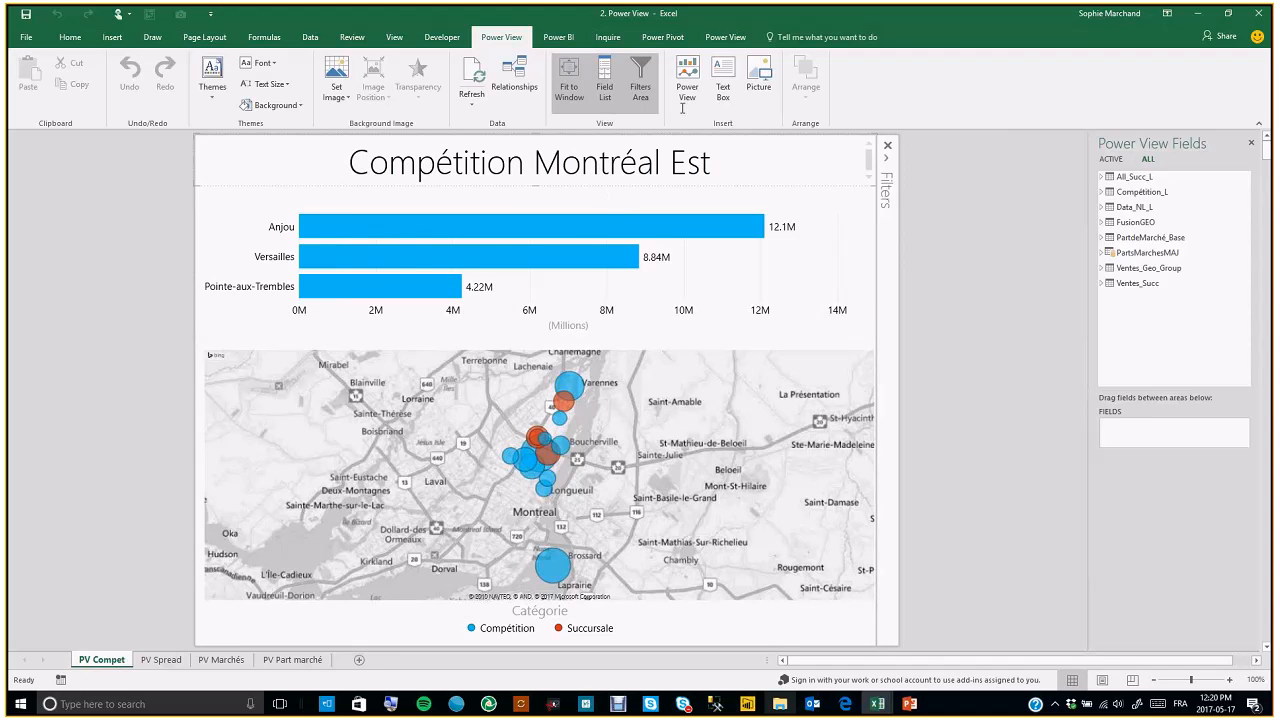
pyautogui.click(727, 37)
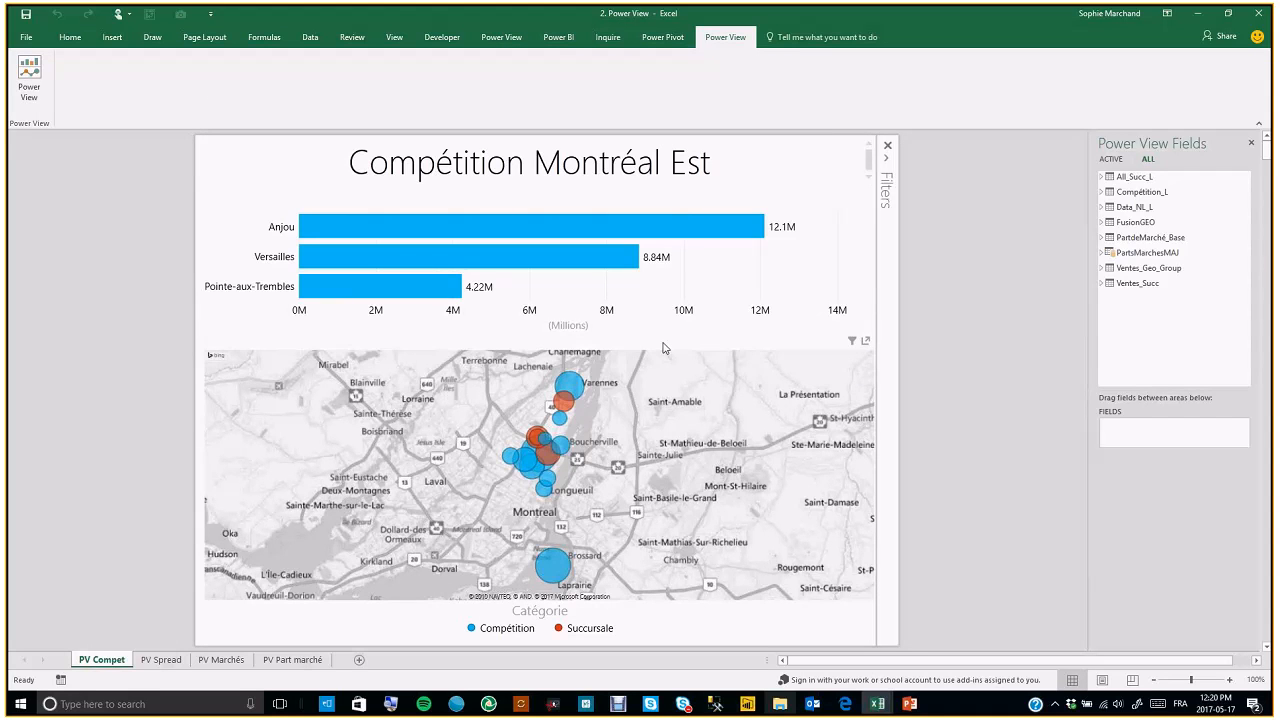
# Select the map, then cross-filter the PV Compet report by selecting the Anjou bar
pyautogui.click(773, 366)
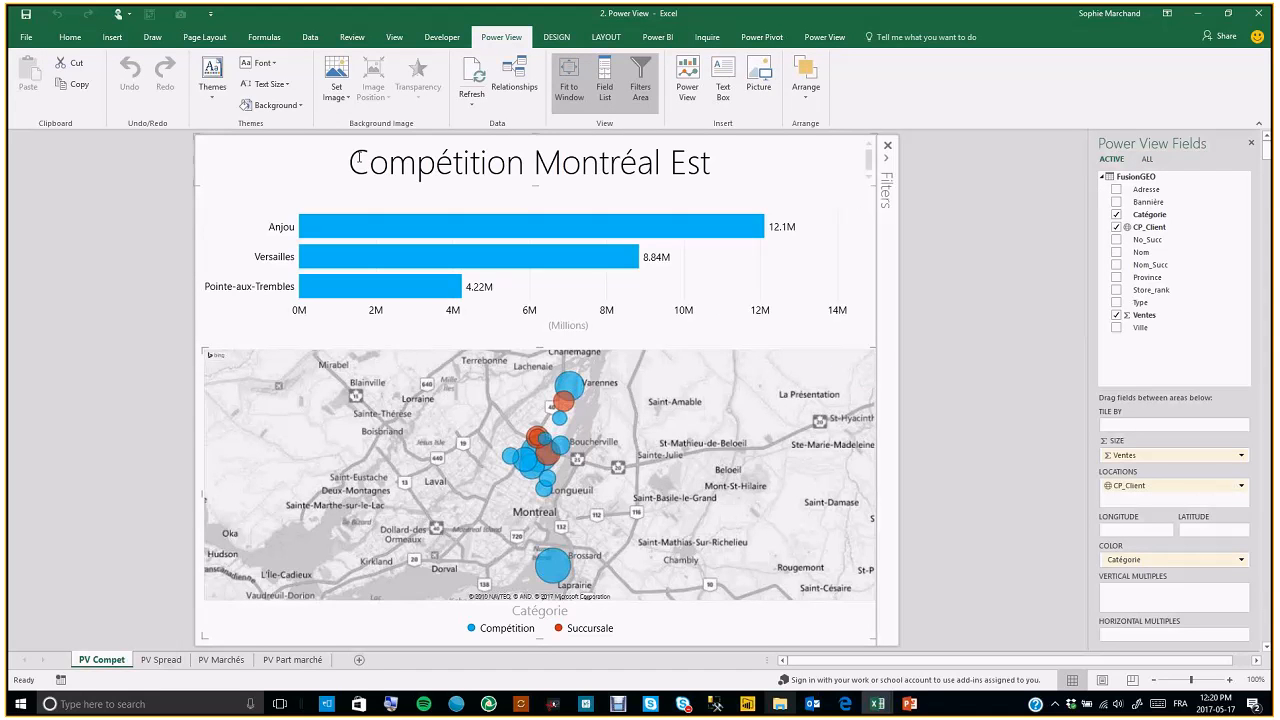
pyautogui.click(563, 45)
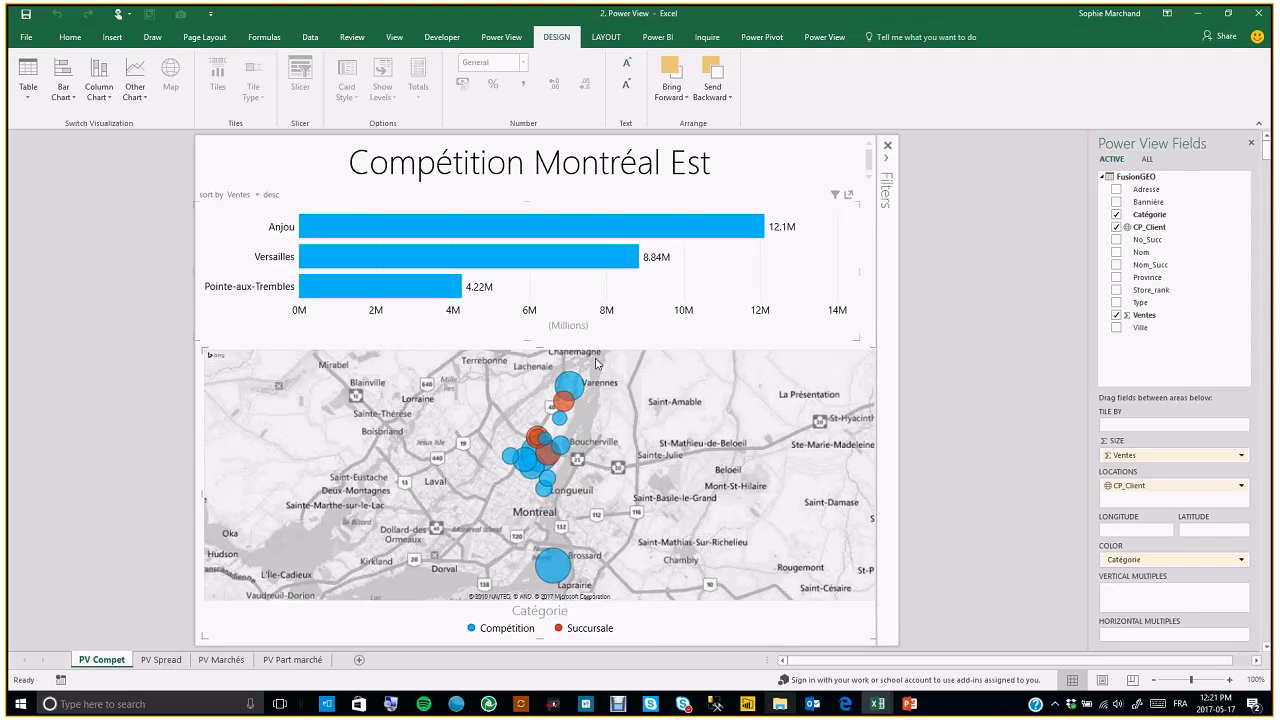
pyautogui.moveTo(561, 566)
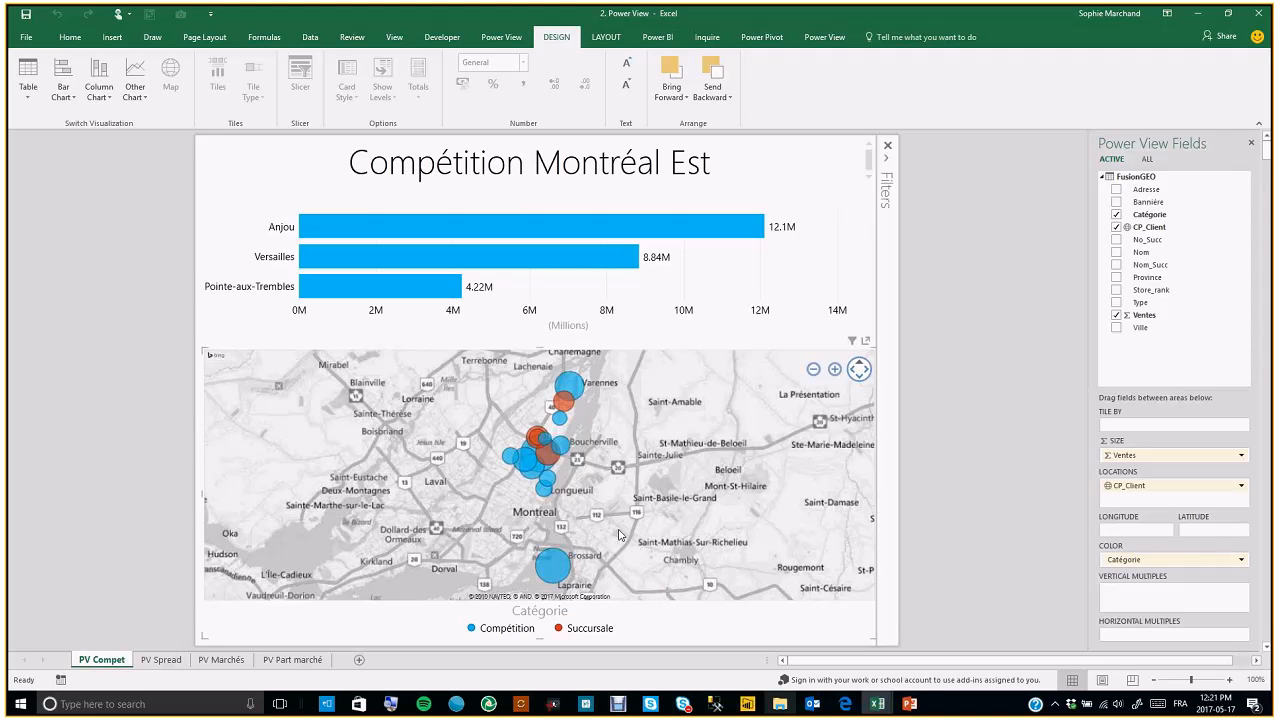
pyautogui.click(406, 230)
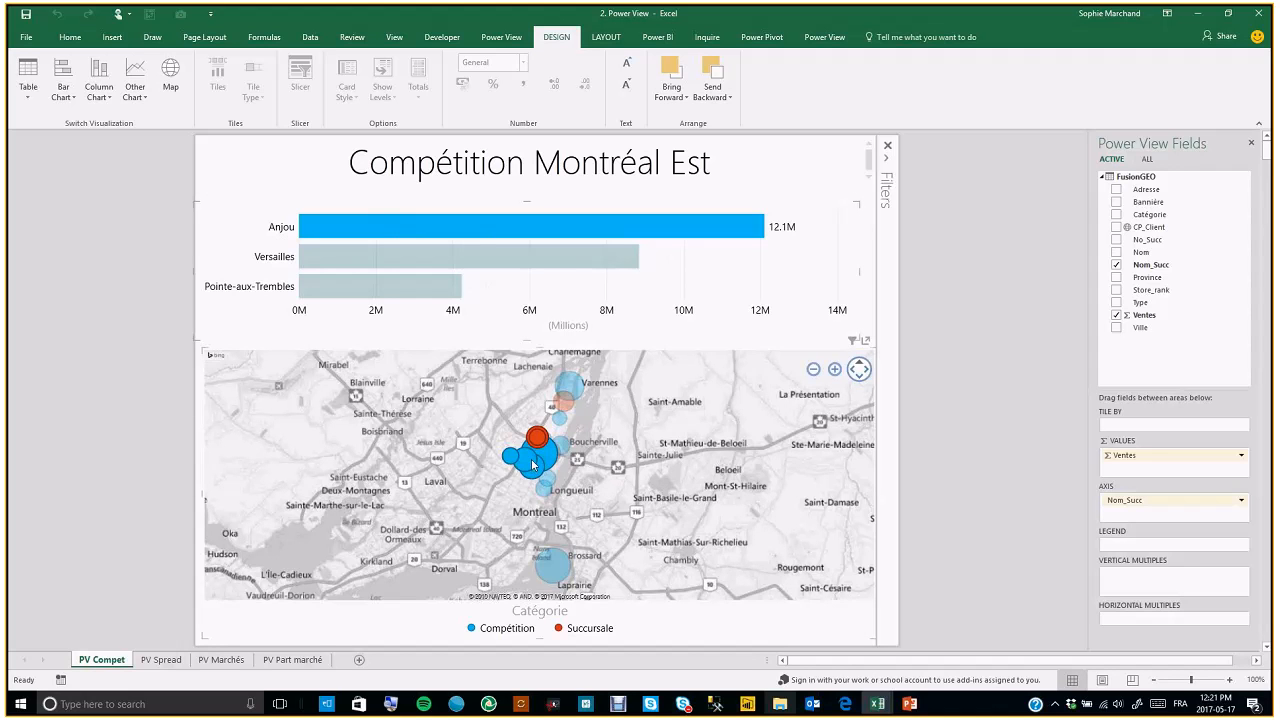
# Zoom in on the Montreal map around the Anjou branch
pyautogui.click(835, 369)
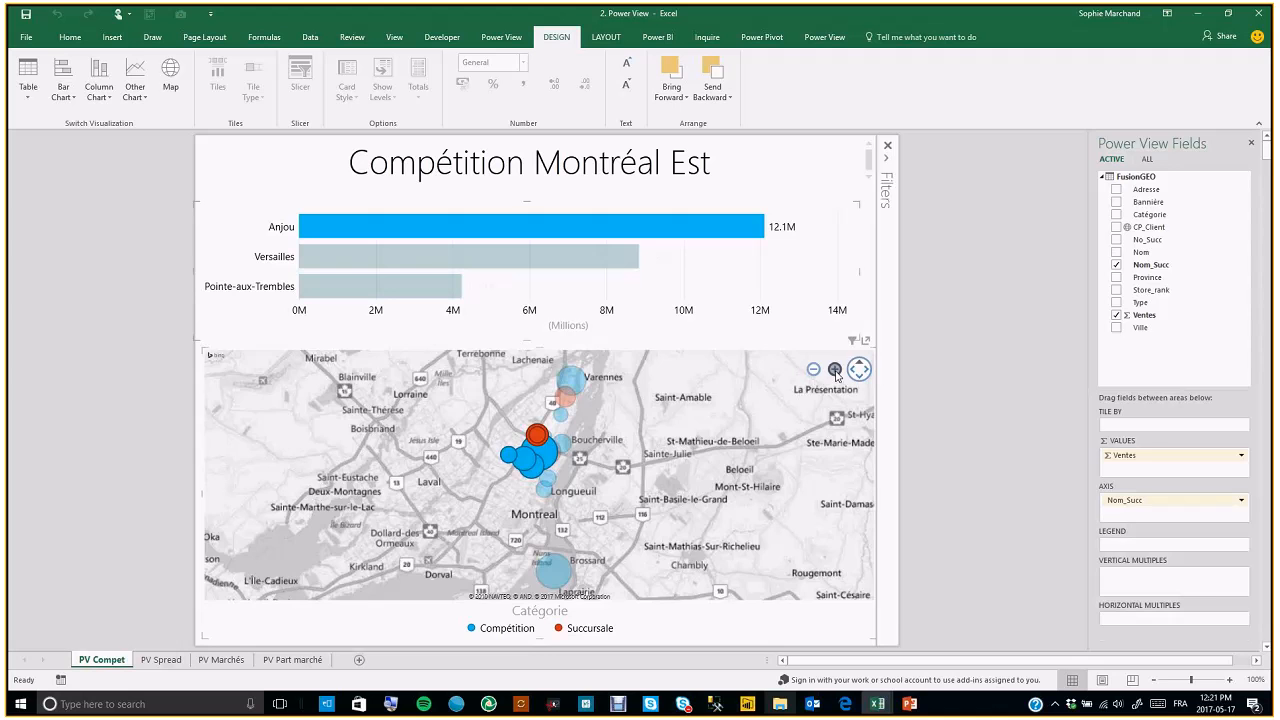
pyautogui.click(835, 370)
pyautogui.click(835, 370)
pyautogui.click(835, 370)
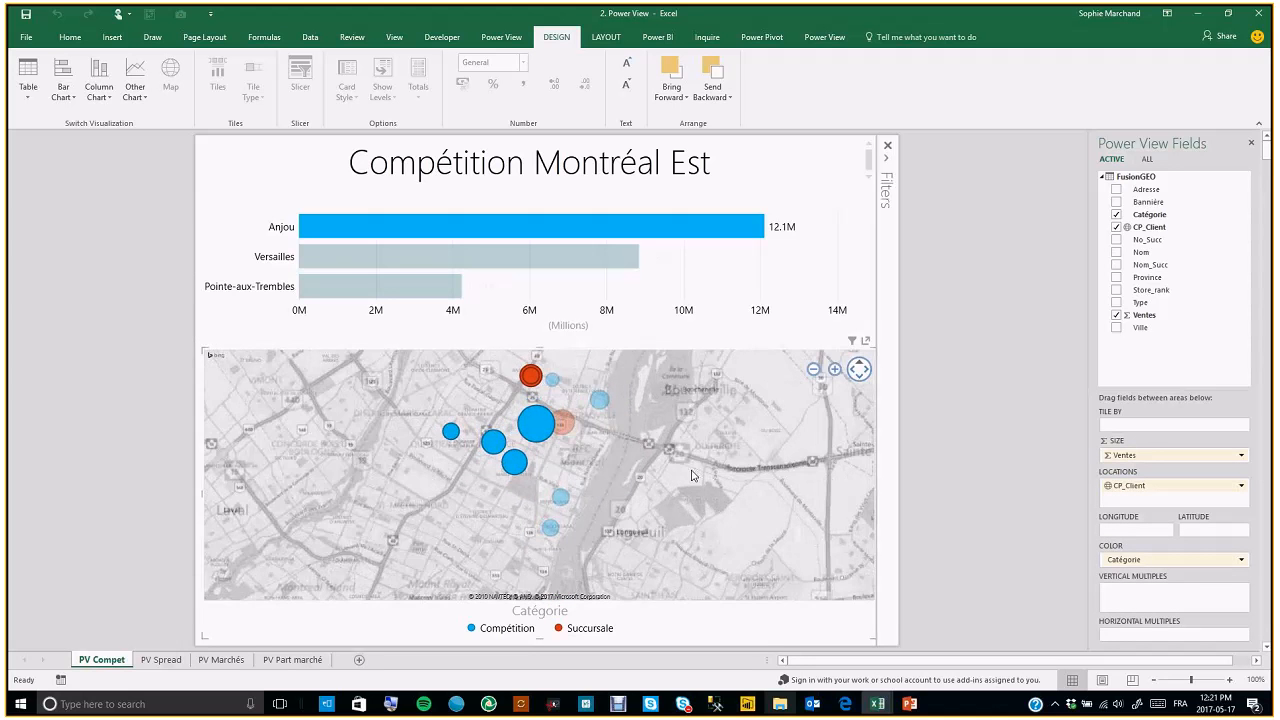
# Select the Versailles bar and pan the map to its locations
pyautogui.click(485, 269)
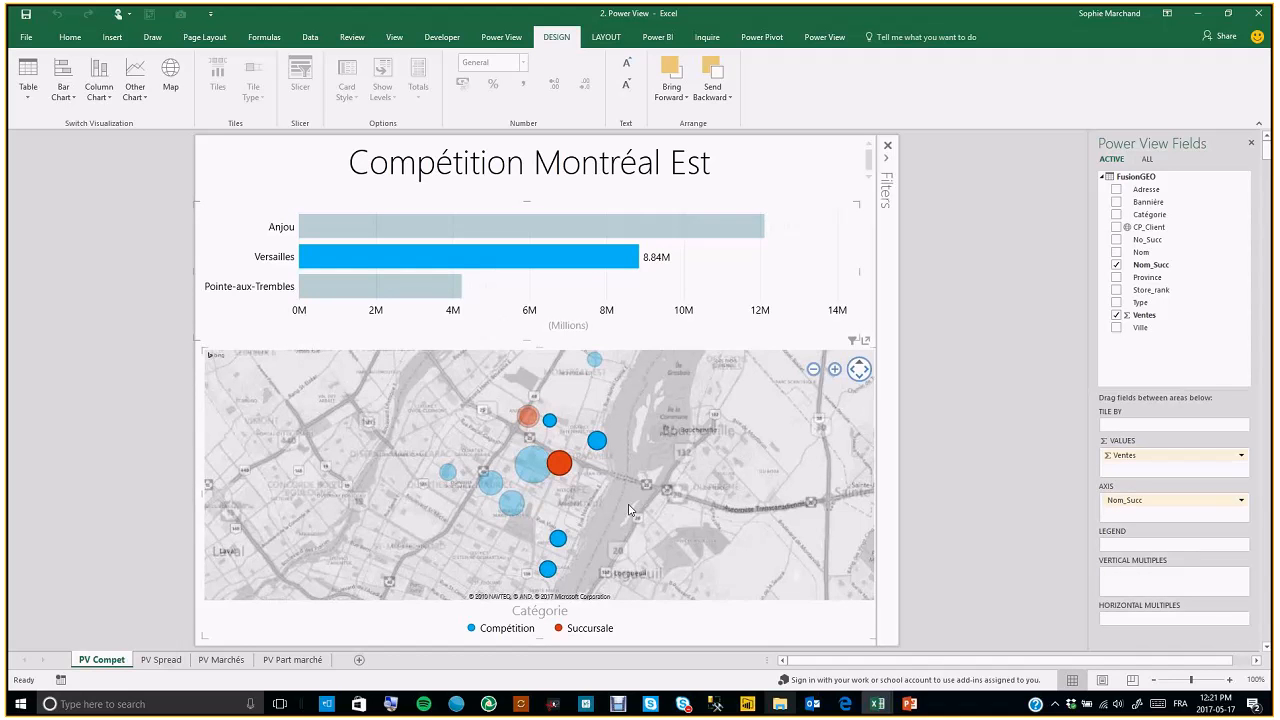
pyautogui.moveTo(651, 507); pyautogui.dragTo(640, 479)
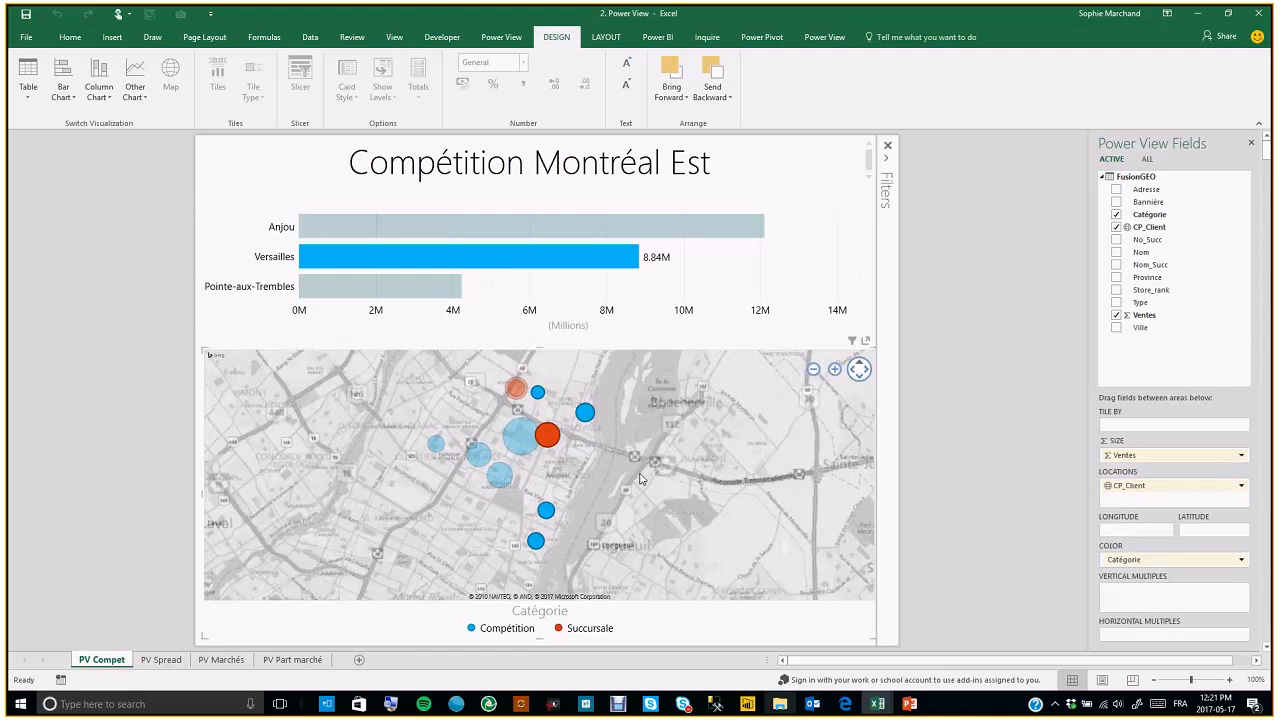
# Switch to the PV Spread sheet and zoom the Territoire couvert map toward southern Quebec
pyautogui.click(163, 662)
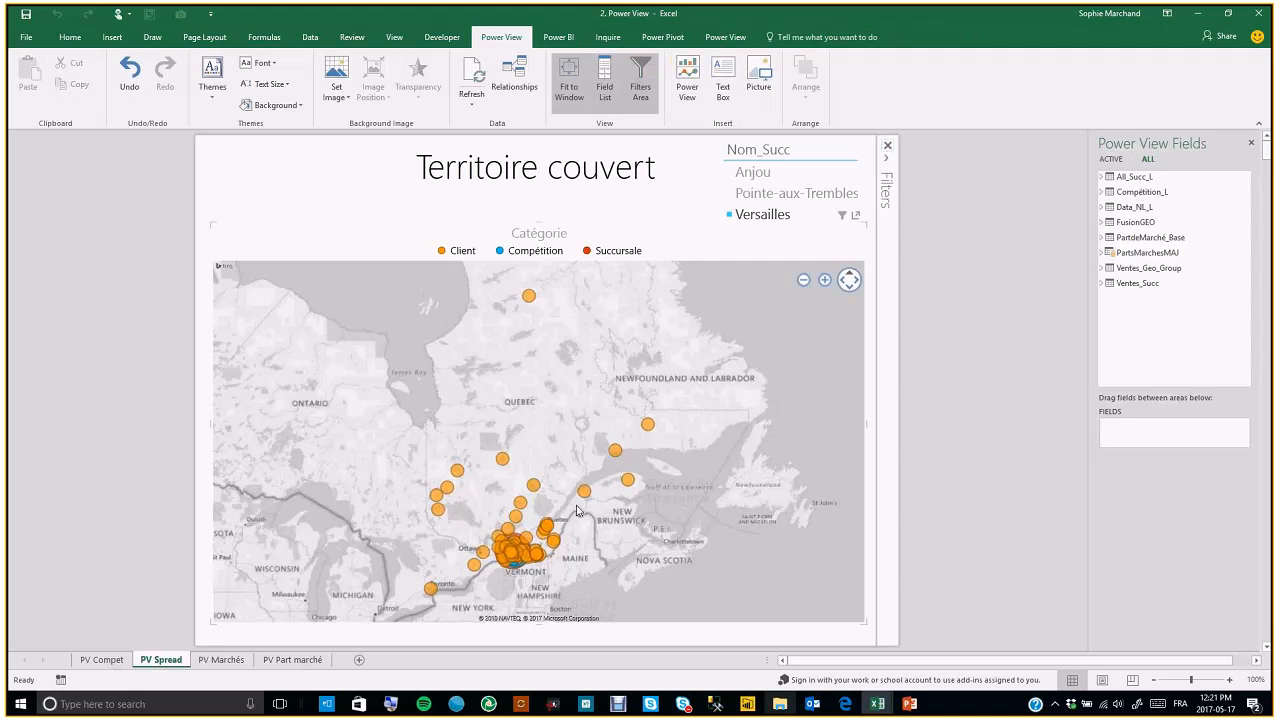
pyautogui.moveTo(576, 428); pyautogui.dragTo(571, 364)
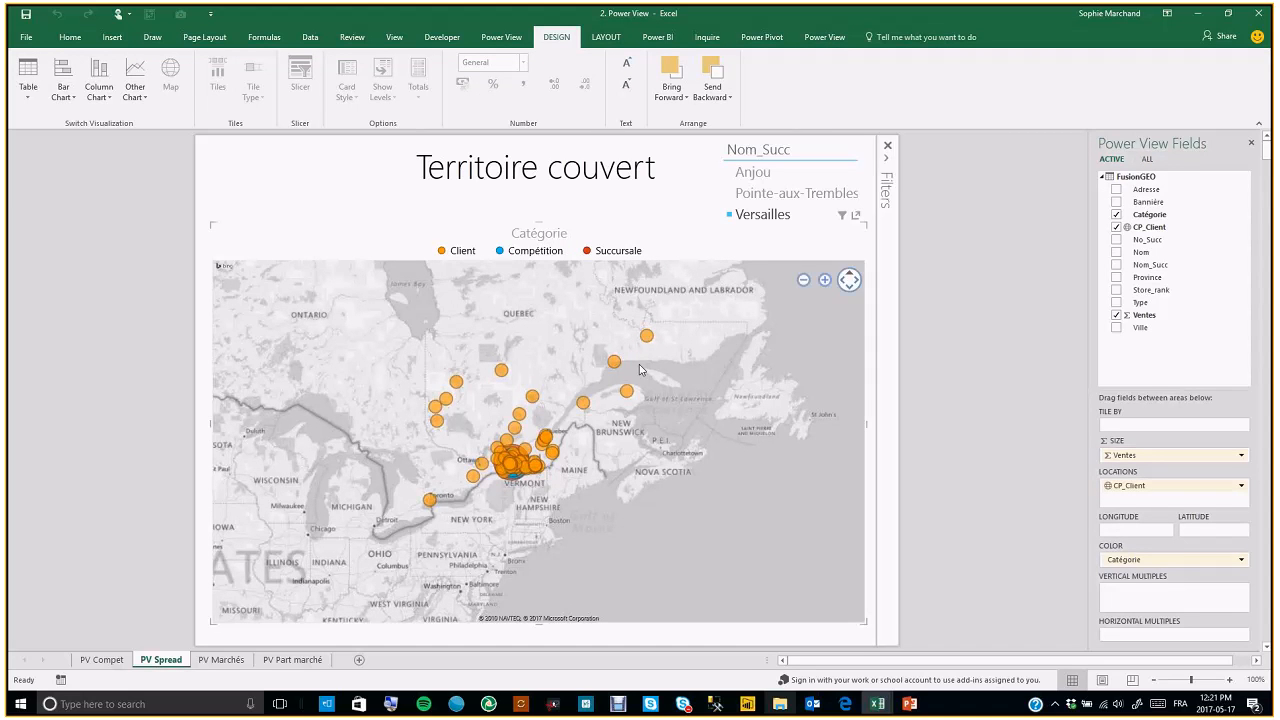
pyautogui.click(824, 281)
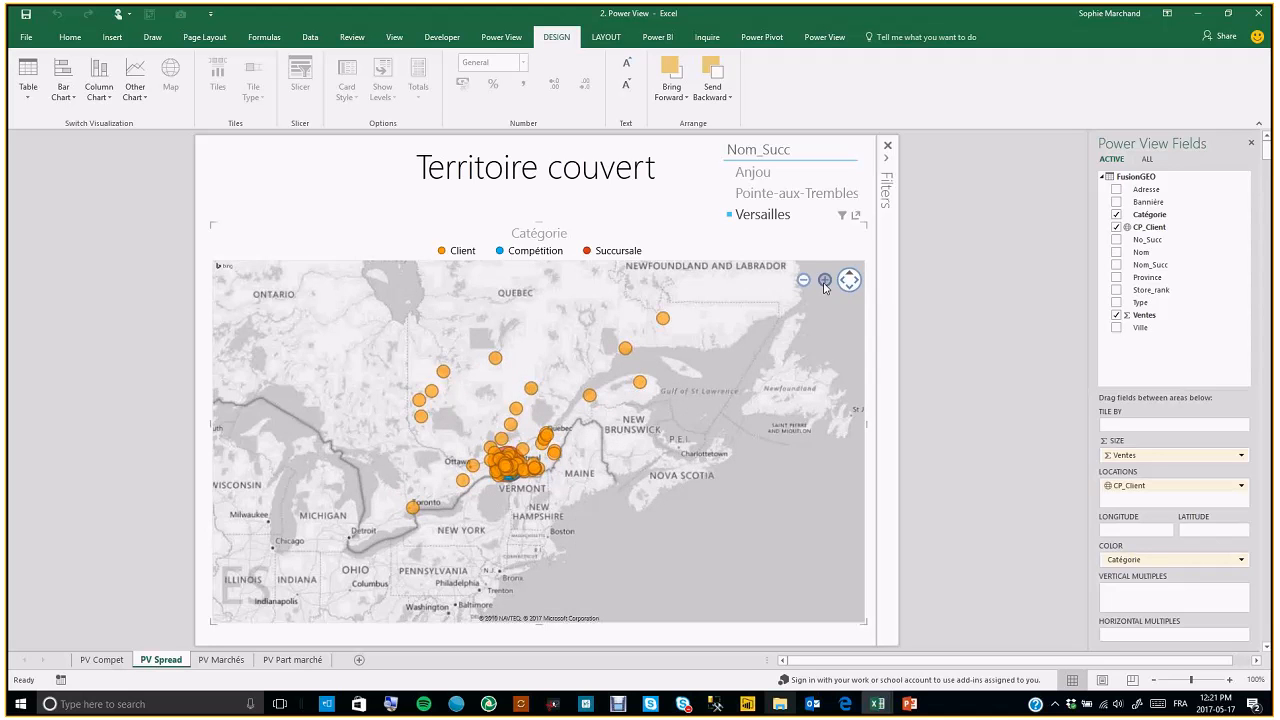
pyautogui.click(824, 281)
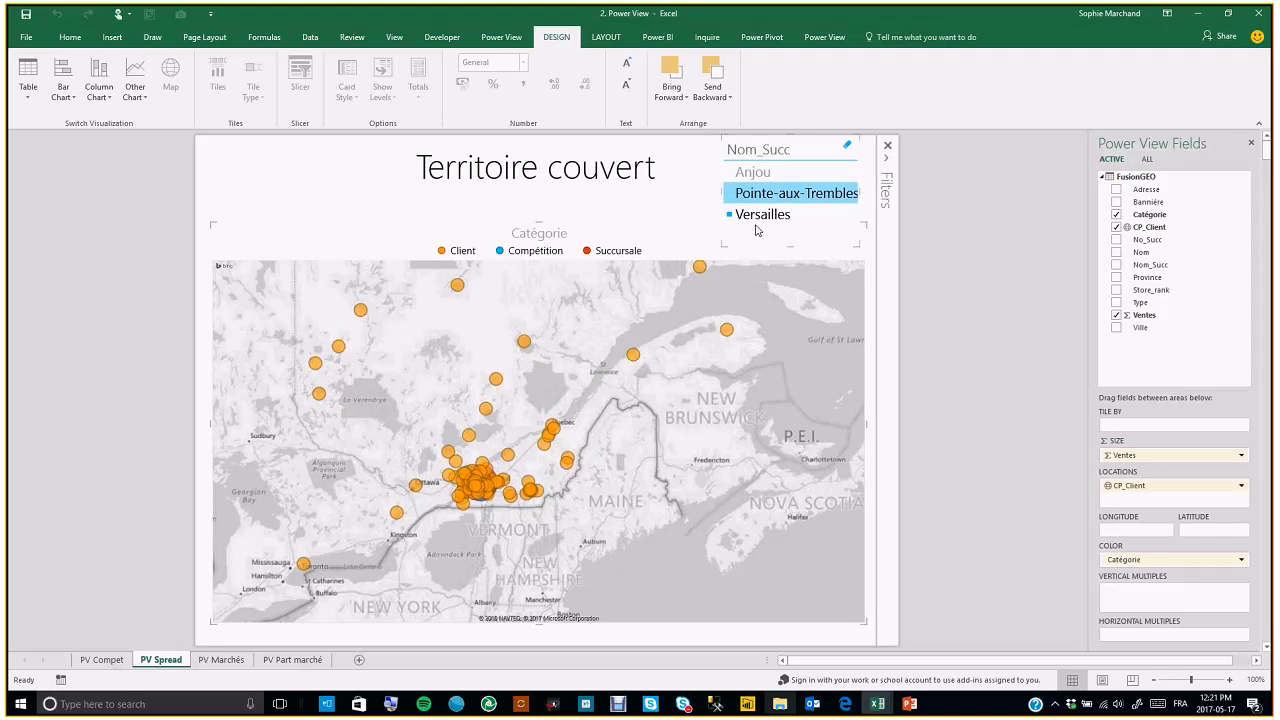
pyautogui.moveTo(633, 398); pyautogui.dragTo(708, 298)
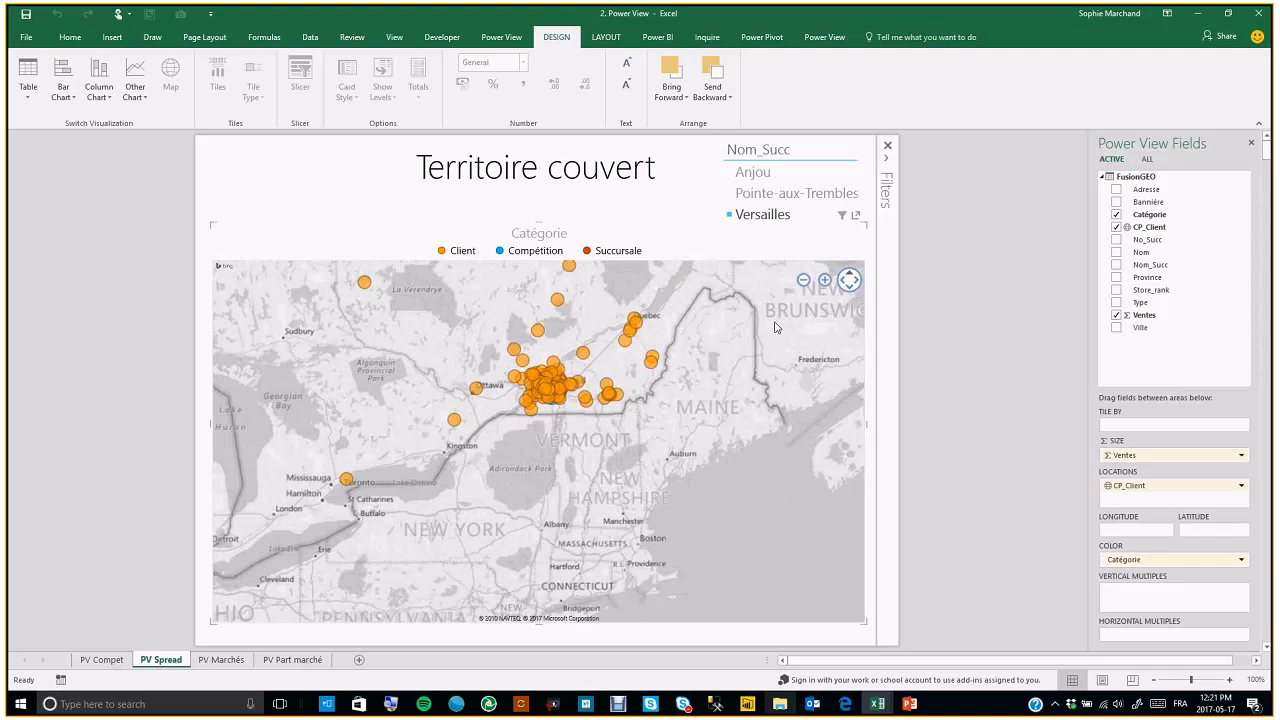
pyautogui.click(824, 281)
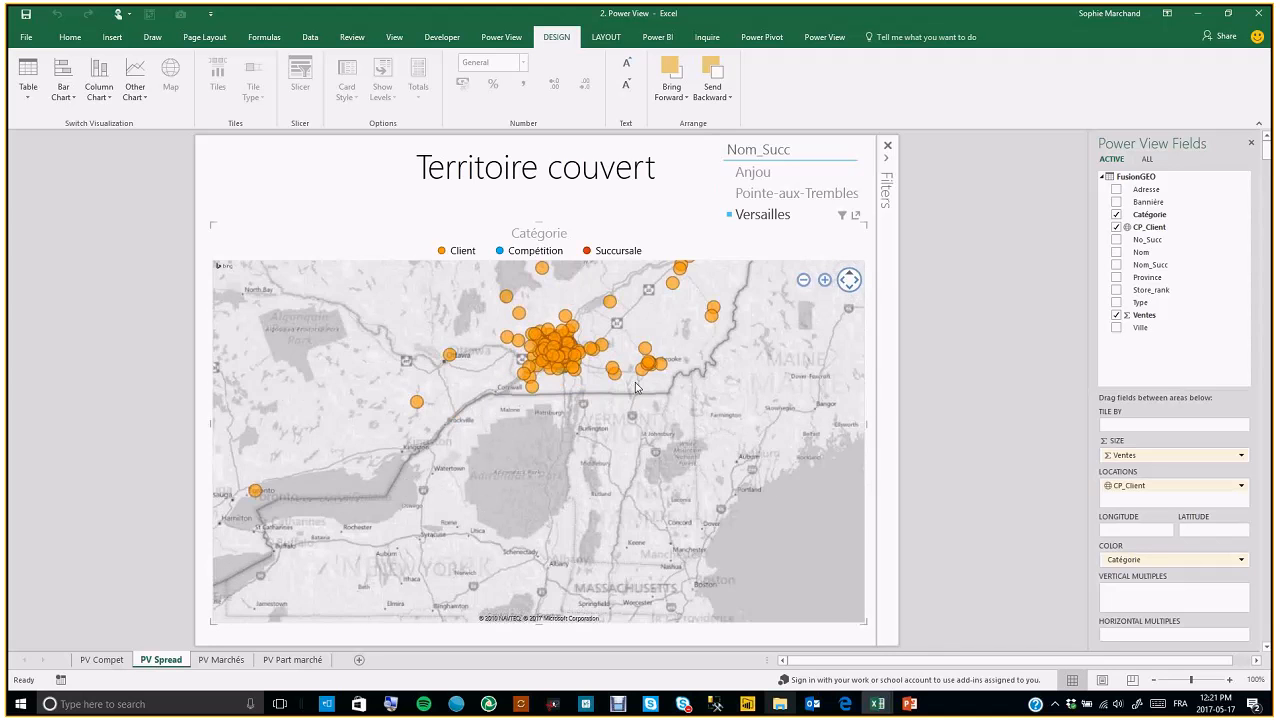
pyautogui.moveTo(577, 480); pyautogui.dragTo(554, 559)
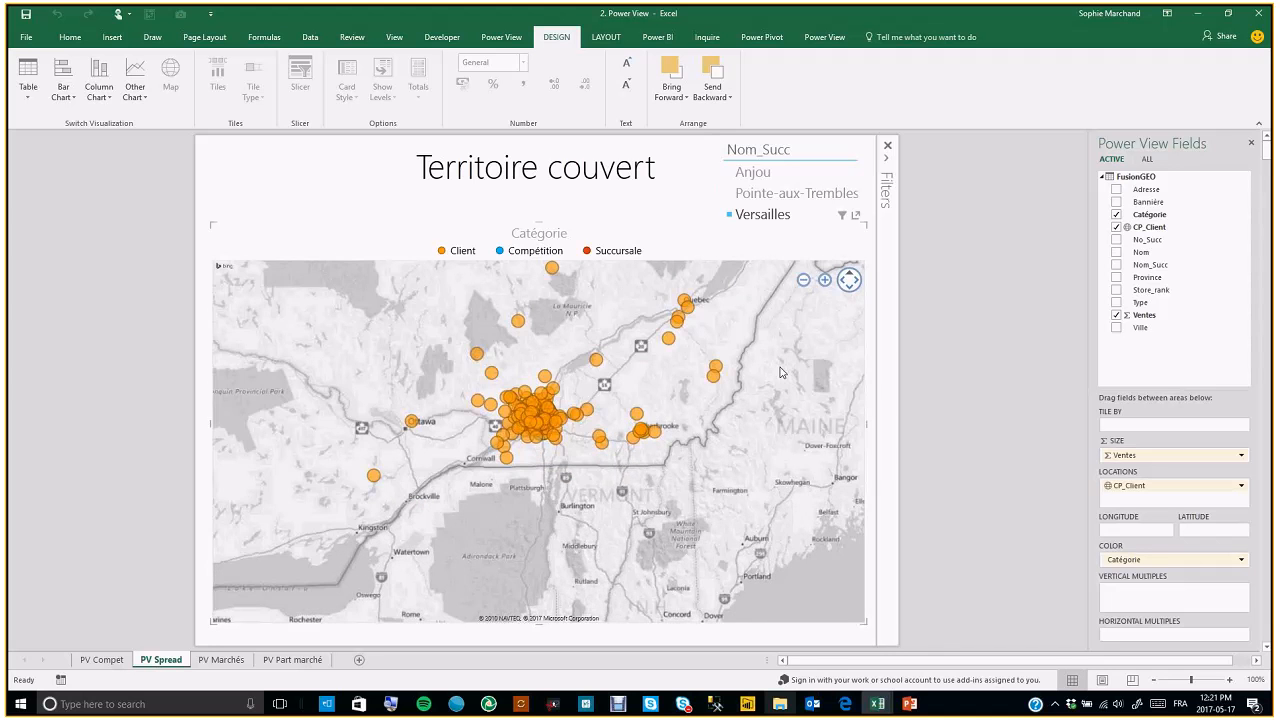
# Zoom further into the Montreal area on the Territoire couvert map, then zoom back out one level
pyautogui.click(824, 281)
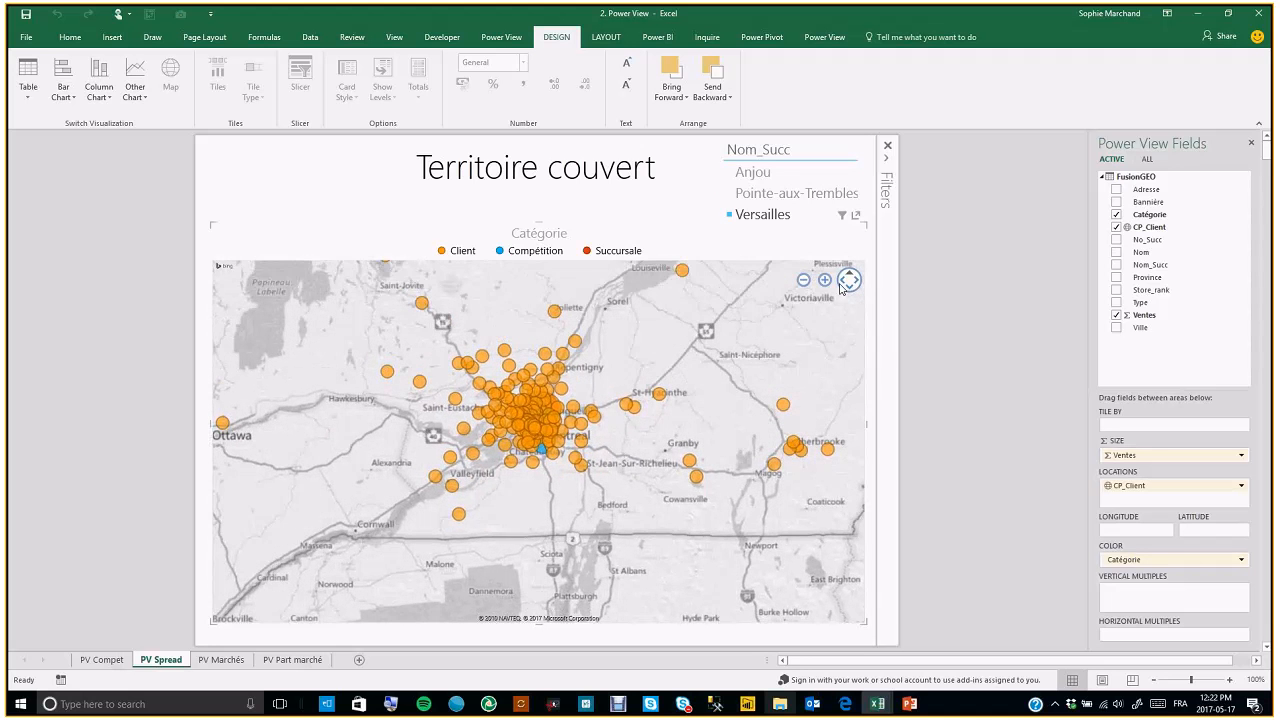
pyautogui.click(824, 280)
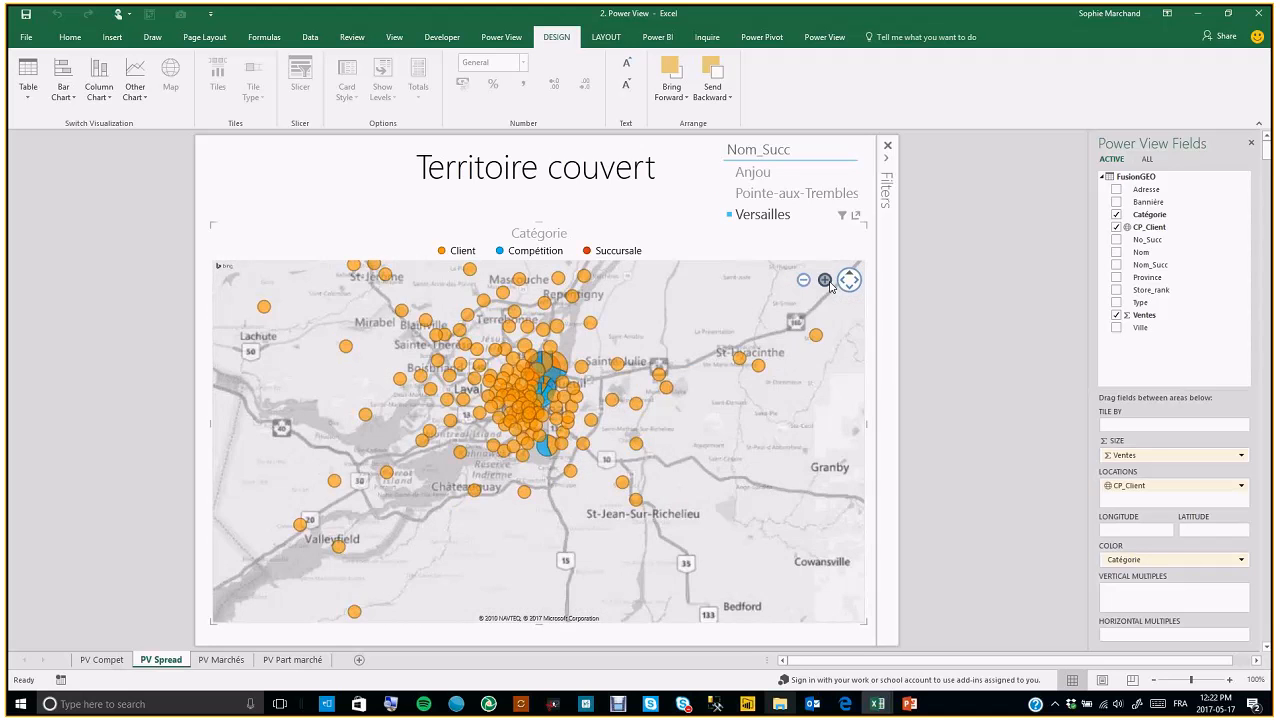
pyautogui.click(825, 280)
pyautogui.moveTo(641, 357); pyautogui.dragTo(624, 428)
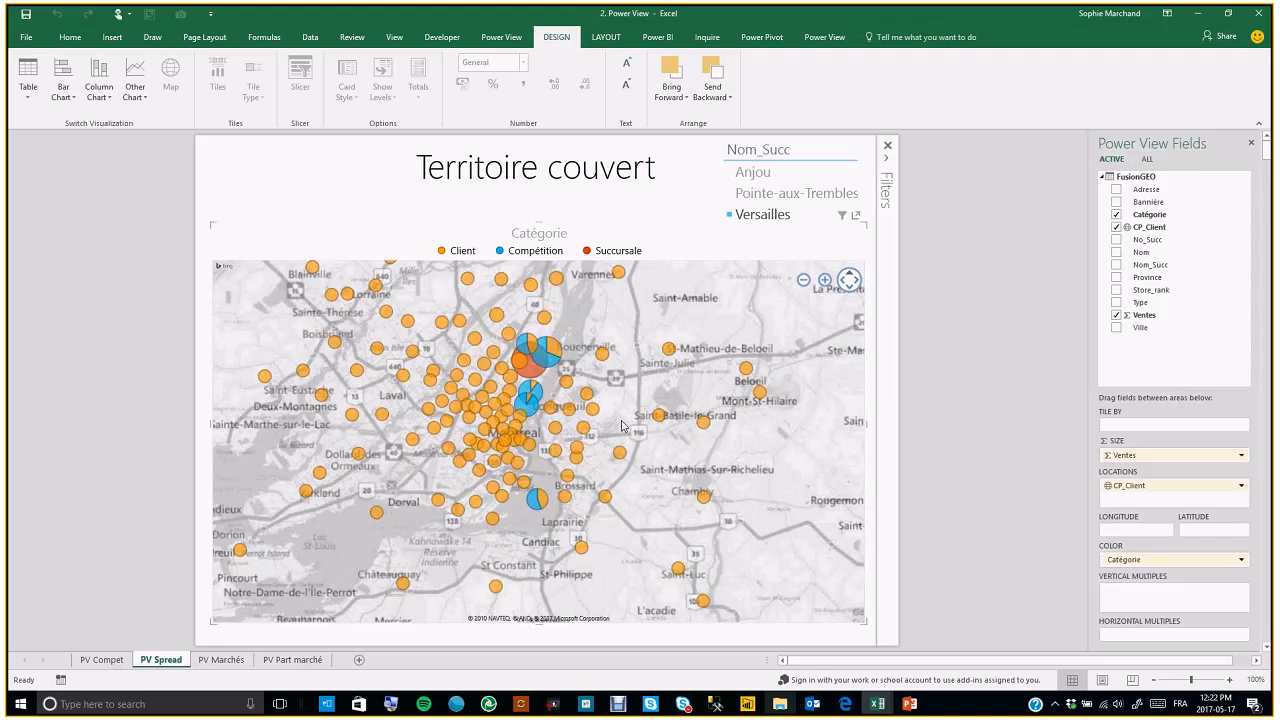
pyautogui.click(824, 280)
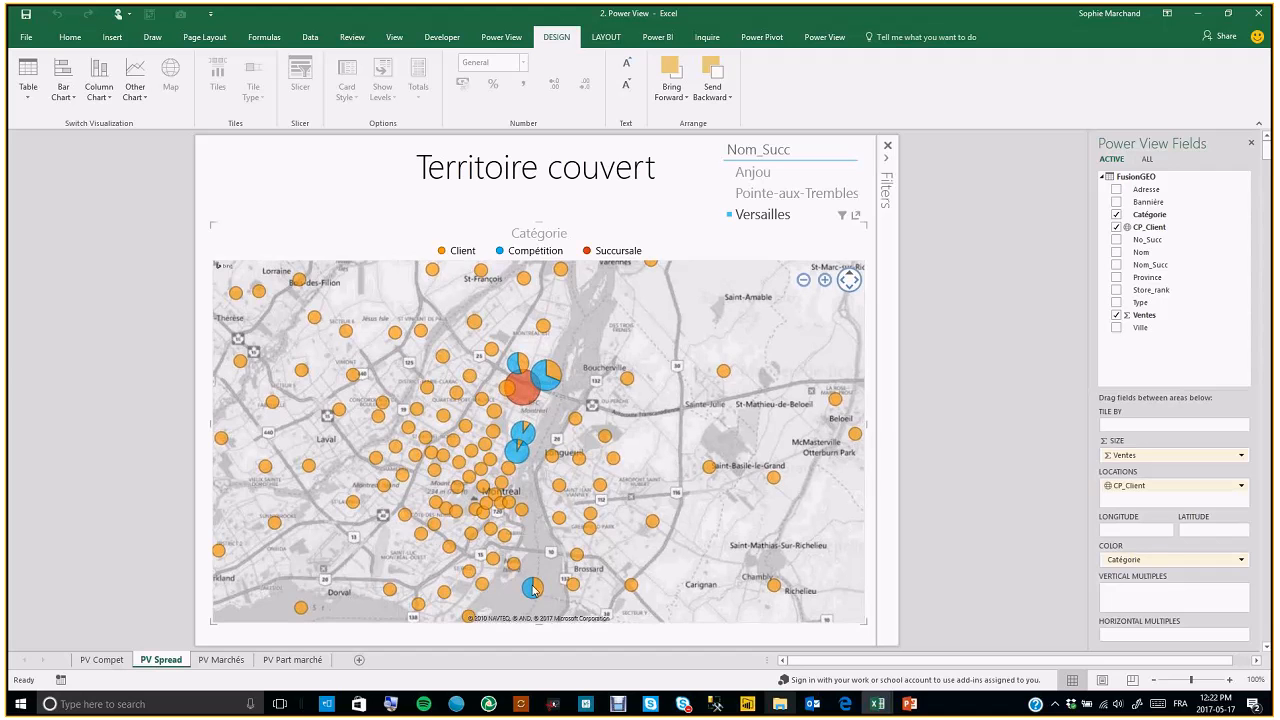
pyautogui.moveTo(535, 590)
pyautogui.moveTo(523, 398)
pyautogui.click(805, 284)
pyautogui.click(804, 281)
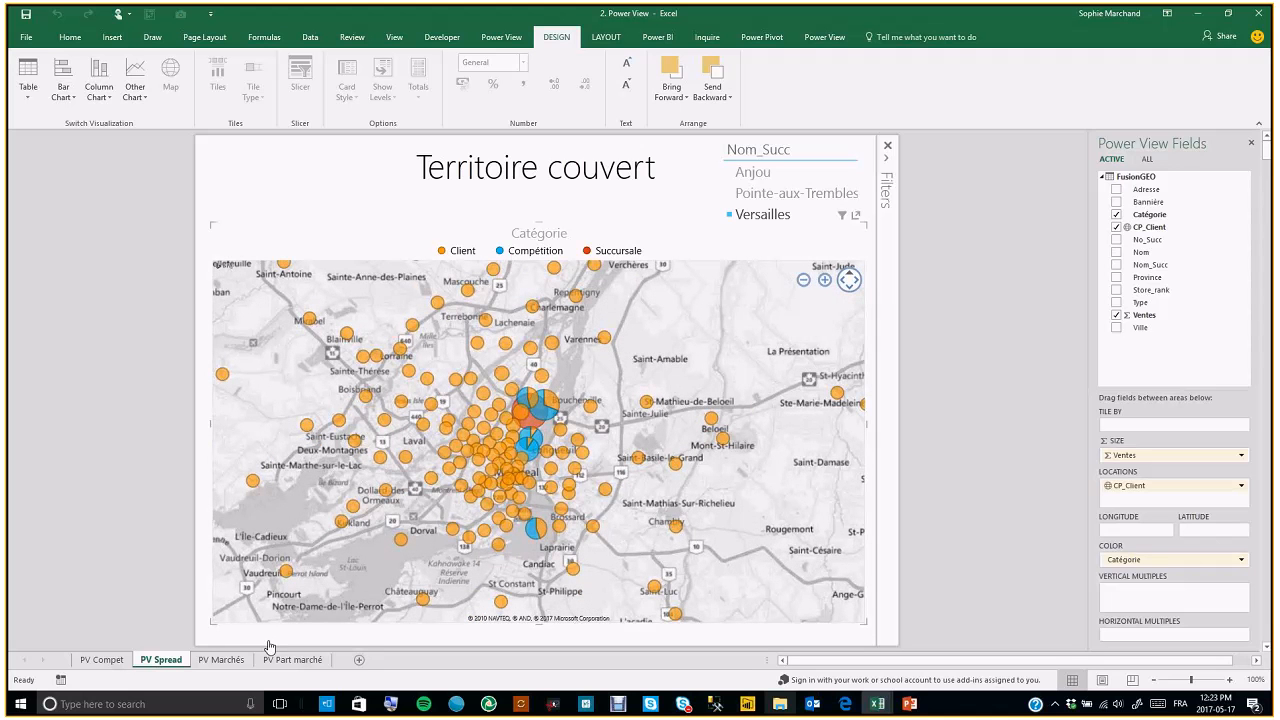
# Switch to the PV Marchés sheet and cross-filter the report by selecting the Anjou bar
pyautogui.click(221, 662)
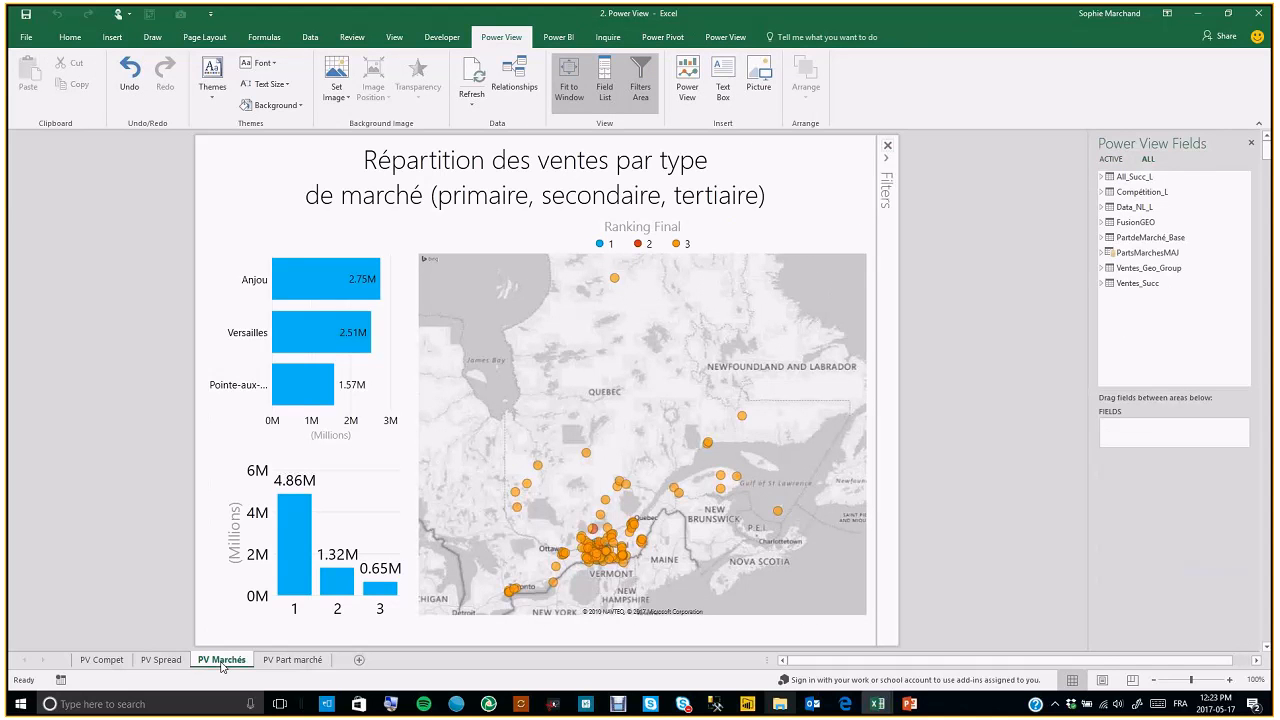
pyautogui.moveTo(616, 421)
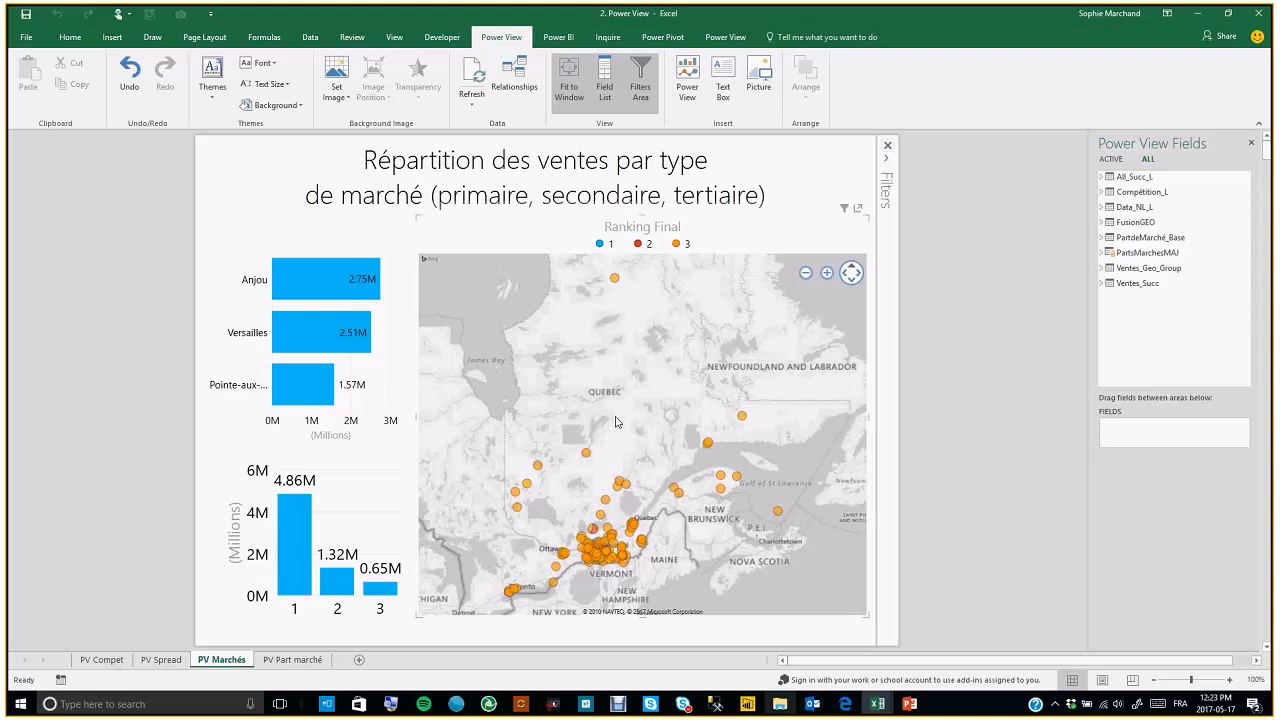
pyautogui.click(322, 295)
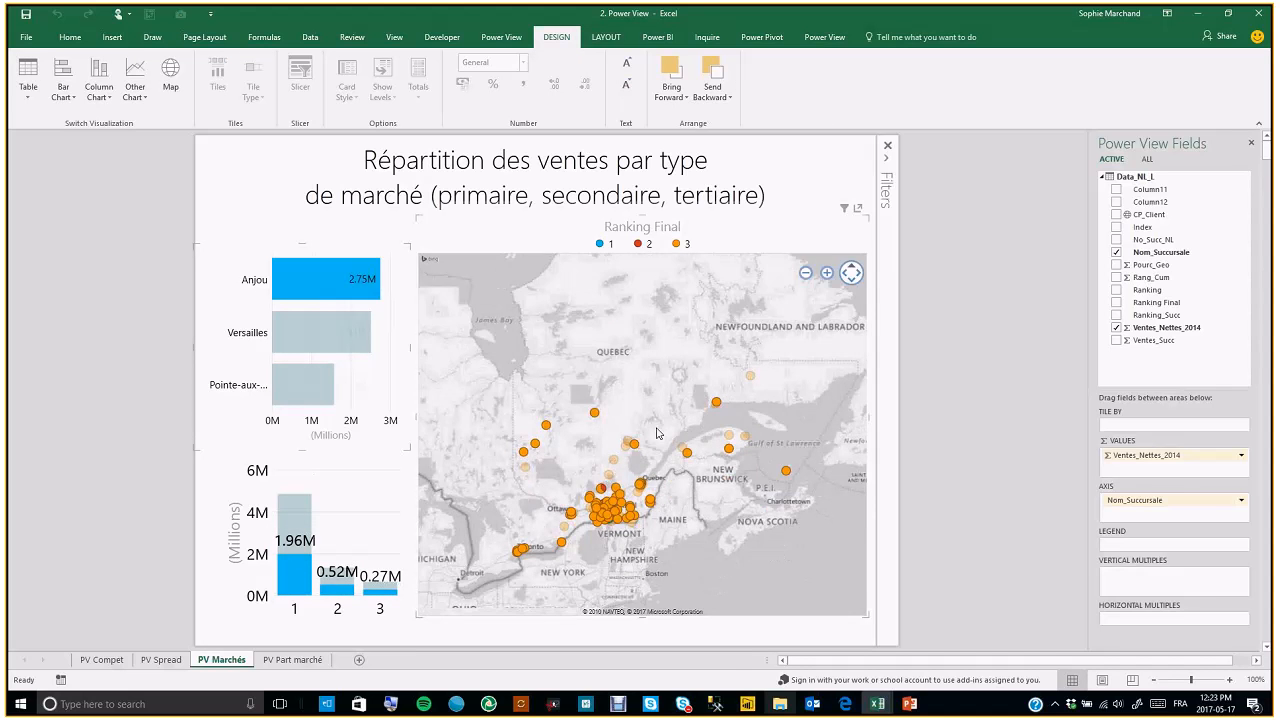
# Zoom and pan the Anjou-filtered map in toward the Montreal region
pyautogui.click(827, 273)
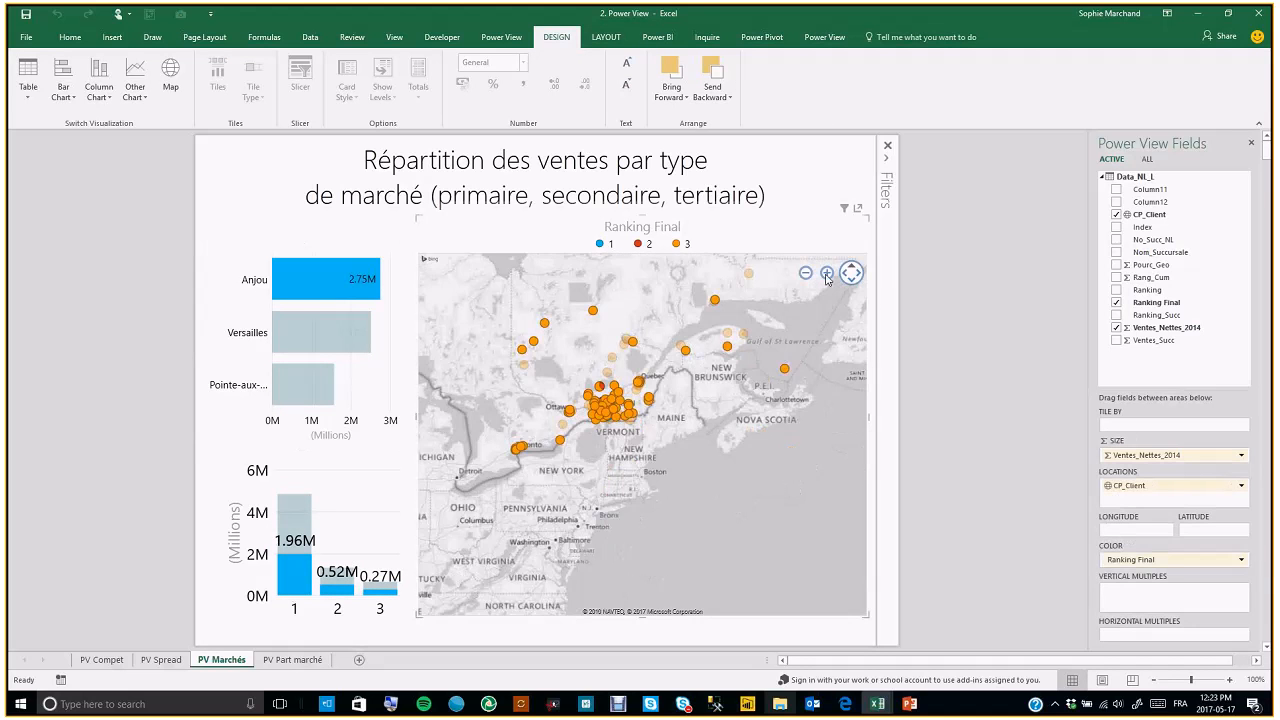
pyautogui.click(827, 275)
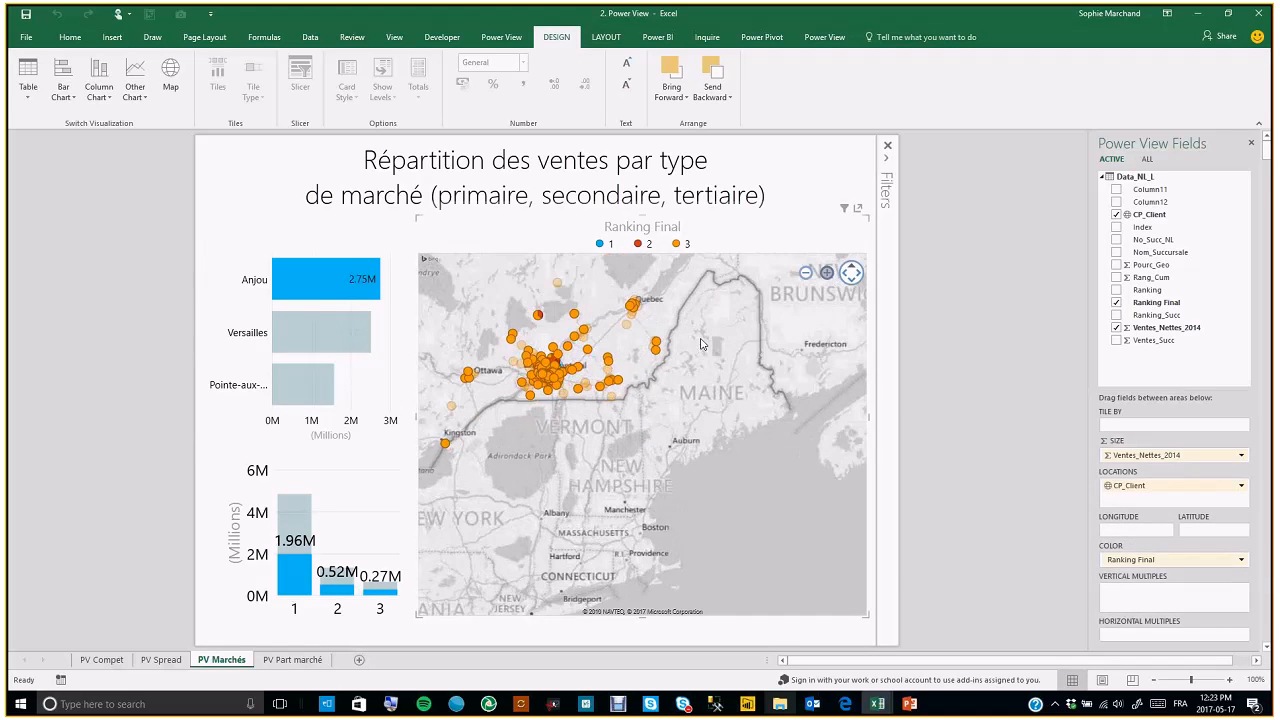
pyautogui.moveTo(658, 398); pyautogui.dragTo(756, 508)
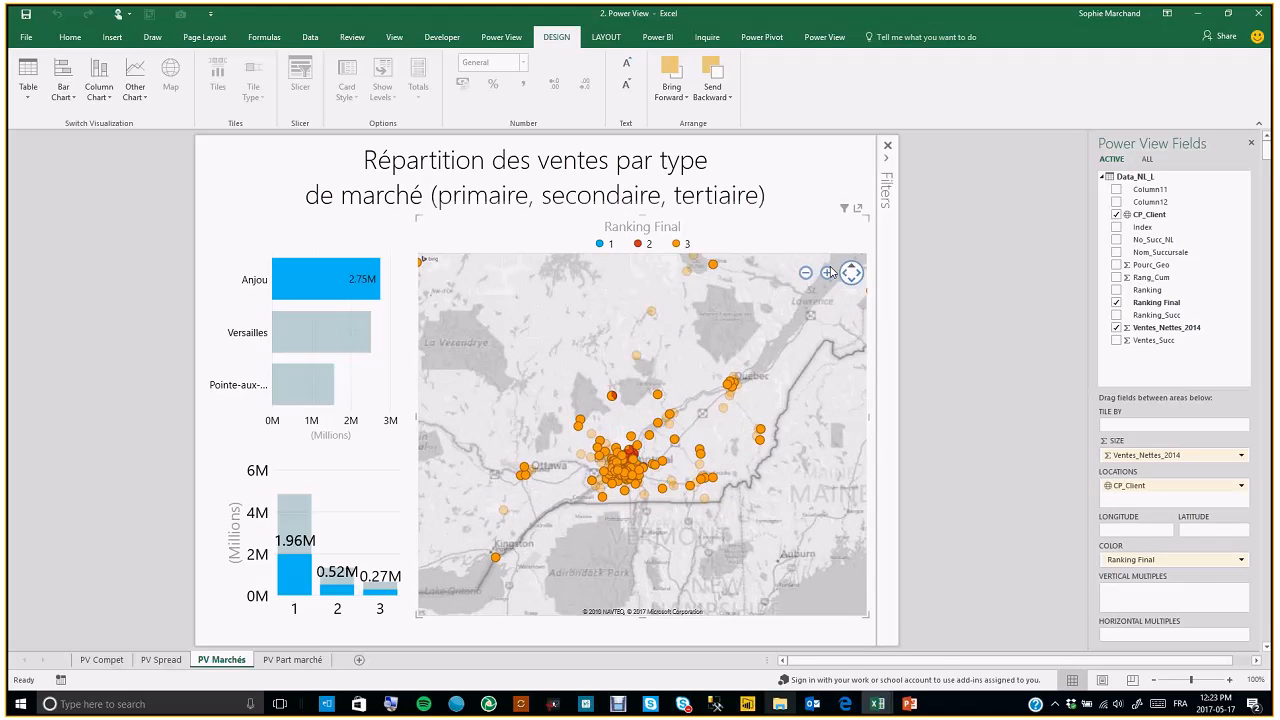
pyautogui.click(830, 273)
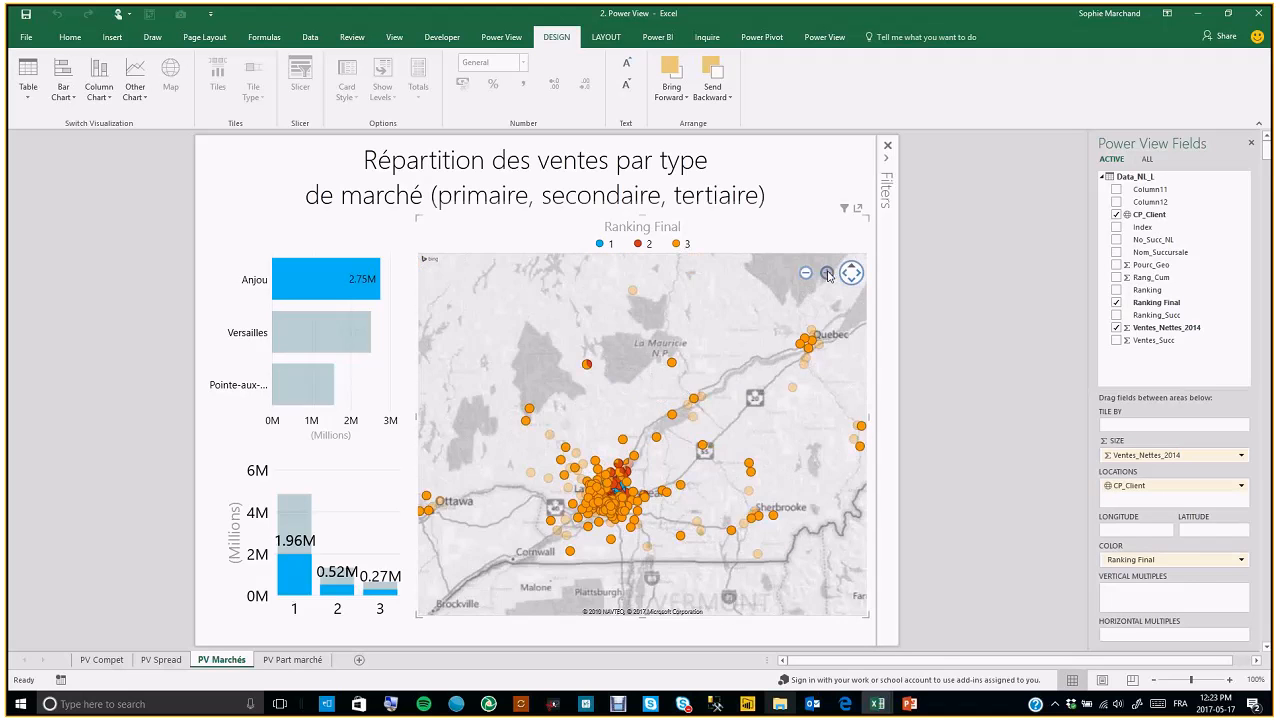
# Cross-filter the report by the ranking 1 column, then zoom and pan the map into north-east Montreal
pyautogui.click(294, 521)
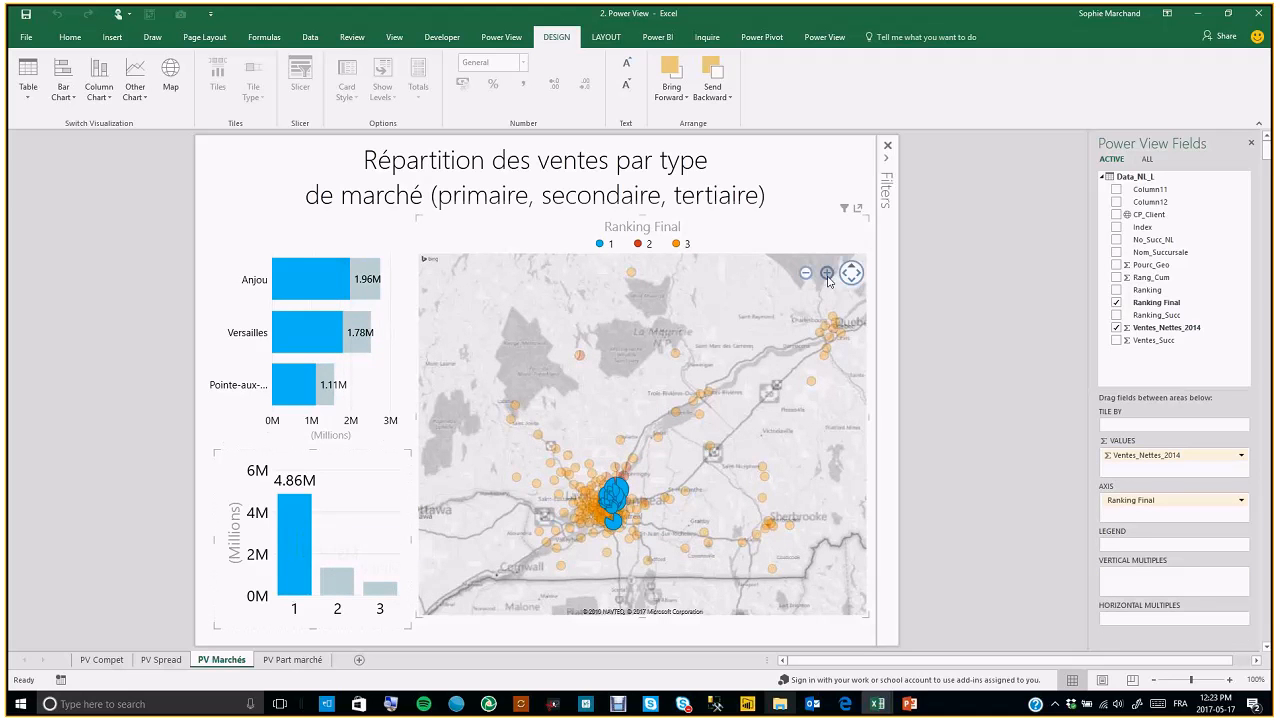
pyautogui.click(827, 274)
pyautogui.click(827, 274)
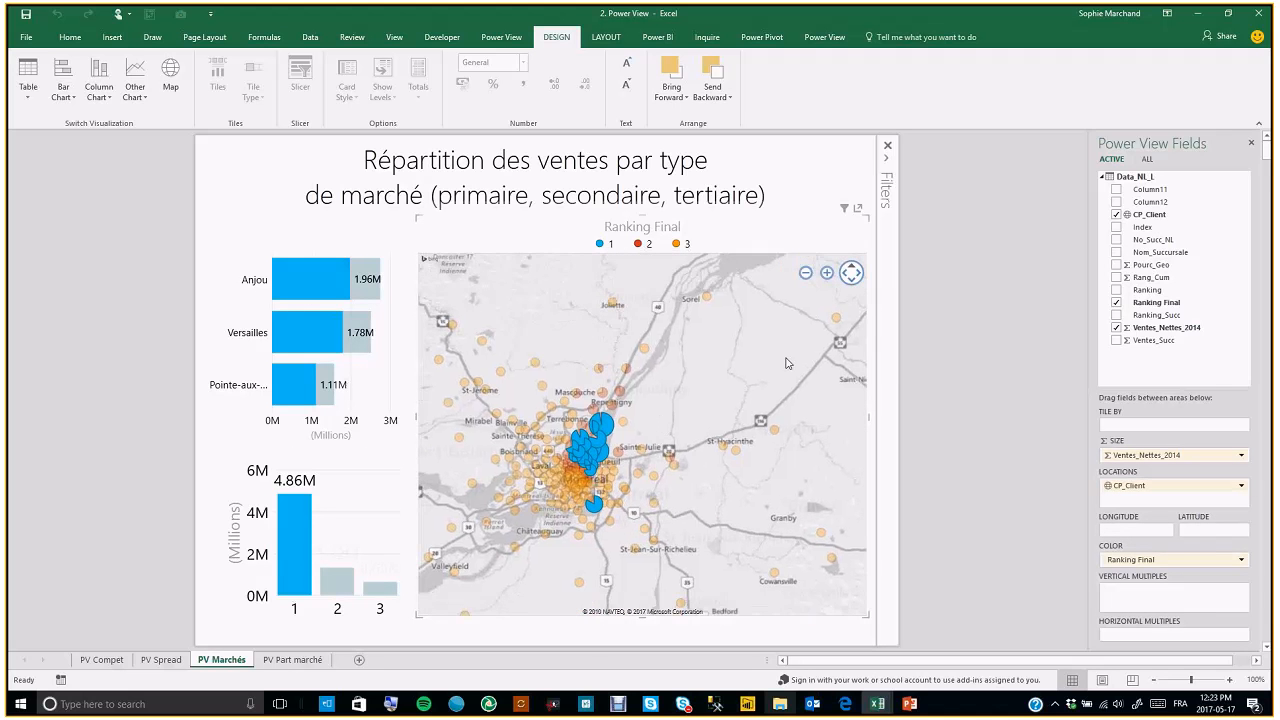
pyautogui.click(827, 275)
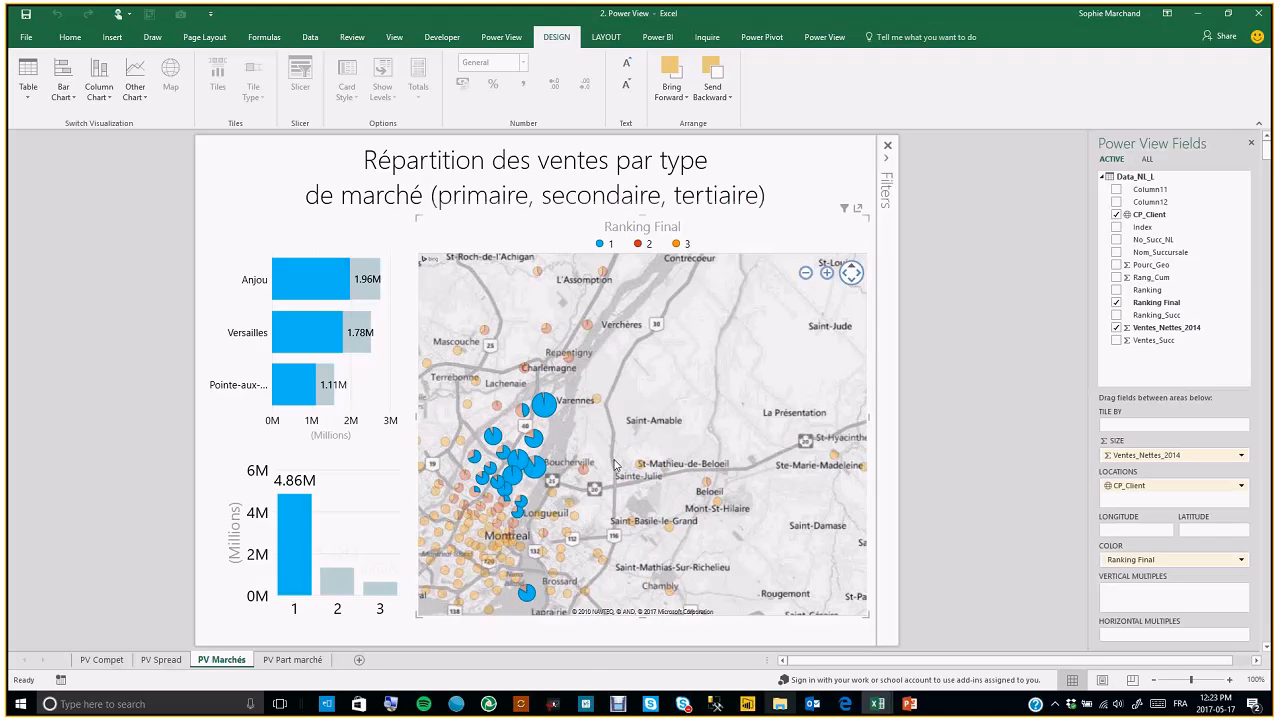
pyautogui.moveTo(650, 464); pyautogui.dragTo(795, 458)
pyautogui.click(827, 273)
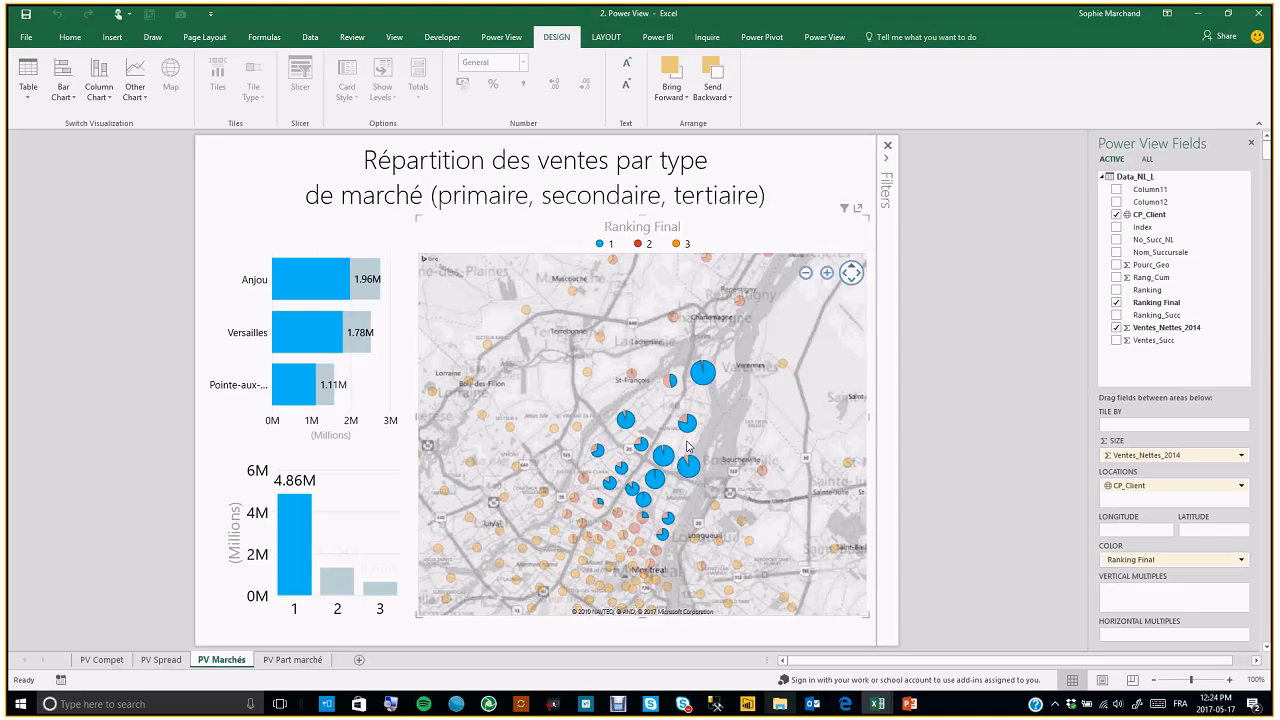
# Clear the ranking selection and cross-filter the report by selecting the Versailles bar
pyautogui.click(372, 524)
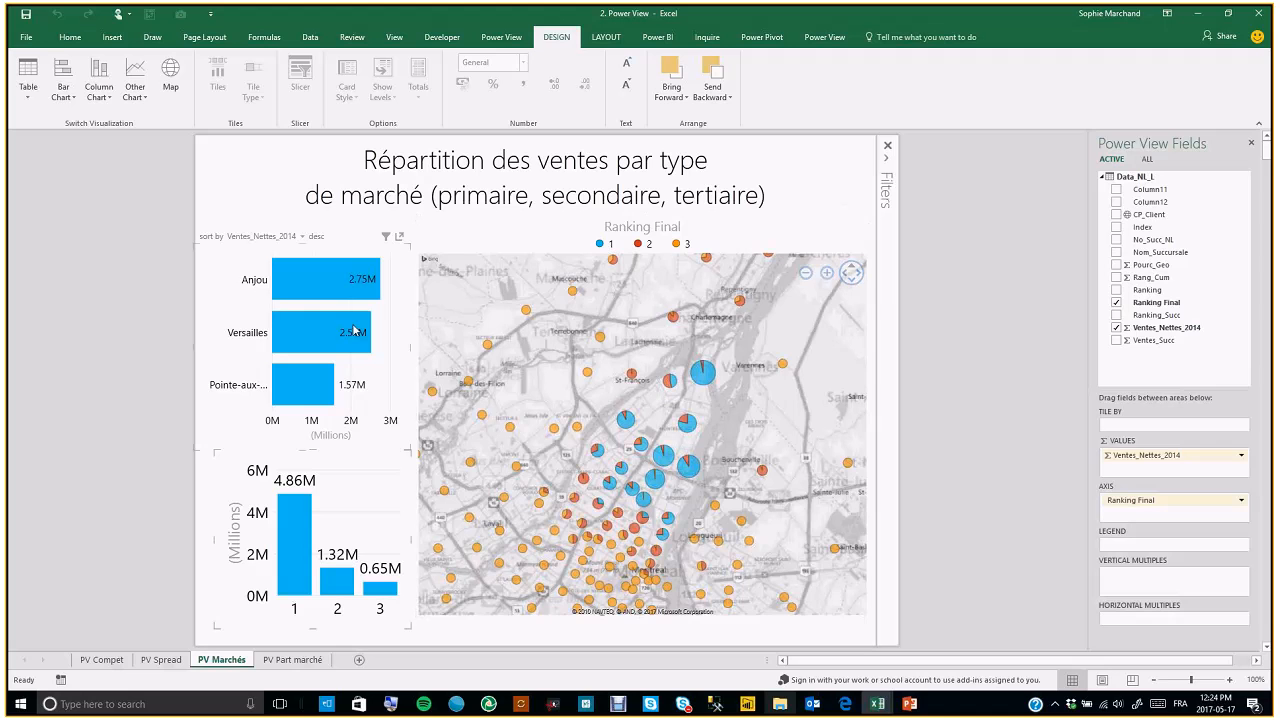
pyautogui.moveTo(322, 287)
pyautogui.click(310, 327)
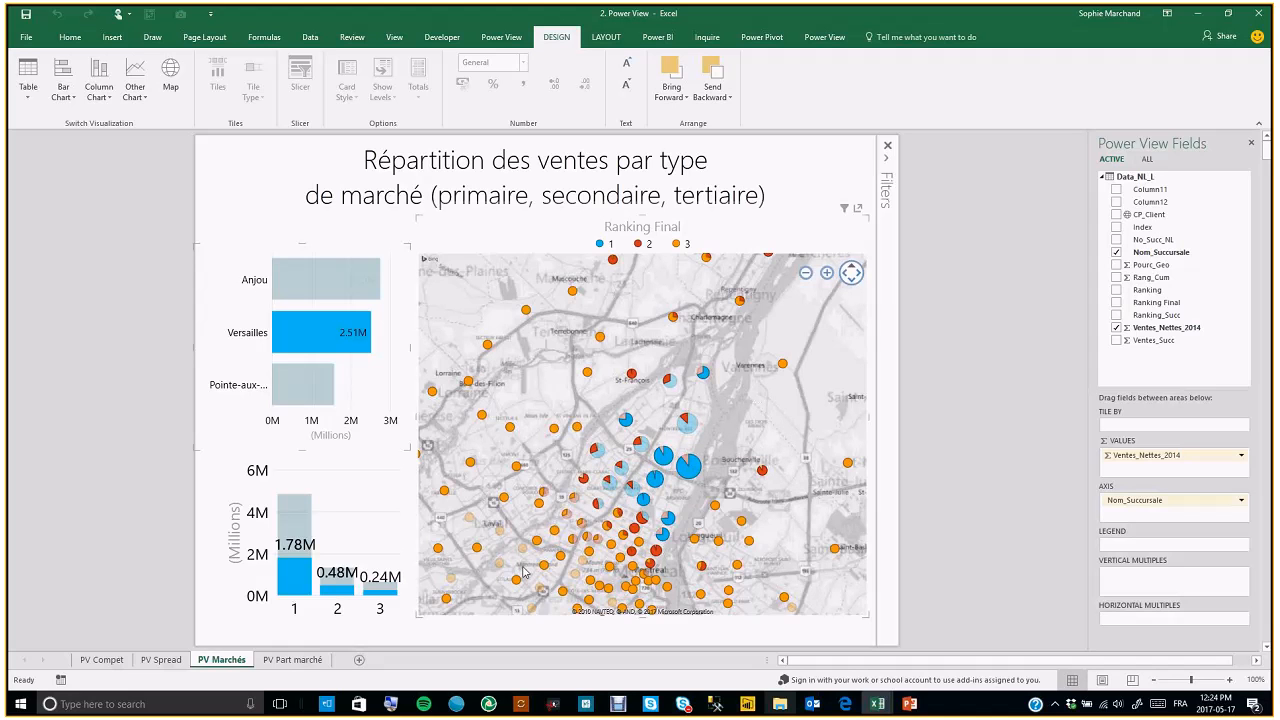
# Zoom the map out one level and inspect the details of a large ranking 1 bubble
pyautogui.click(805, 273)
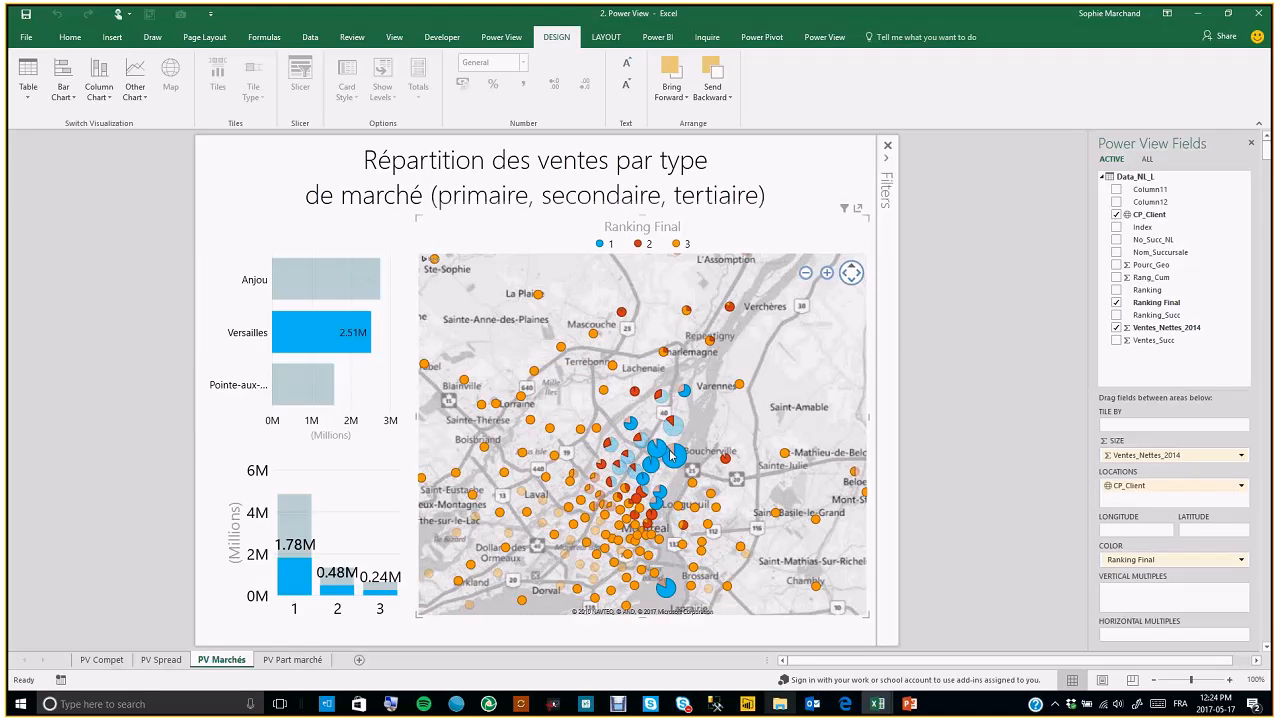
pyautogui.moveTo(667, 471)
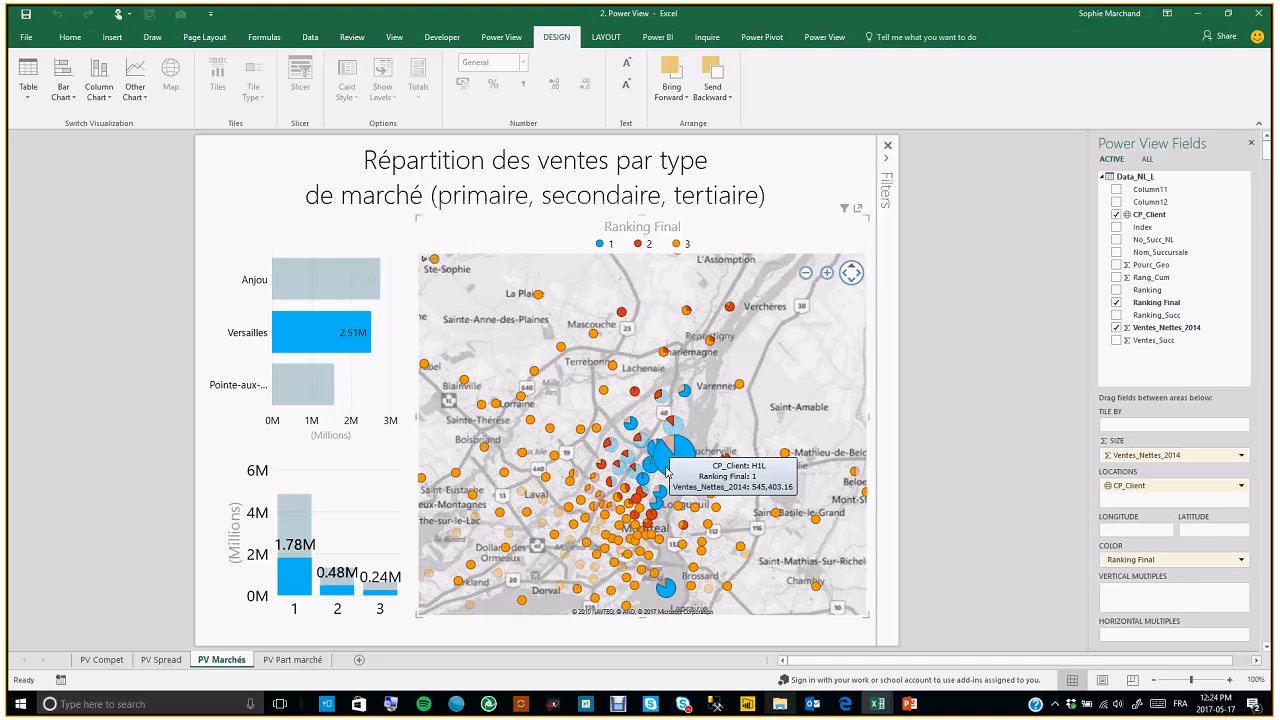
# Switch to the PV Part marché sheet and zoom and pan the market-share map into the Montreal region
pyautogui.click(305, 662)
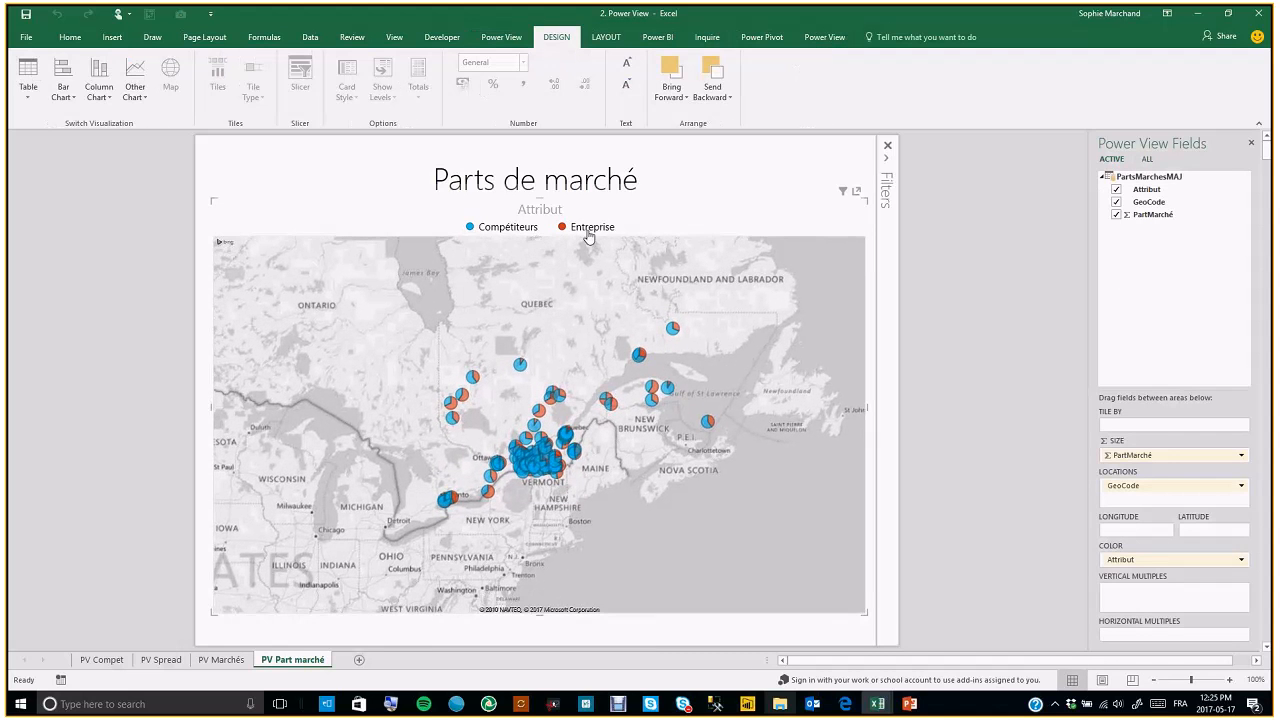
pyautogui.moveTo(730, 303)
pyautogui.click(826, 257)
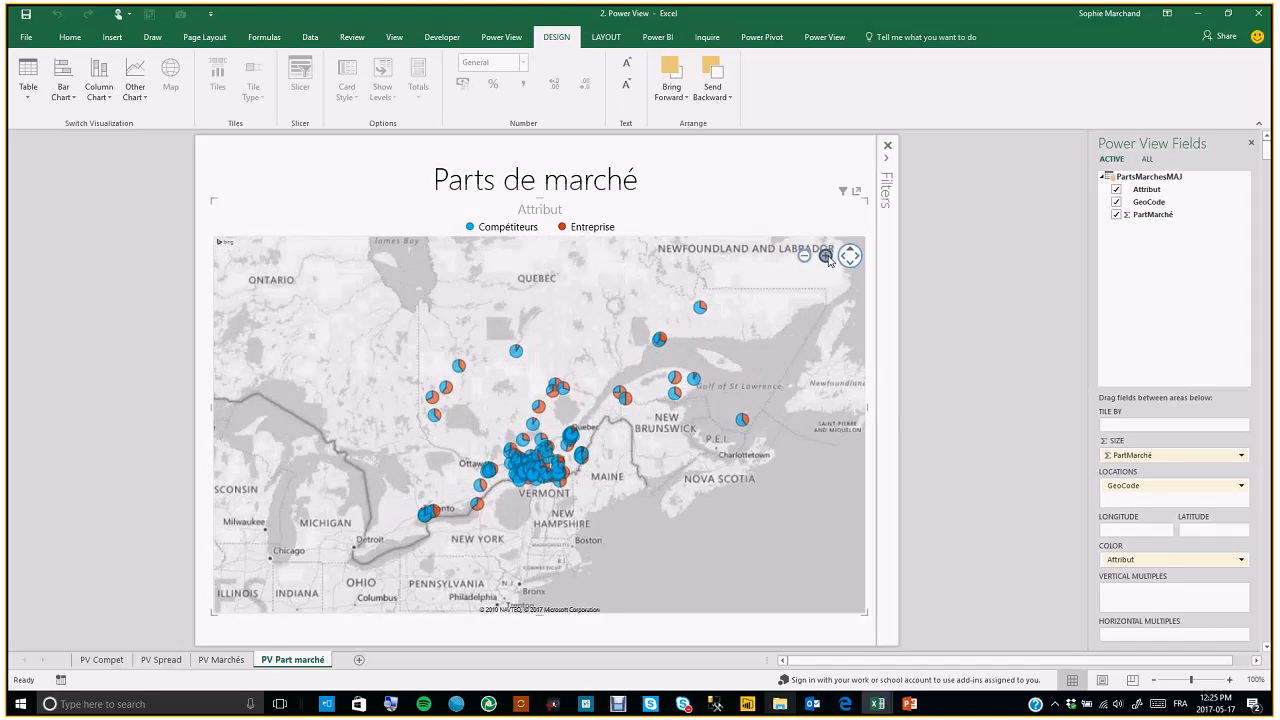
pyautogui.click(826, 256)
pyautogui.moveTo(632, 488); pyautogui.dragTo(617, 369)
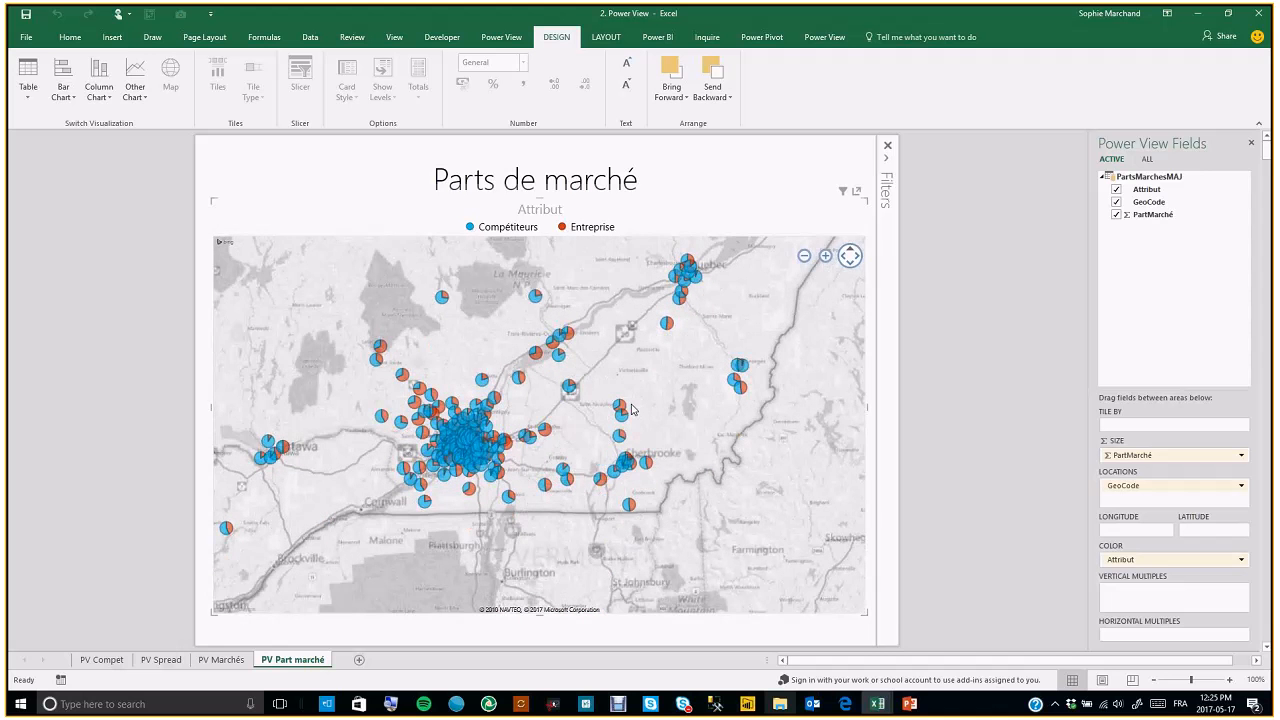
pyautogui.click(826, 256)
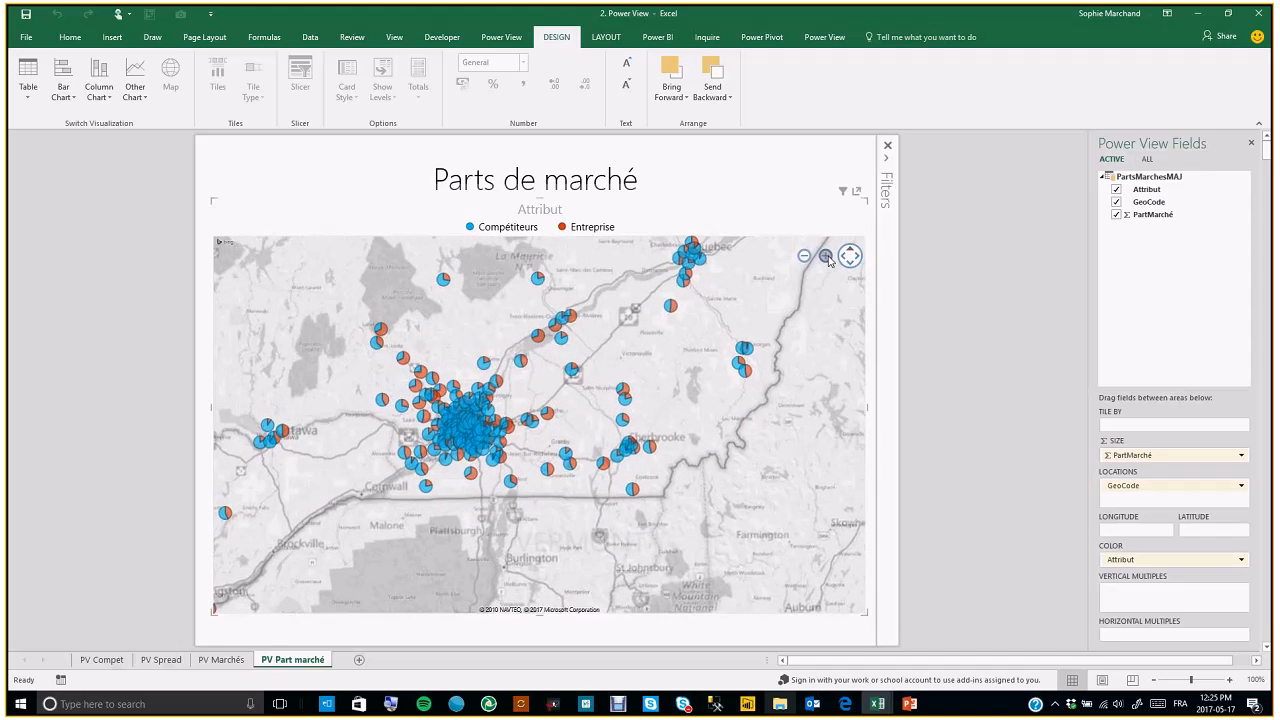
pyautogui.moveTo(563, 402); pyautogui.dragTo(658, 403)
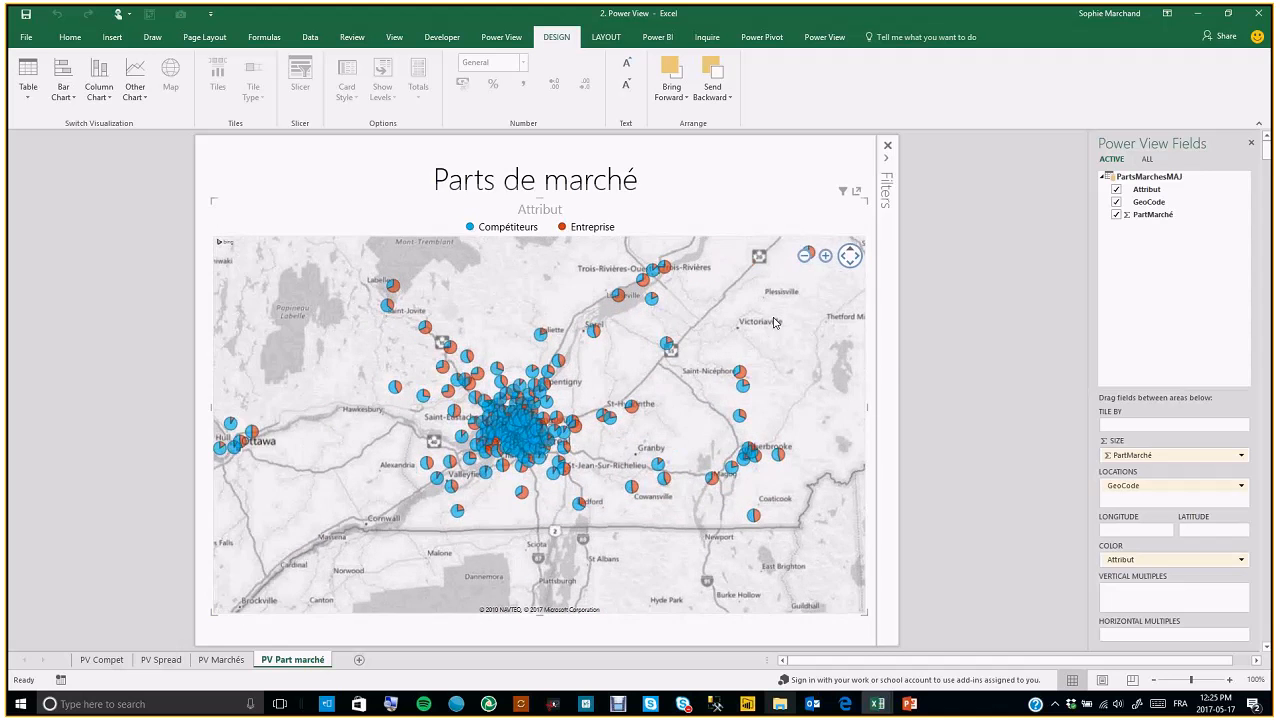
pyautogui.click(826, 256)
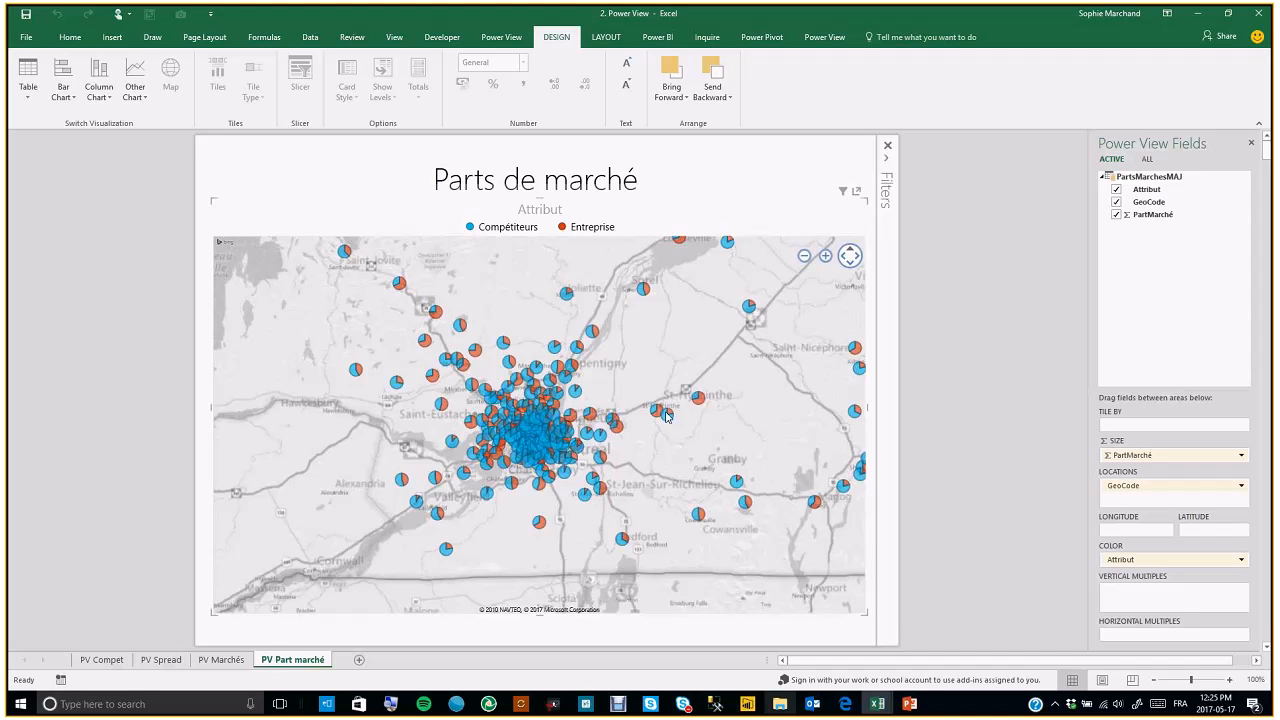
pyautogui.moveTo(667, 416)
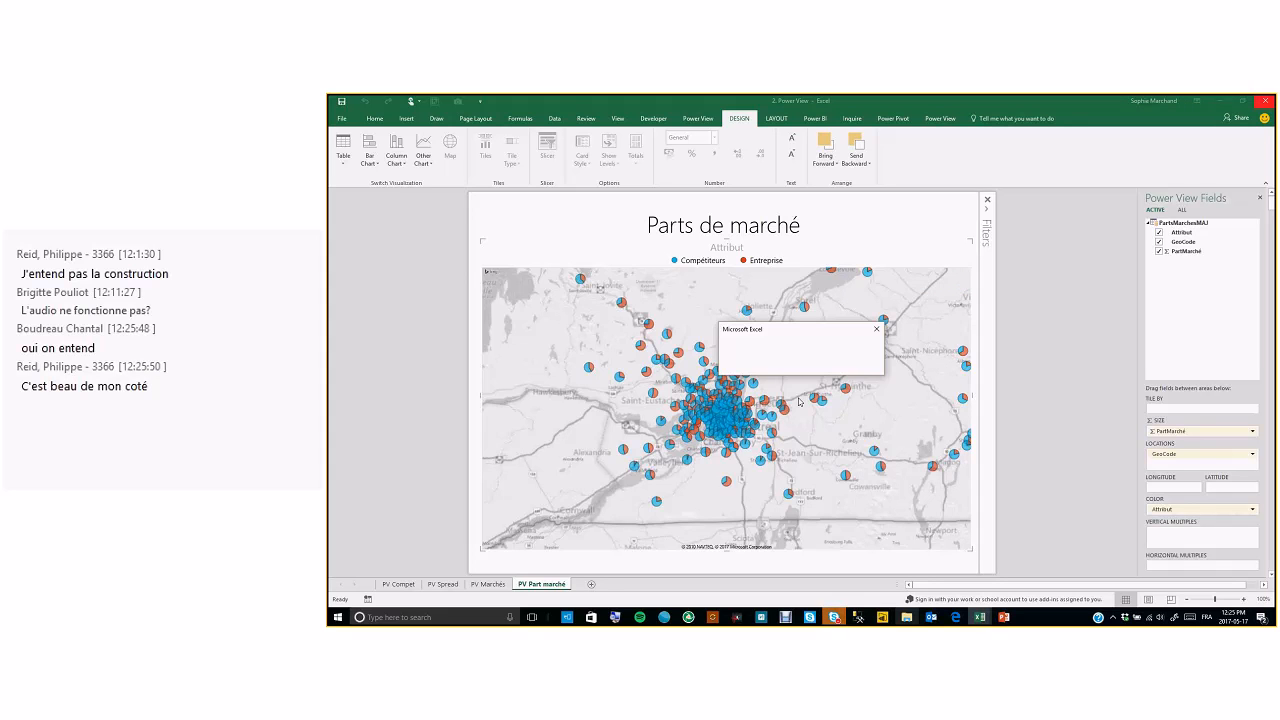
# Dismiss the Excel dialog and open the 3A. 3D Maps réguliers workbook from the Cartes géographiques folder
pyautogui.click(800, 367)
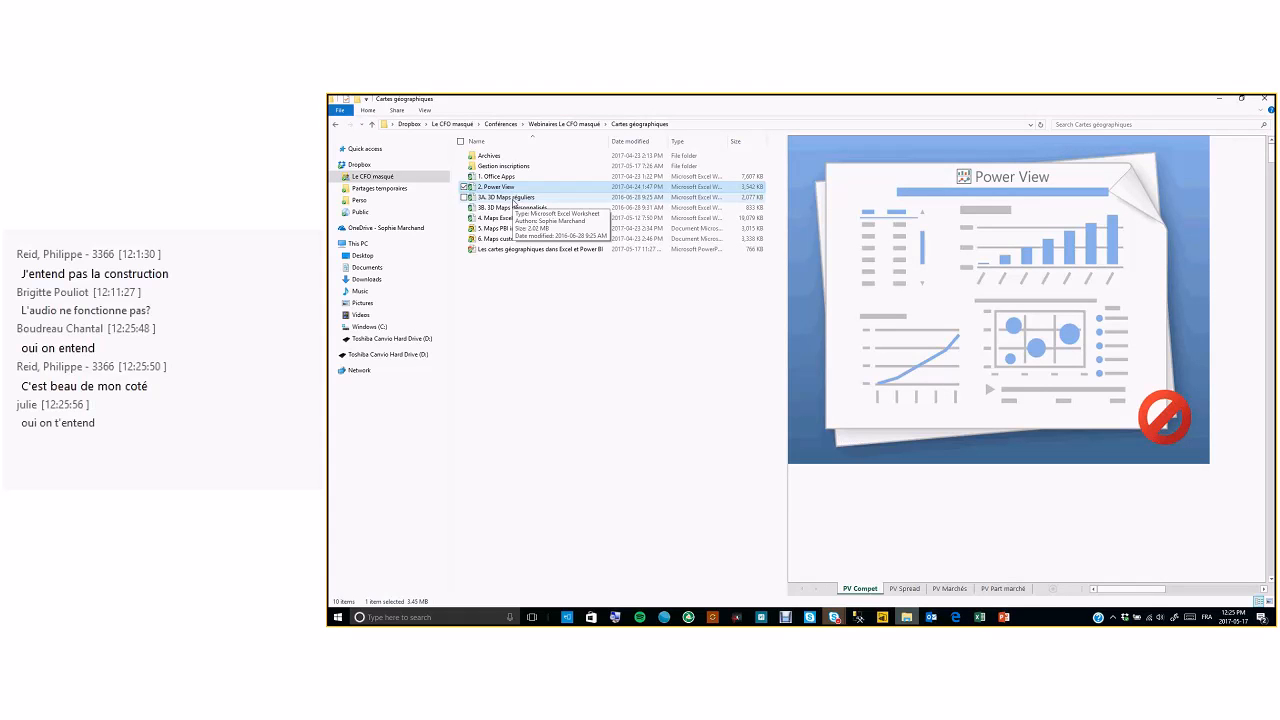
pyautogui.click(512, 199)
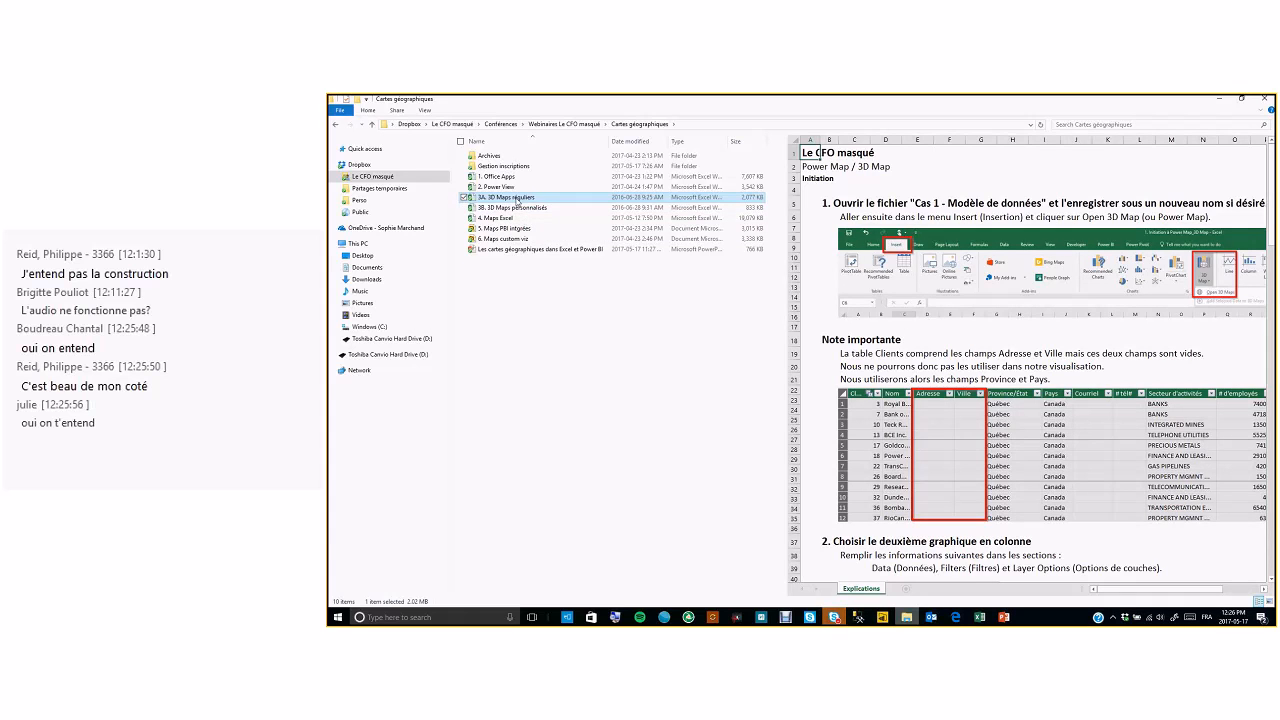
pyautogui.click(510, 207)
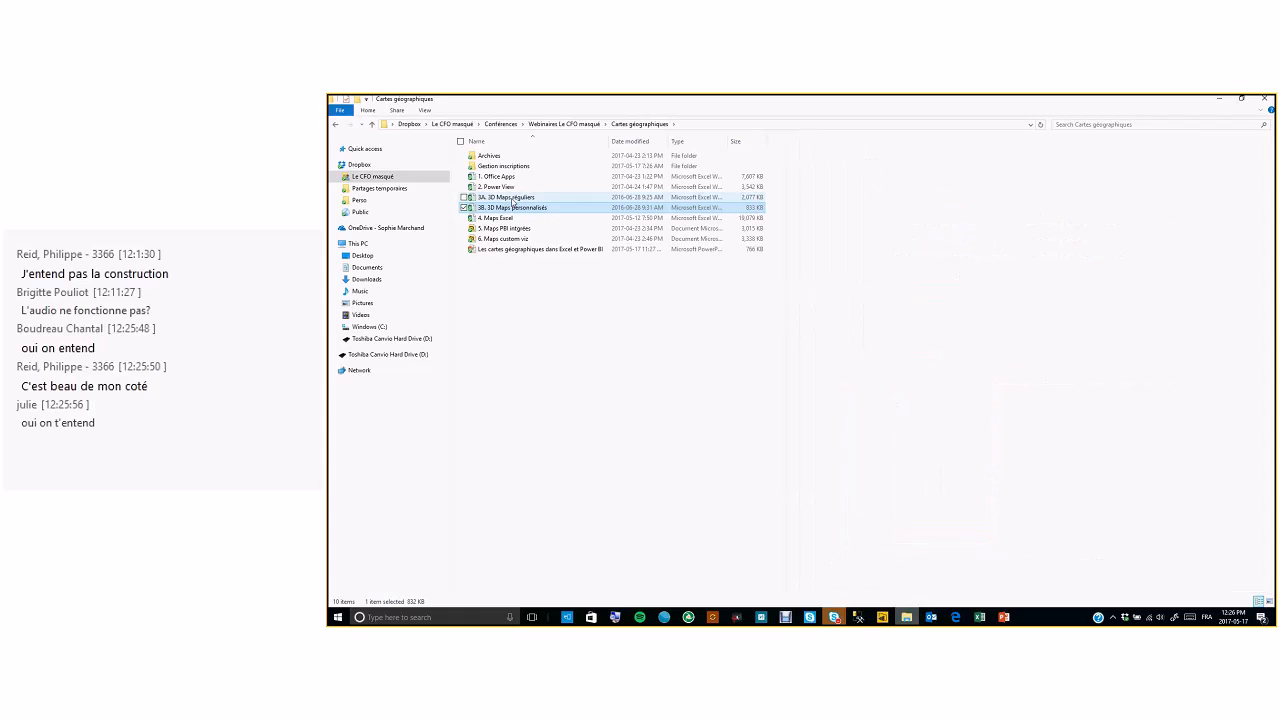
pyautogui.click(513, 198)
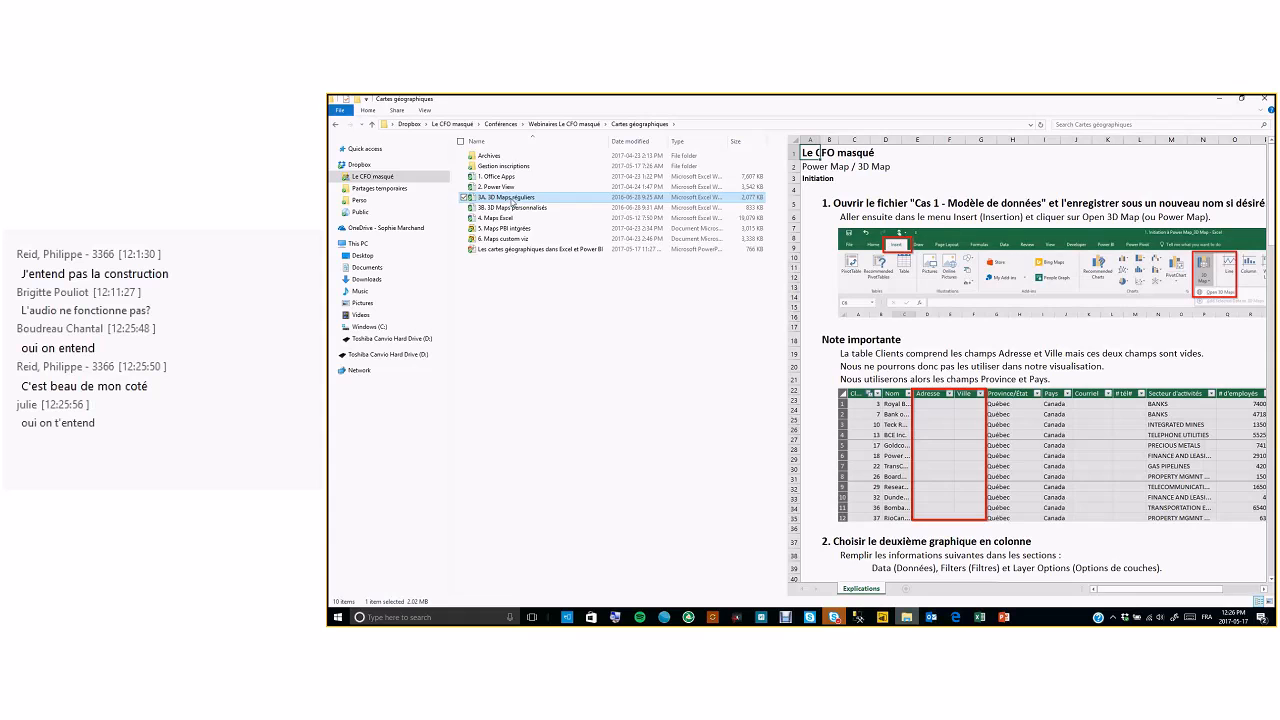
pyautogui.doubleClick(513, 199)
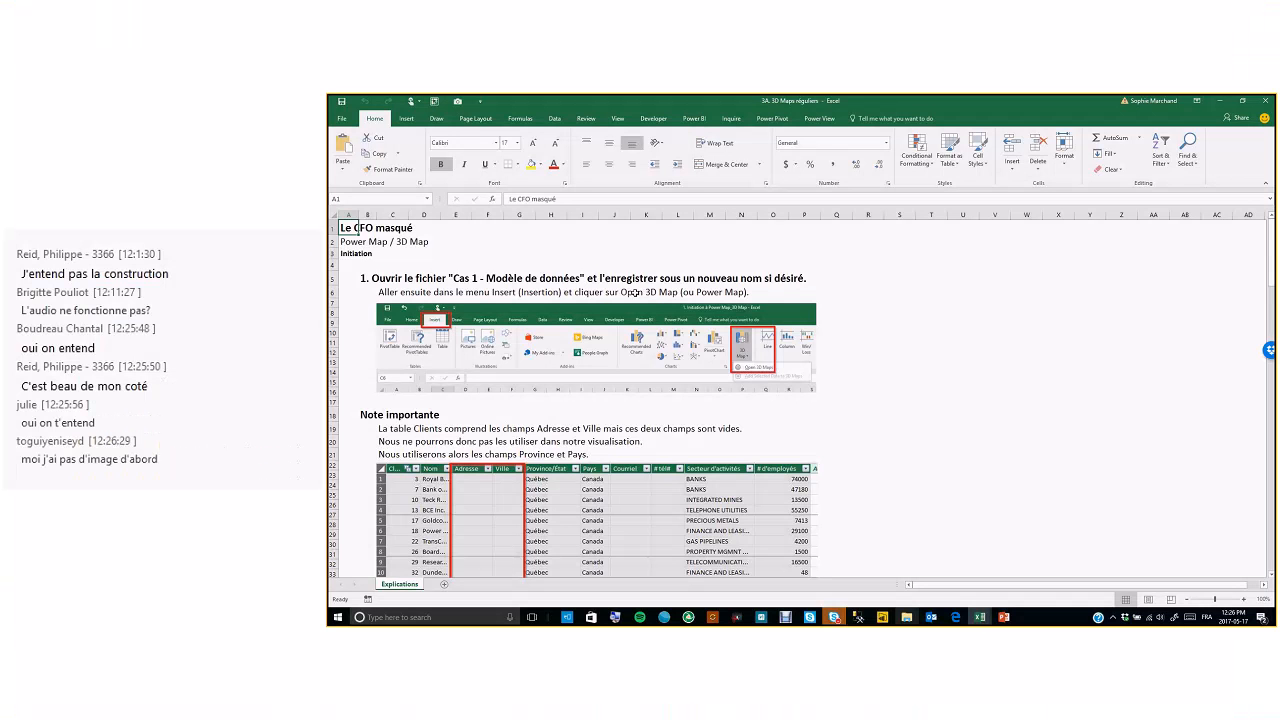
# Launch 3D Maps and open the existing Tour 1
pyautogui.click(406, 118)
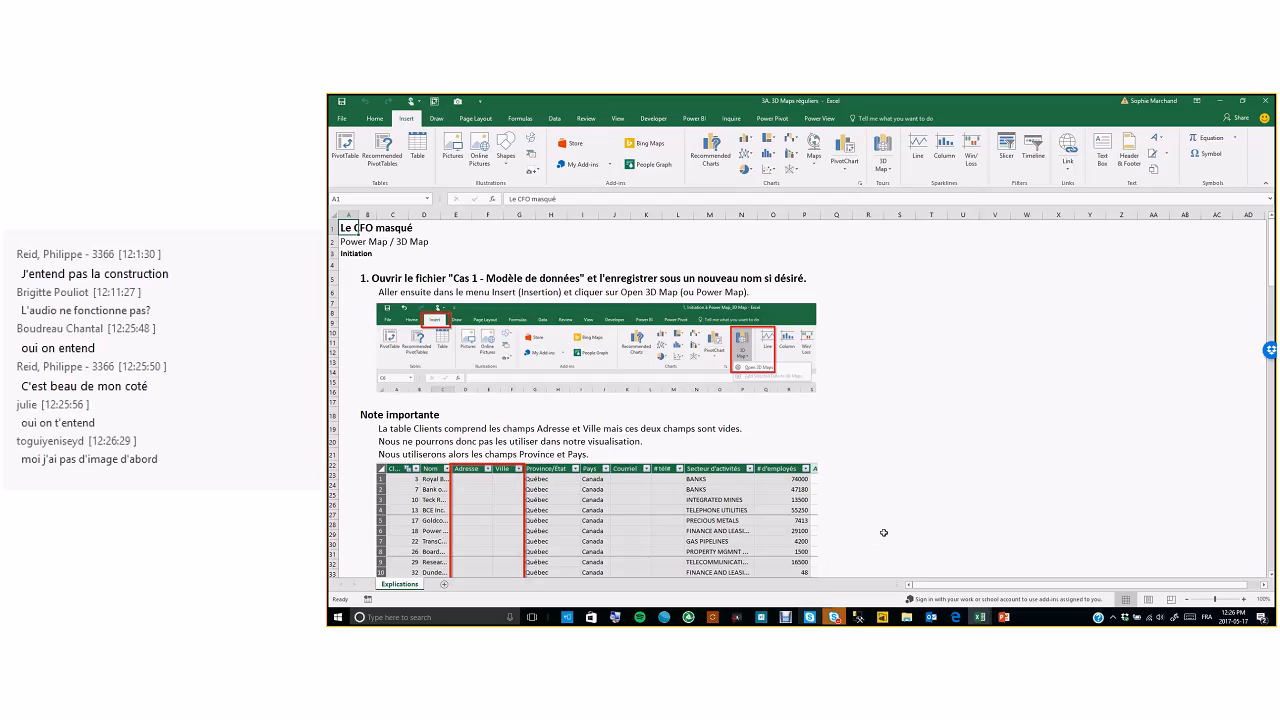
pyautogui.click(892, 172)
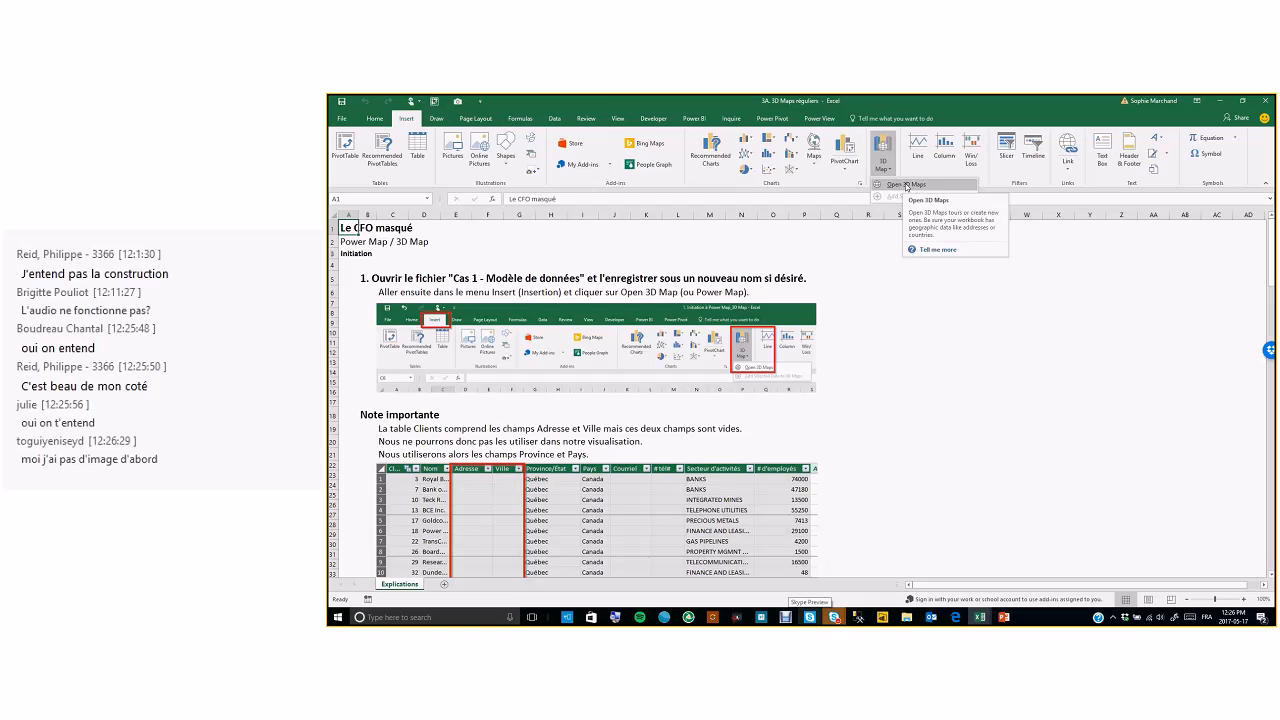
pyautogui.click(906, 186)
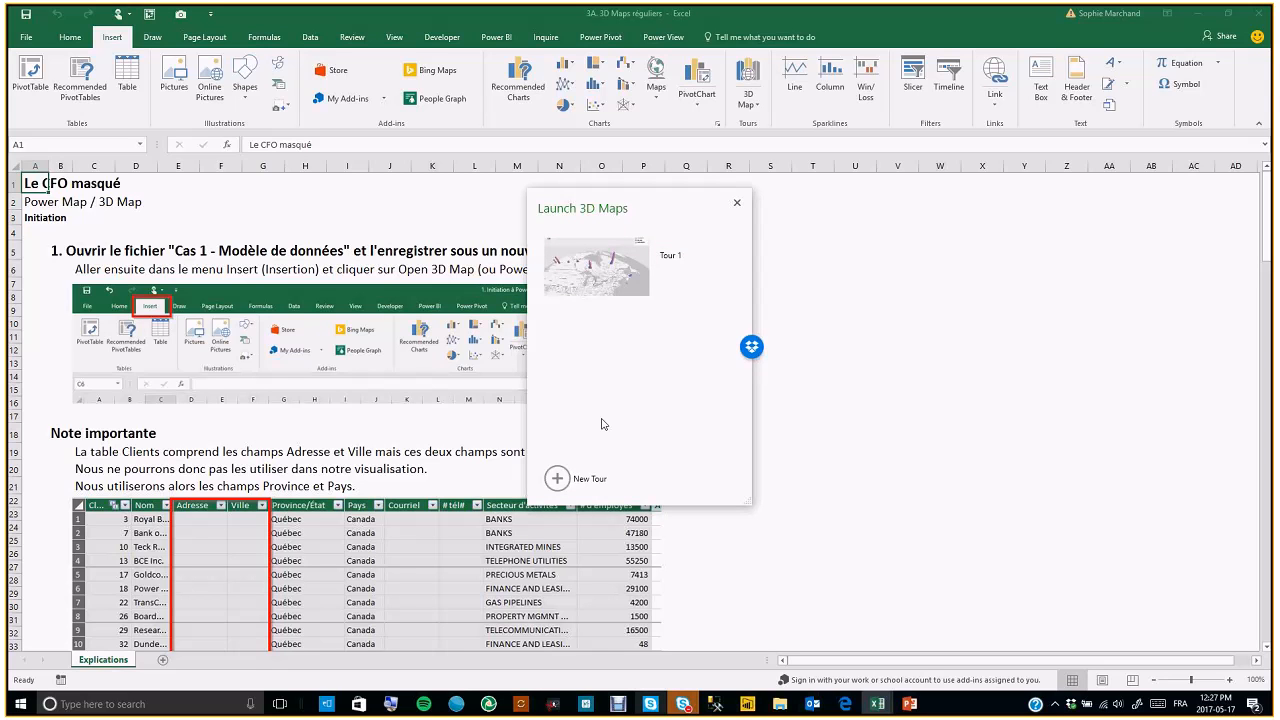
pyautogui.click(596, 281)
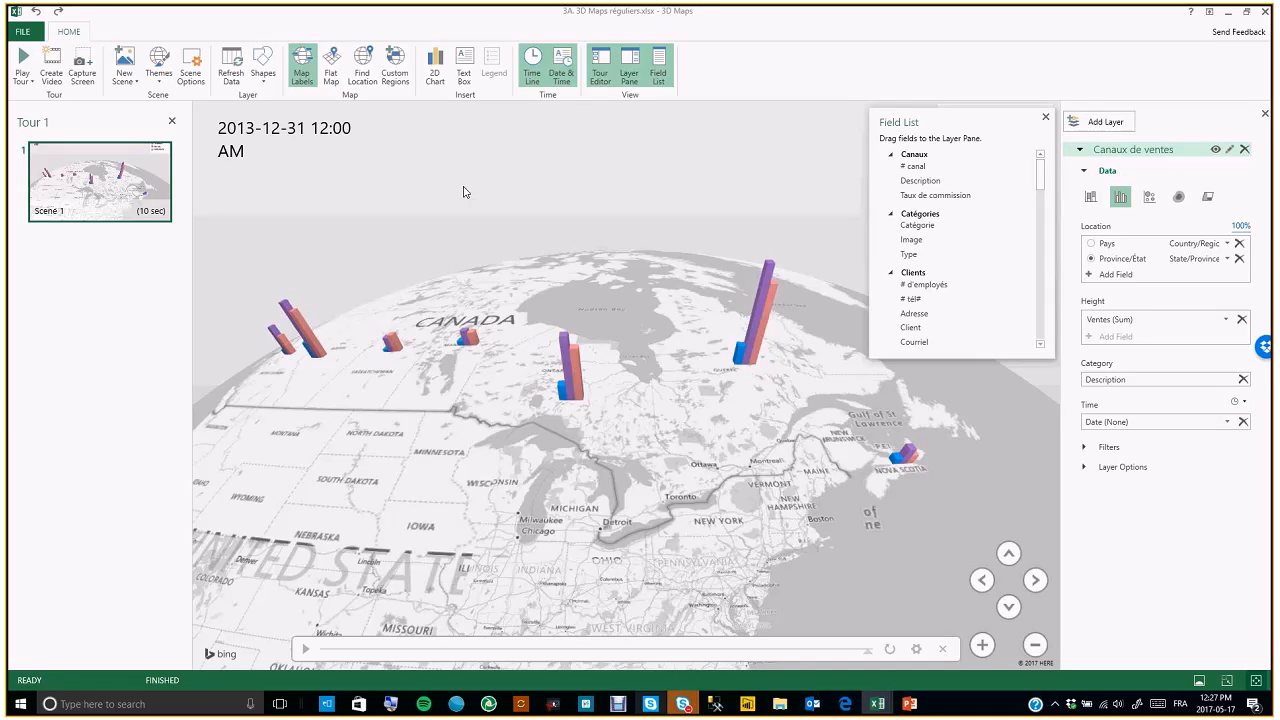
# Rotate the globe and tilt the view up and back down over Canada
pyautogui.moveTo(618, 436); pyautogui.dragTo(651, 481)
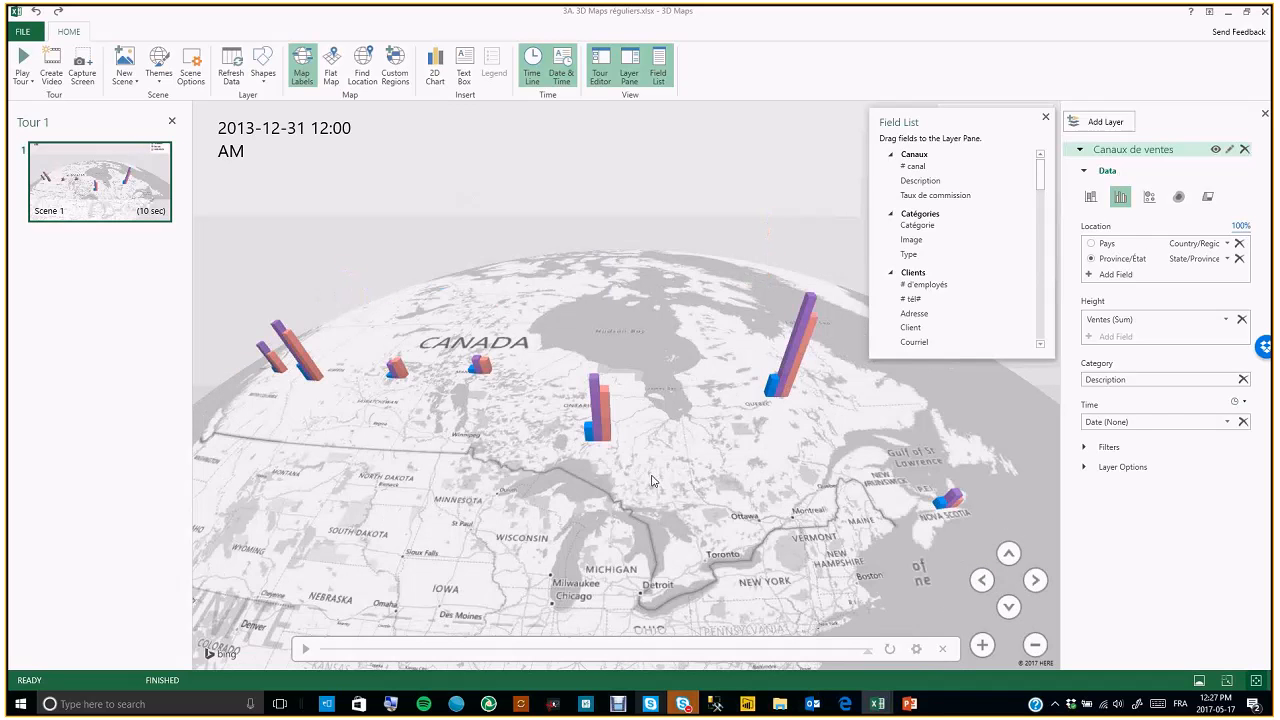
pyautogui.click(1009, 555)
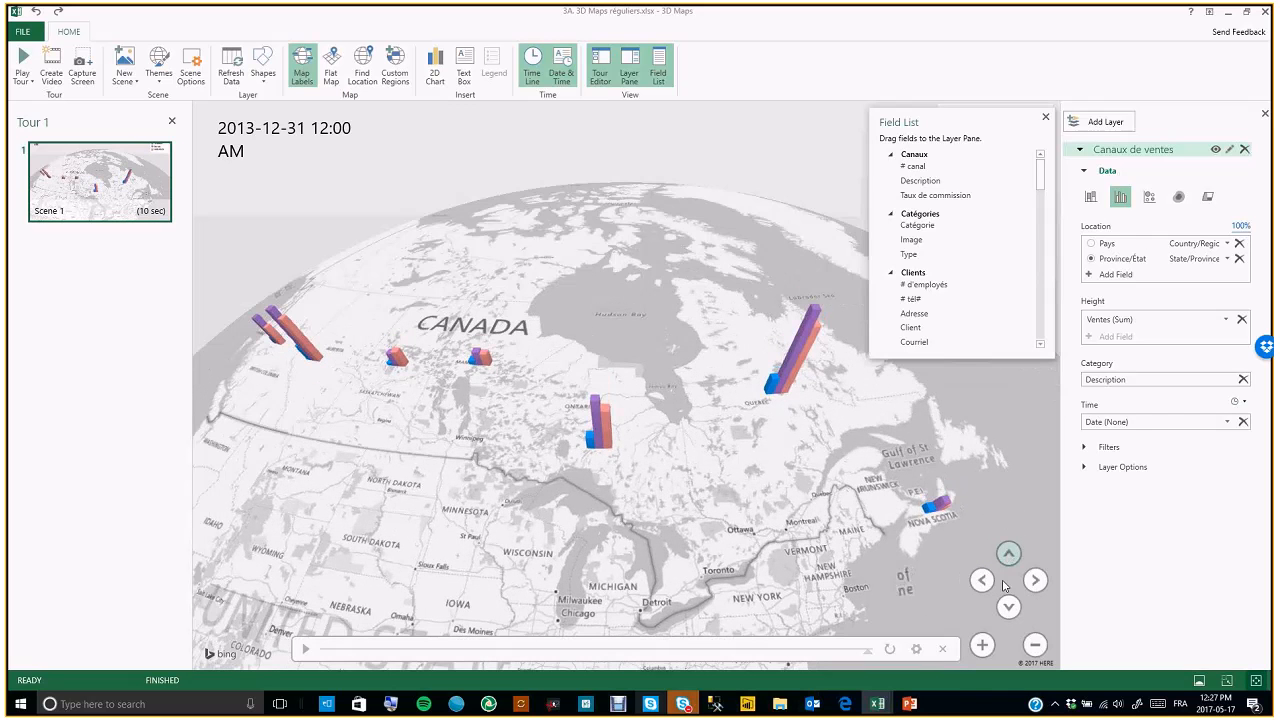
pyautogui.click(1008, 608)
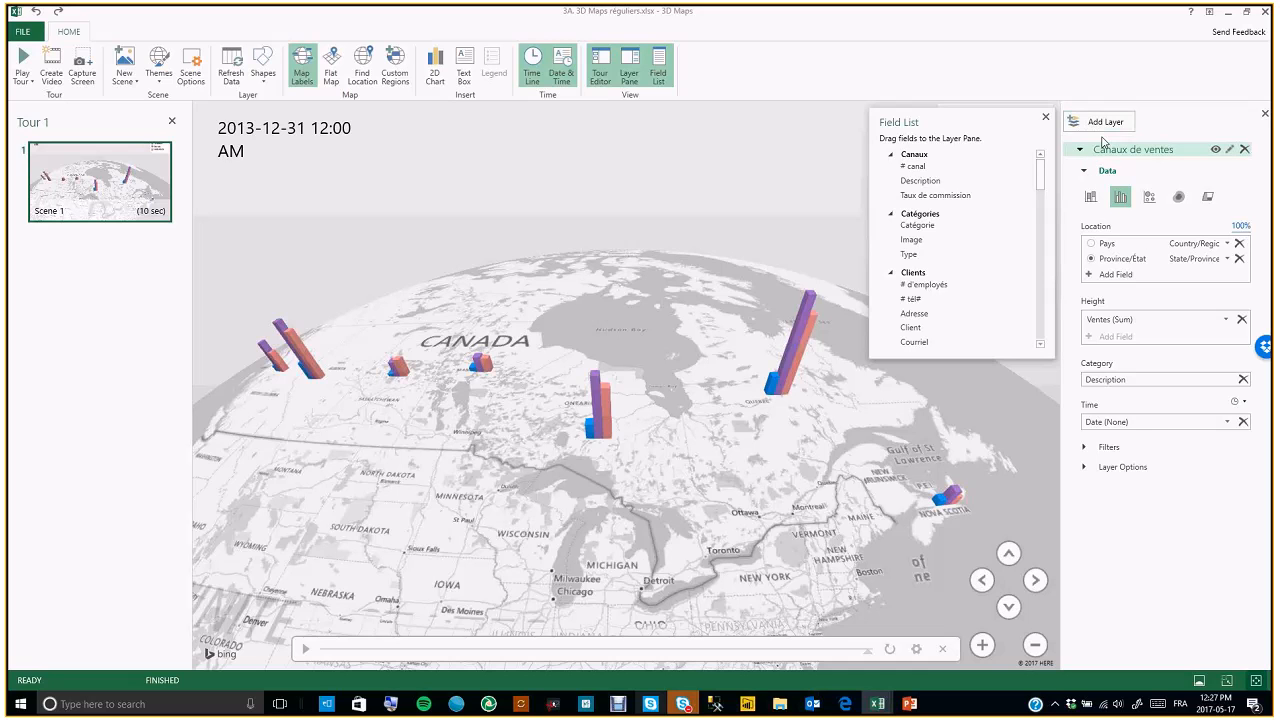
# Collapse and re-expand the Canaux de ventes layer's Data section, then inspect a Québec bar's details
pyautogui.click(1086, 174)
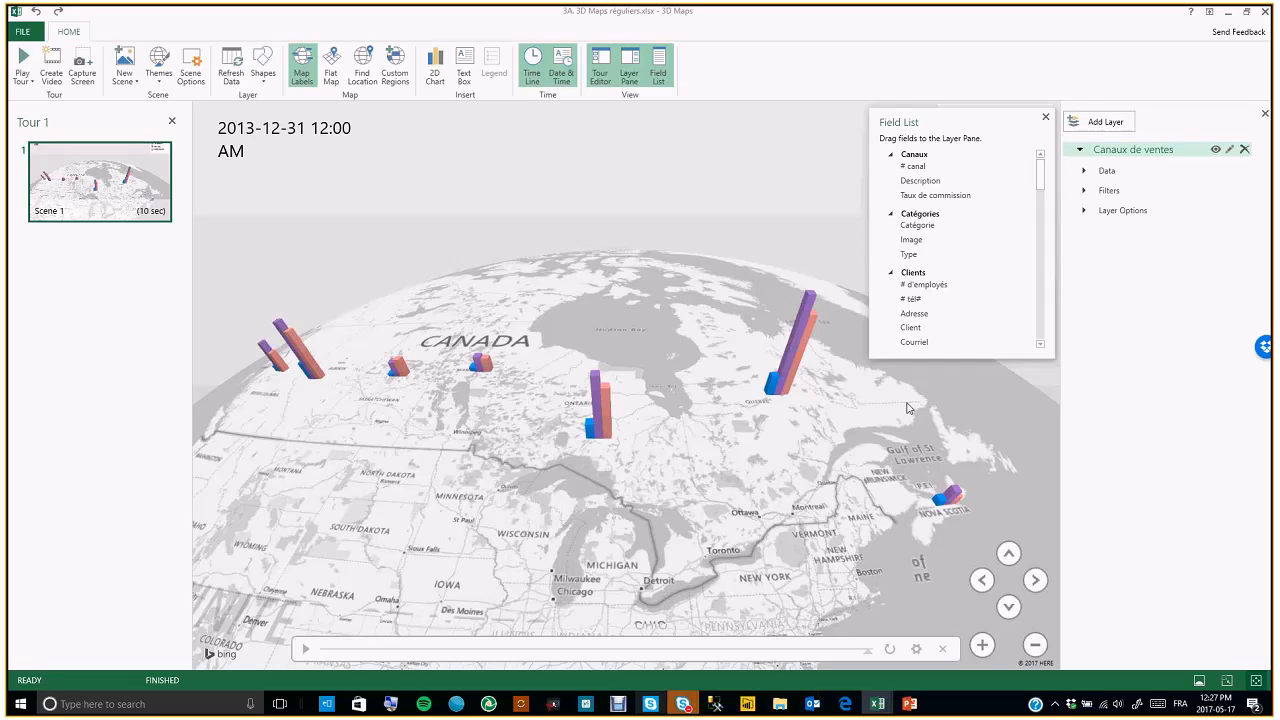
pyautogui.click(1106, 171)
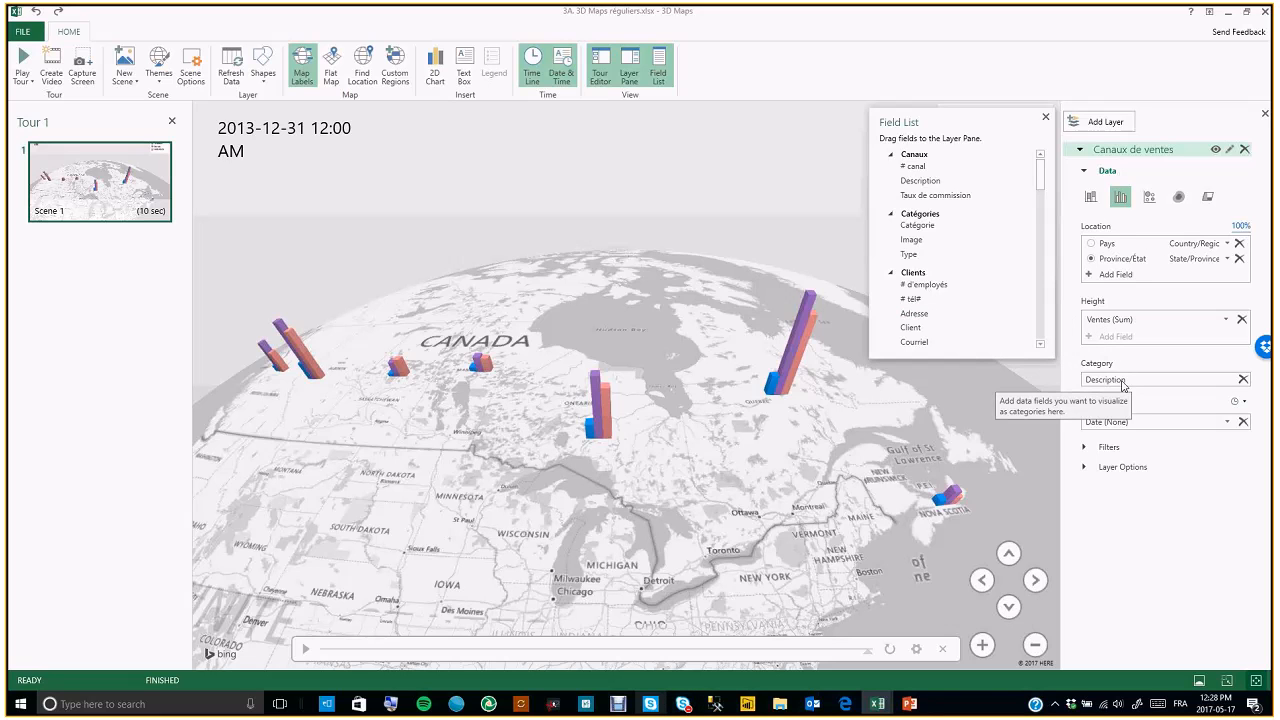
pyautogui.moveTo(802, 362)
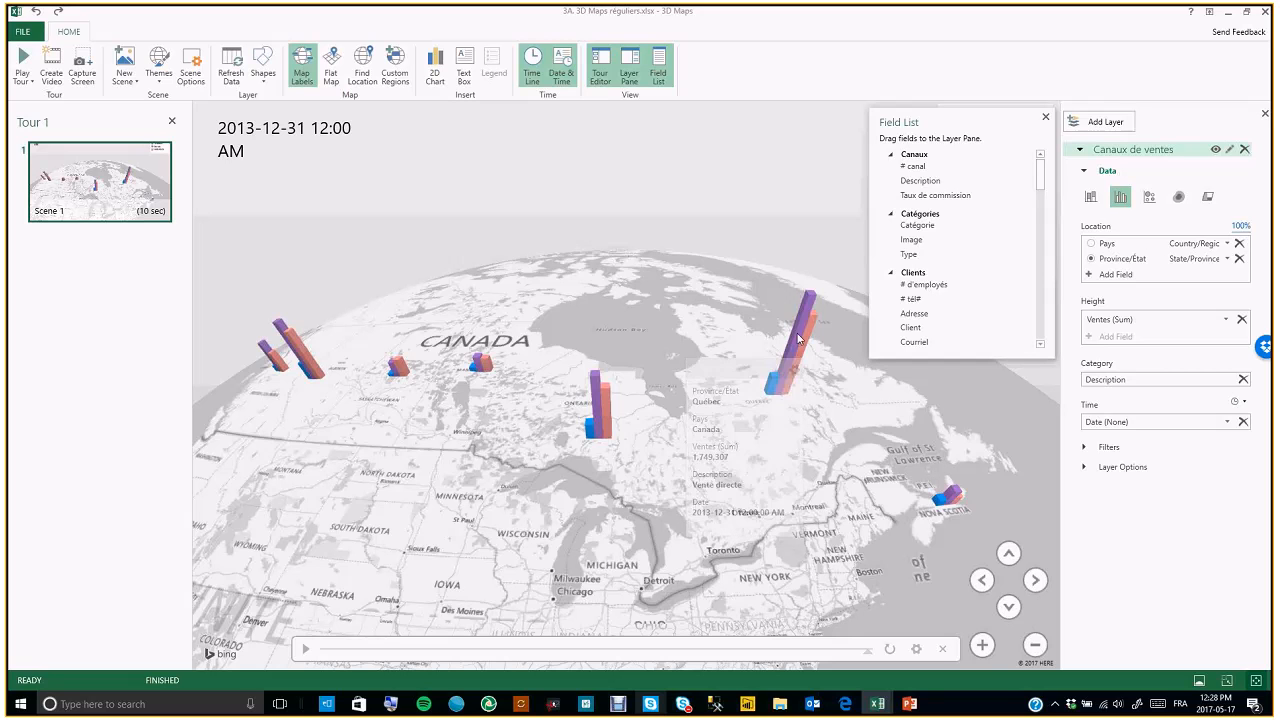
pyautogui.moveTo(797, 337)
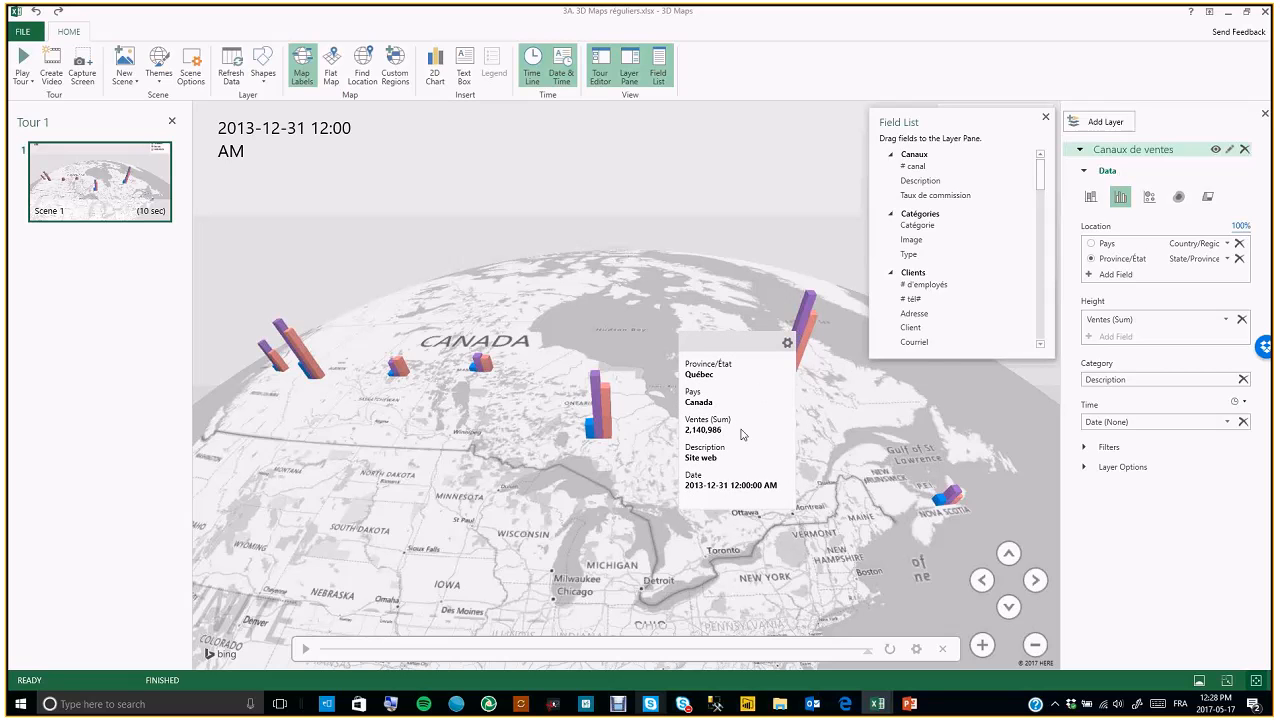
# Collapse the layer's Data section, review its Filters section, and play the scene's time line
pyautogui.moveTo(771, 383)
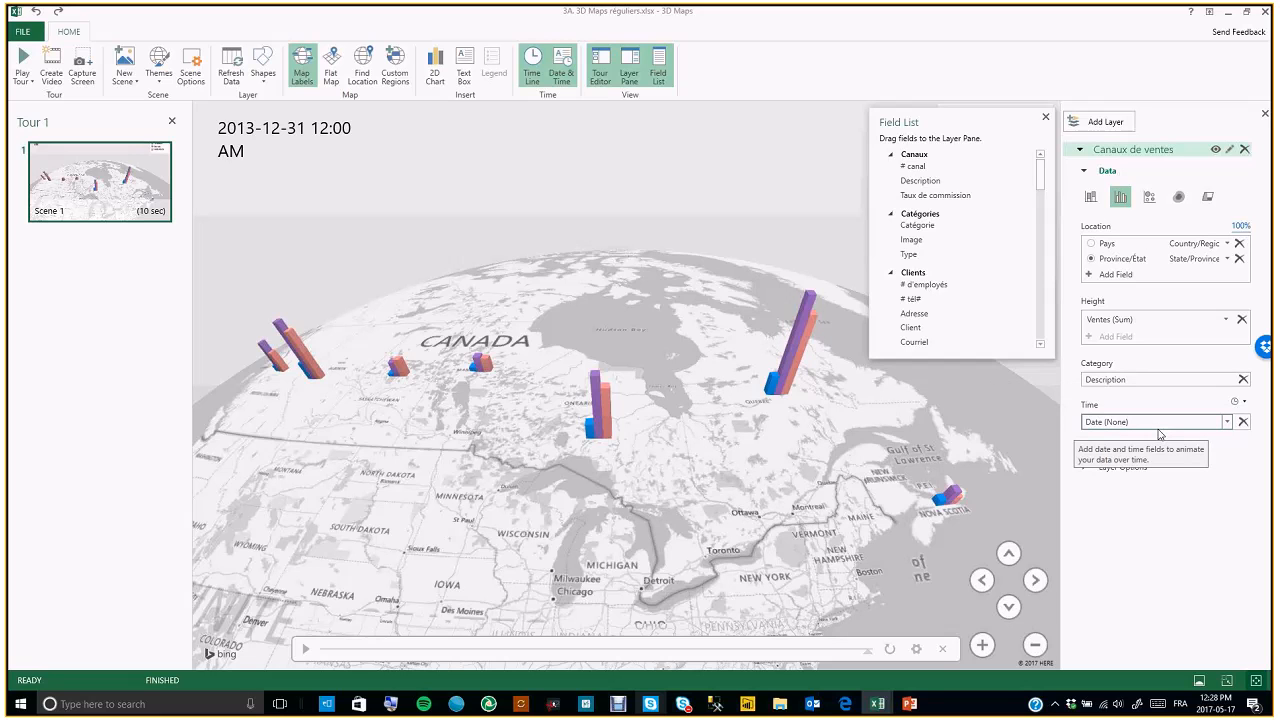
pyautogui.click(1085, 173)
pyautogui.click(1085, 191)
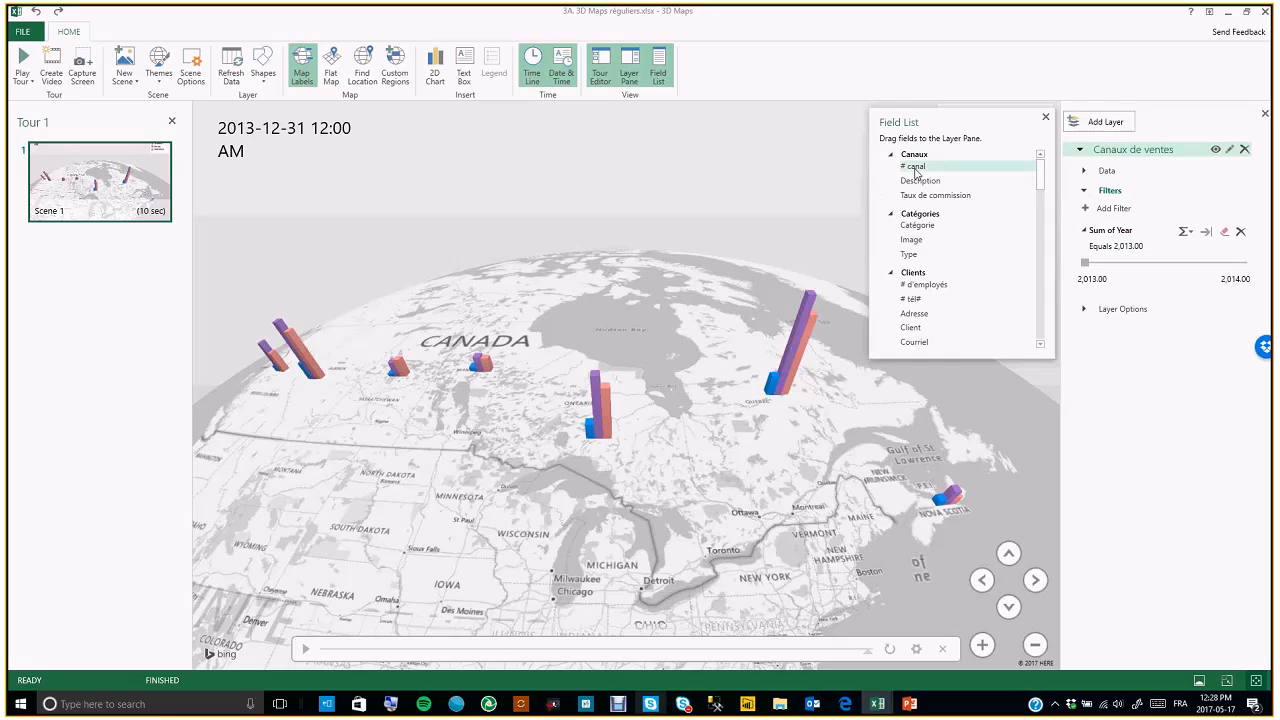
pyautogui.click(1084, 191)
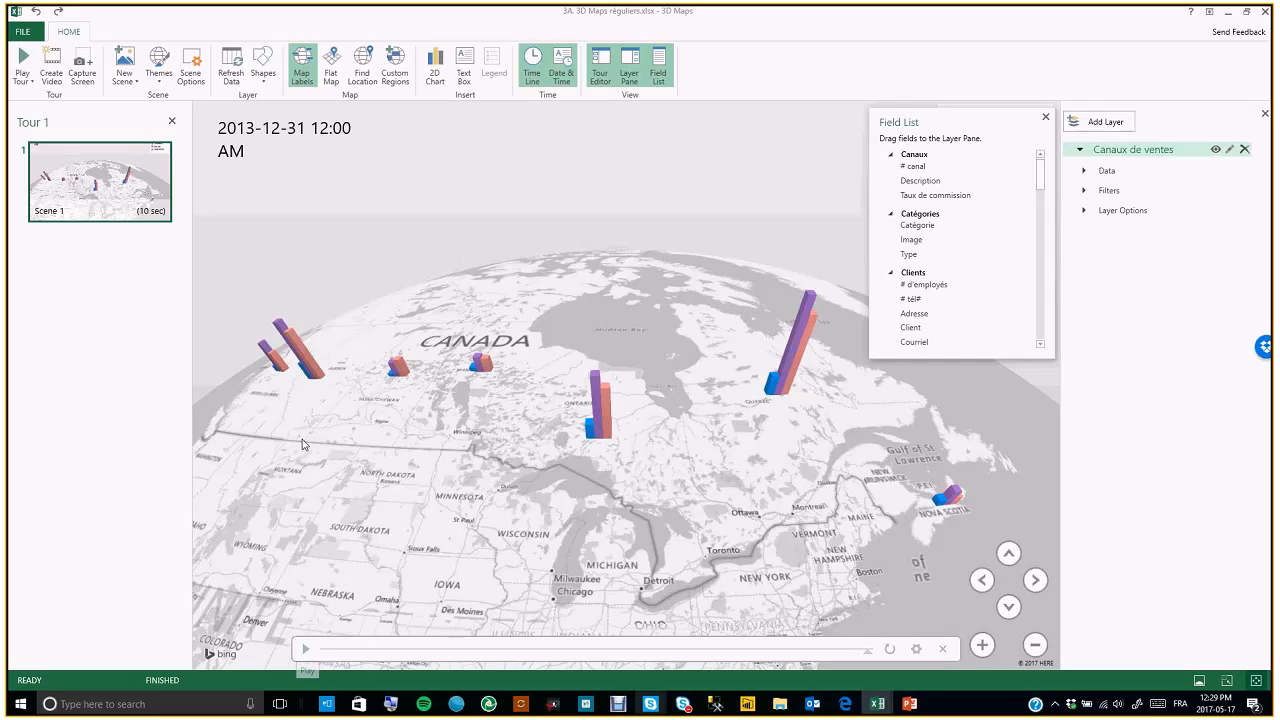
pyautogui.click(306, 650)
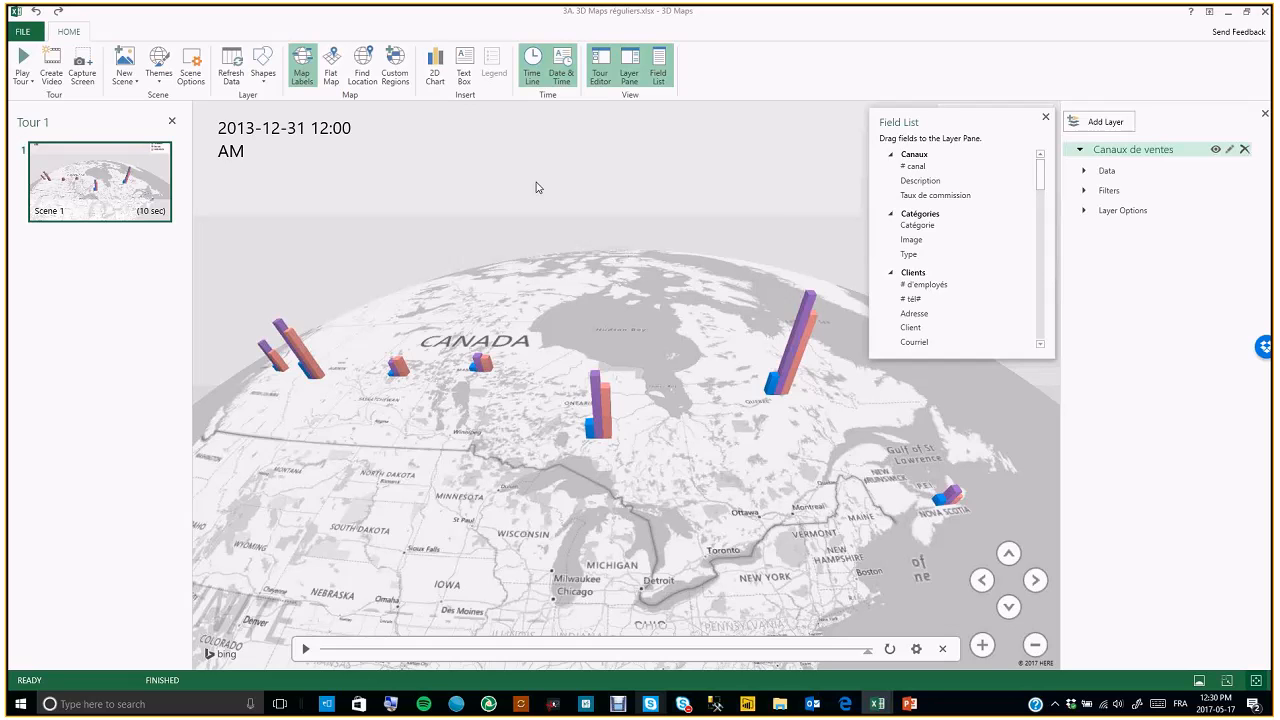
# Close 3D Maps and close the 3A. 3D Maps réguliers workbook without saving
pyautogui.click(1266, 13)
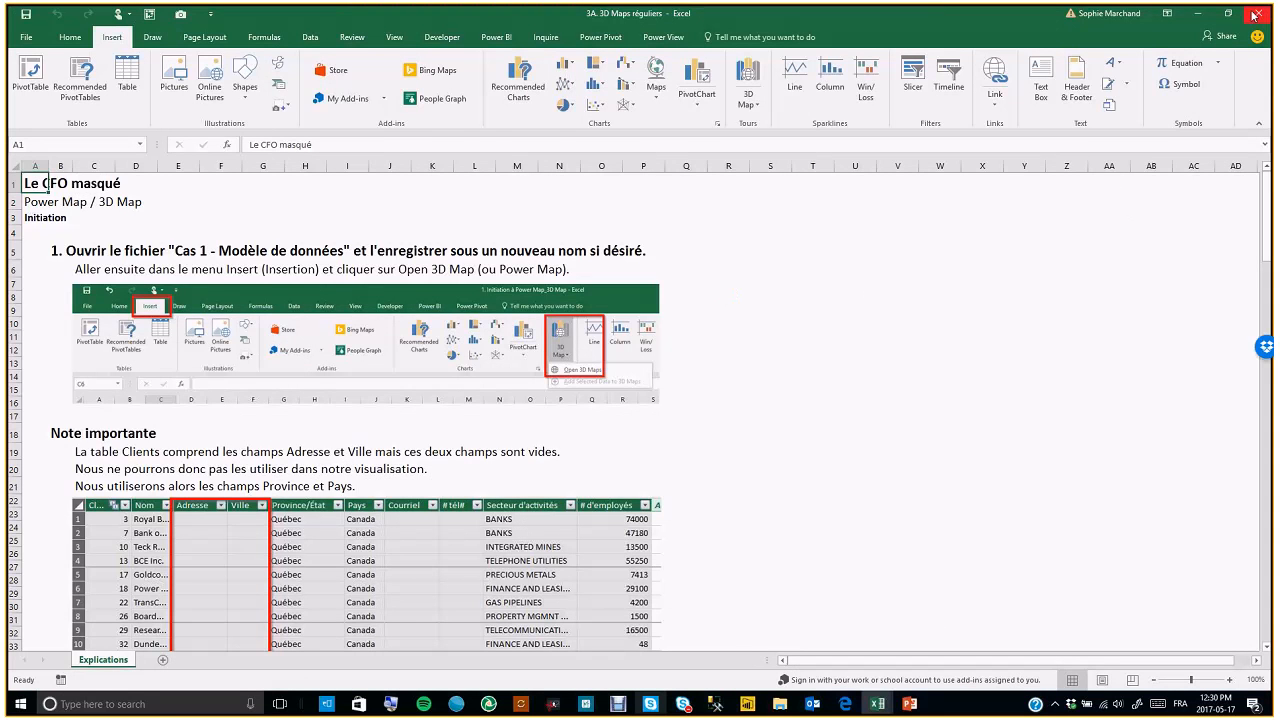
pyautogui.click(780, 704)
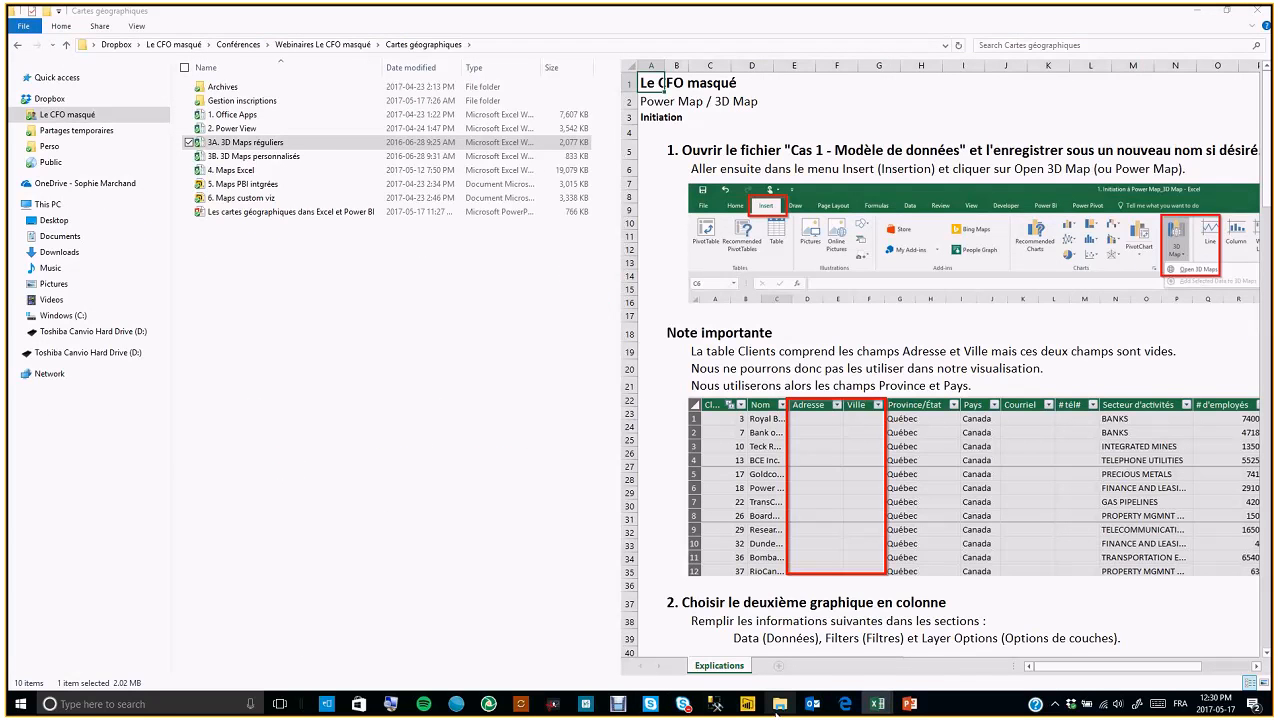
pyautogui.click(877, 705)
pyautogui.click(945, 642)
pyautogui.click(1258, 13)
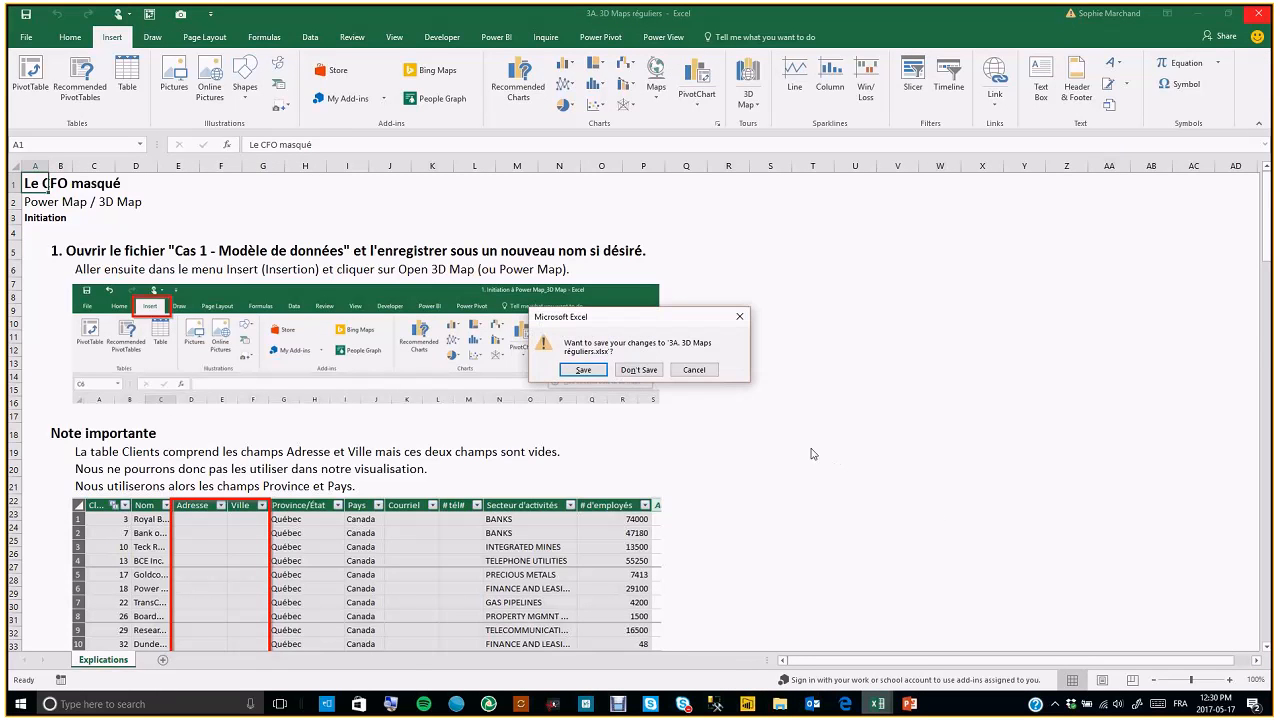
pyautogui.click(638, 369)
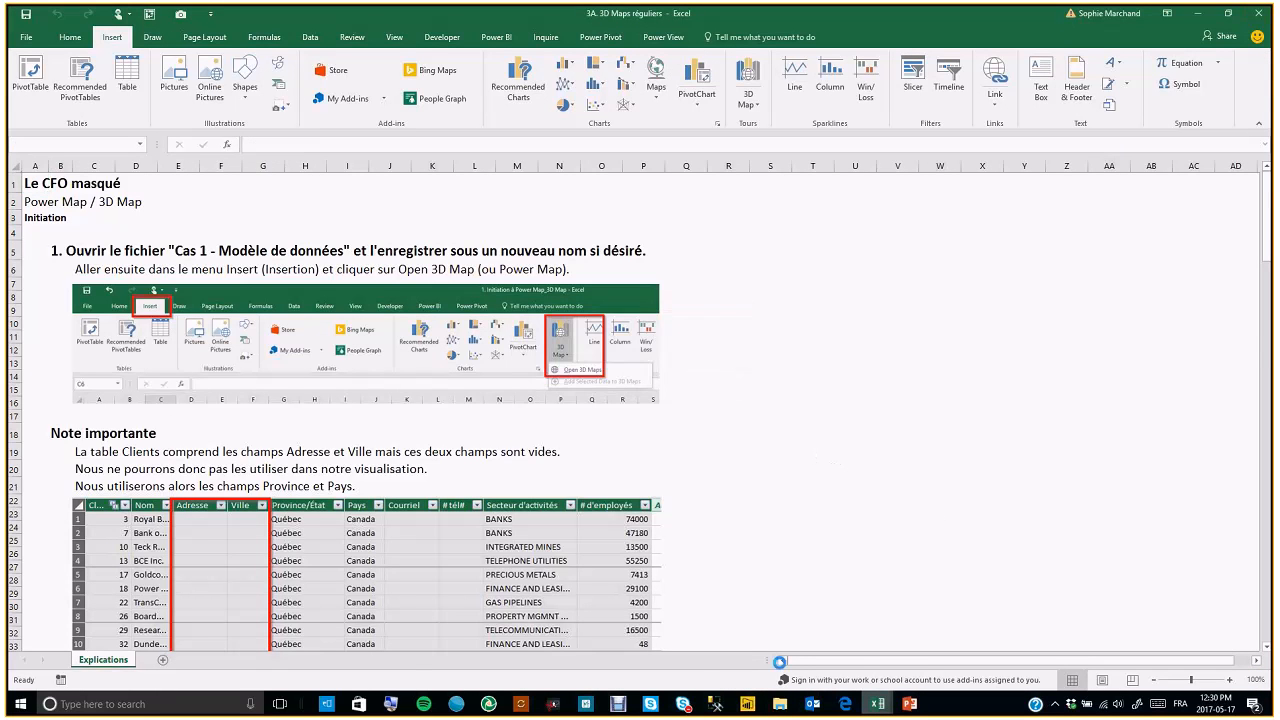
# Open the 3B. 3D Maps personnalisés workbook from the Cartes géographiques folder
pyautogui.click(782, 712)
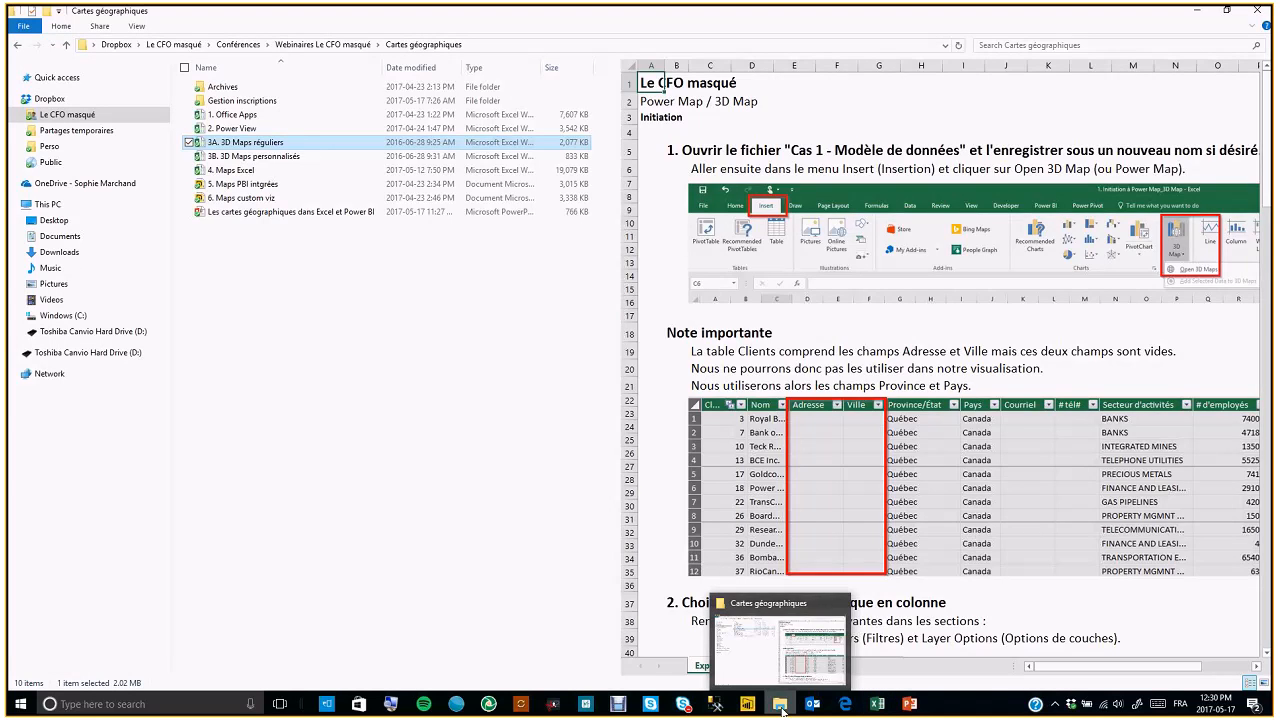
pyautogui.click(258, 158)
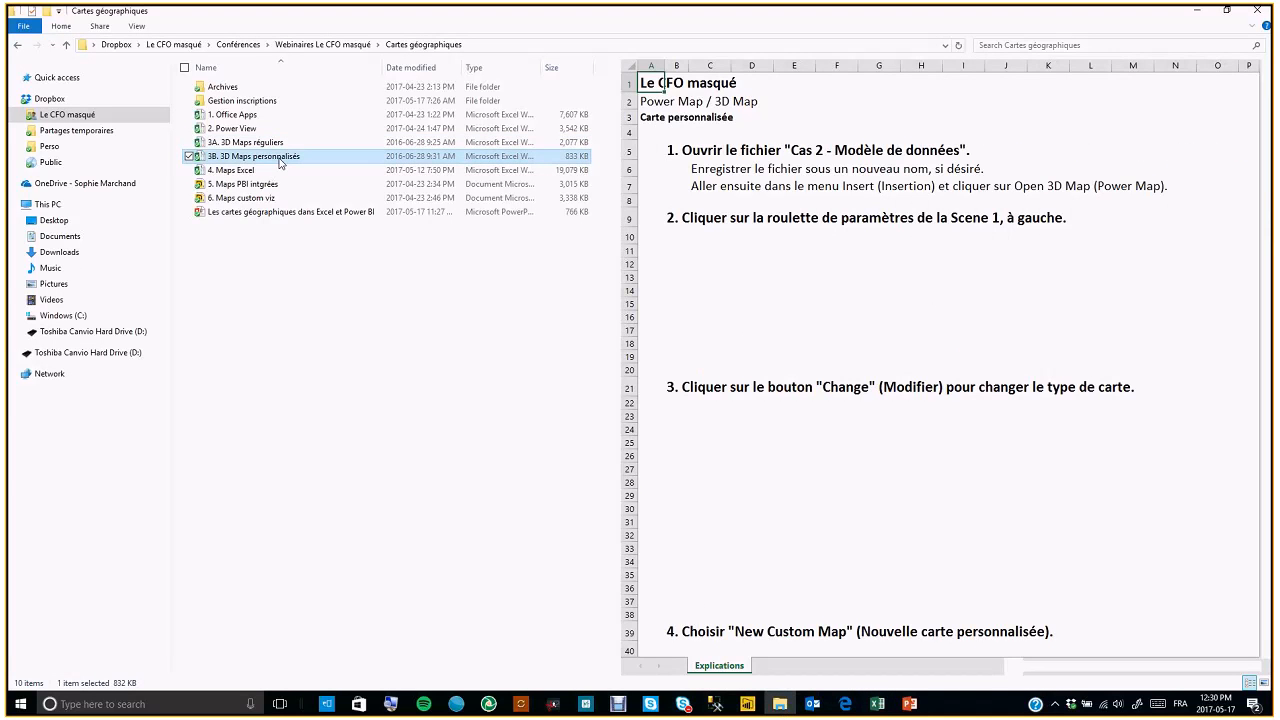
pyautogui.doubleClick(280, 158)
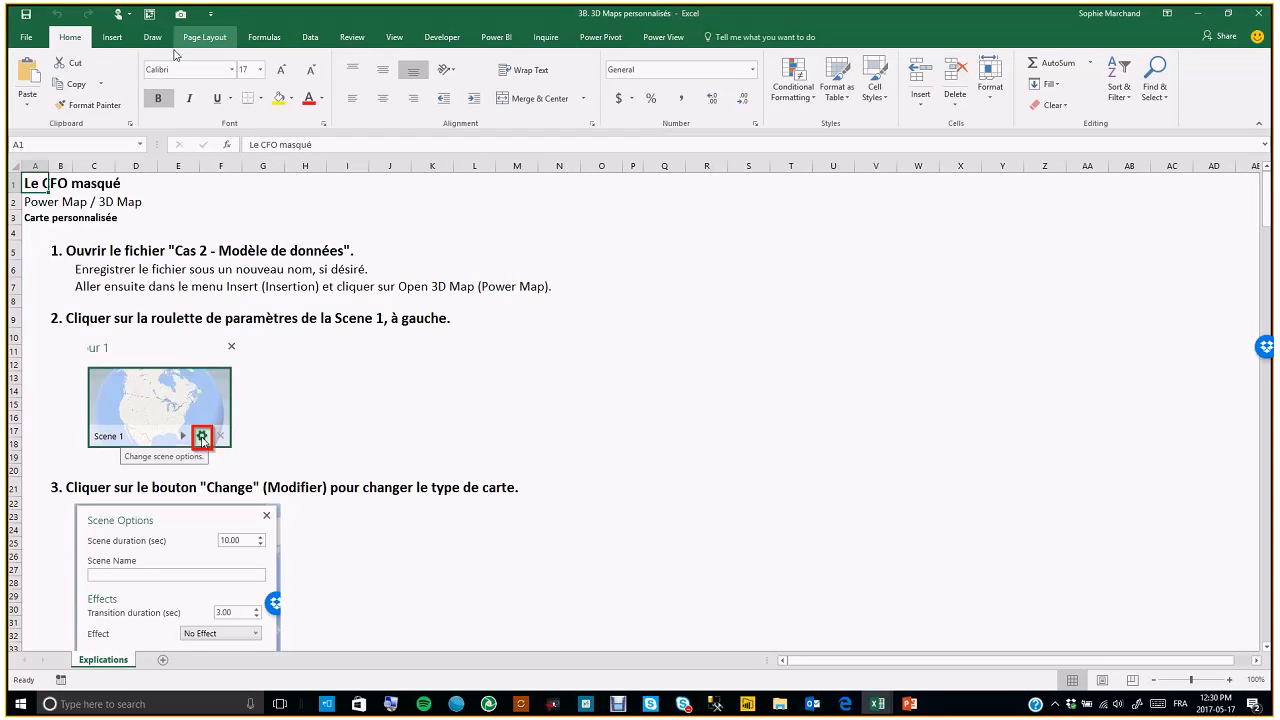
# Launch 3D Maps and open the workbook's existing Tour 1
pyautogui.click(116, 40)
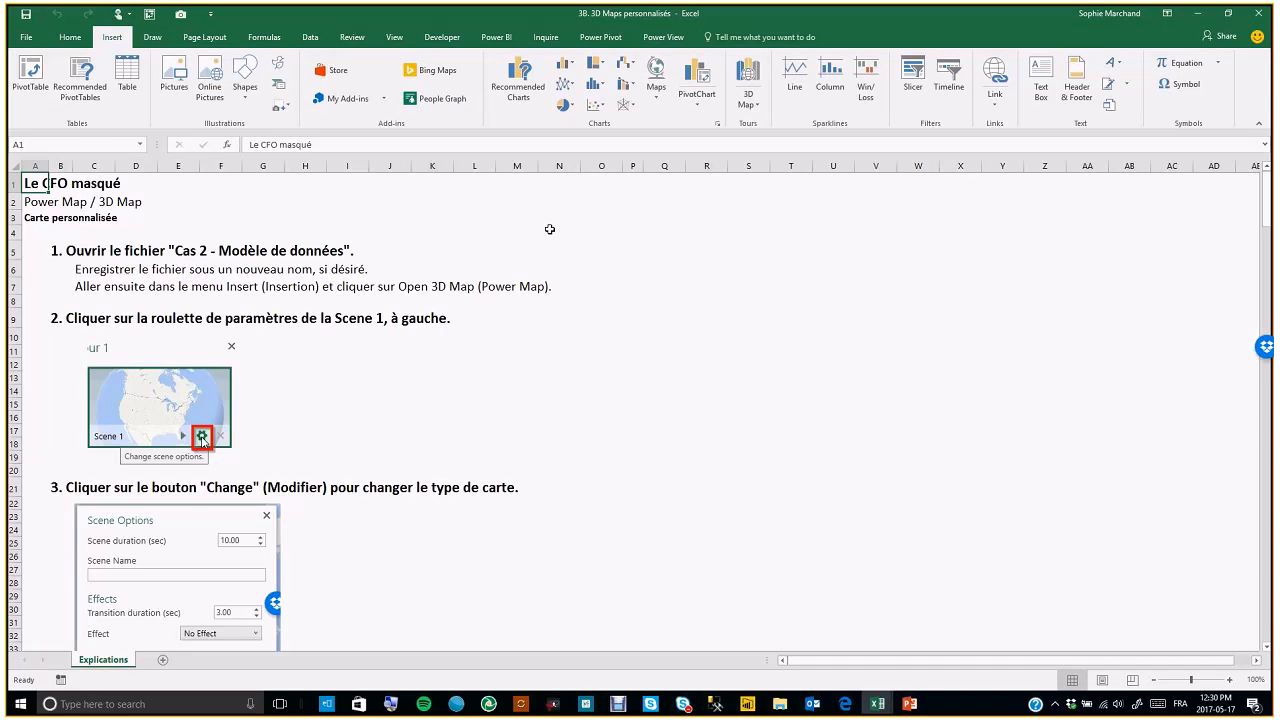
pyautogui.click(750, 104)
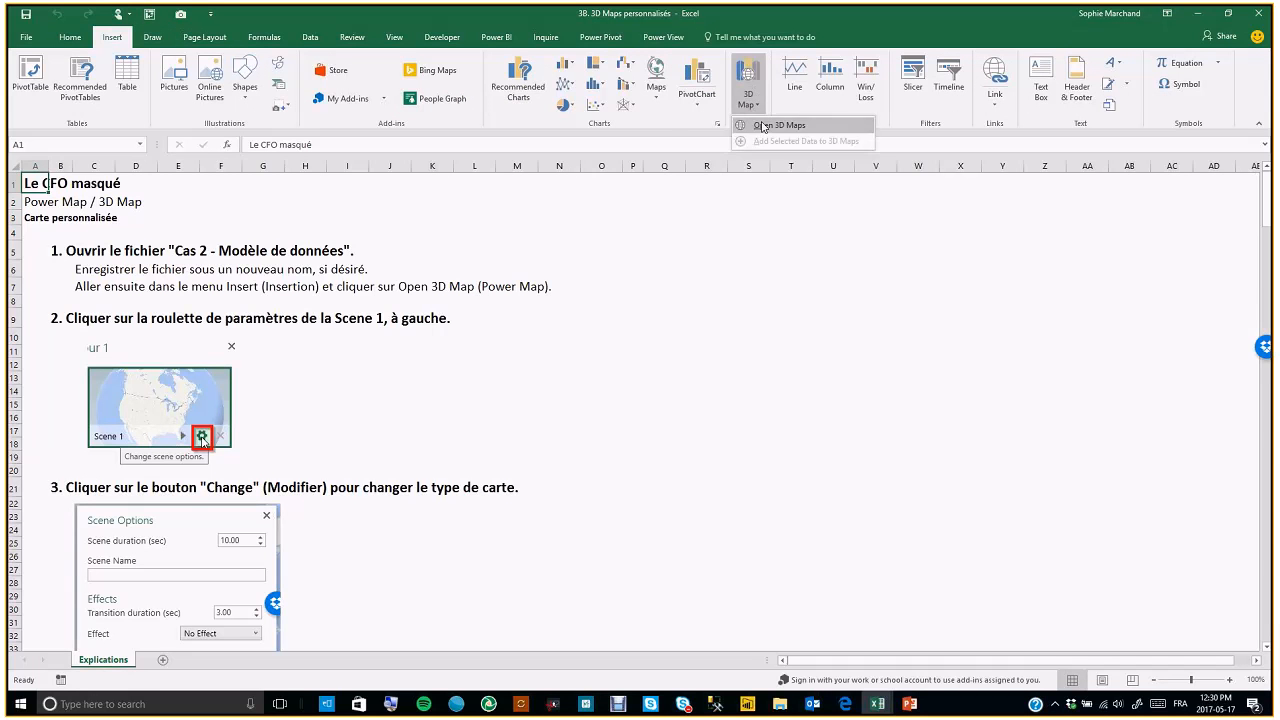
pyautogui.click(763, 126)
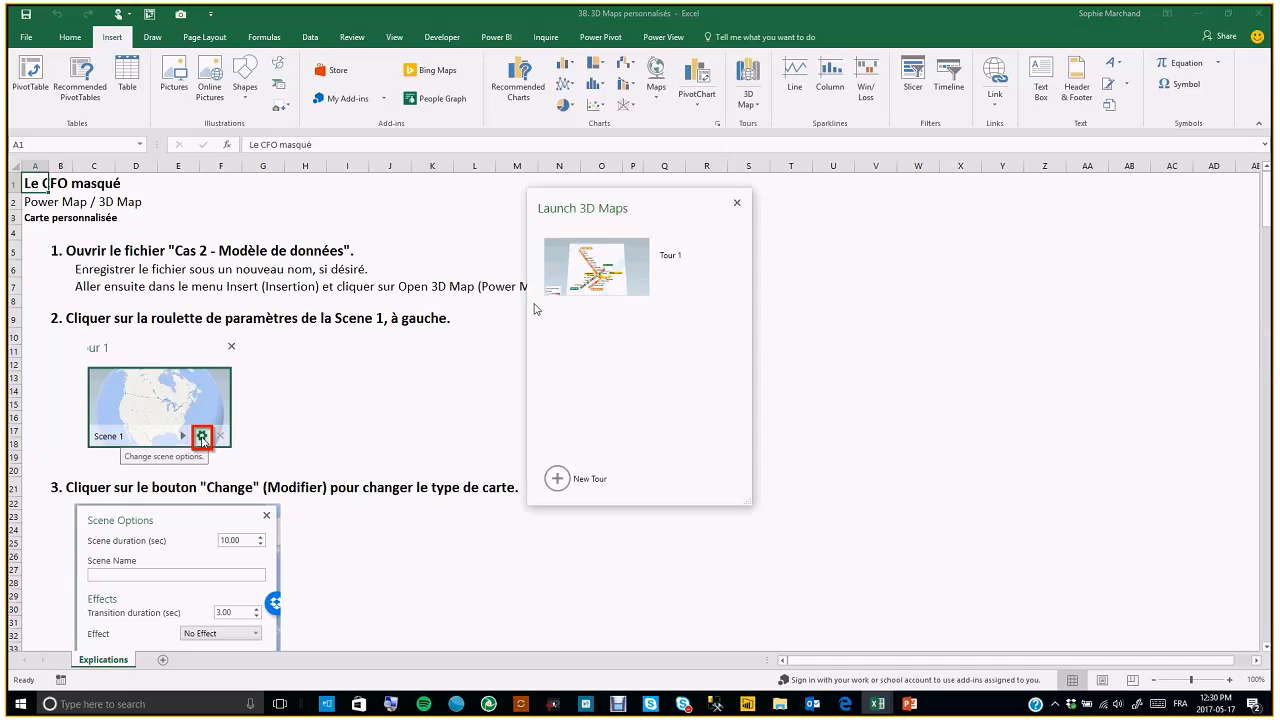
pyautogui.click(541, 299)
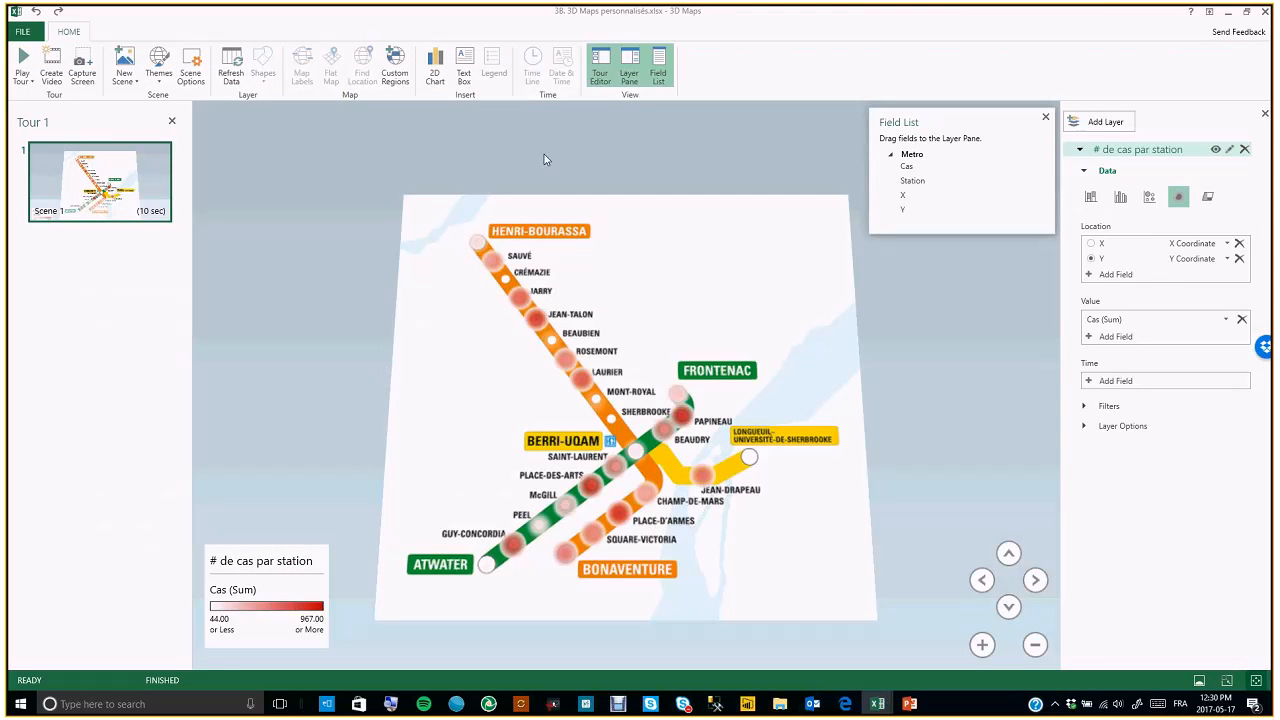
# Tilt the custom metro map view down and back up to examine the station data
pyautogui.click(1007, 608)
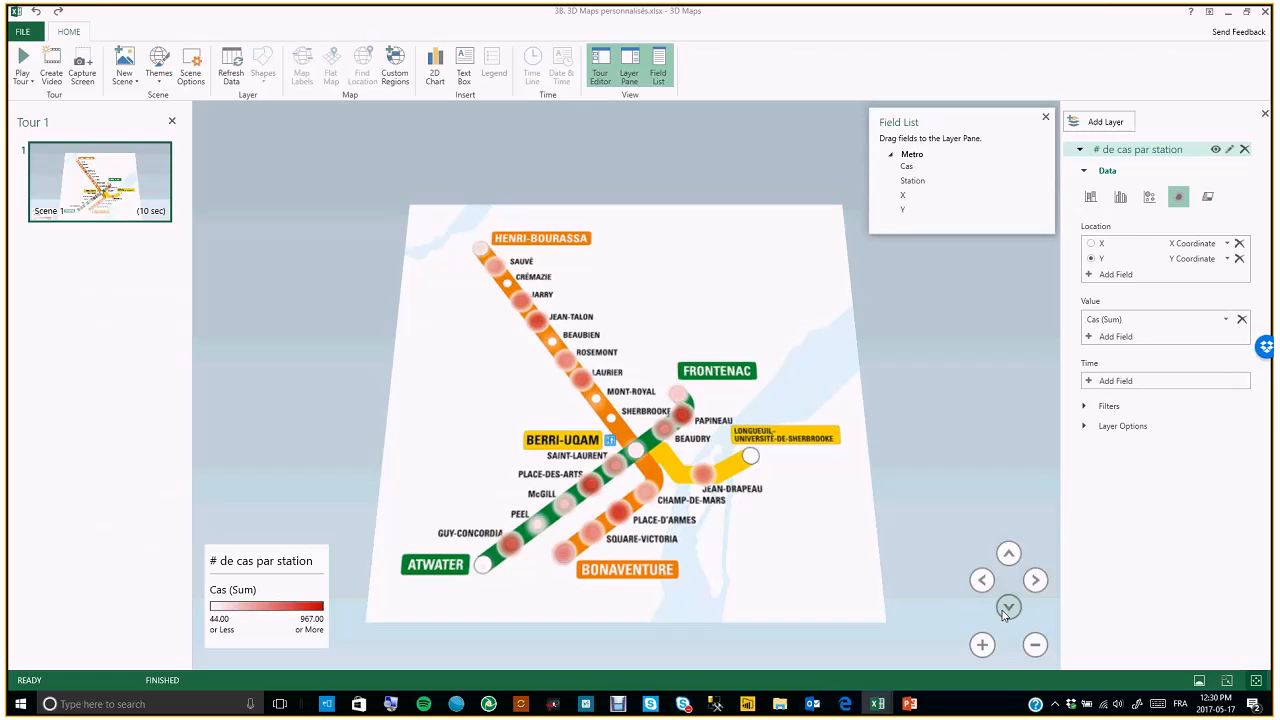
pyautogui.click(1008, 555)
pyautogui.click(1008, 555)
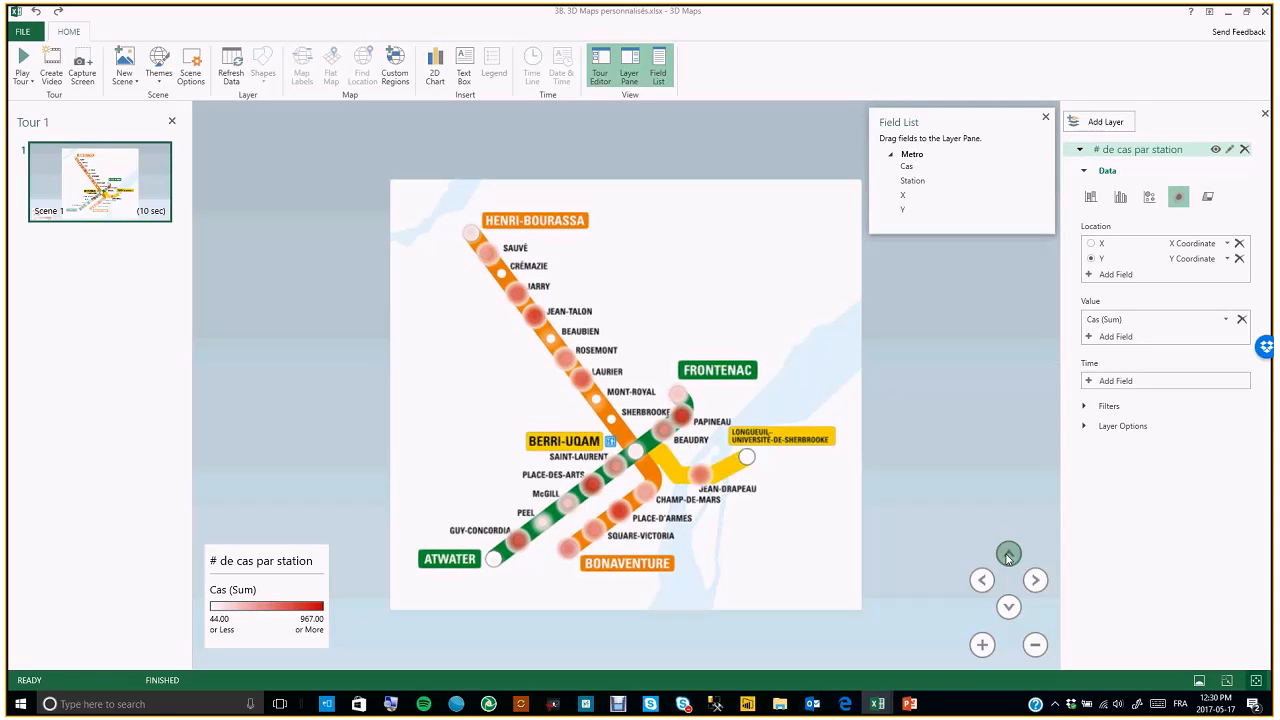
pyautogui.click(298, 614)
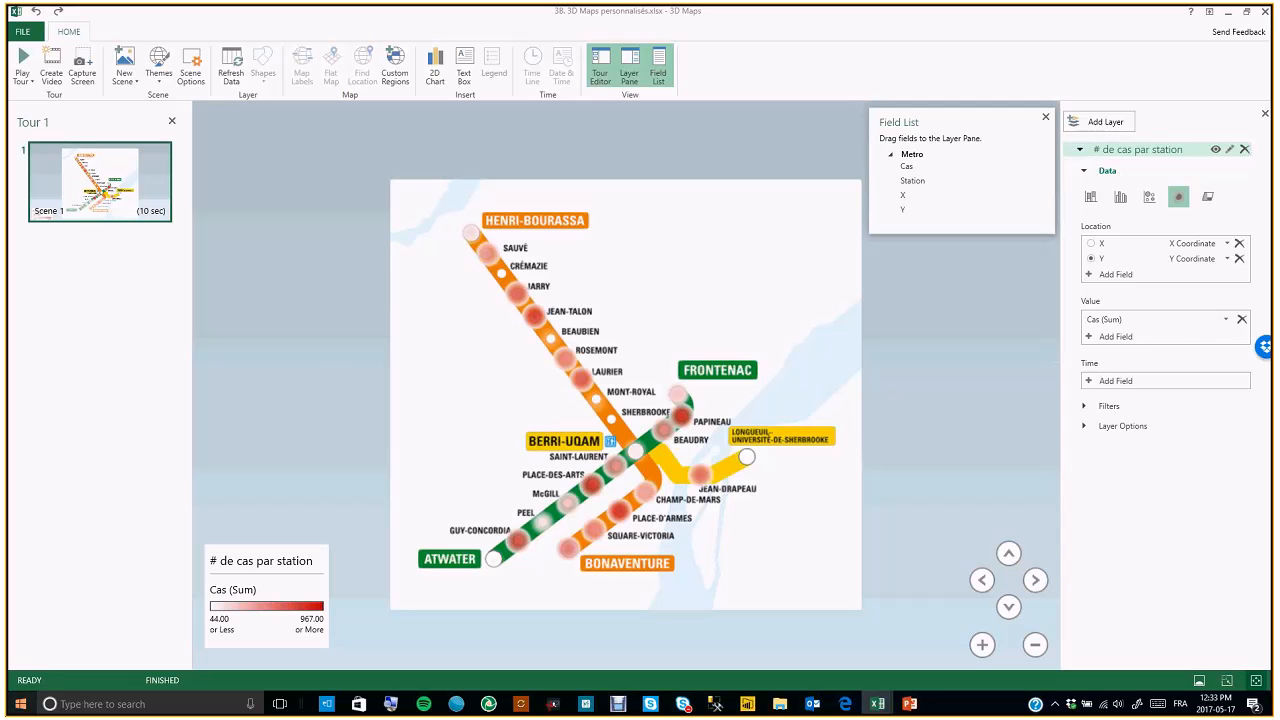
# Close 3D Maps and the 3B. 3D Maps personnalisés workbook without saving
pyautogui.click(1265, 11)
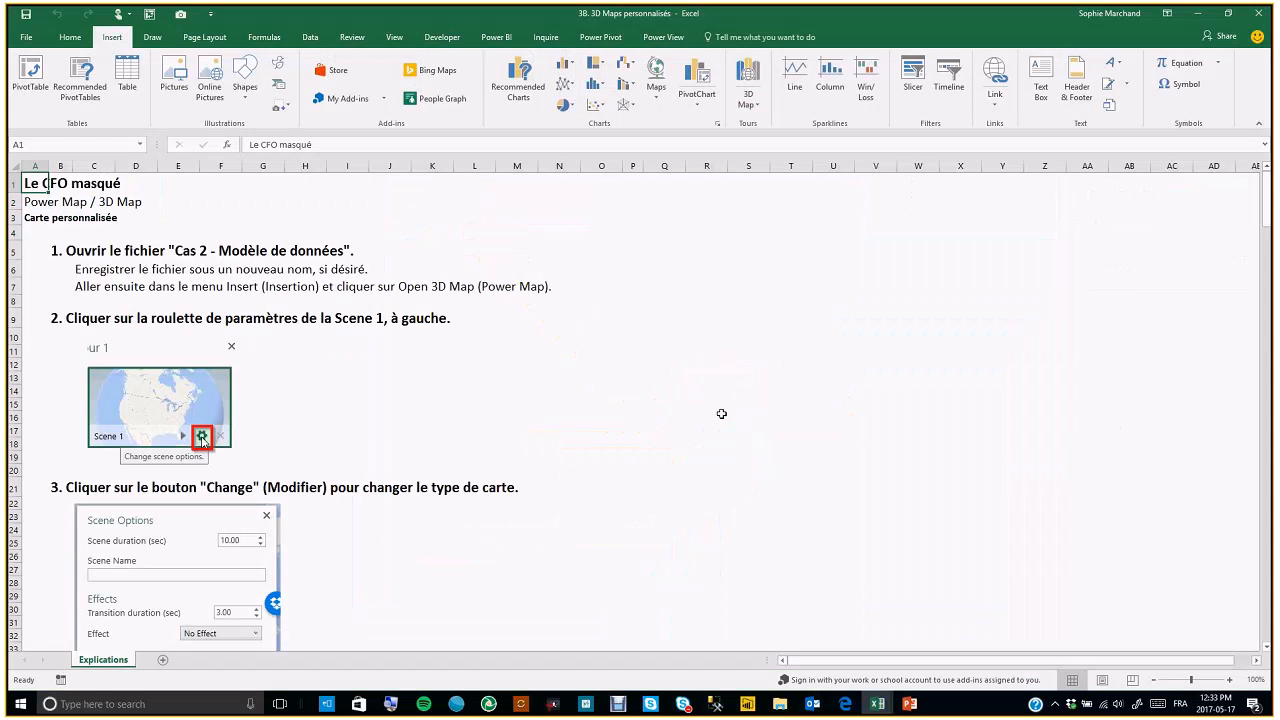
pyautogui.click(1265, 15)
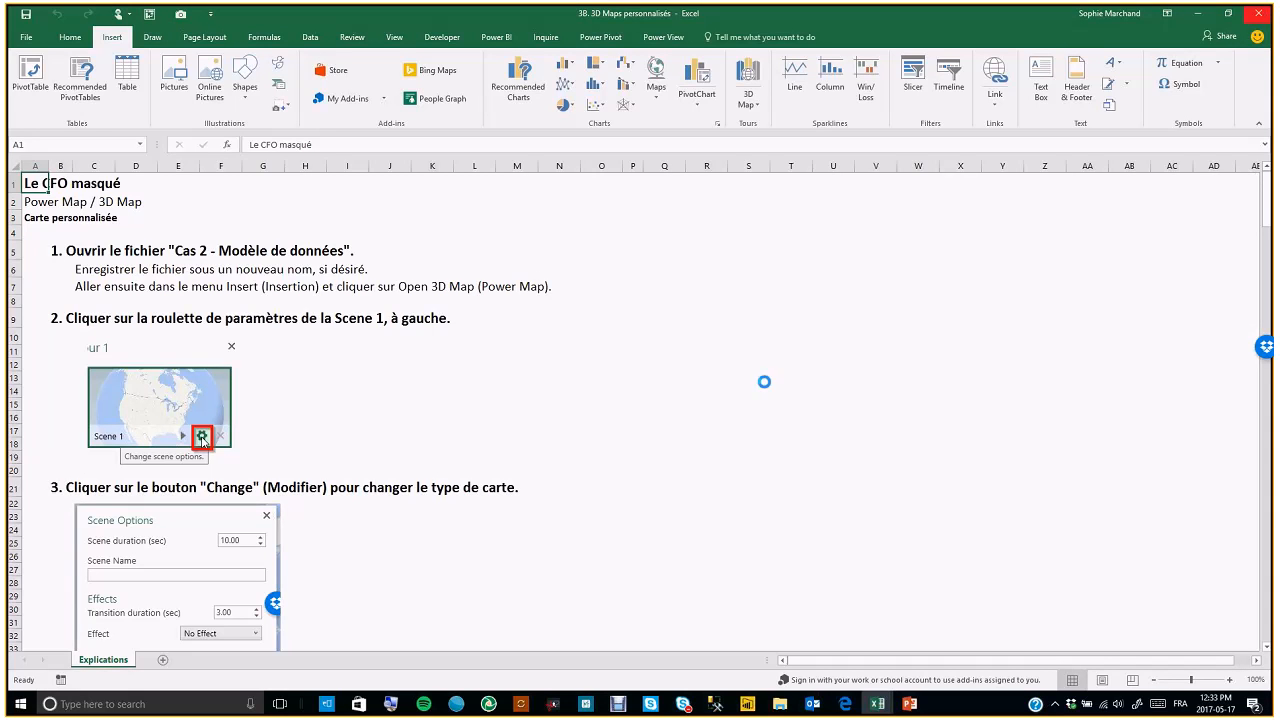
pyautogui.press('n')
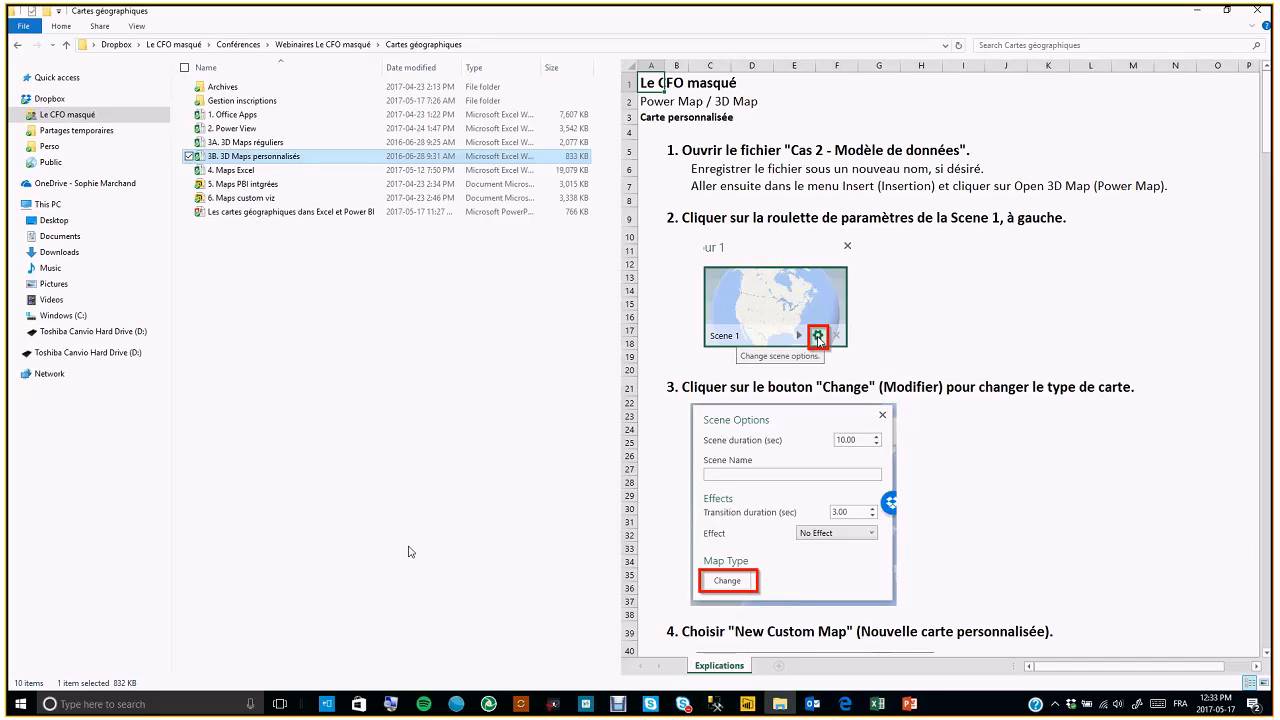
# Open the 4. Maps Excel workbook from the Cartes géographiques folder
pyautogui.click(254, 172)
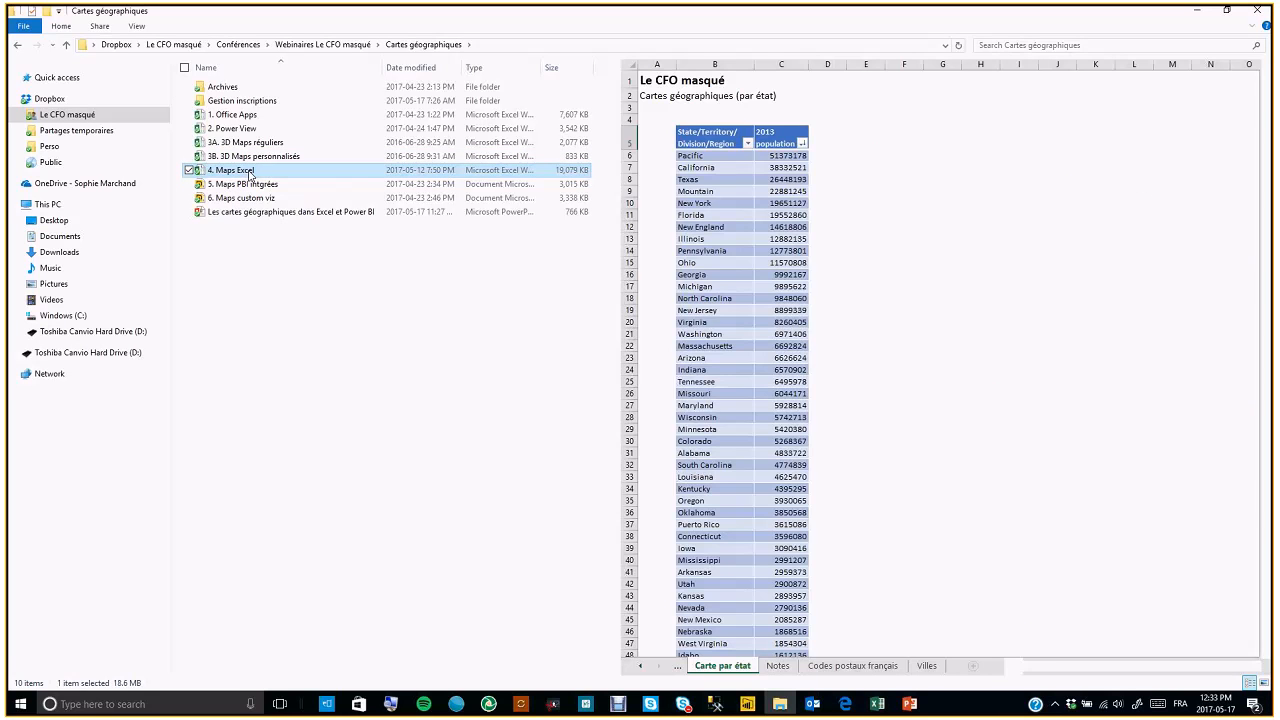
pyautogui.doubleClick(249, 172)
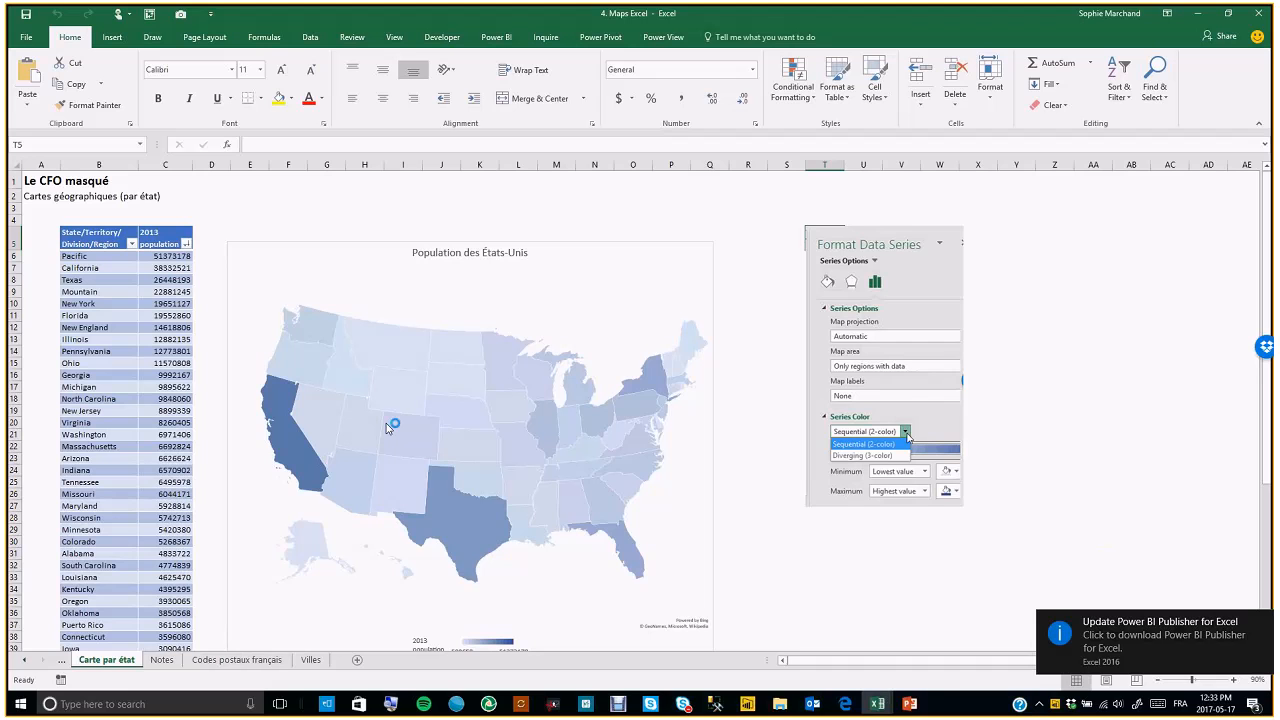
pyautogui.moveTo(387, 427)
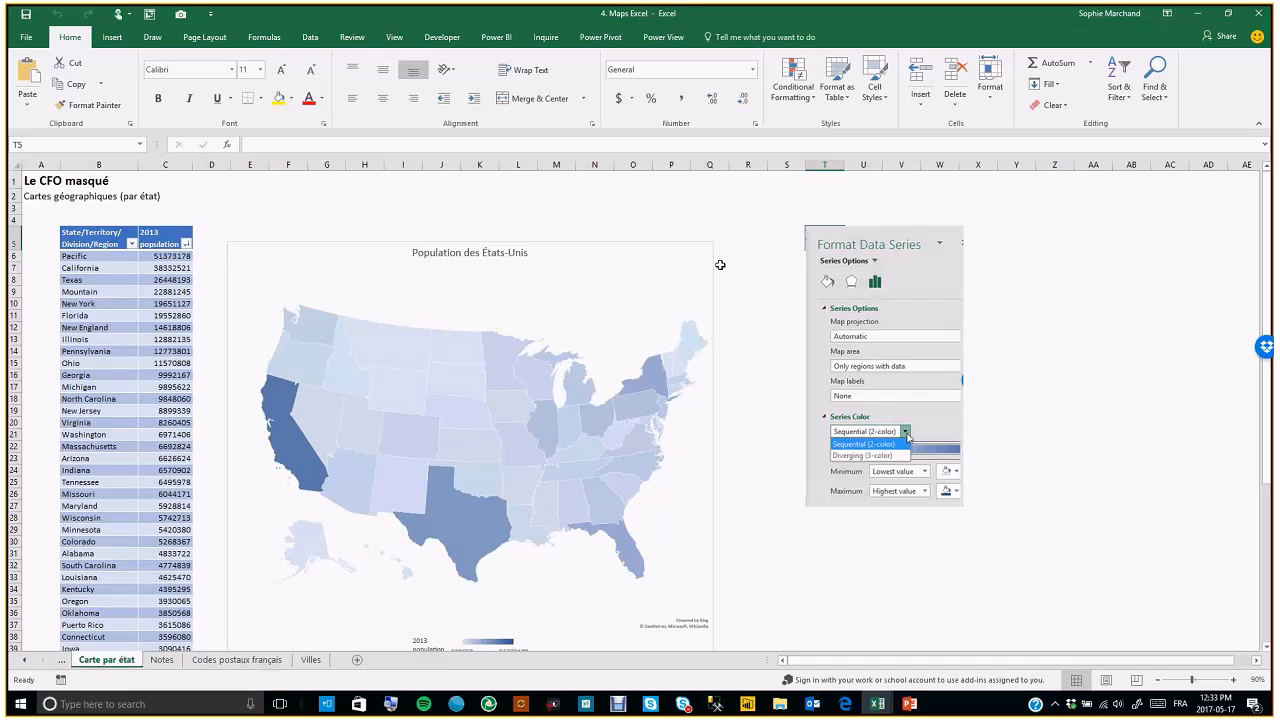
pyautogui.click(113, 38)
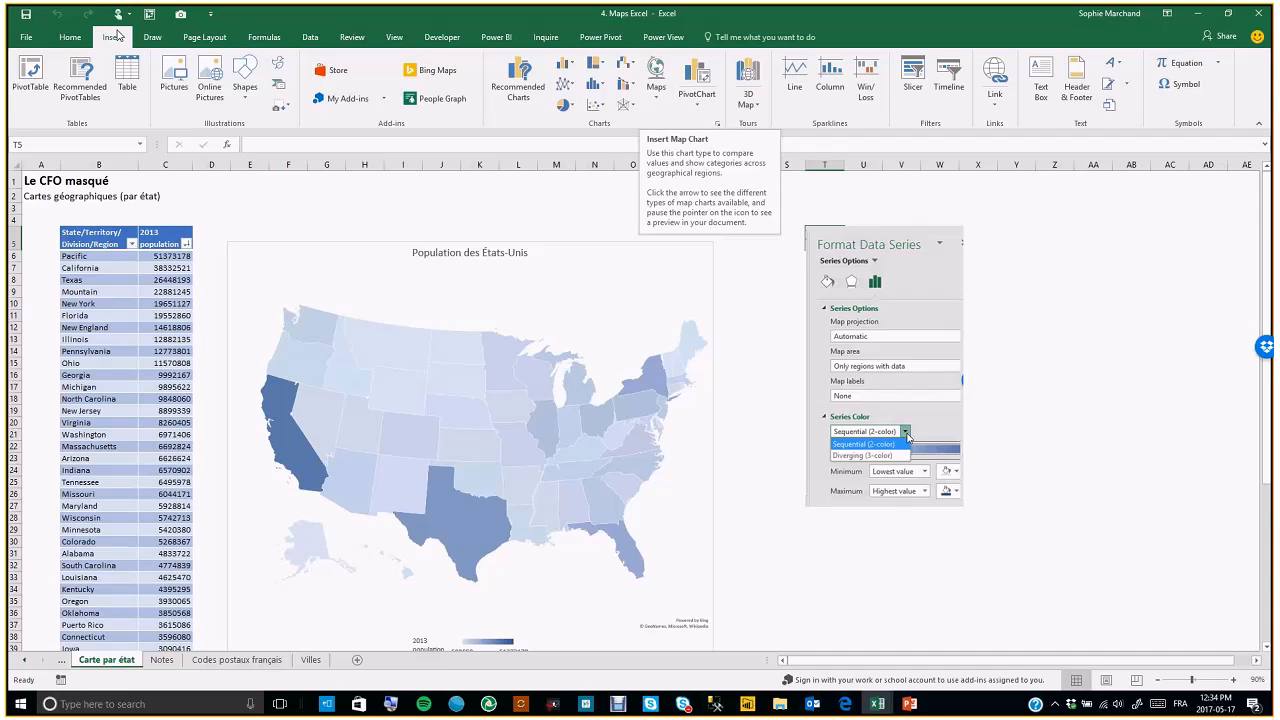
pyautogui.click(655, 85)
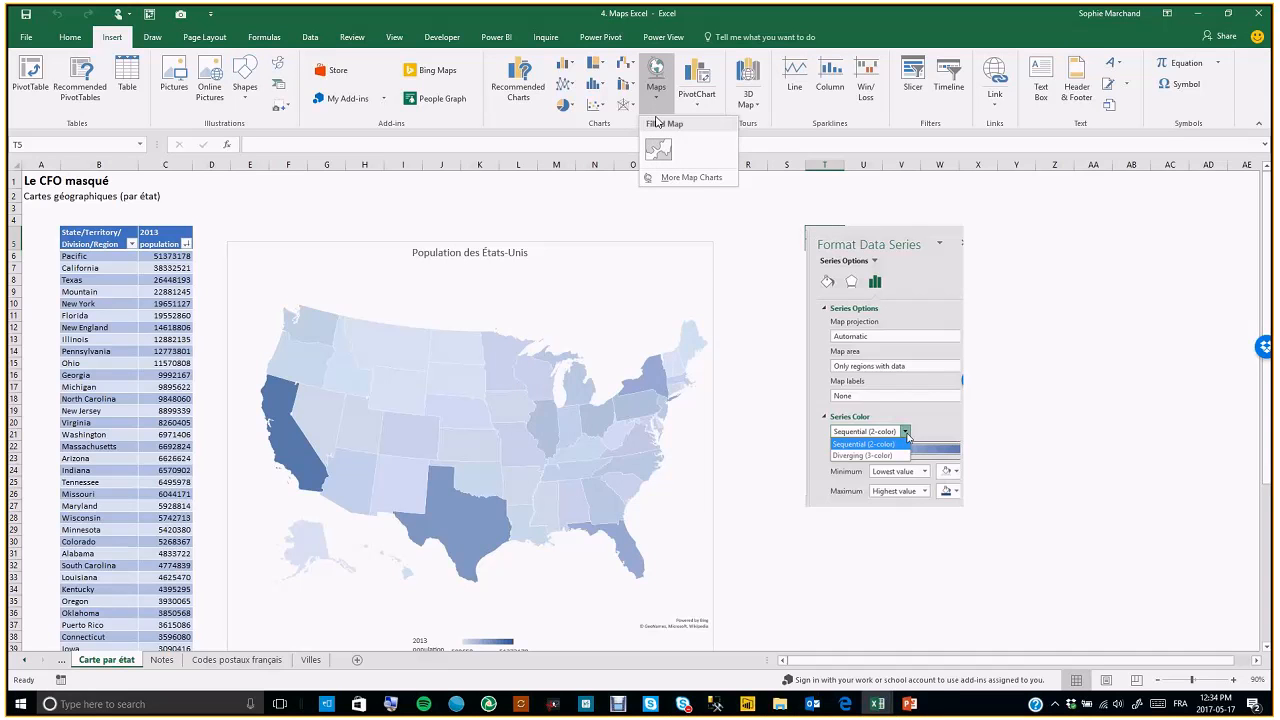
pyautogui.click(591, 194)
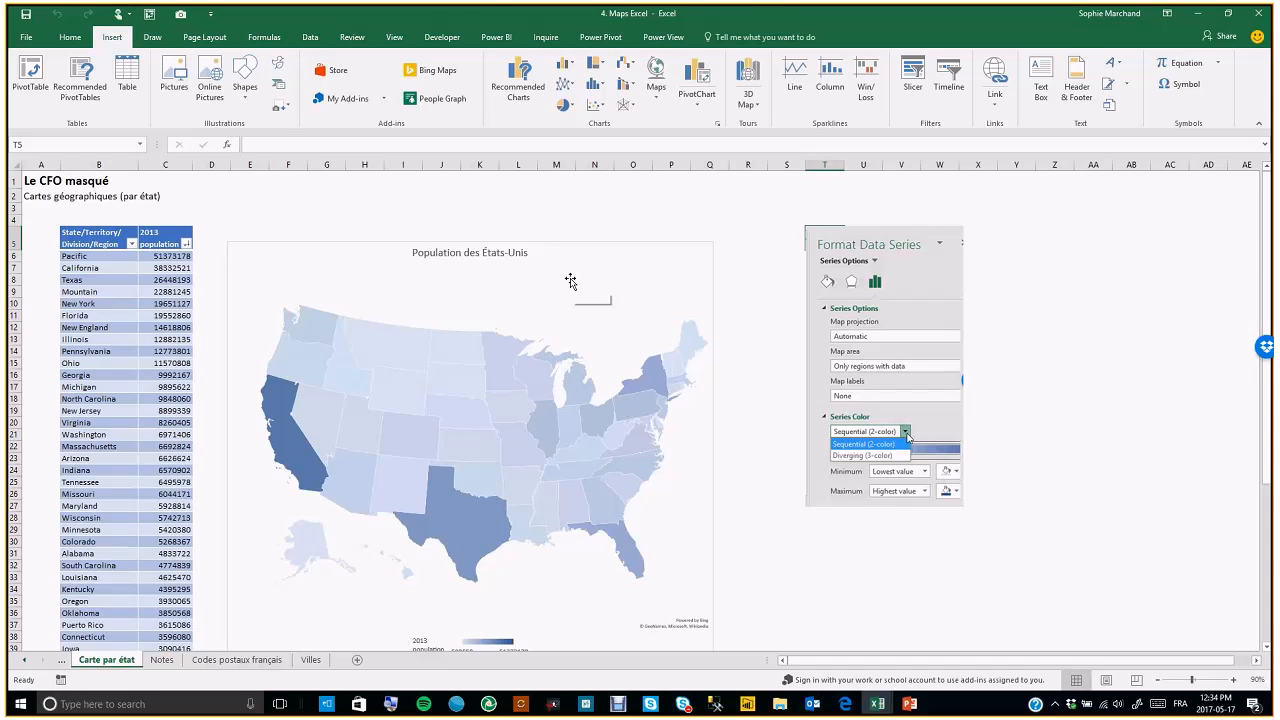
pyautogui.click(100, 268)
pyautogui.moveTo(76, 242); pyautogui.dragTo(160, 411)
pyautogui.click(82, 268)
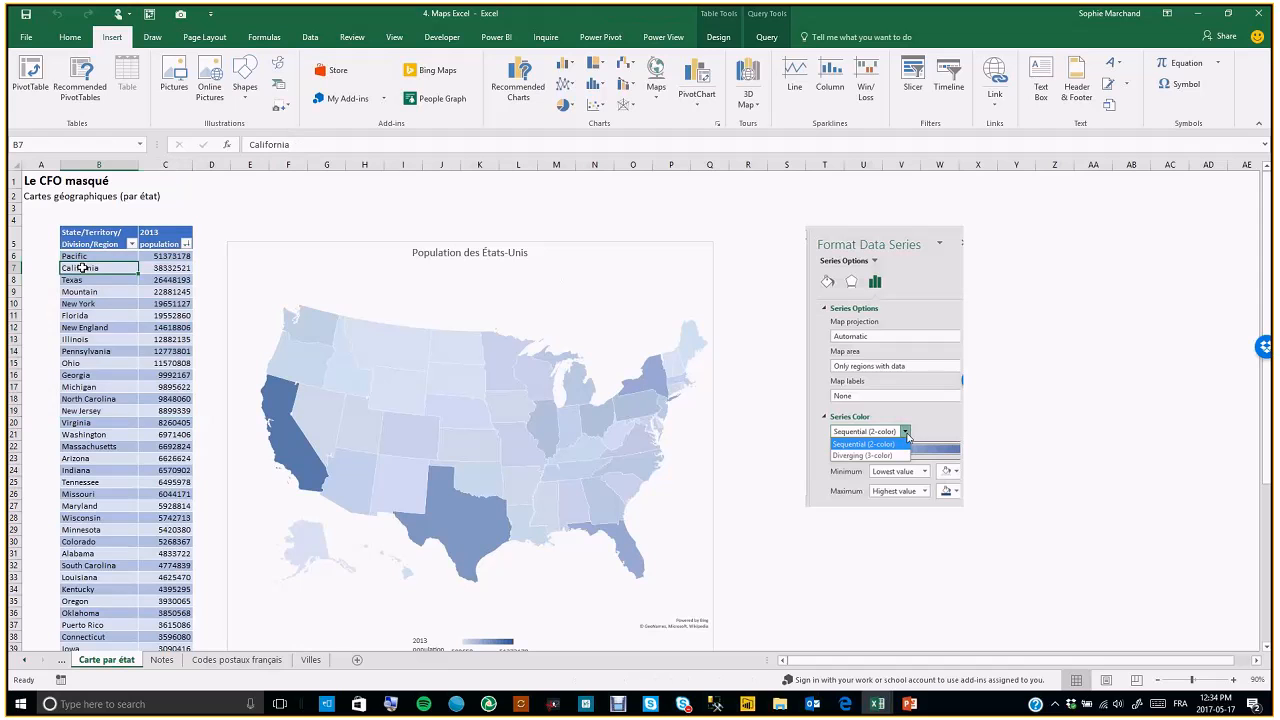
pyautogui.press('Left')
pyautogui.press('Right')
pyautogui.press('Left')
pyautogui.press('Right')
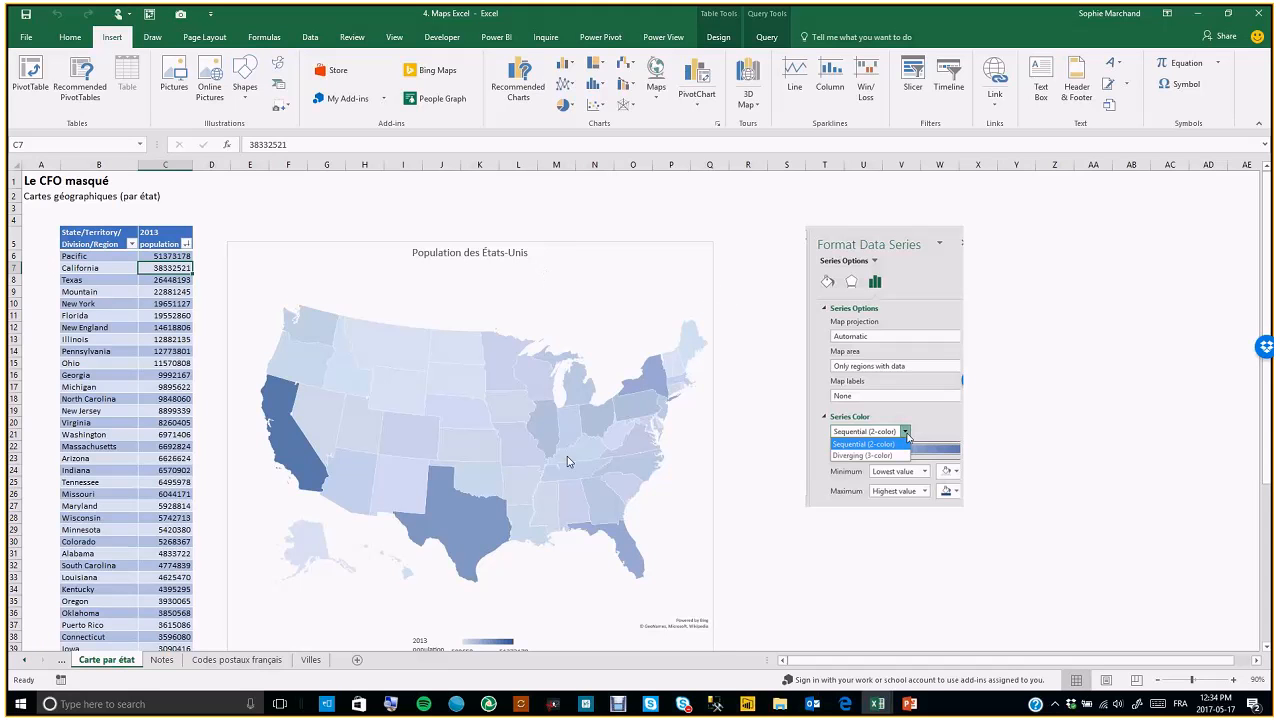
# Open Format Data Series for the US population map chart and set its series color to Diverging (3-color)
pyautogui.click(702, 262)
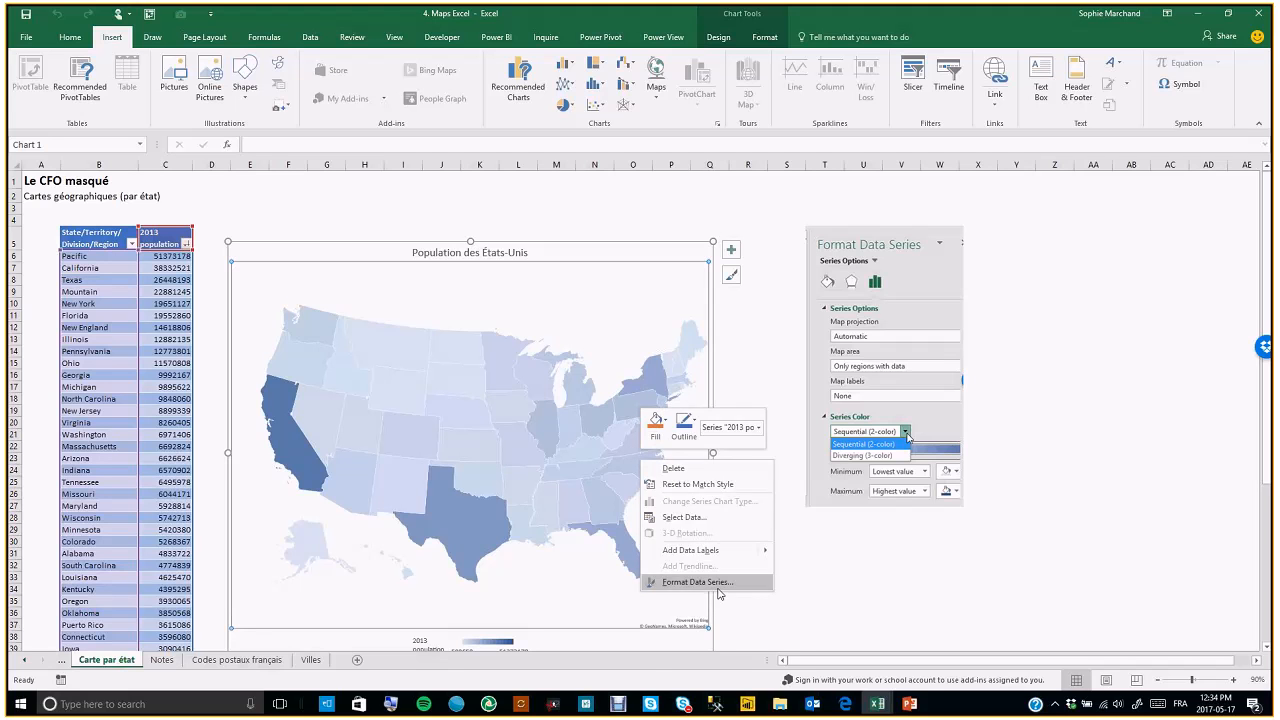
pyautogui.click(718, 588)
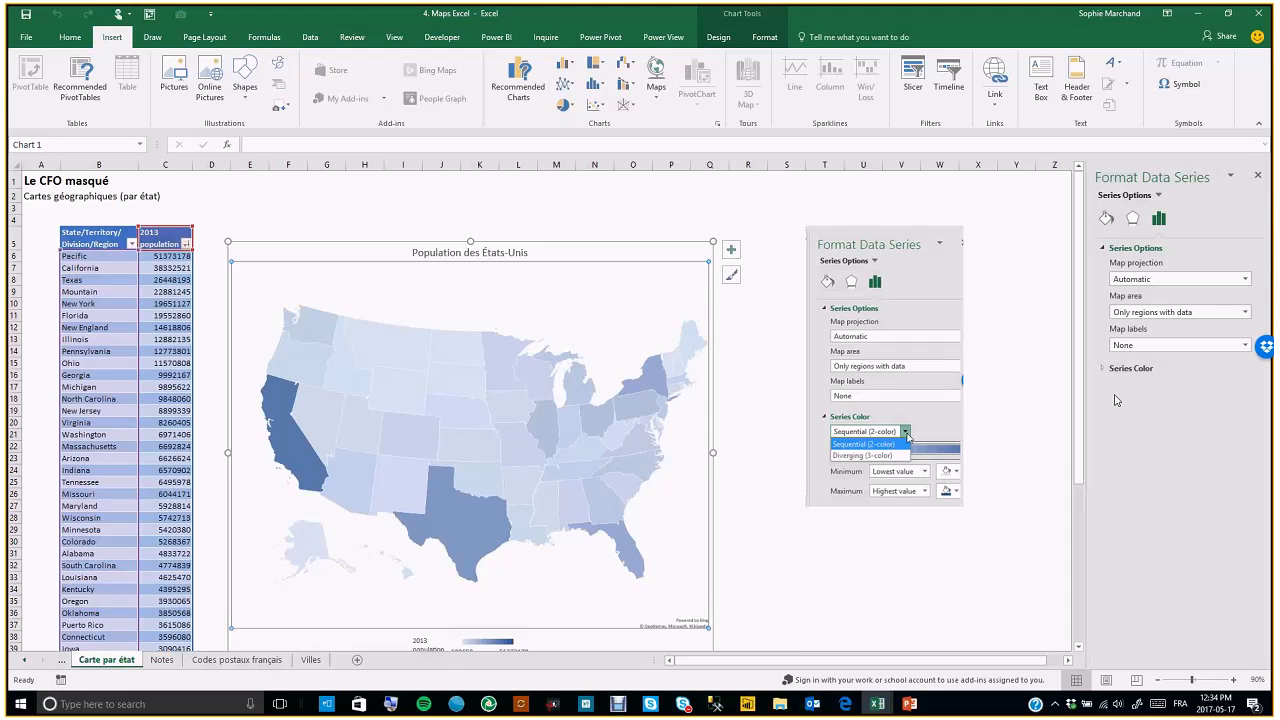
pyautogui.click(1106, 220)
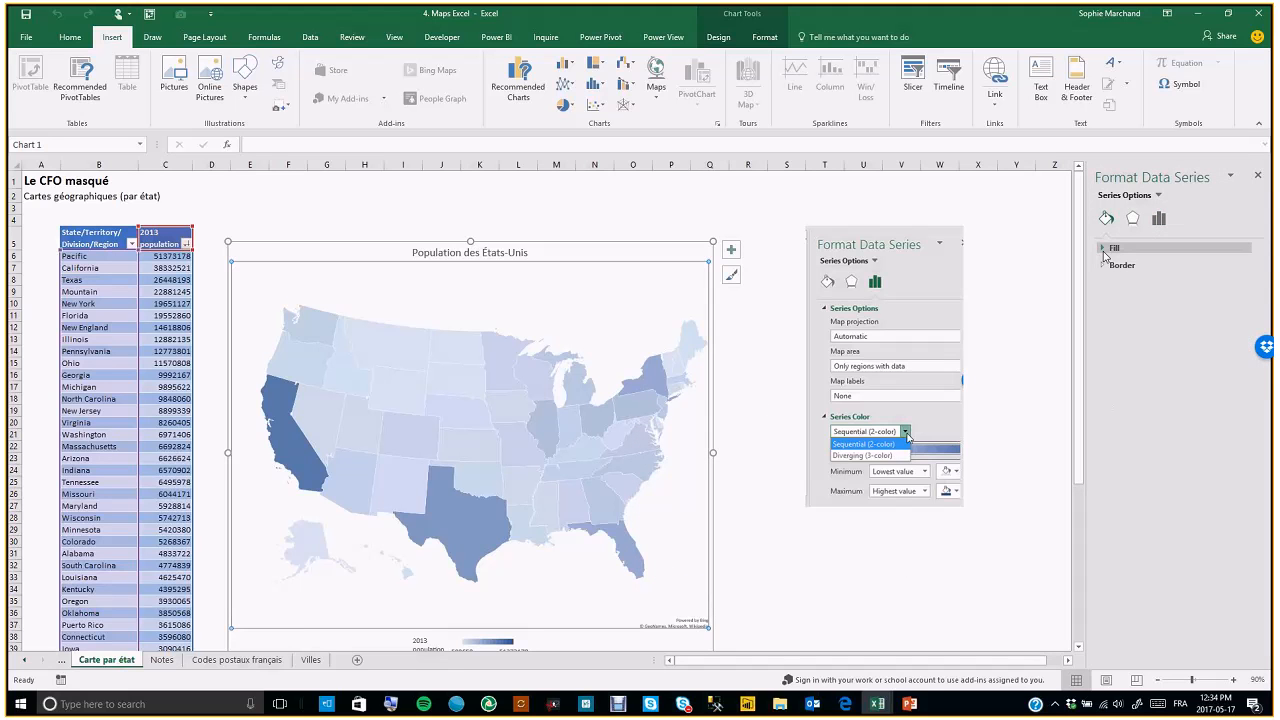
pyautogui.click(1104, 250)
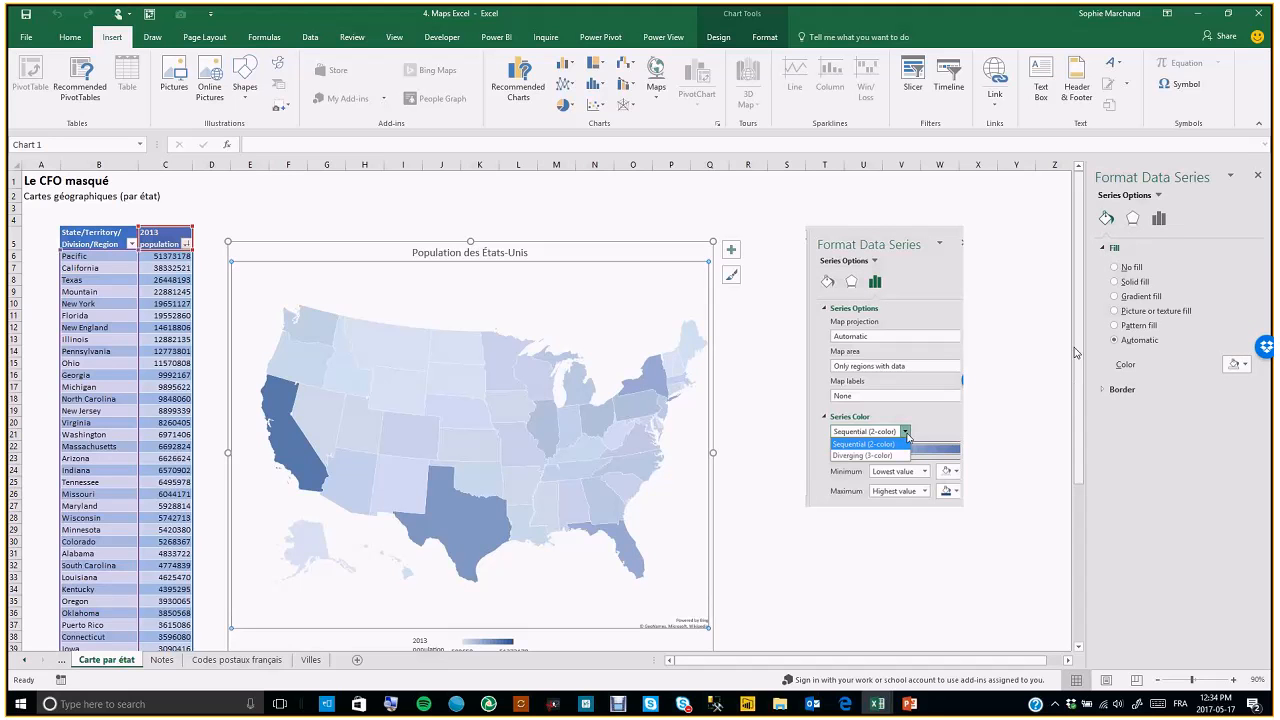
pyautogui.click(1160, 222)
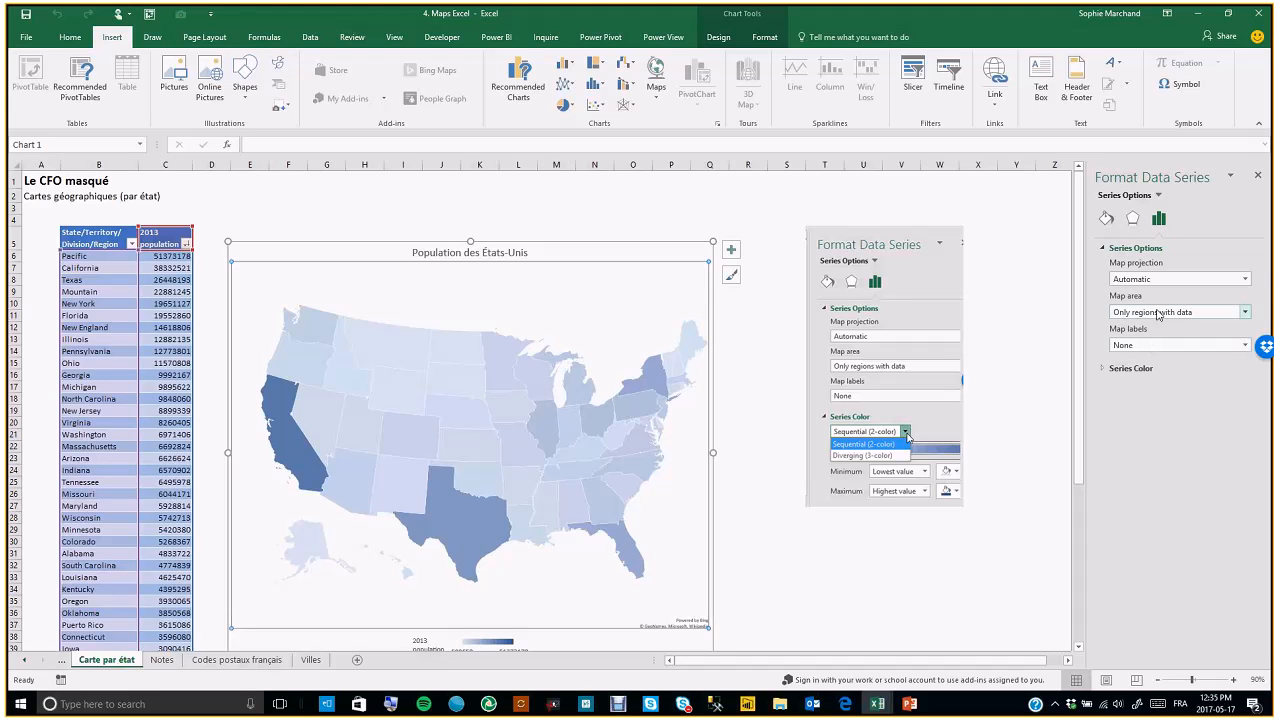
pyautogui.click(1130, 368)
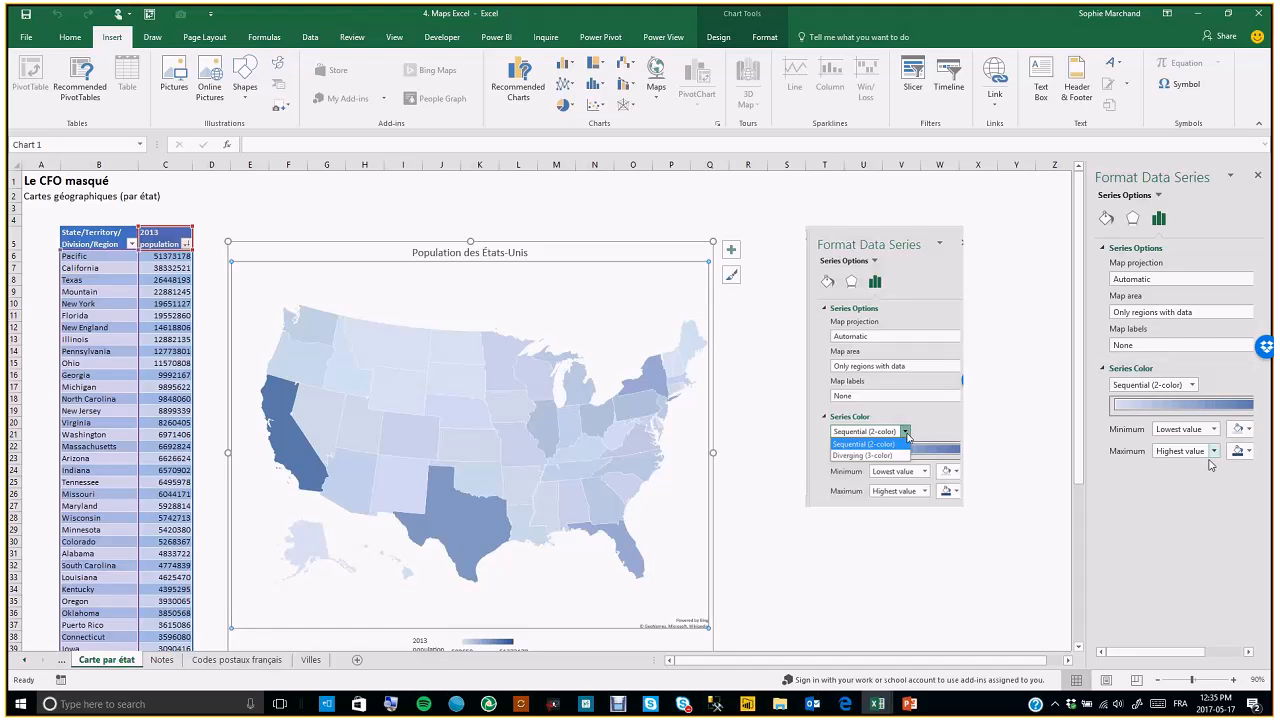
pyautogui.click(1192, 385)
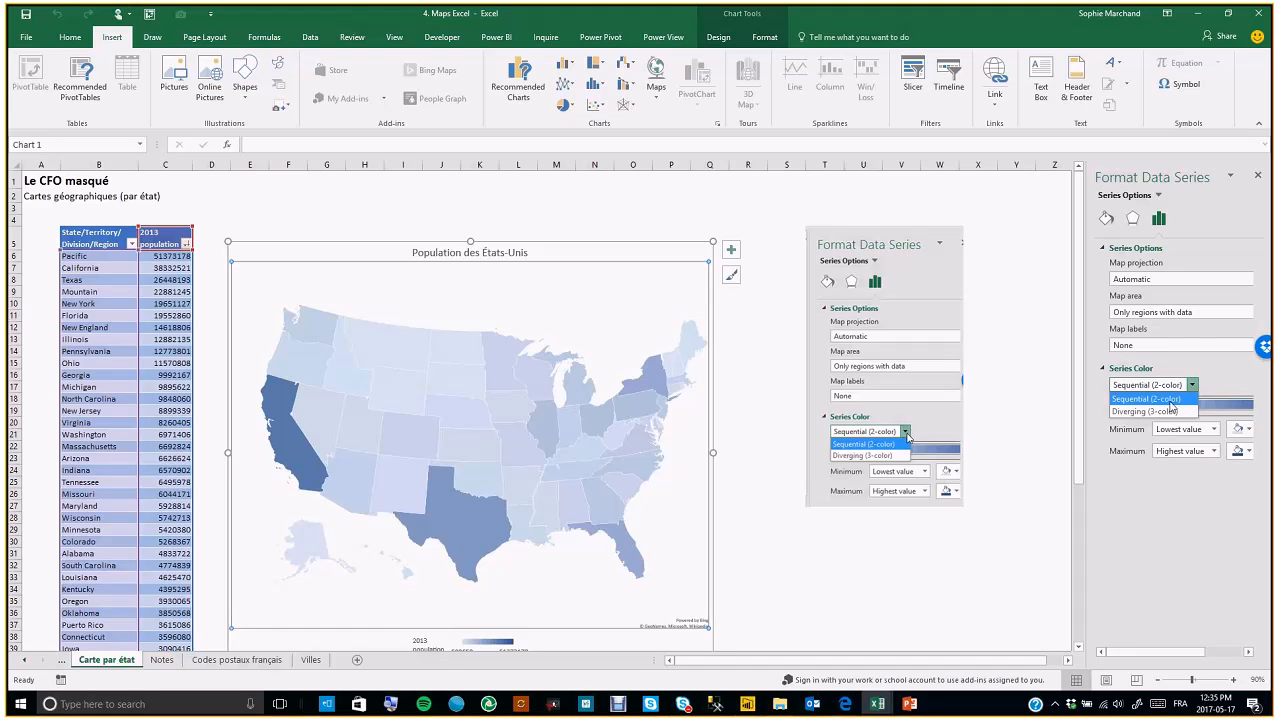
pyautogui.click(1171, 410)
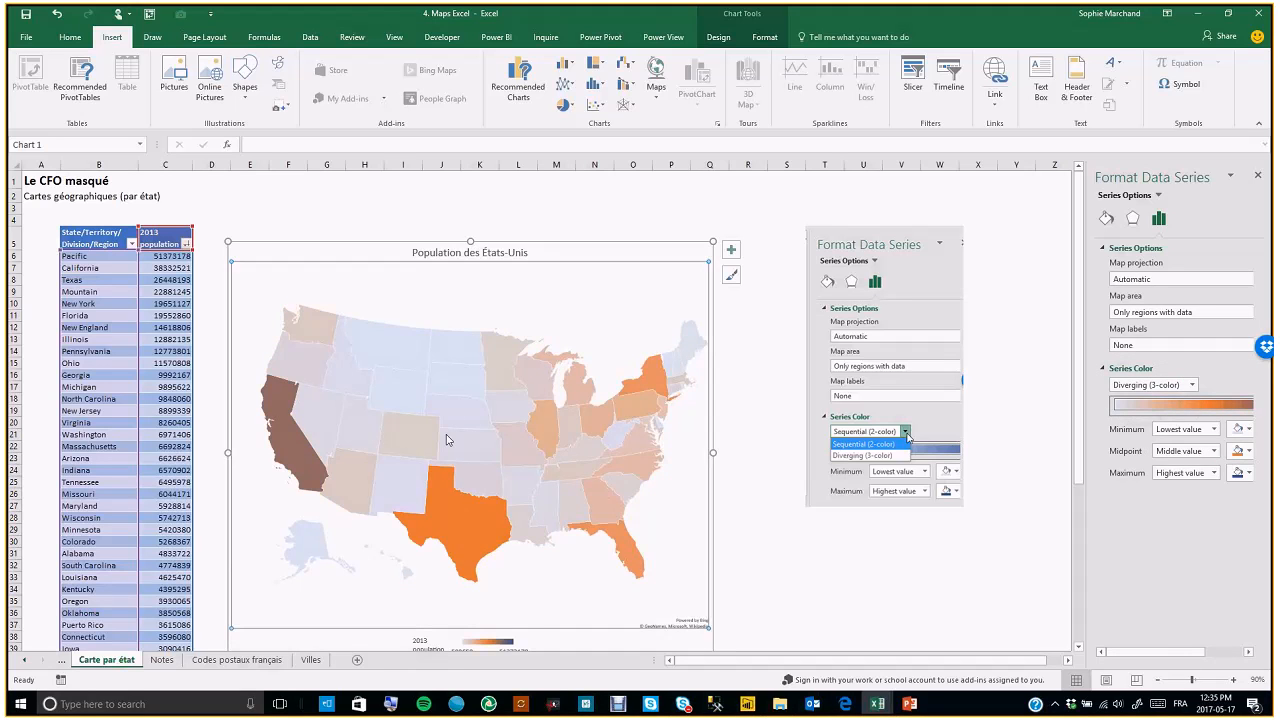
# Set the US population map chart's series color to Sequential (2-color) and deselect the chart
pyautogui.click(1191, 386)
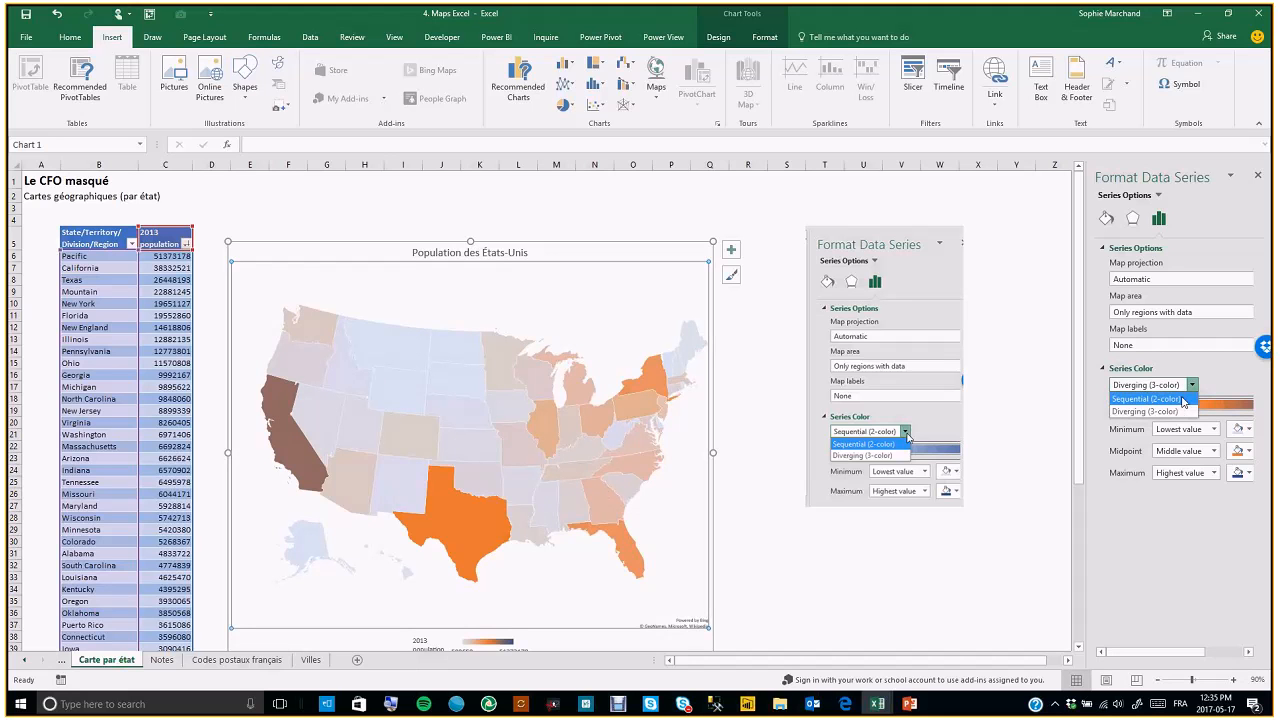
pyautogui.click(1183, 400)
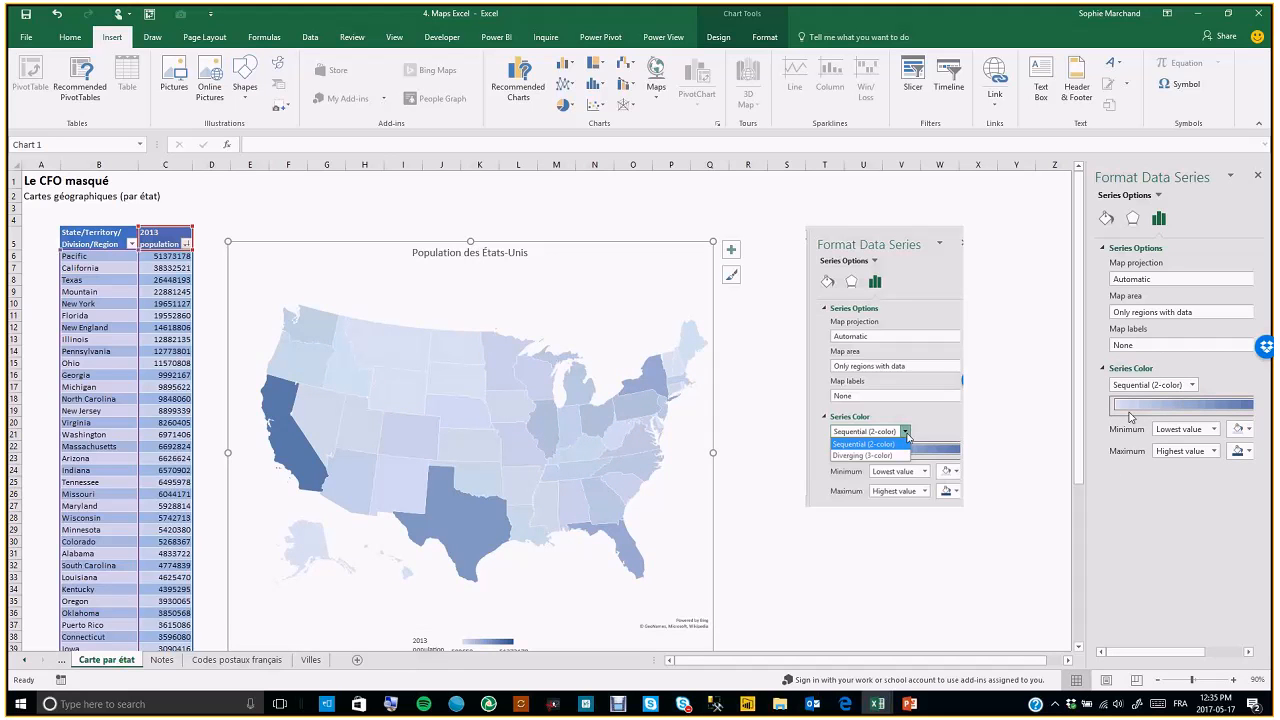
pyautogui.click(988, 308)
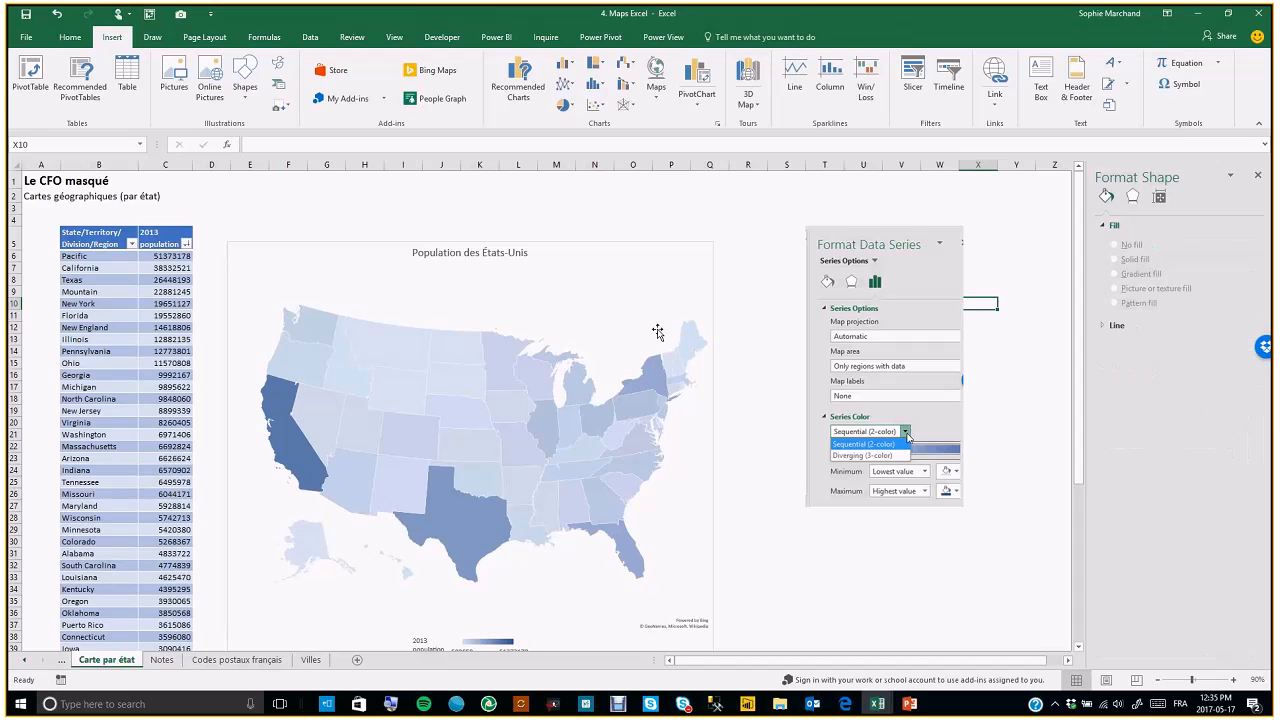
# Scroll through the state population table and the filled map chart to examine the data
pyautogui.scroll(-1, 771, 373)
pyautogui.scroll(-2, 673, 378)
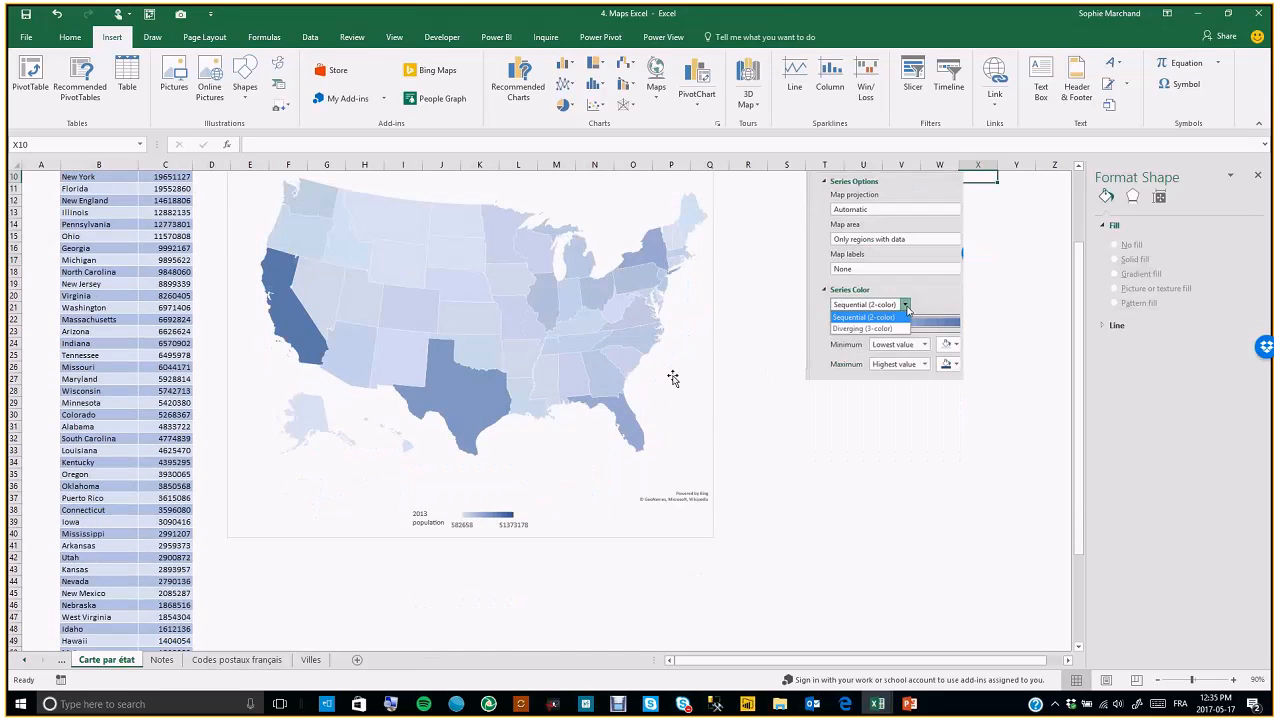
pyautogui.scroll(2, 682, 205)
pyautogui.click(682, 205)
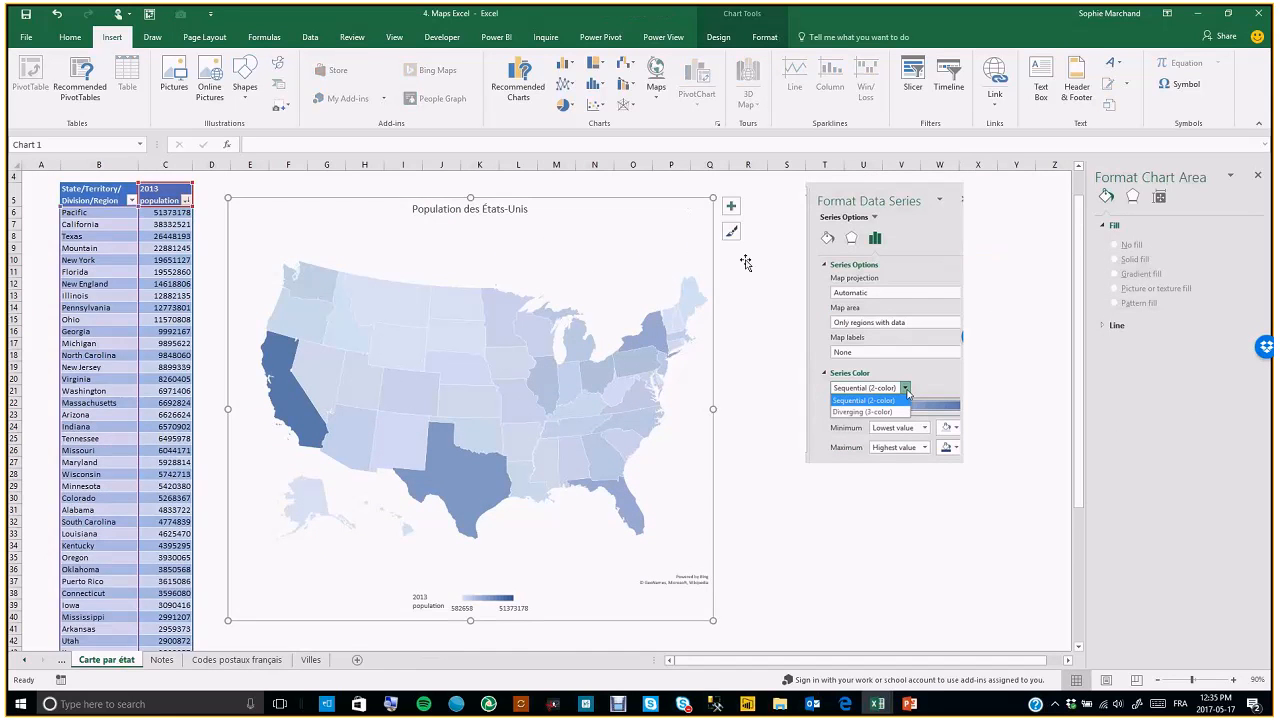
pyautogui.click(745, 262)
pyautogui.scroll(1, 748, 275)
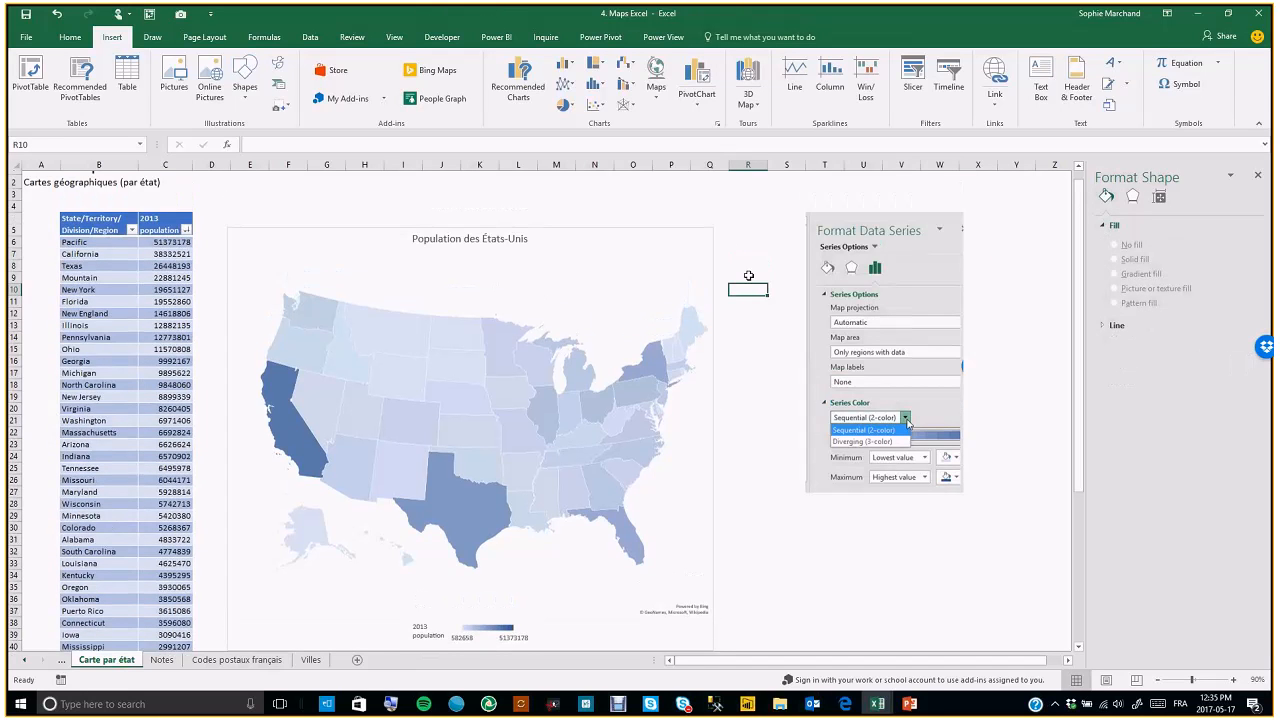
pyautogui.scroll(1, 748, 275)
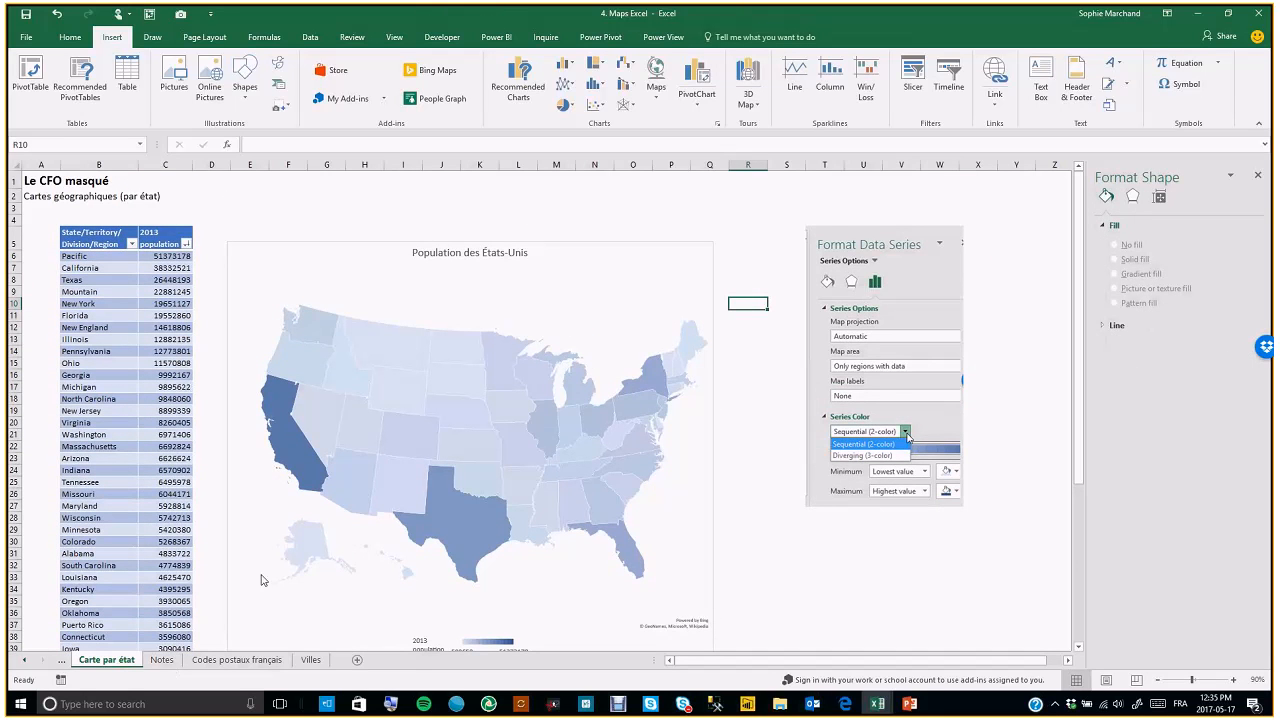
pyautogui.scroll(-9, 750, 537)
pyautogui.scroll(-1, 750, 537)
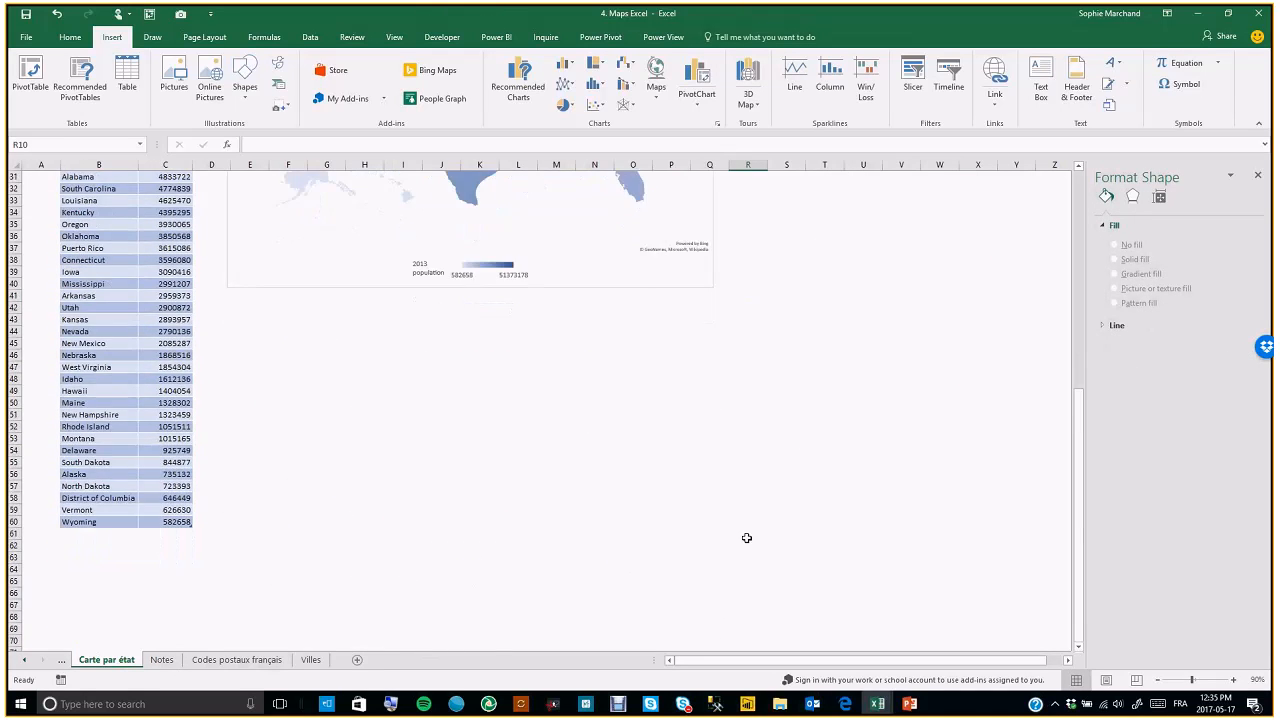
pyautogui.scroll(10, 747, 538)
# Glance at the Notes sheet, return to Carte par état and browse the New York state and population cells
pyautogui.click(161, 660)
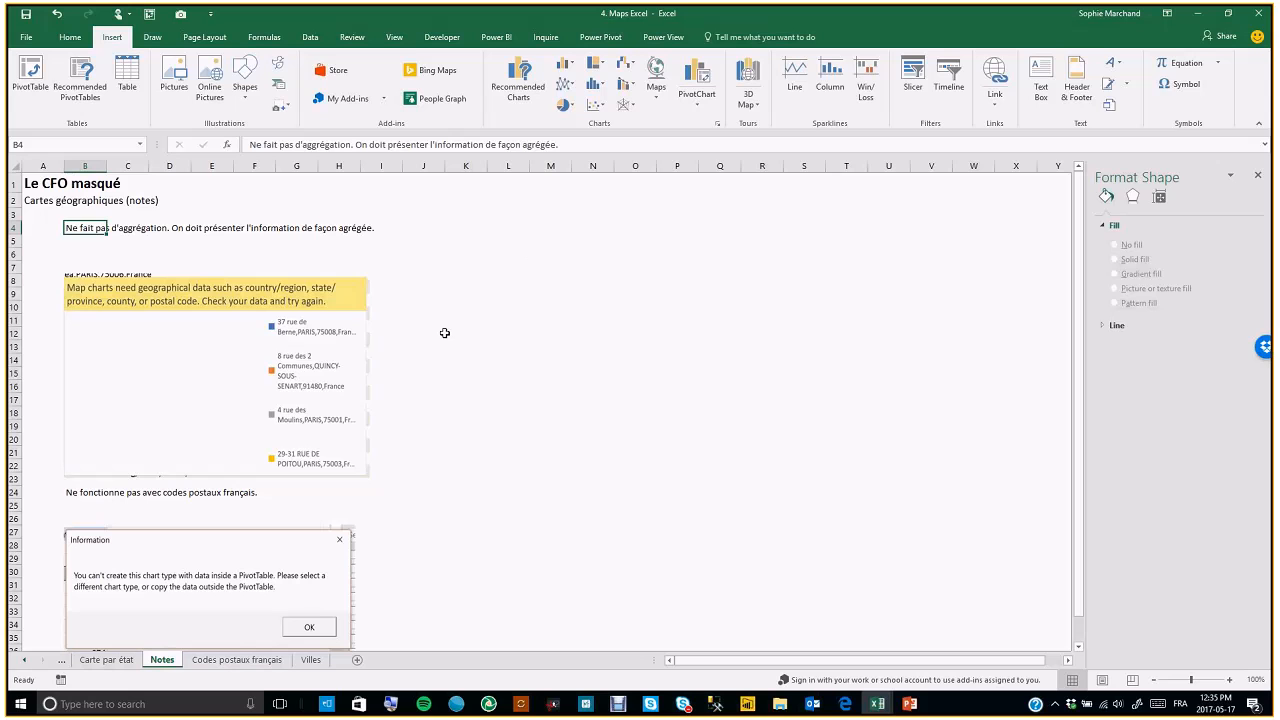
pyautogui.click(105, 660)
pyautogui.click(163, 303)
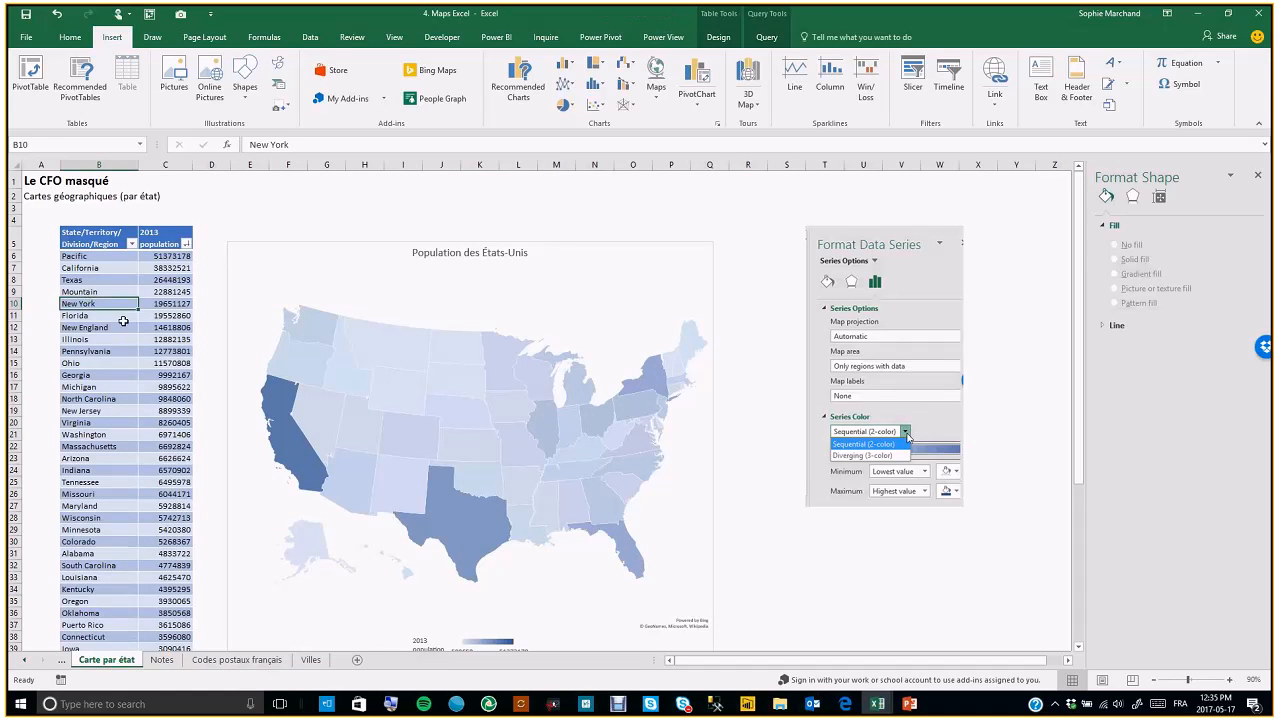
pyautogui.press('Left')
pyautogui.press('Down')
pyautogui.press('Down')
pyautogui.press('Up')
pyautogui.press('Up')
pyautogui.press('Right')
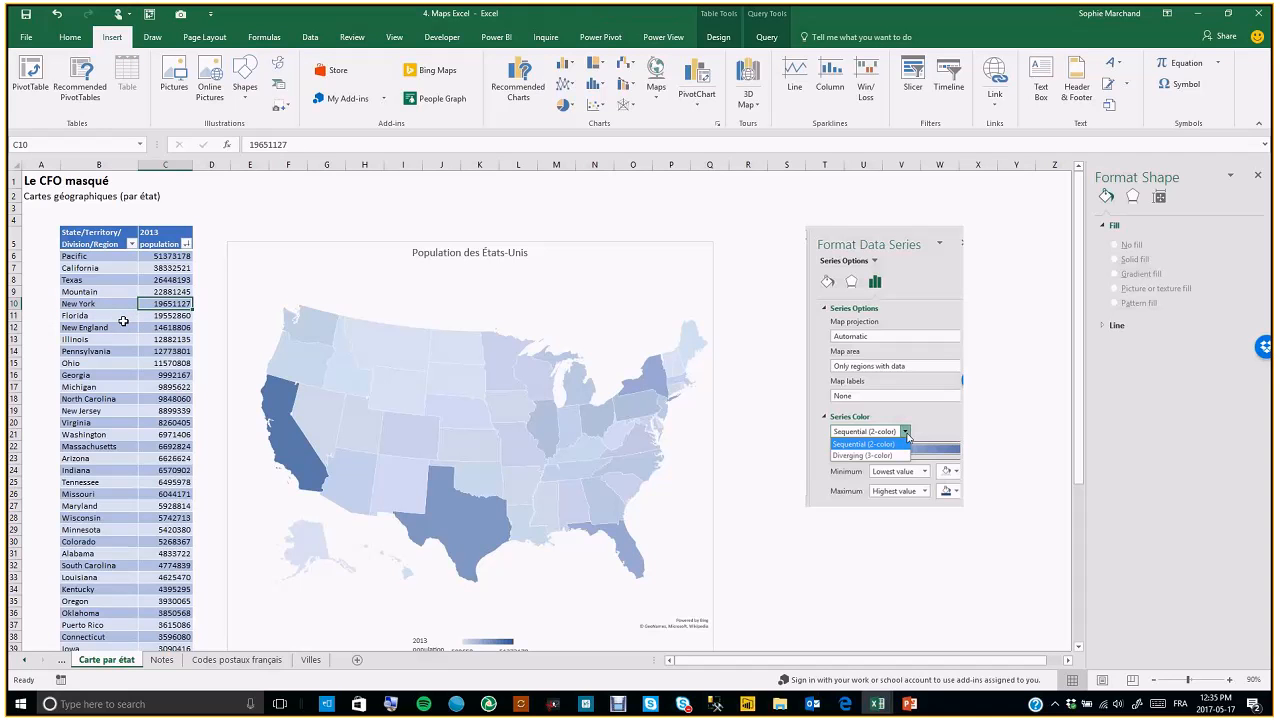
# Review the remarks on the Notes sheet and return to the Carte par état sheet
pyautogui.click(162, 660)
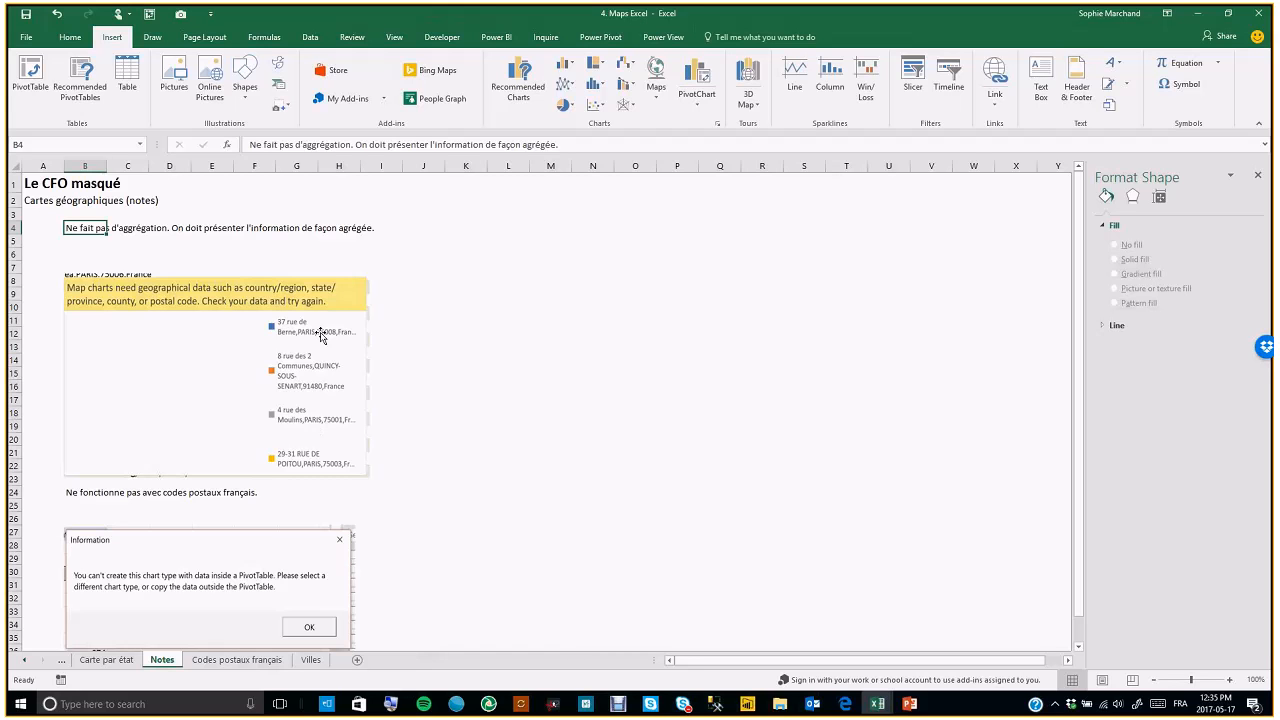
pyautogui.scroll(-2, 355, 406)
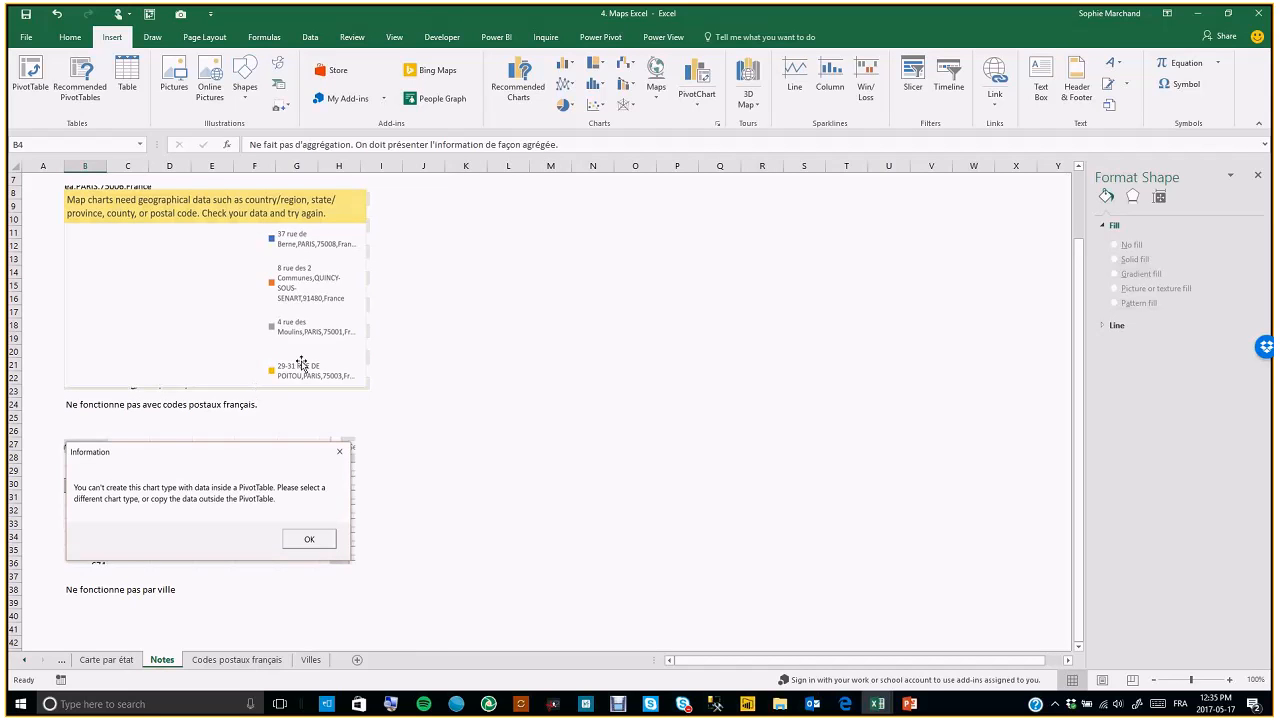
pyautogui.scroll(-1, 263, 561)
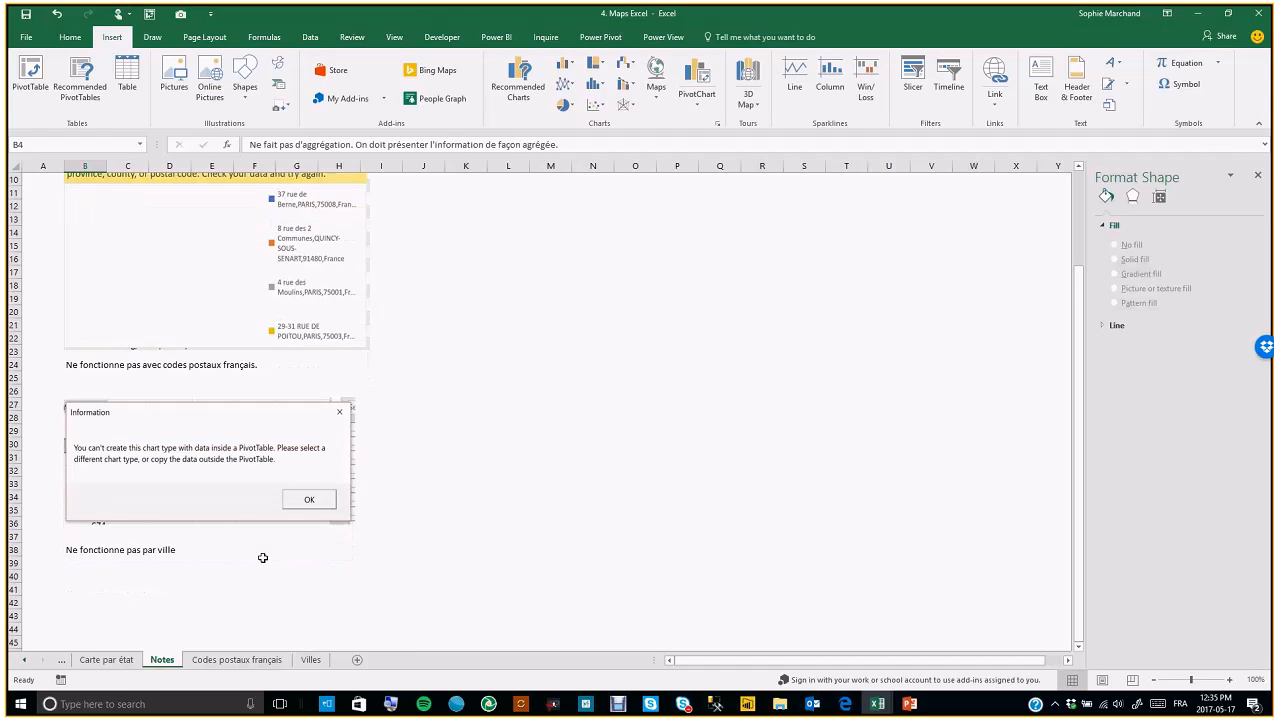
pyautogui.scroll(3, 263, 557)
pyautogui.hotkey('ctrl', 'pageup')
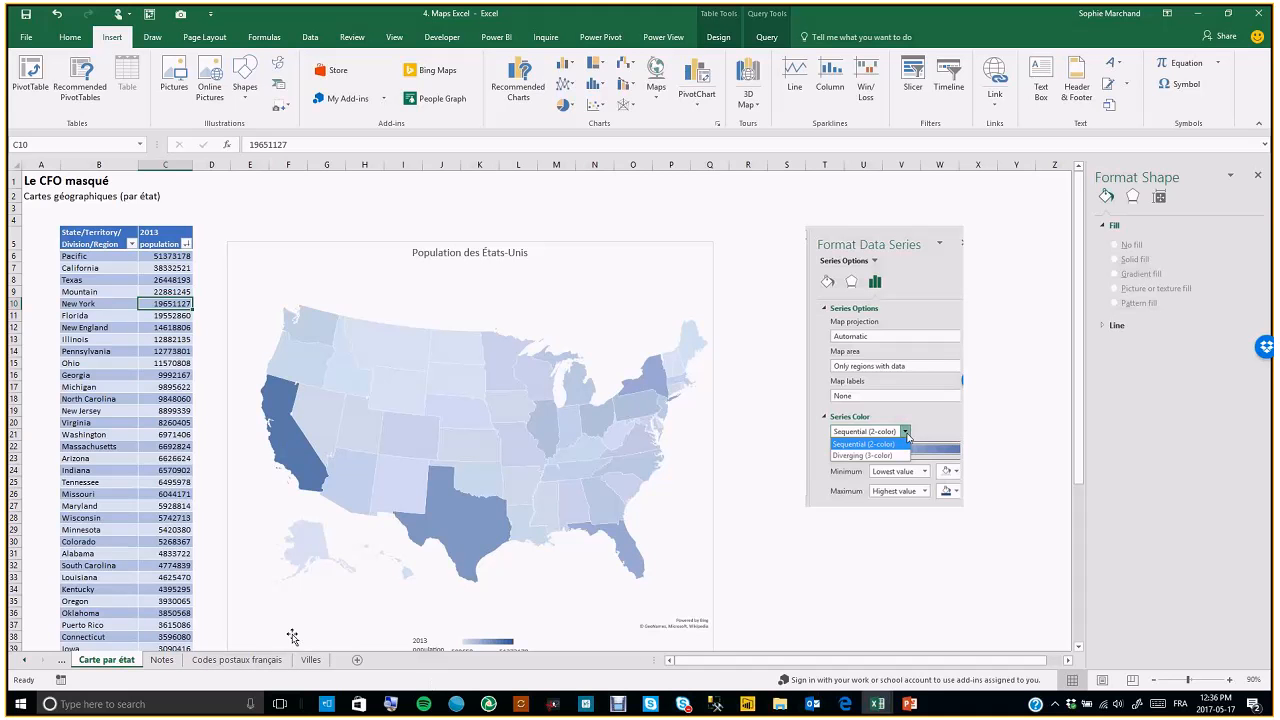
# Close the 4. Maps Excel workbook
pyautogui.click(237, 660)
pyautogui.click(1016, 238)
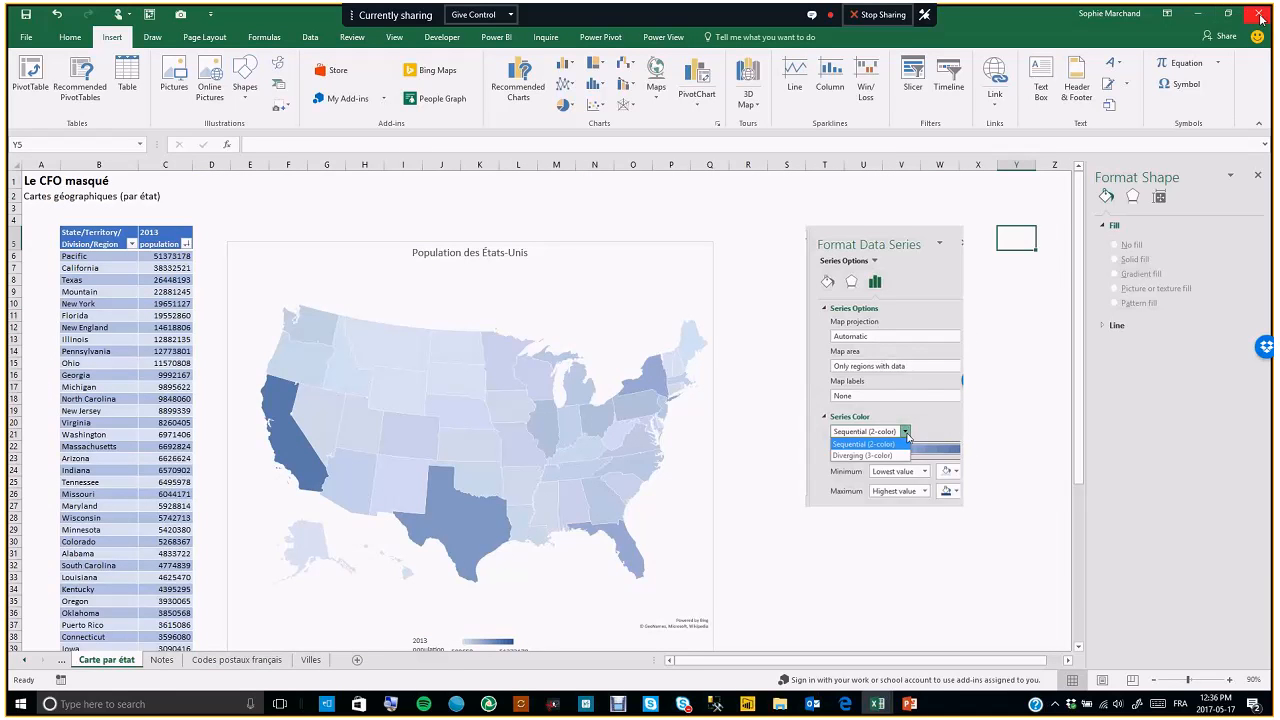
pyautogui.click(652, 370)
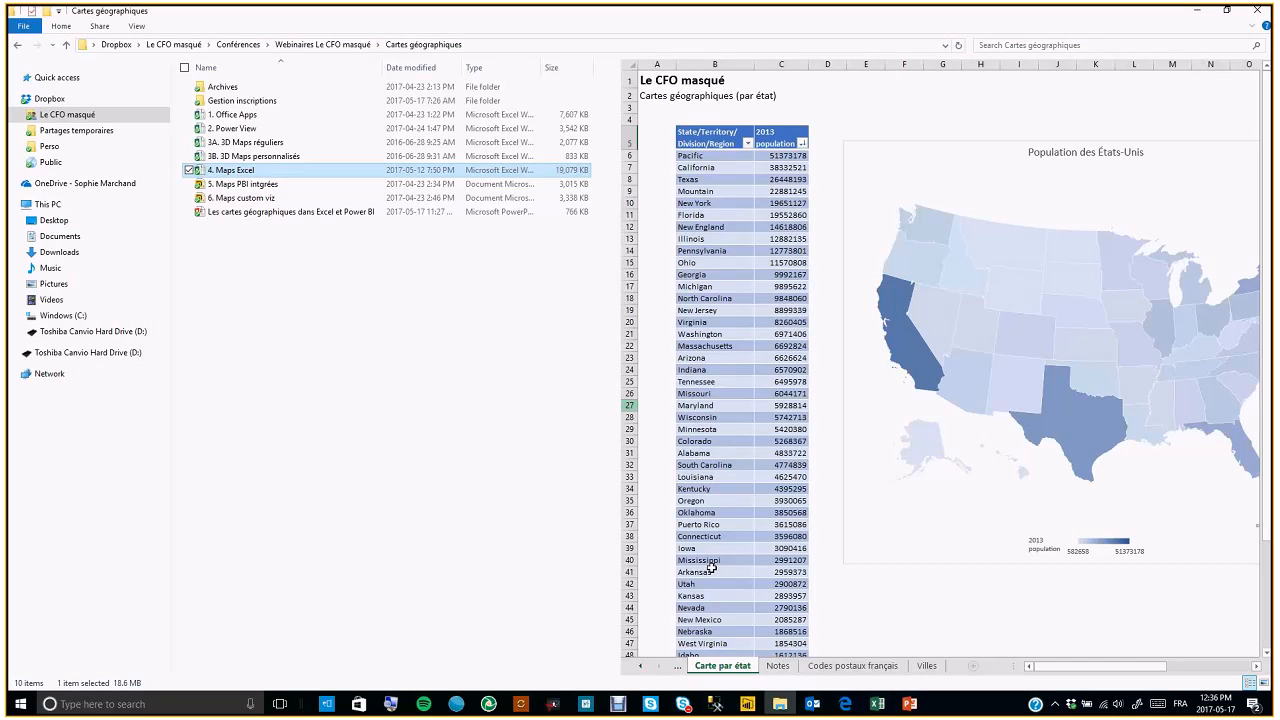
# Switch to the PowerPoint slideshow and advance to the Cartes géographiques Power BI slide
pyautogui.click(909, 704)
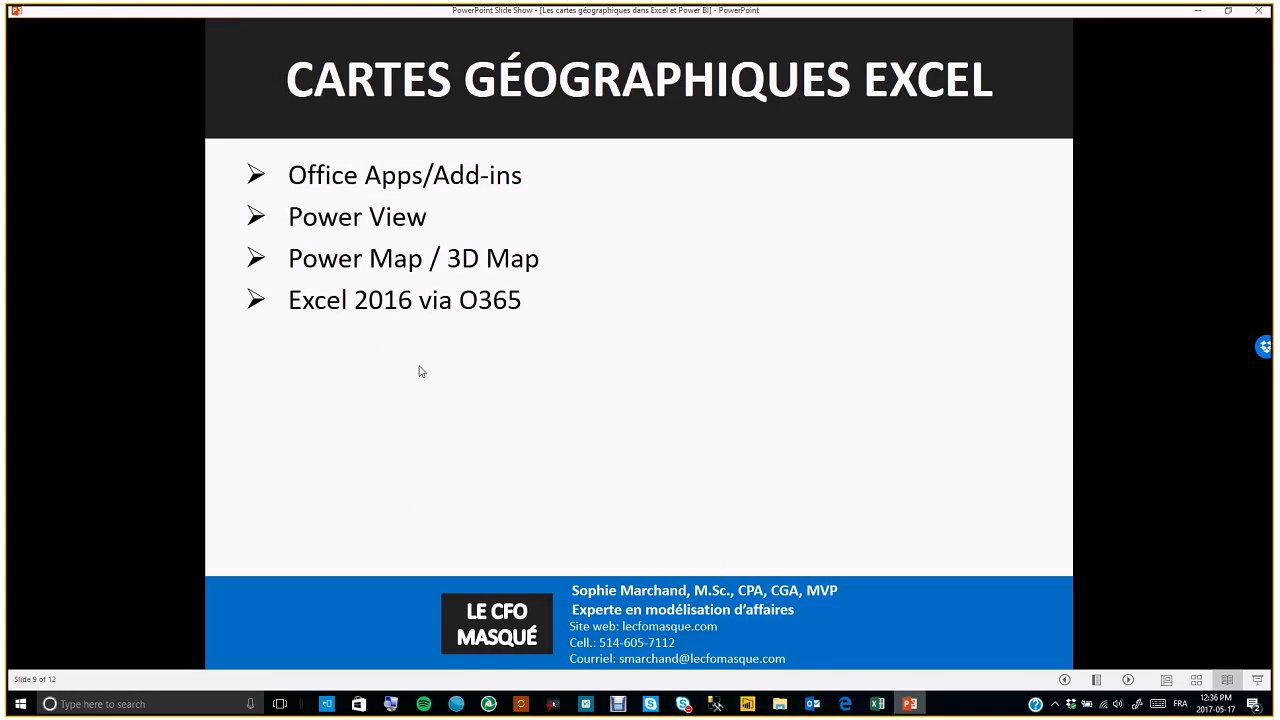
pyautogui.click(421, 371)
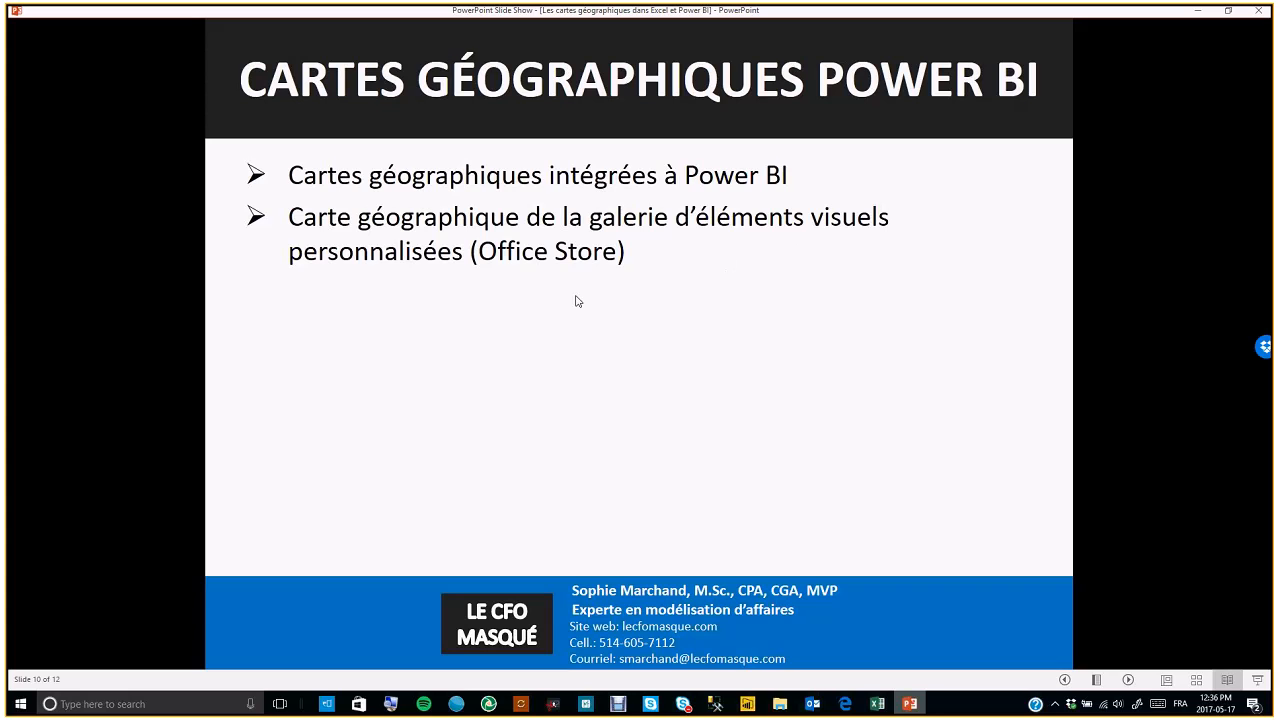
# Switch to the 5. Maps PBI intégrées report in Power BI Desktop and return to the report view
pyautogui.click(755, 705)
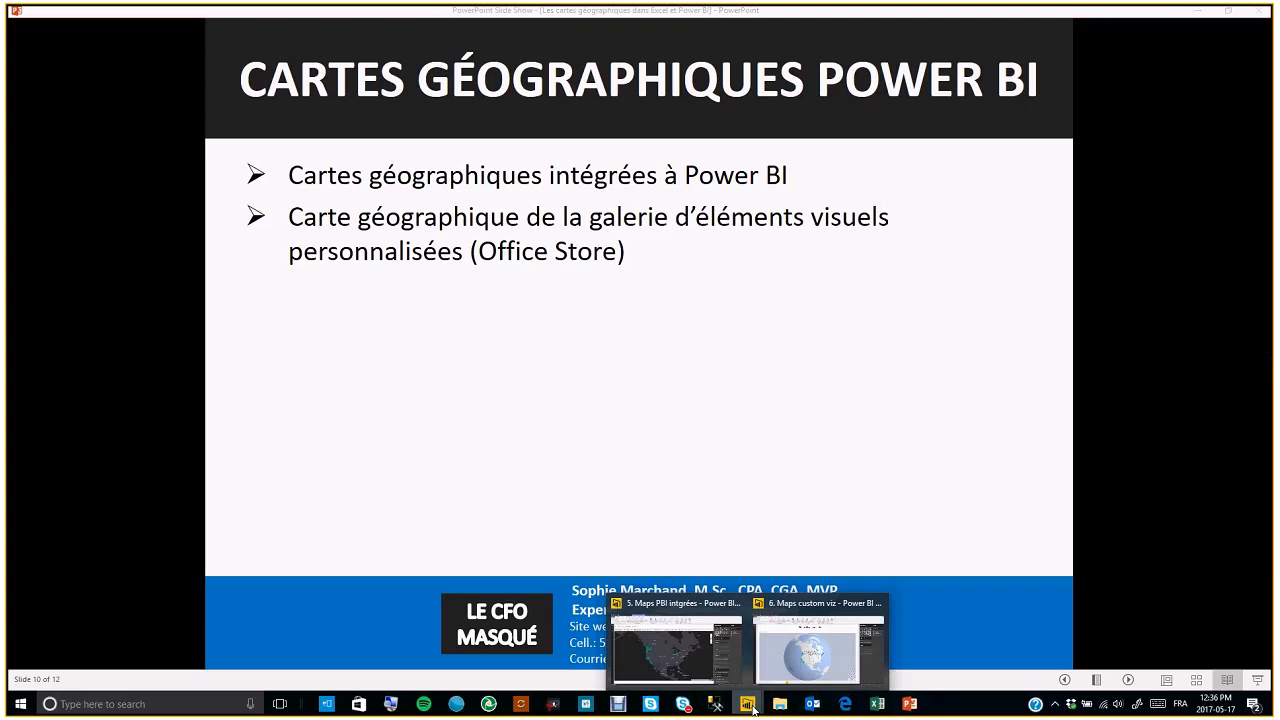
pyautogui.moveTo(781, 666)
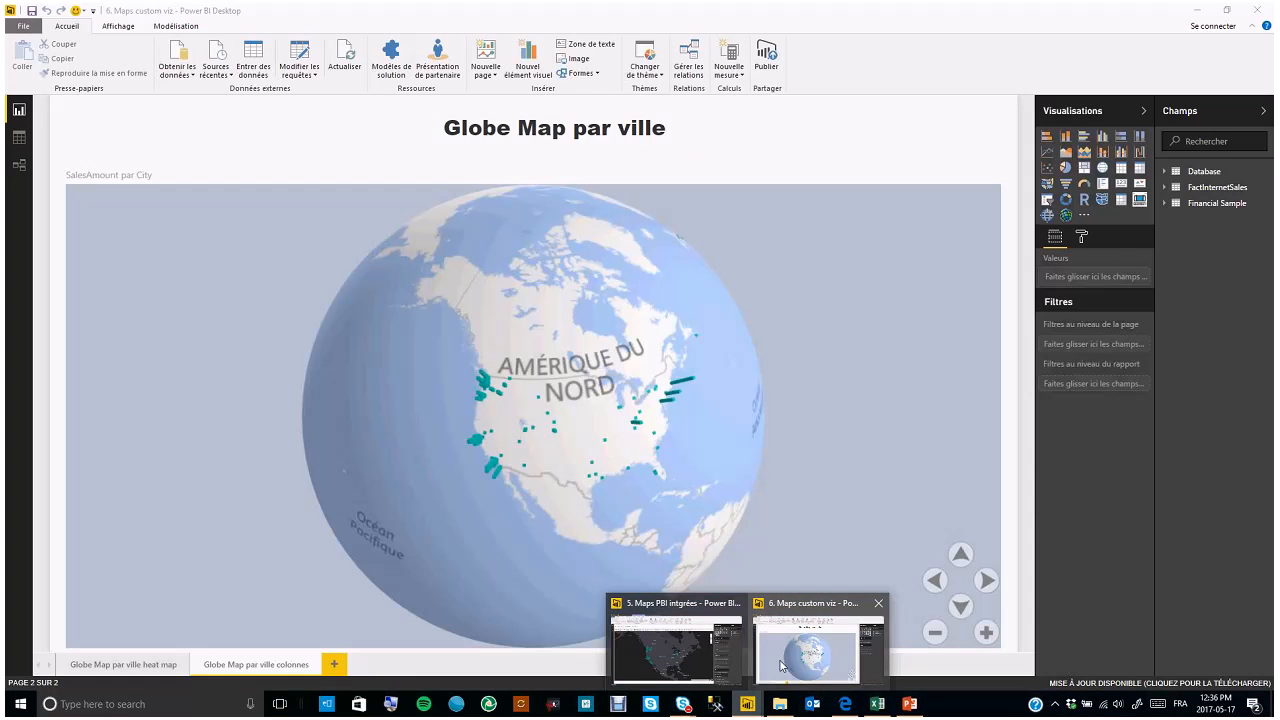
pyautogui.click(697, 672)
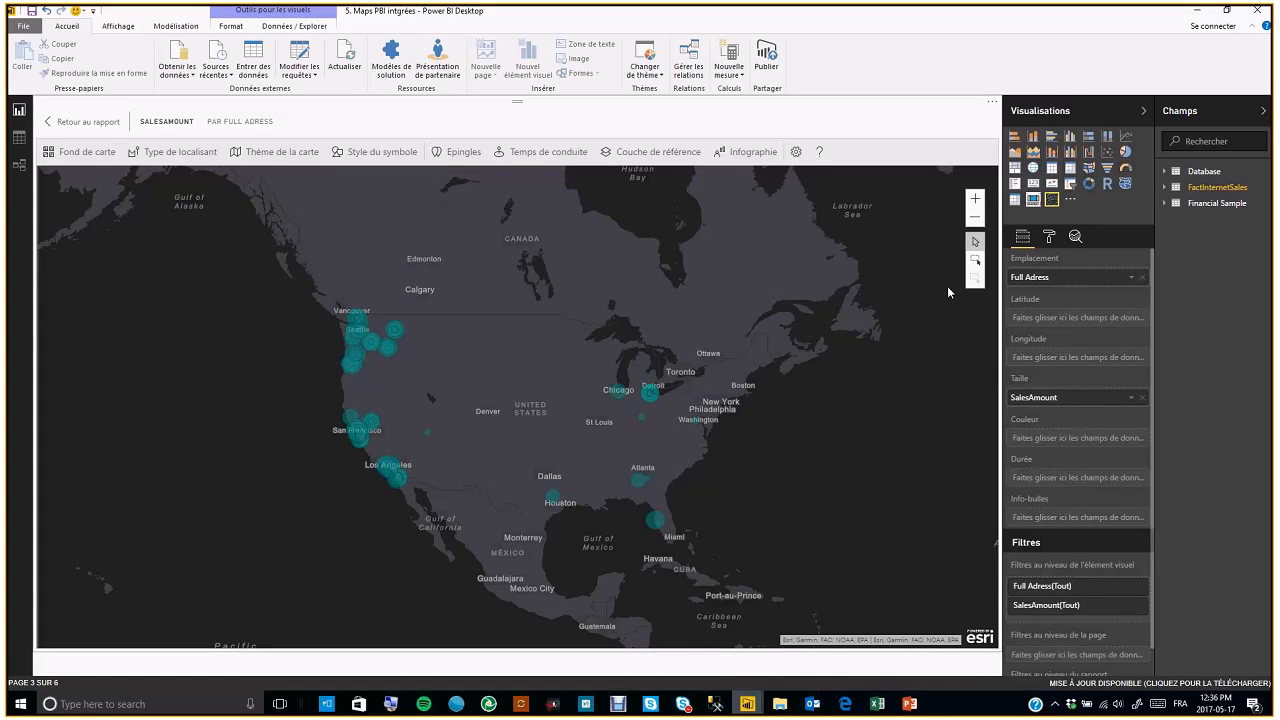
pyautogui.click(111, 121)
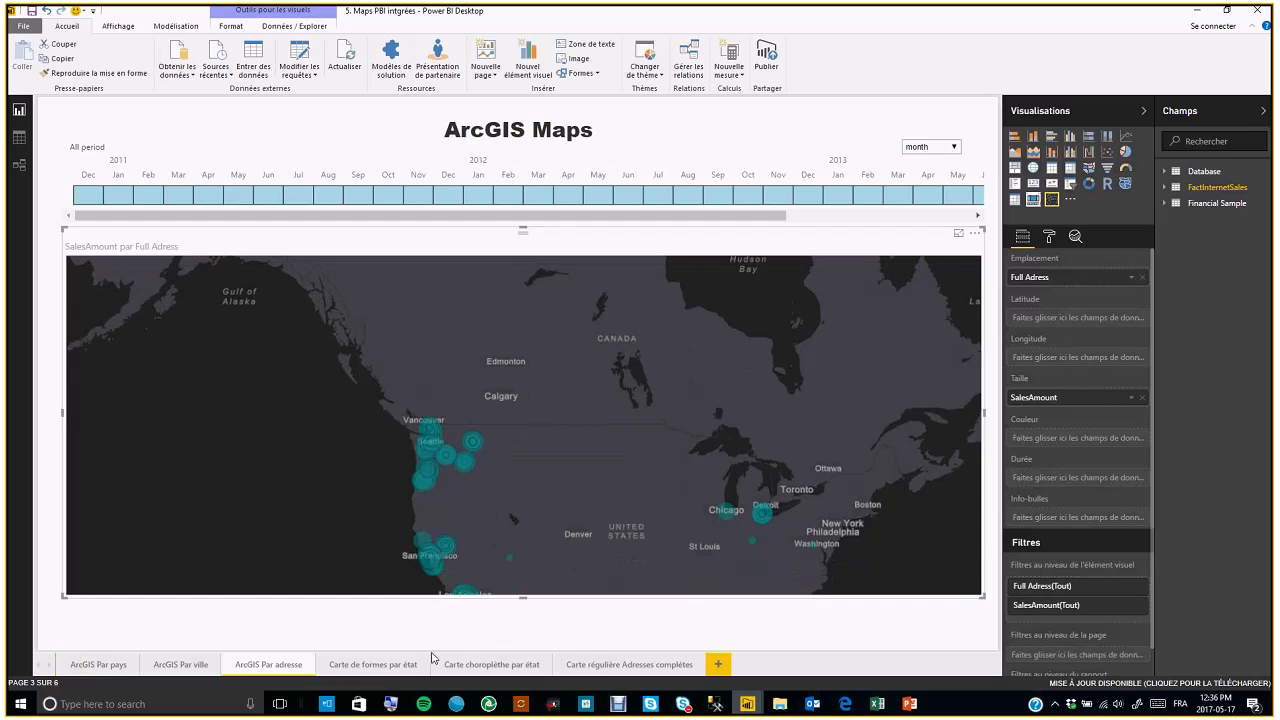
# Open the Carte régulière Adresses complètes page and select its full-address map visual
pyautogui.click(603, 666)
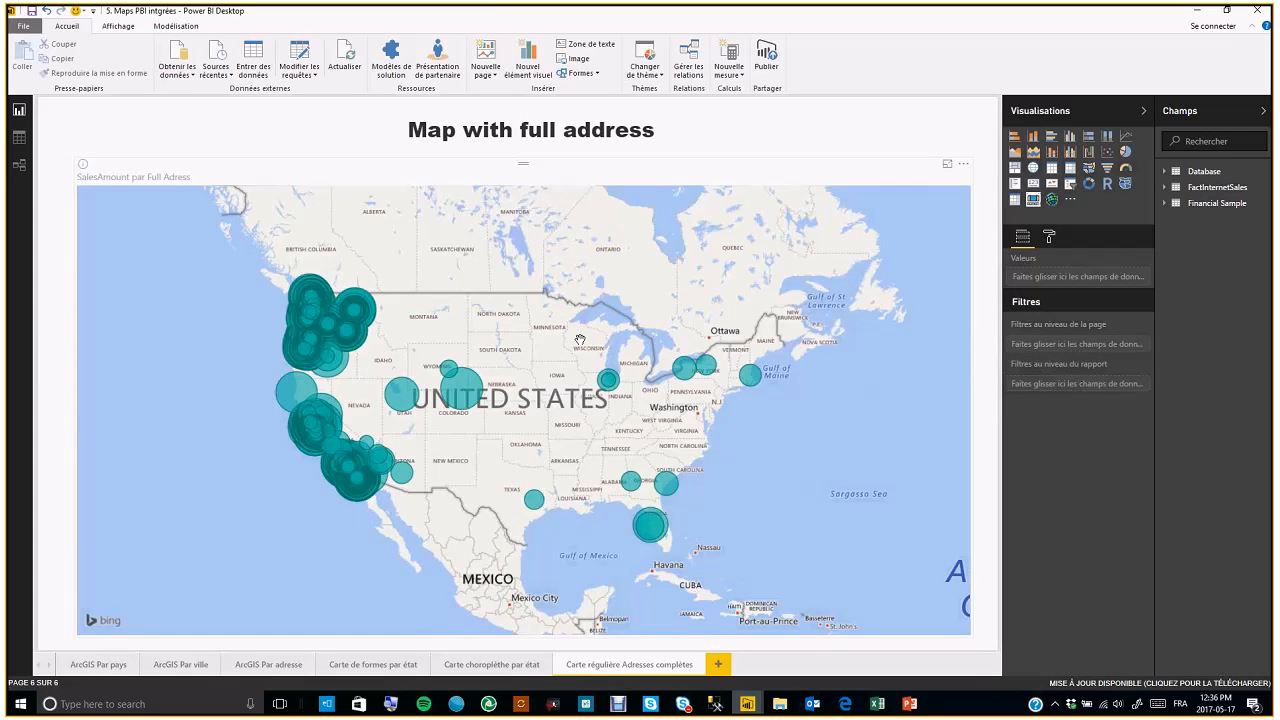
pyautogui.click(843, 172)
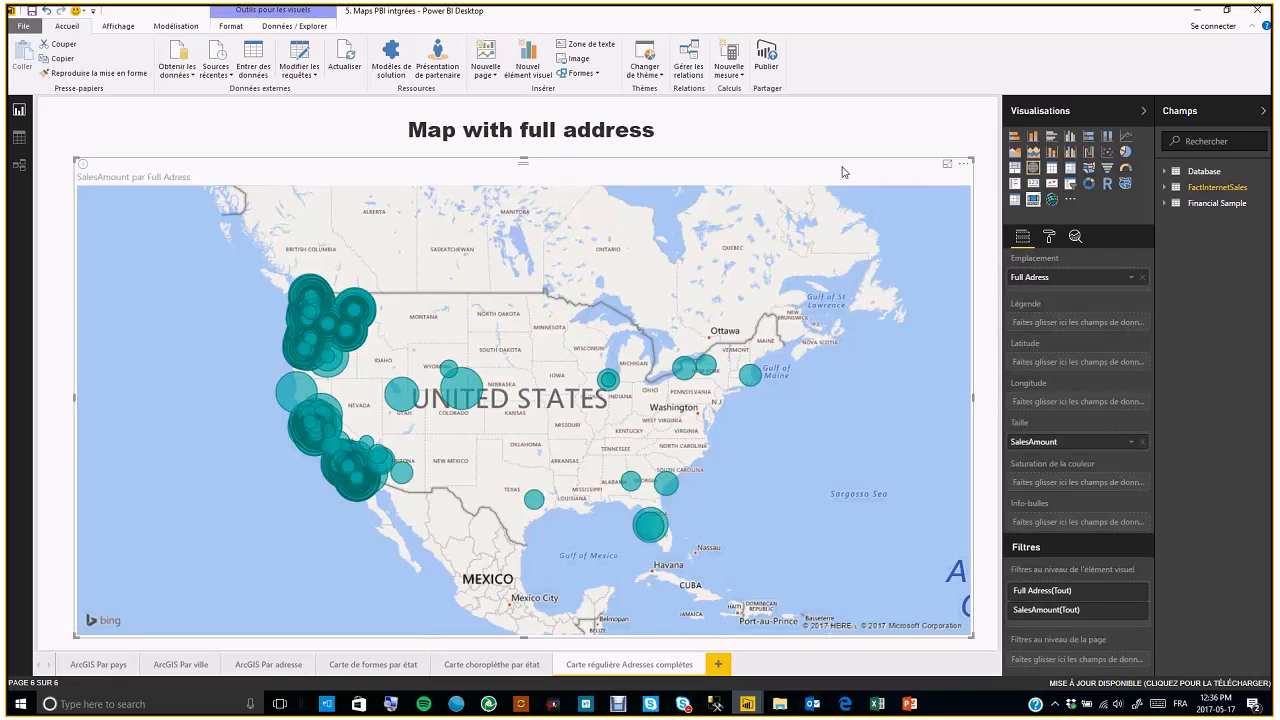
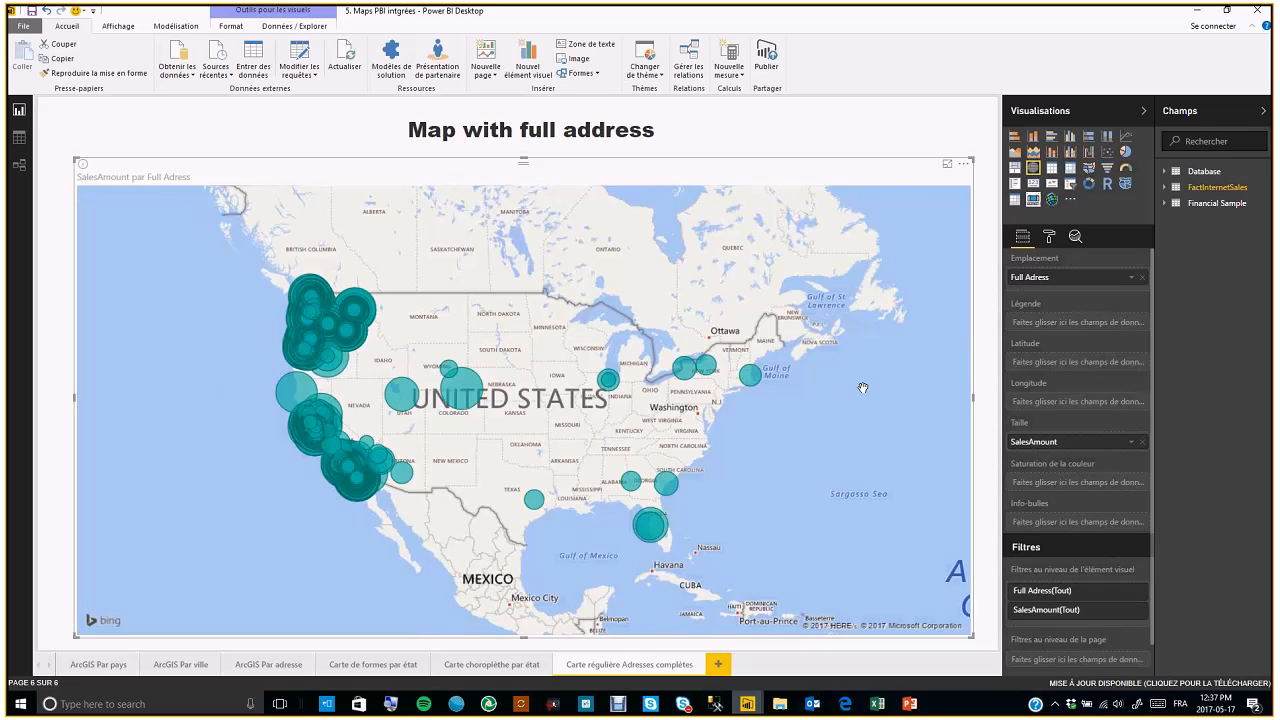
# Select the full-address map and zoom into it down to street level around Pahrump, Nevada
pyautogui.click(993, 323)
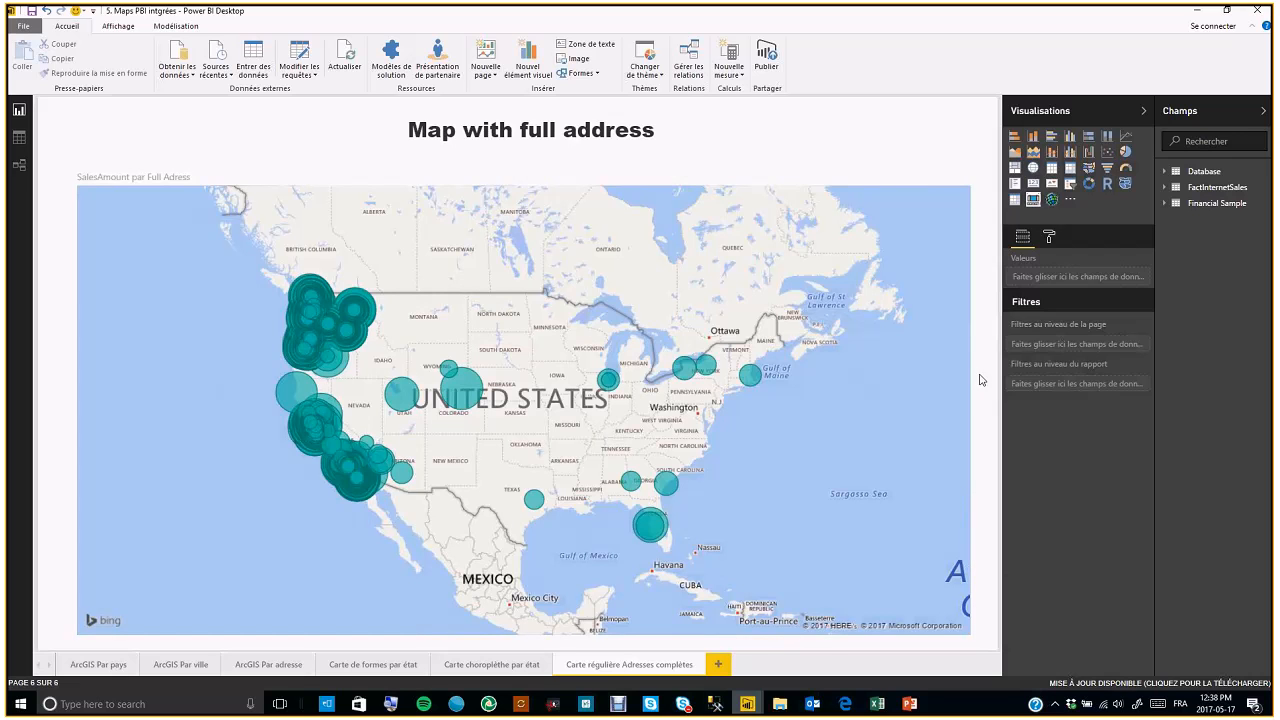
pyautogui.click(922, 178)
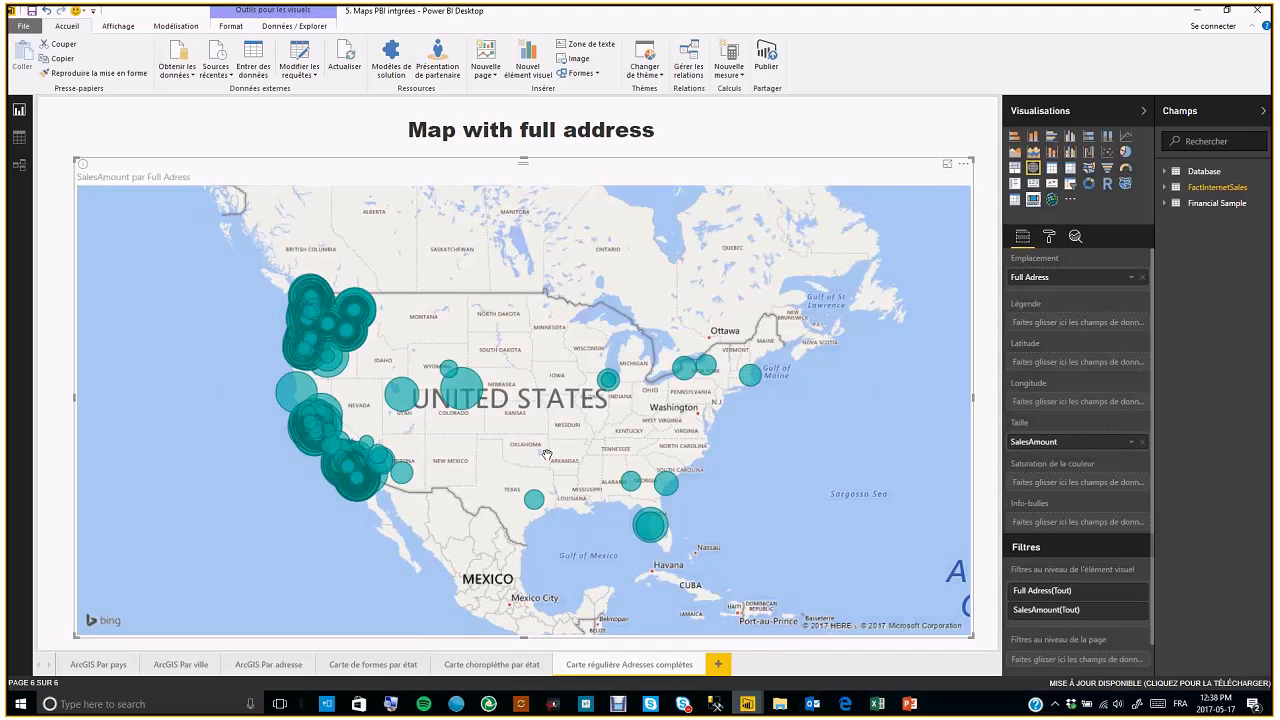
pyautogui.moveTo(479, 396)
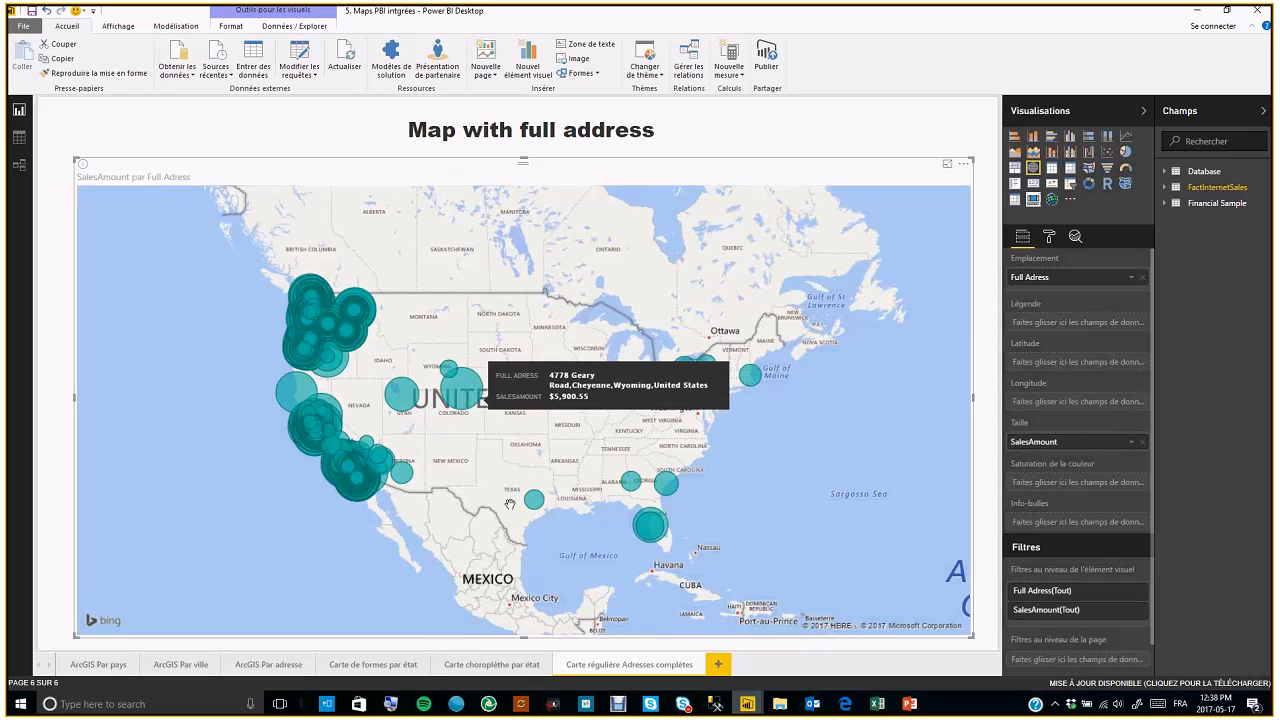
pyautogui.scroll(2, 460, 464)
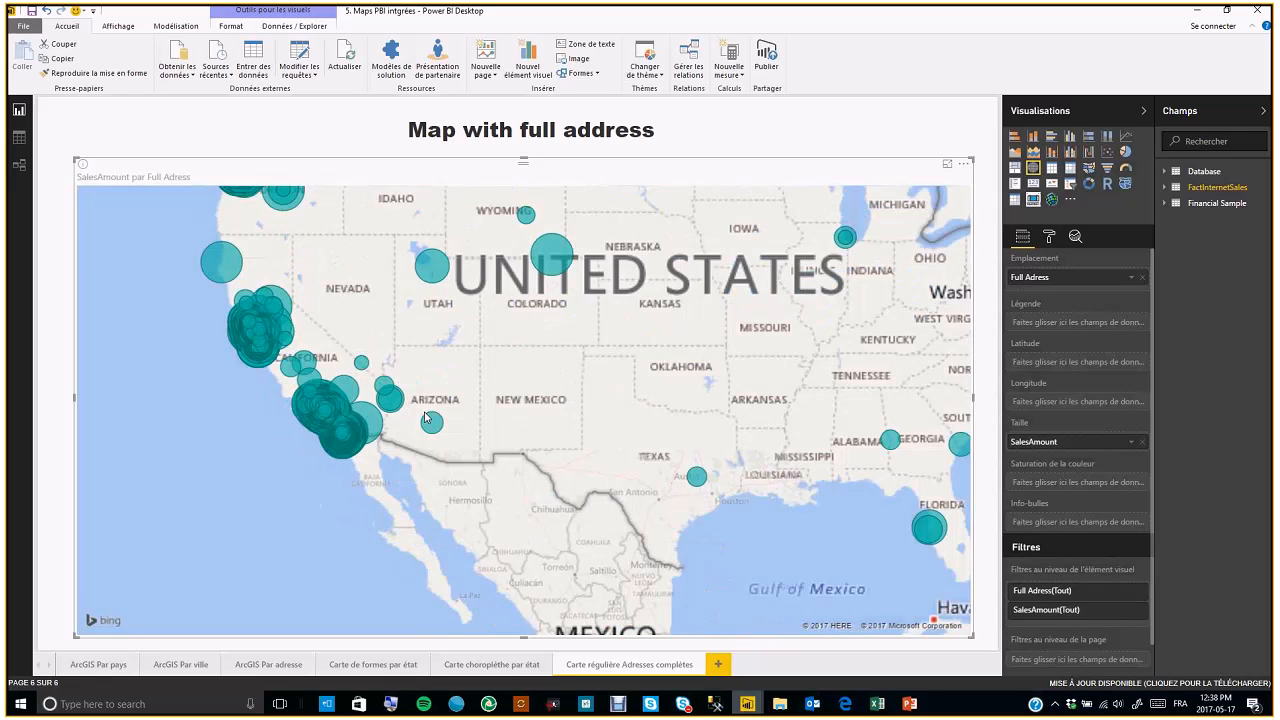
pyautogui.moveTo(406, 387); pyautogui.dragTo(520, 395)
pyautogui.scroll(2, 441, 420)
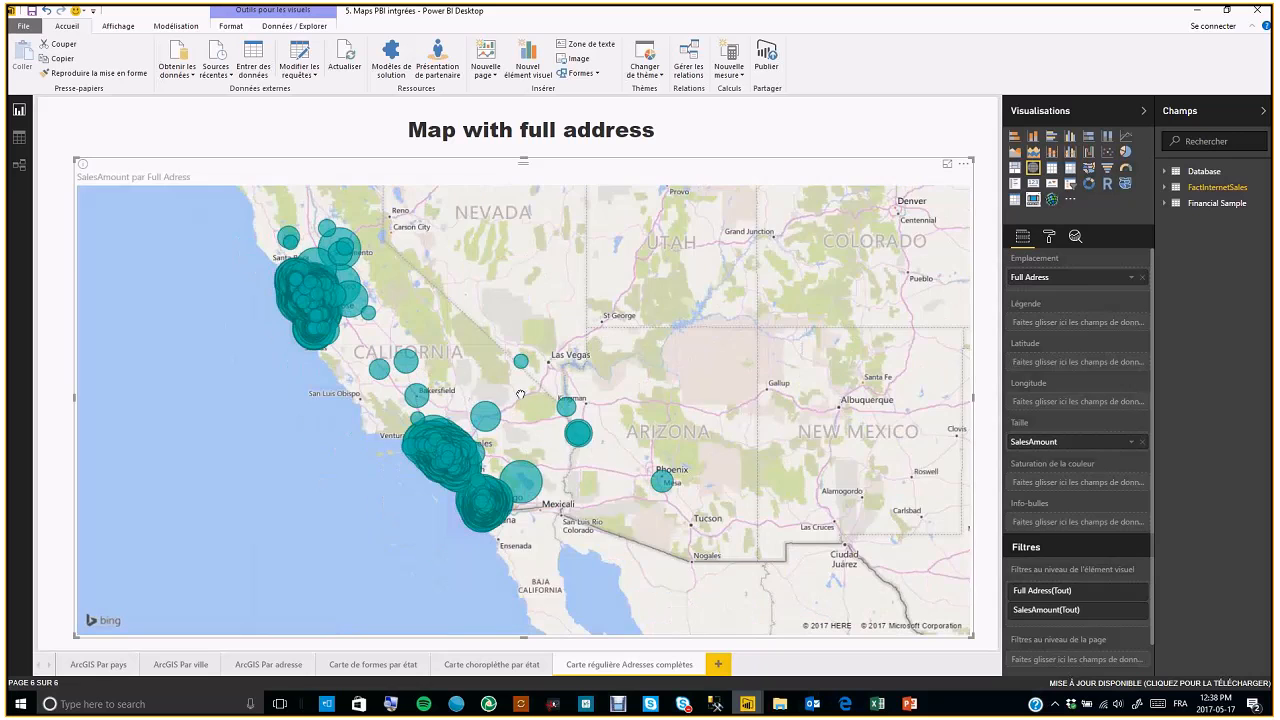
pyautogui.scroll(2, 520, 395)
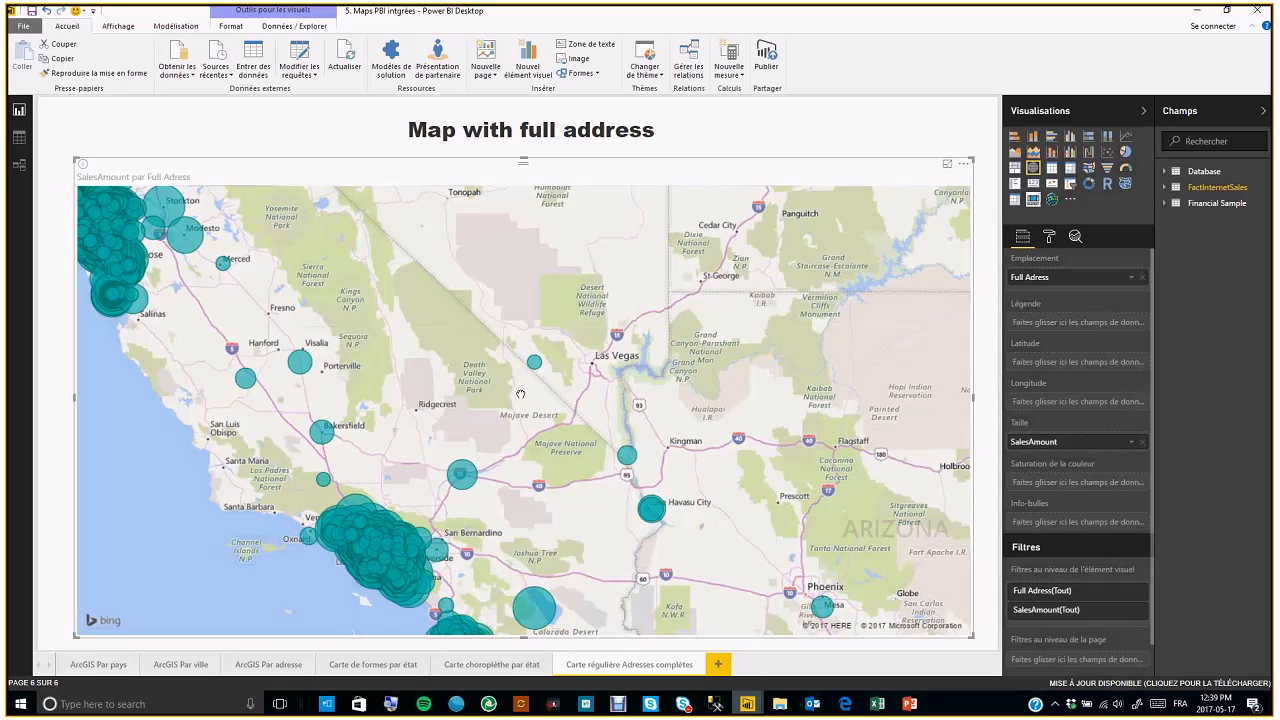
pyautogui.scroll(2, 520, 395)
pyautogui.moveTo(588, 430); pyautogui.dragTo(541, 411)
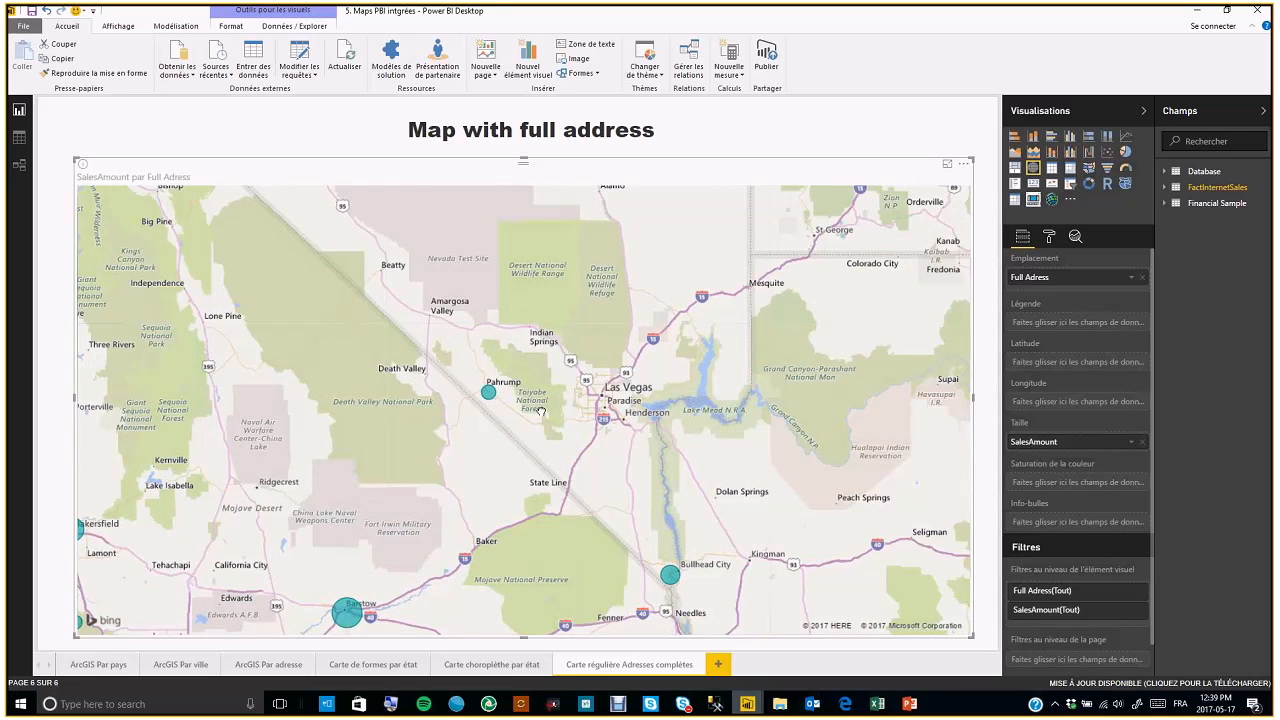
pyautogui.scroll(1, 540, 411)
pyautogui.scroll(2, 530, 409)
pyautogui.scroll(2, 474, 413)
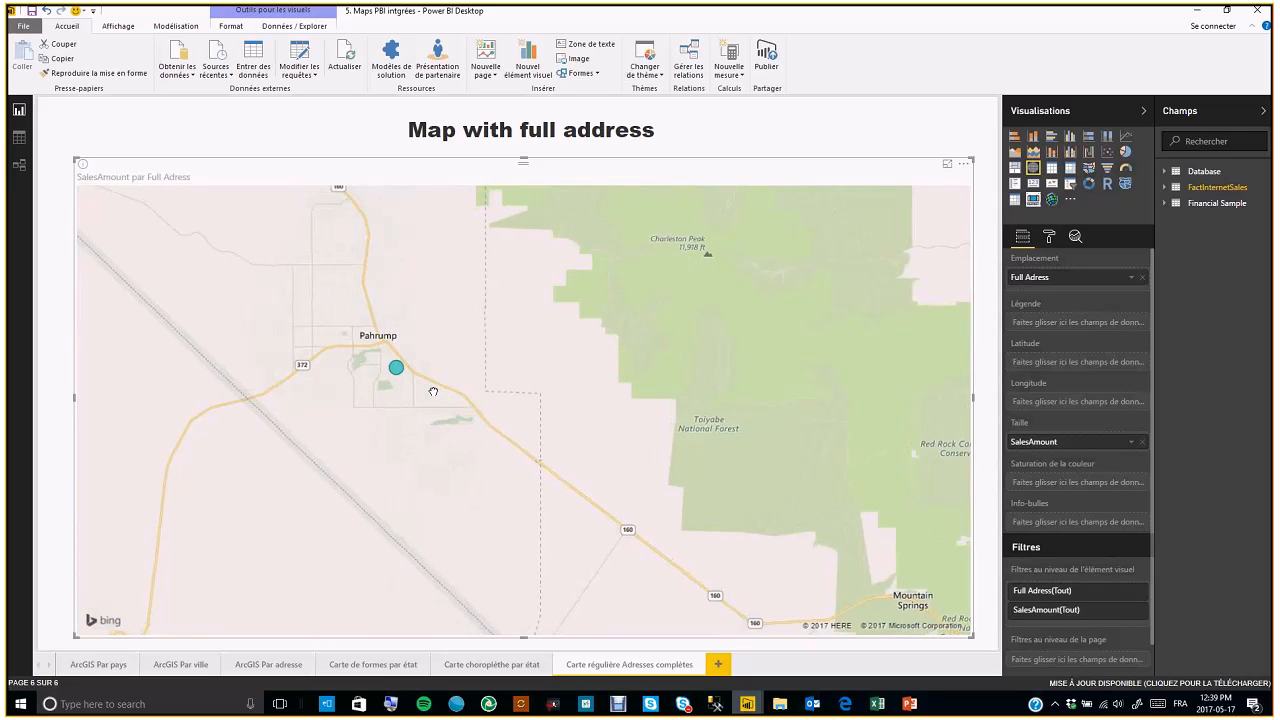
pyautogui.scroll(2, 433, 391)
pyautogui.scroll(2, 506, 396)
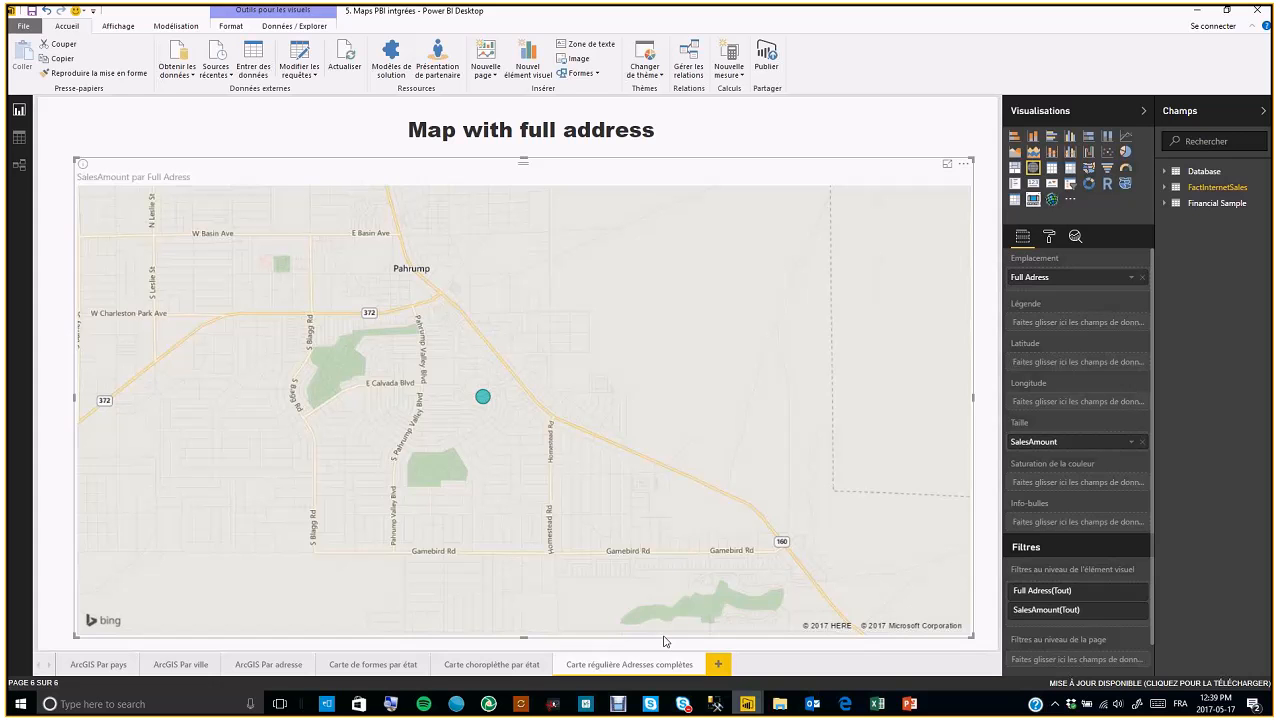
# Open the Carte choroplèthe par état page and select its filled map visual
pyautogui.click(524, 672)
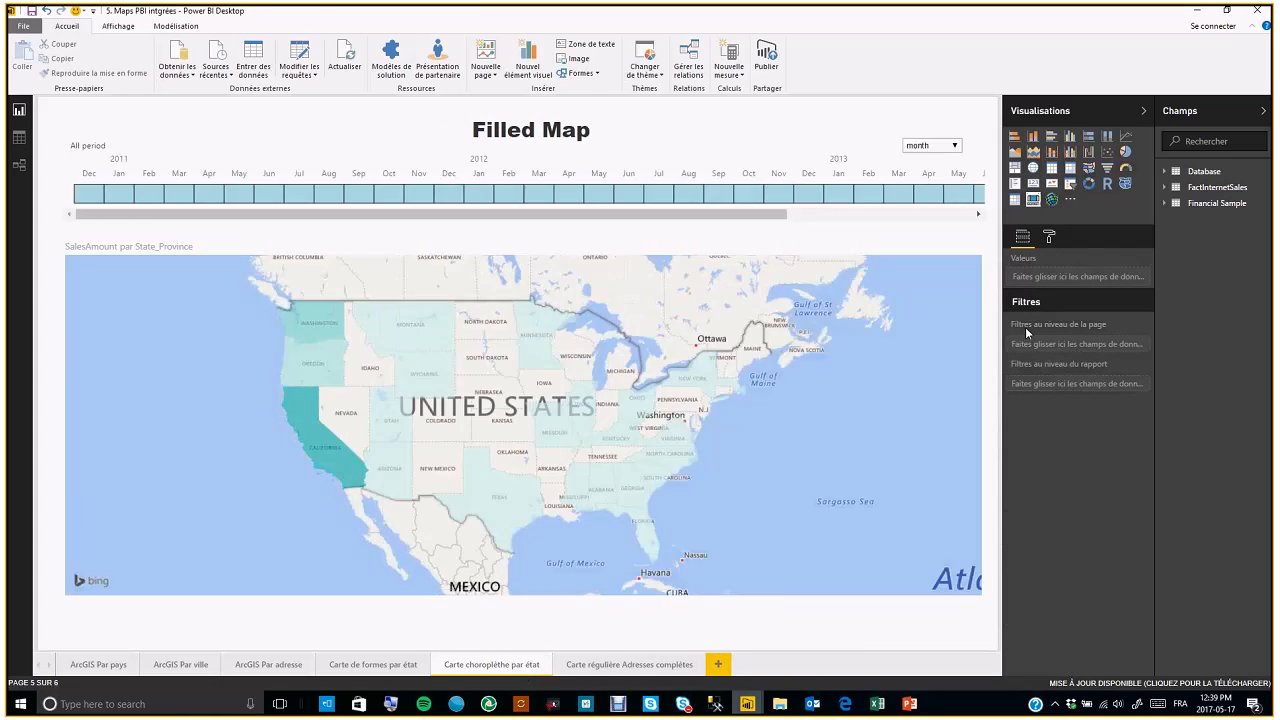
pyautogui.click(863, 250)
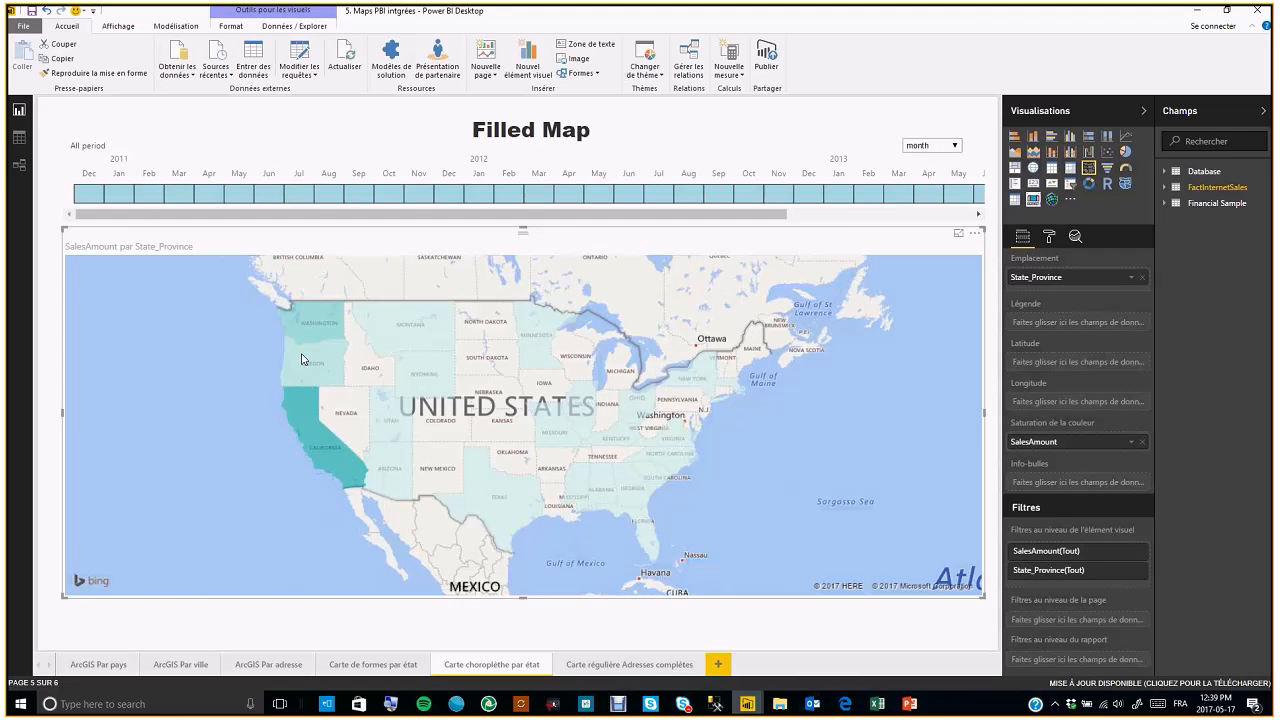
pyautogui.moveTo(486, 490)
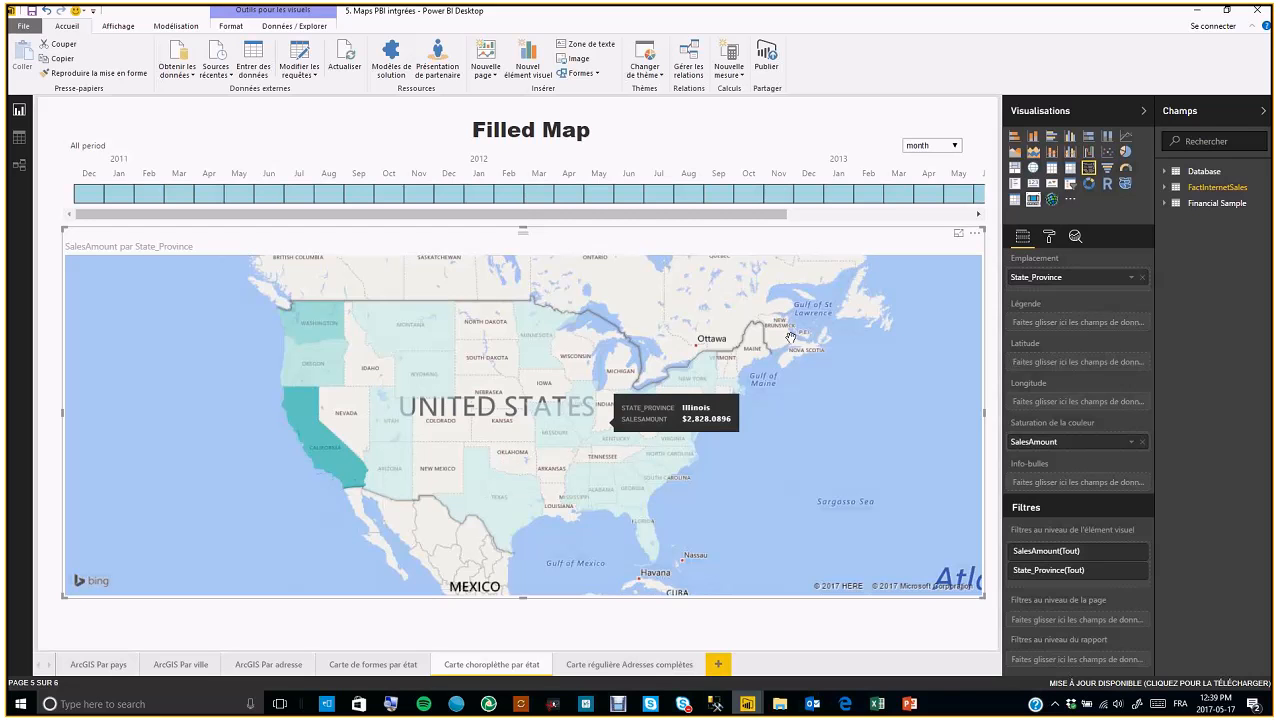
# Turn on diverging data colours for the filled map and set the centre colour to yellow
pyautogui.click(1049, 238)
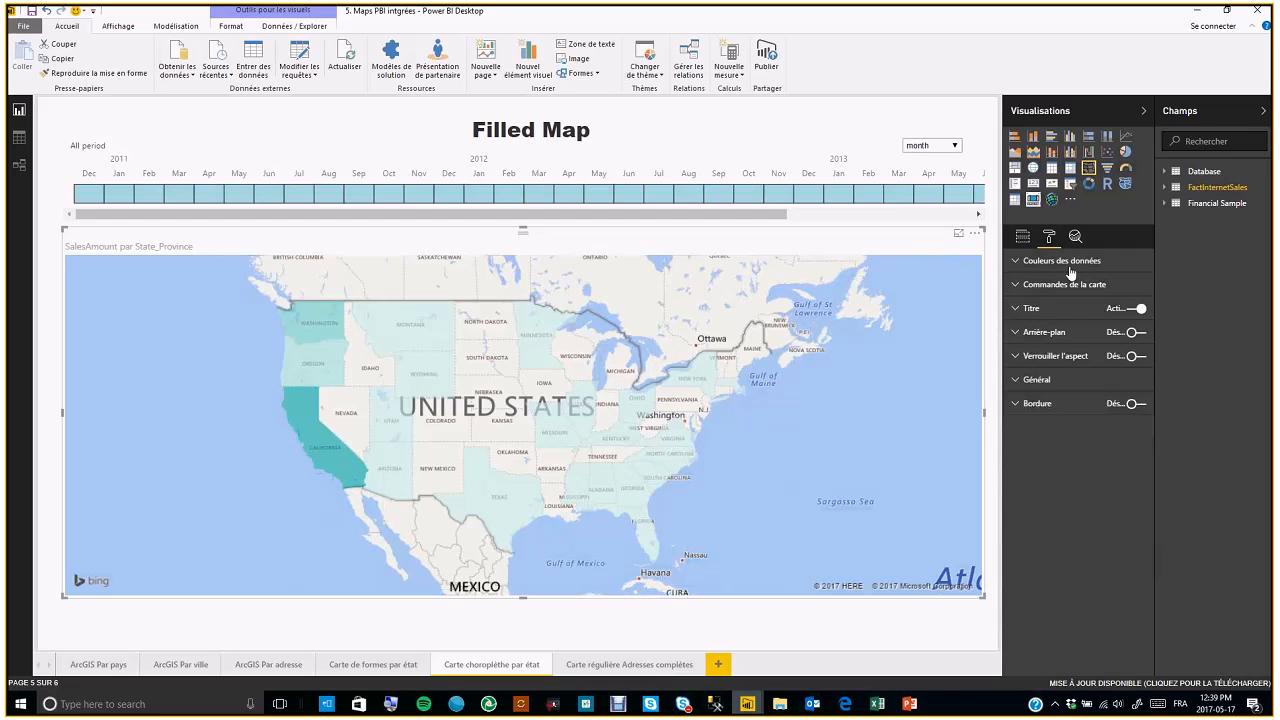
pyautogui.click(1066, 262)
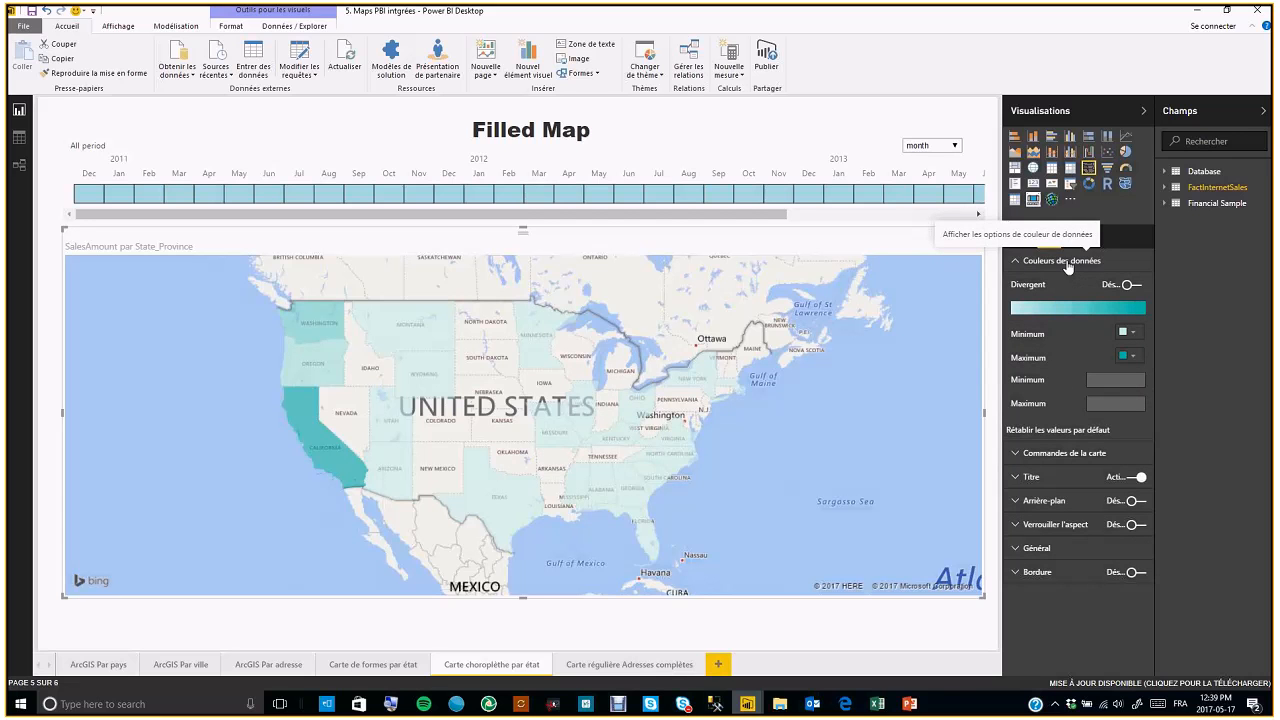
pyautogui.click(1128, 285)
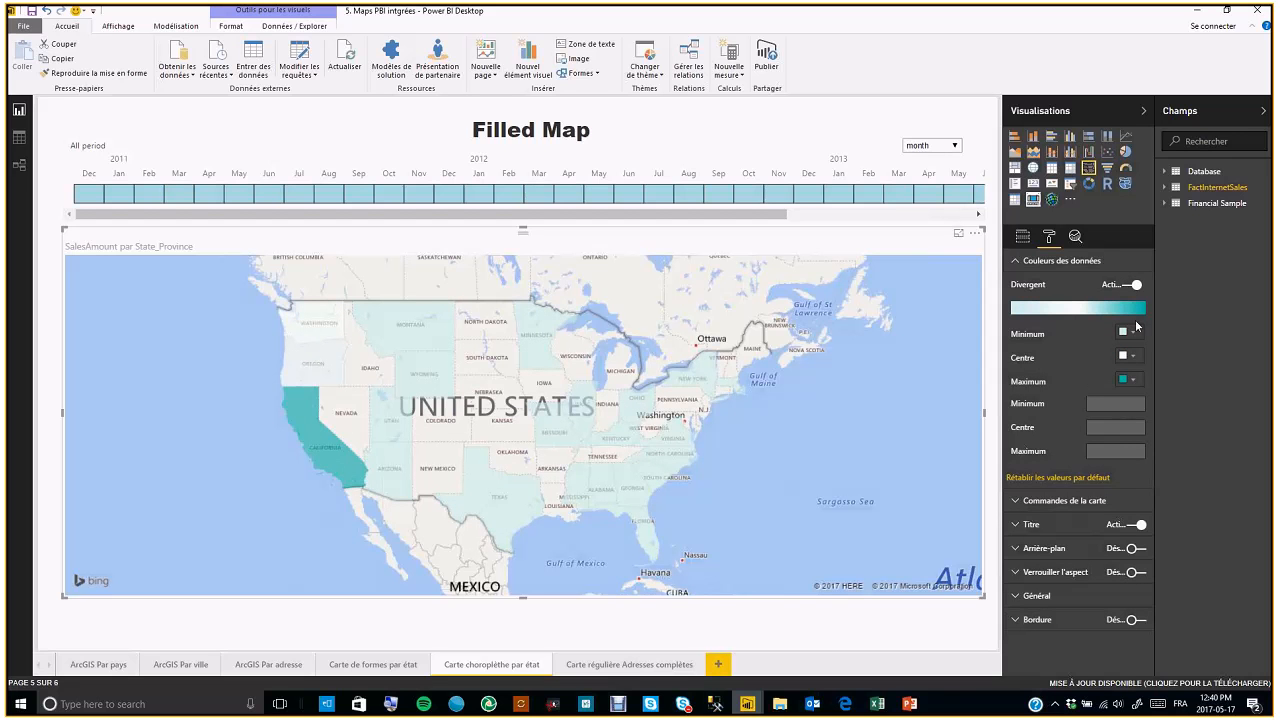
pyautogui.click(1134, 360)
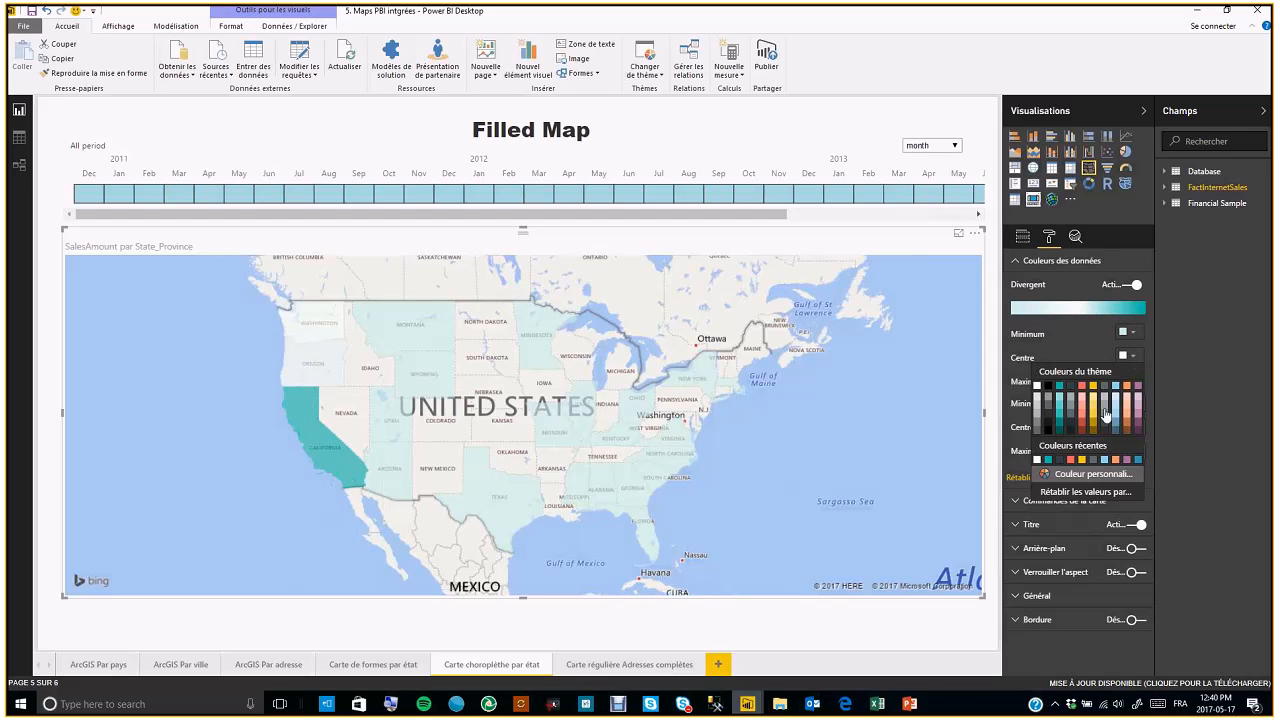
pyautogui.click(1096, 412)
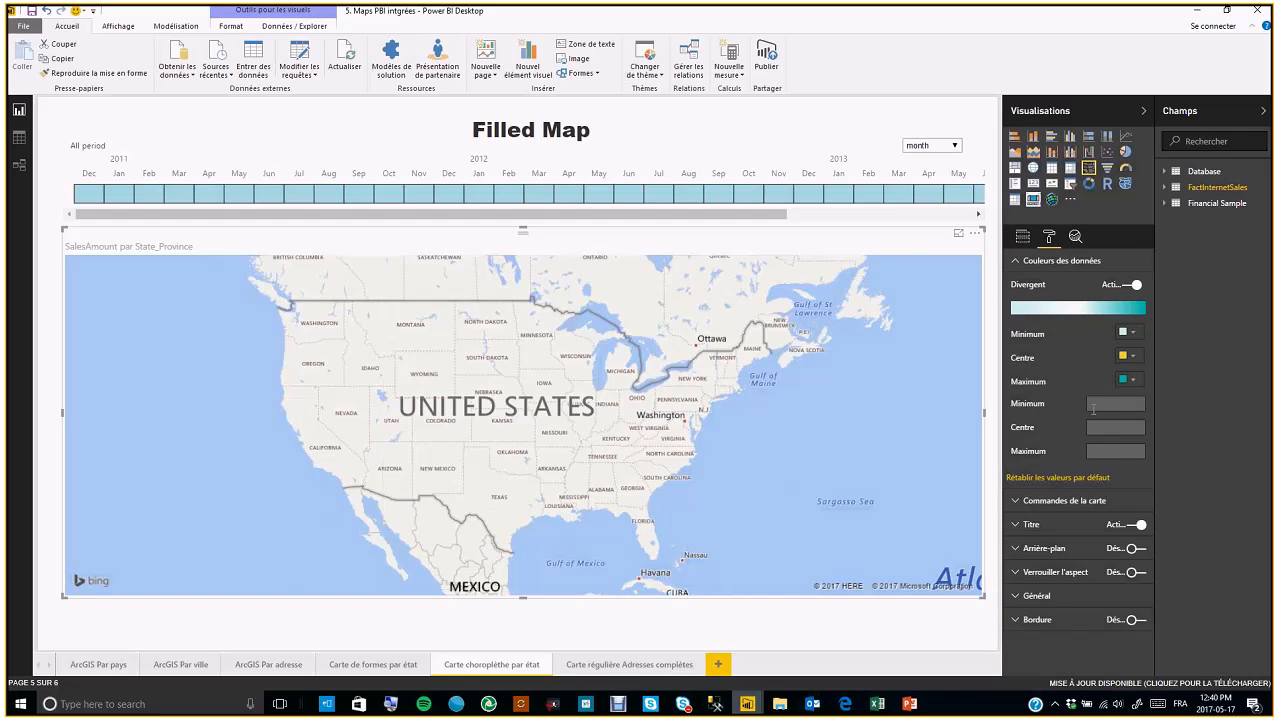
# Turn the filled map's diverging data colours back off
pyautogui.click(1130, 285)
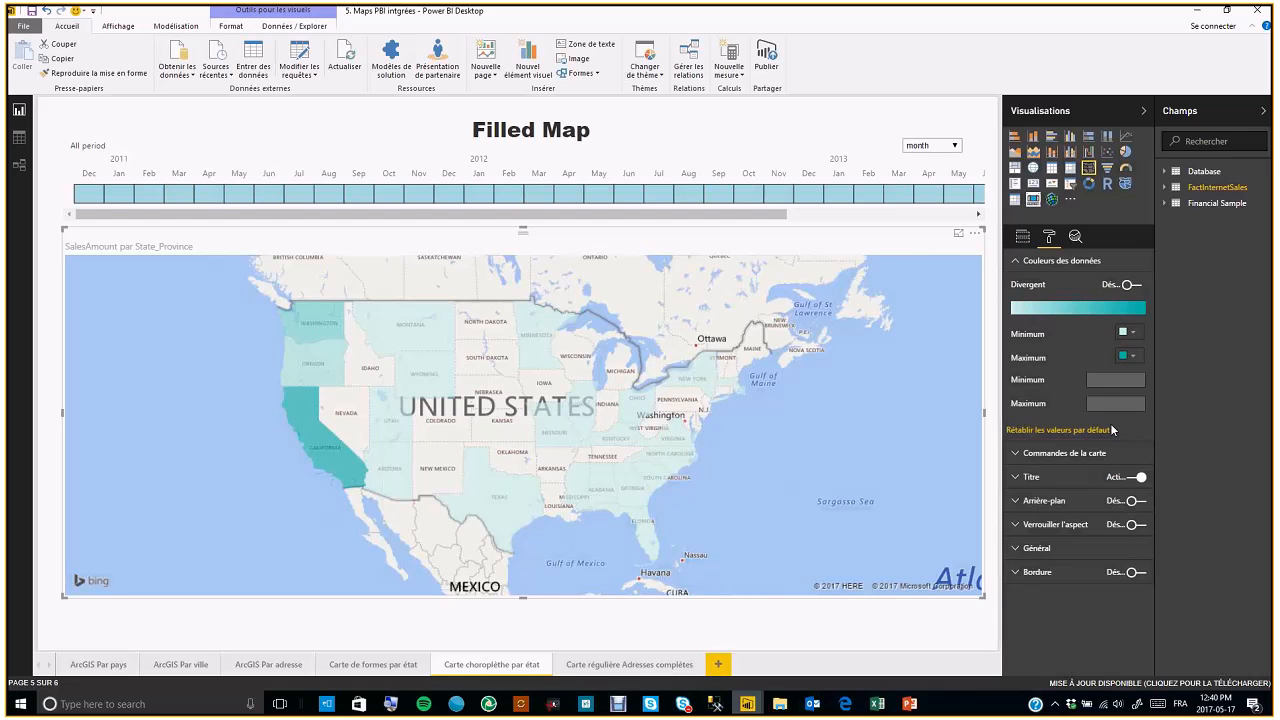
pyautogui.click(1110, 385)
pyautogui.moveTo(514, 496)
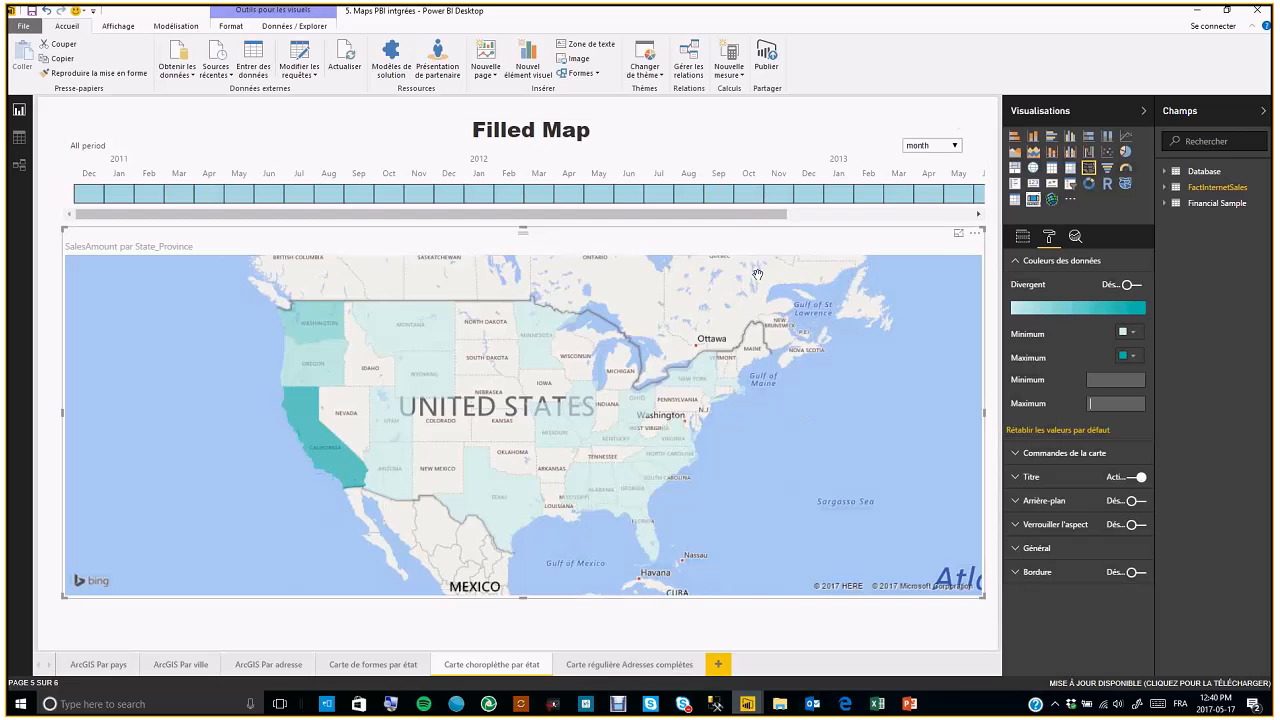
# Filter the filled map by single months on the timeline slicer, such as Oct 2012 and Jul 2012
pyautogui.click(749, 200)
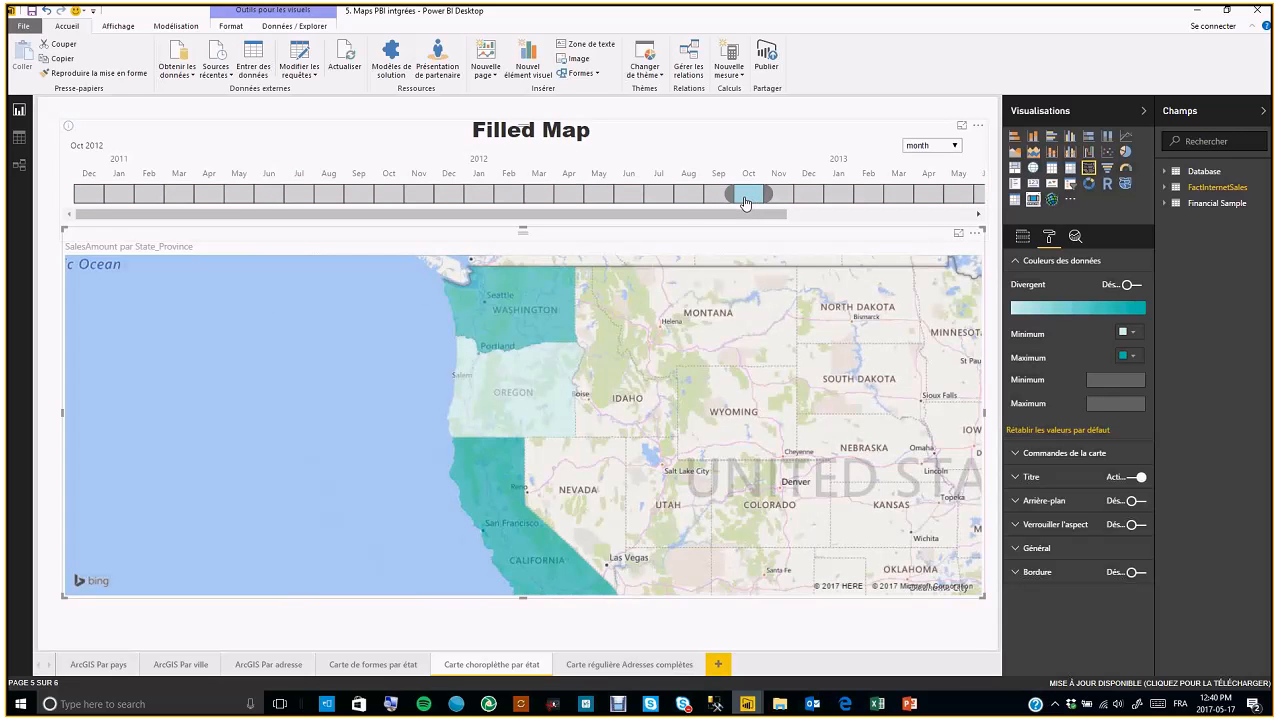
pyautogui.click(659, 202)
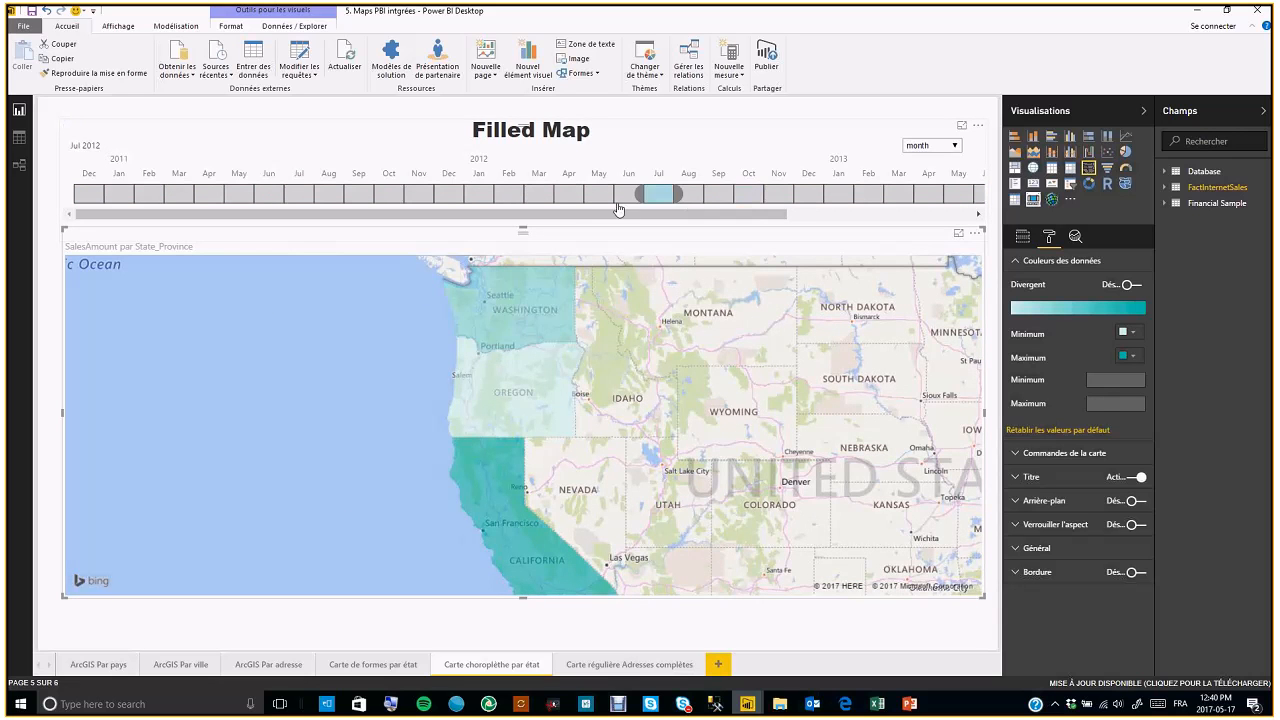
pyautogui.click(591, 200)
pyautogui.click(650, 193)
# Open the Carte de formes par état page, select its shape map and open its format settings
pyautogui.click(394, 665)
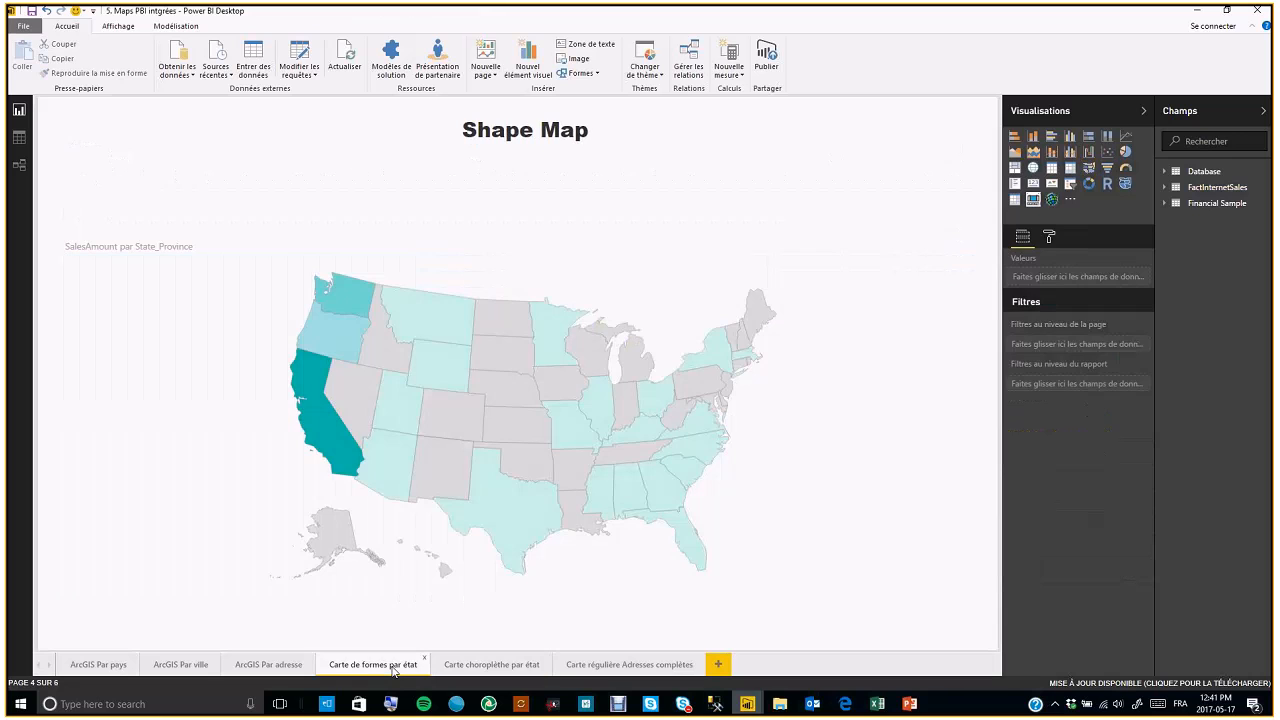
pyautogui.click(712, 288)
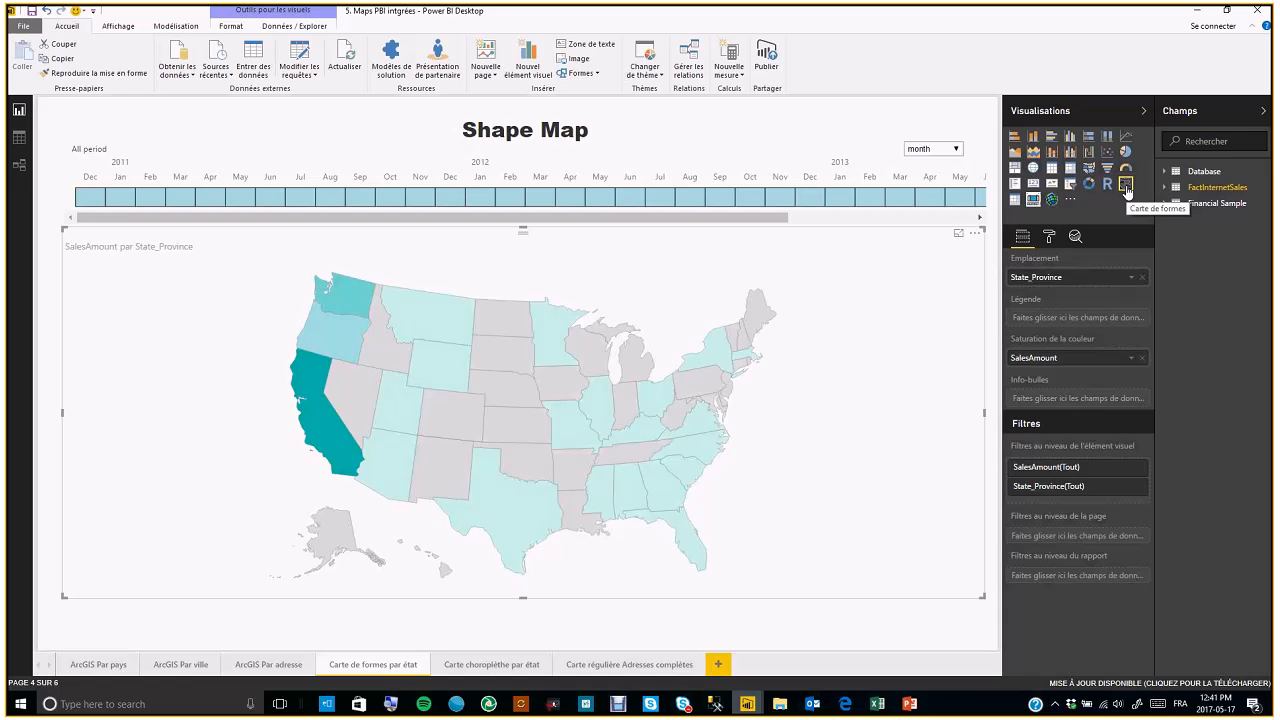
pyautogui.click(1047, 244)
# Review the shape map's data colour options and the list of available map shapes
pyautogui.click(1045, 263)
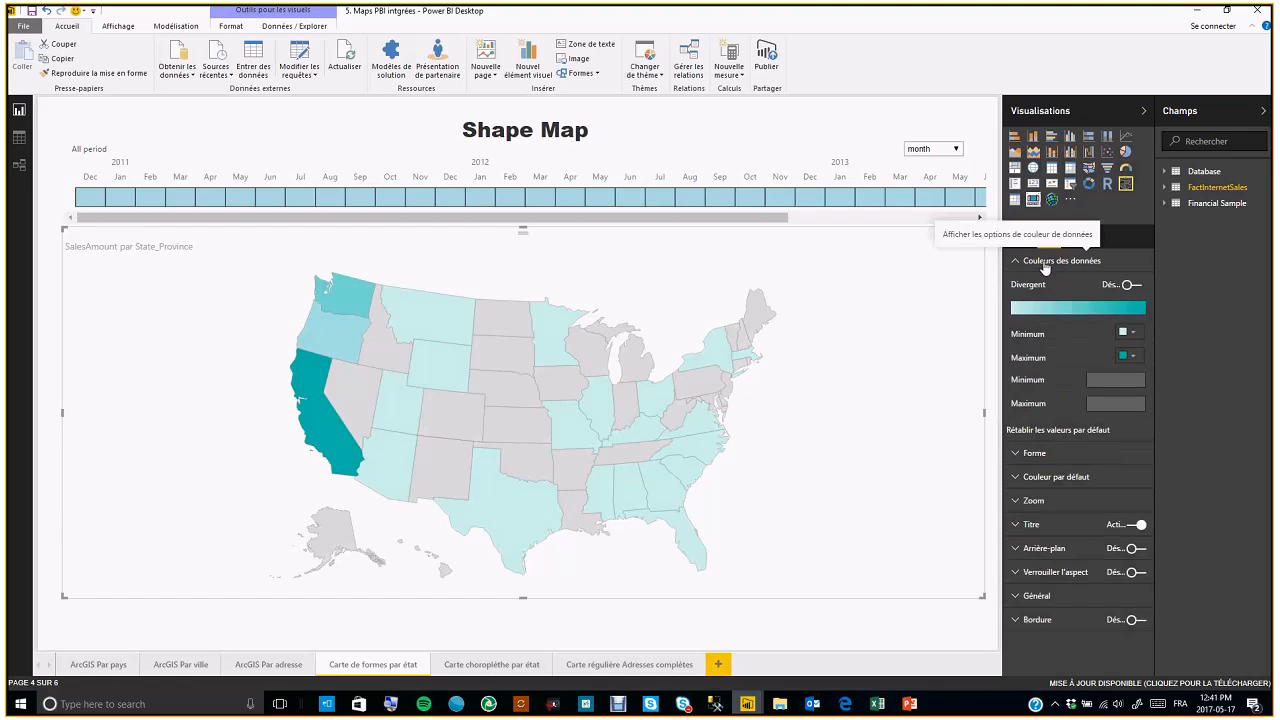
pyautogui.click(1045, 263)
pyautogui.click(1045, 263)
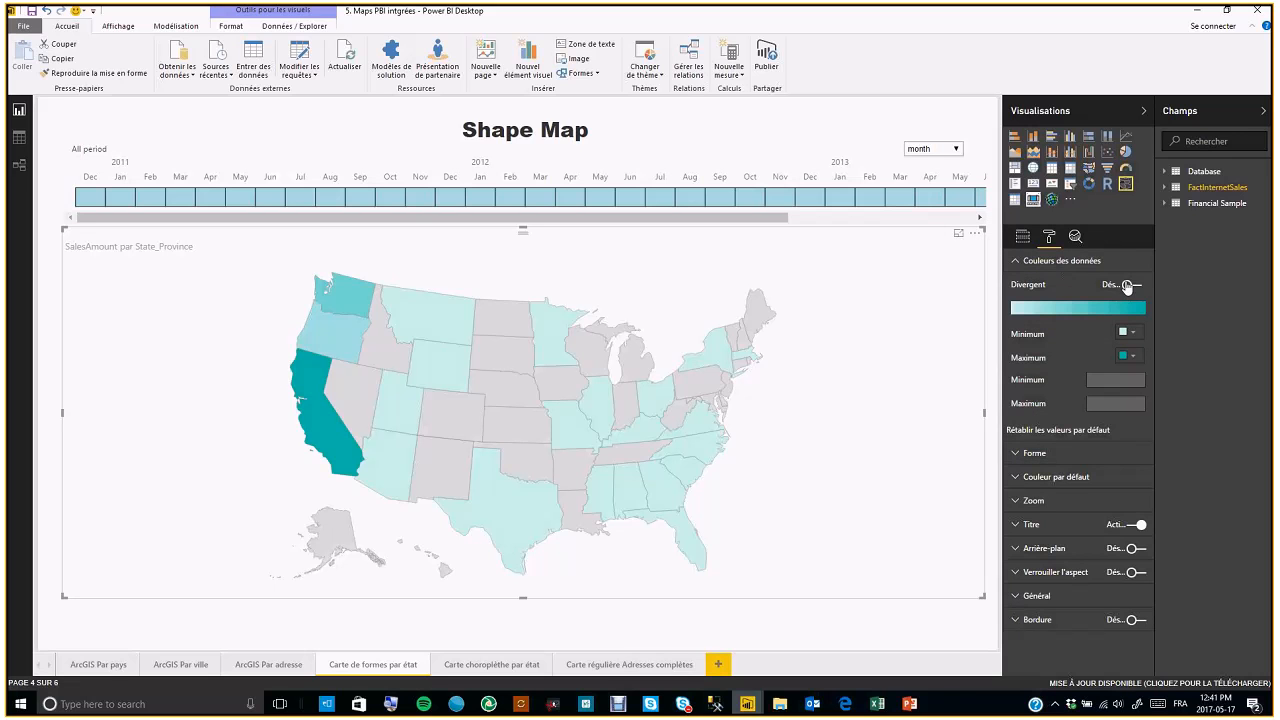
pyautogui.click(1062, 266)
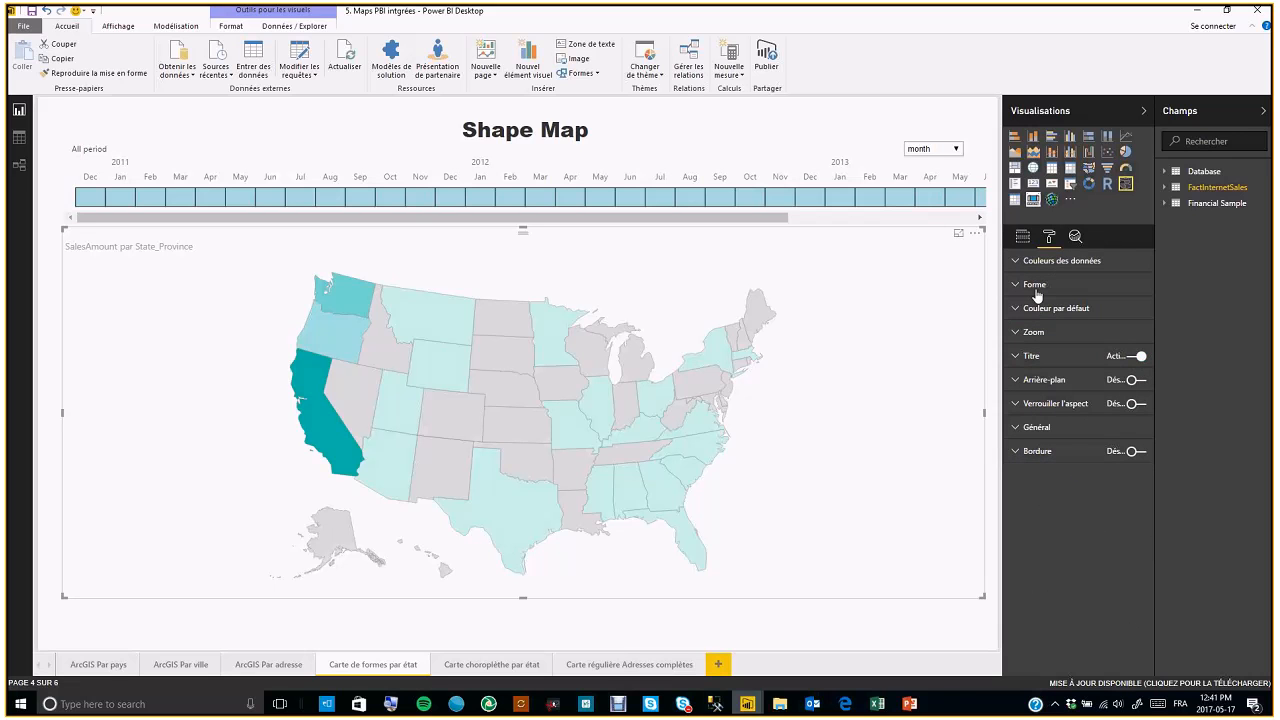
pyautogui.click(1036, 292)
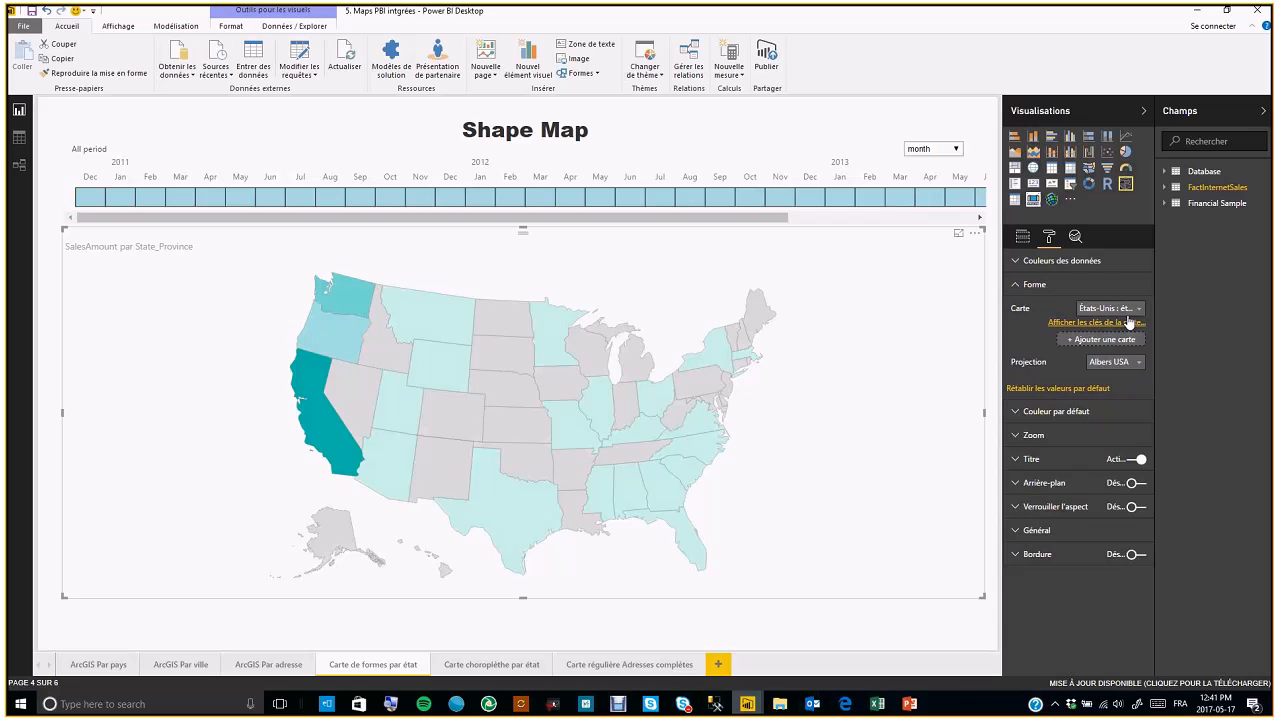
pyautogui.click(1140, 309)
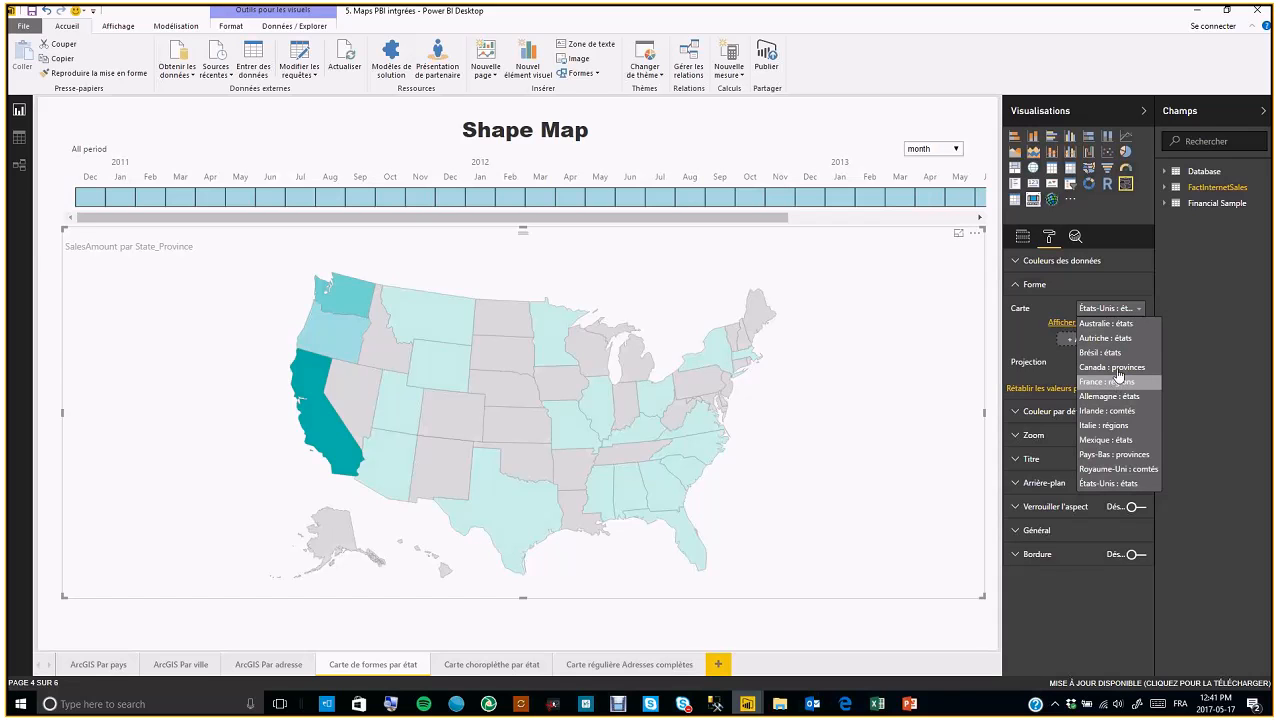
pyautogui.click(1139, 314)
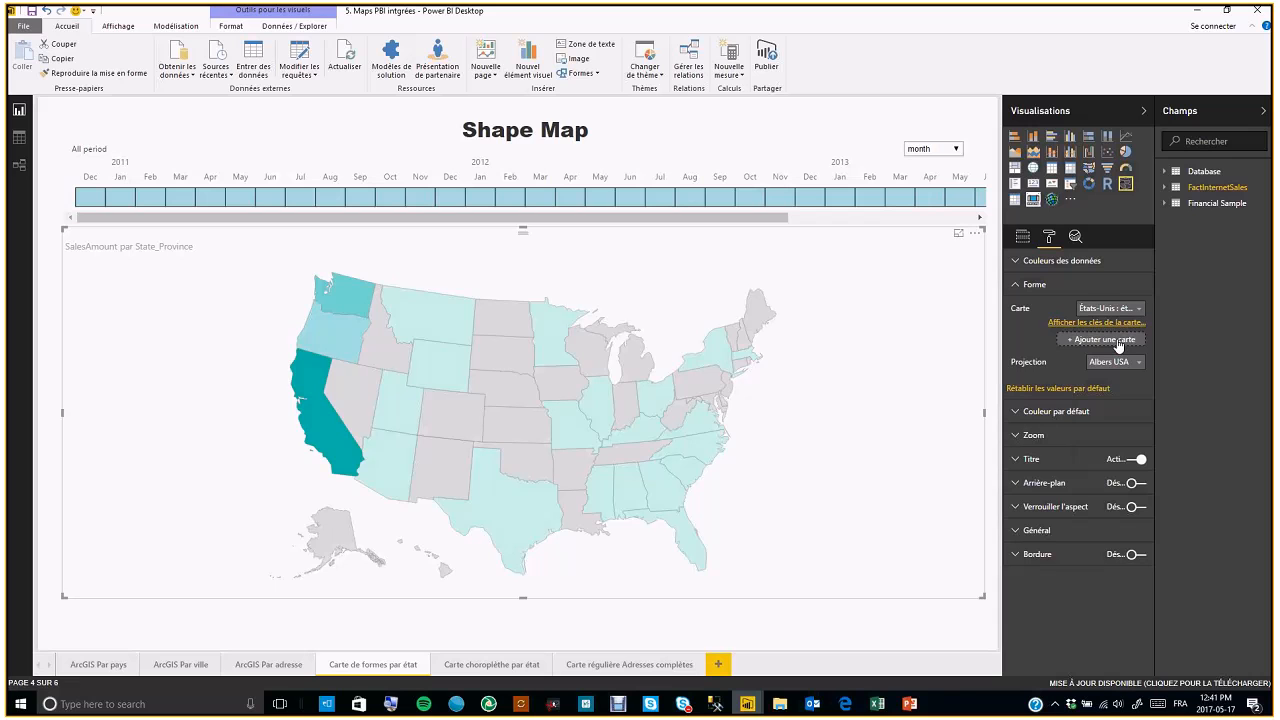
# View the shape map's map keys and close the dialog
pyautogui.click(1098, 324)
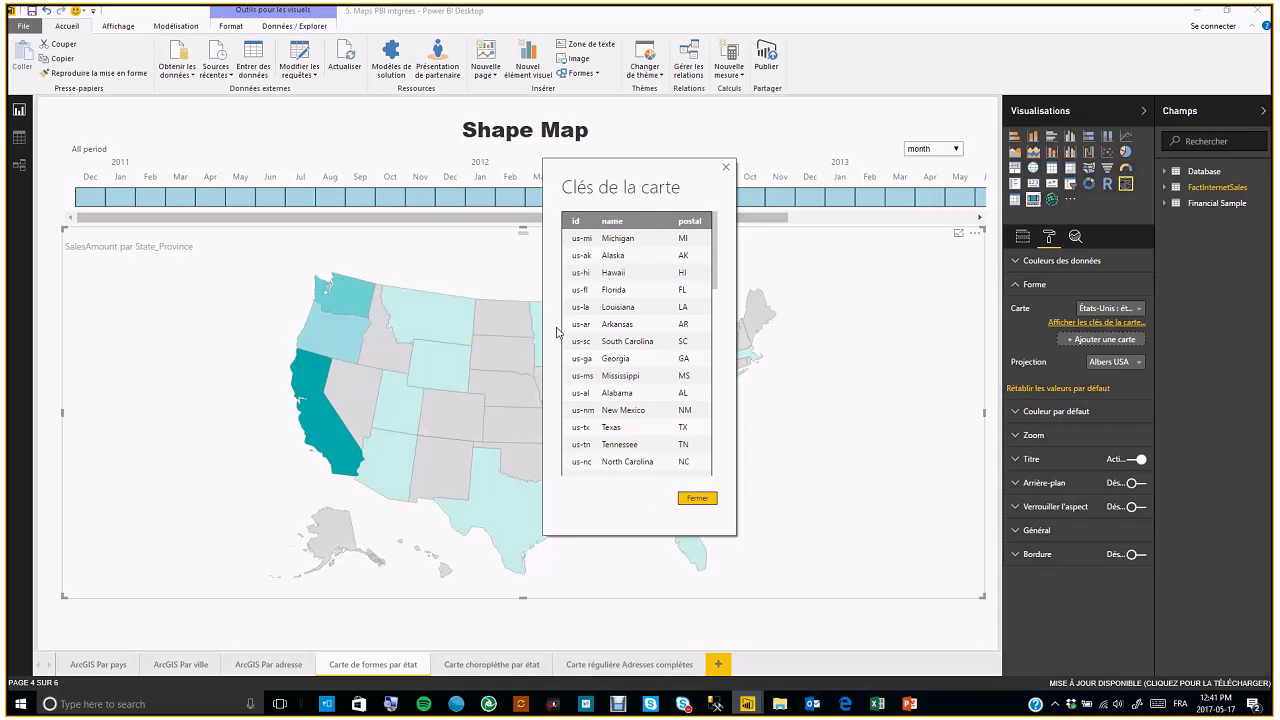
pyautogui.click(727, 168)
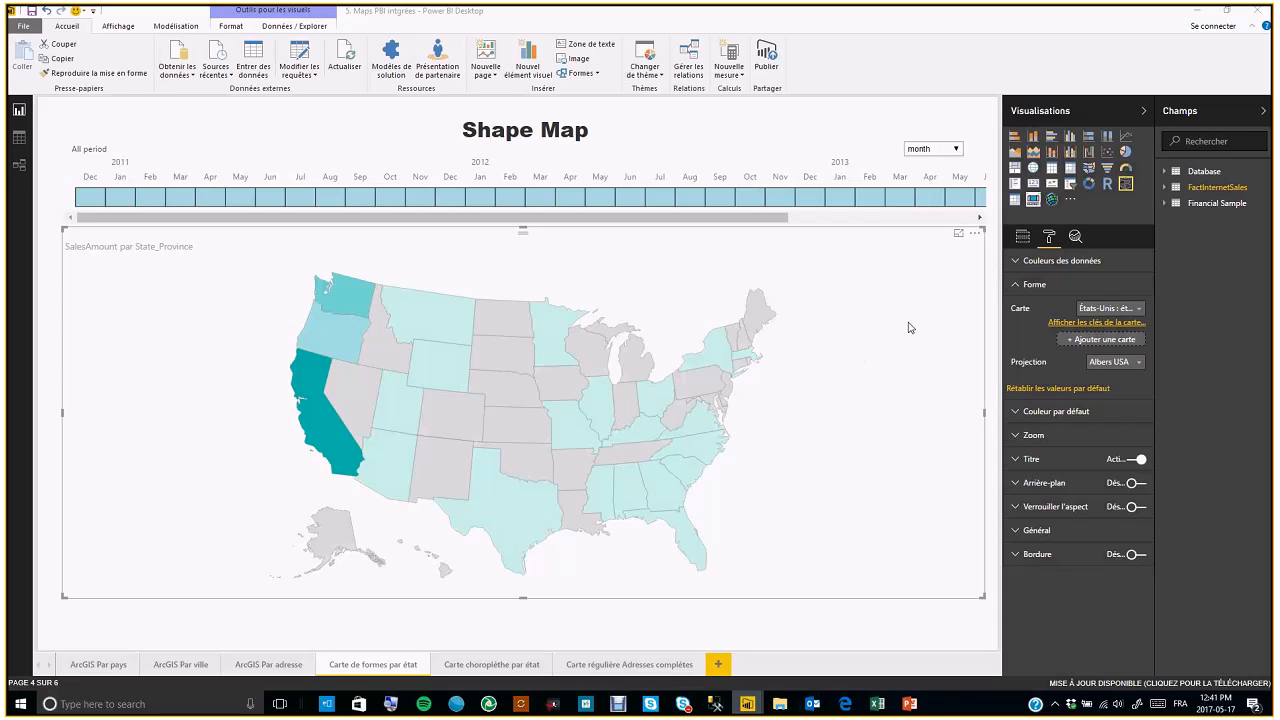
# Open the ArcGIS Par adresse page, select its ArcGIS map and zoom it in and back out
pyautogui.click(258, 668)
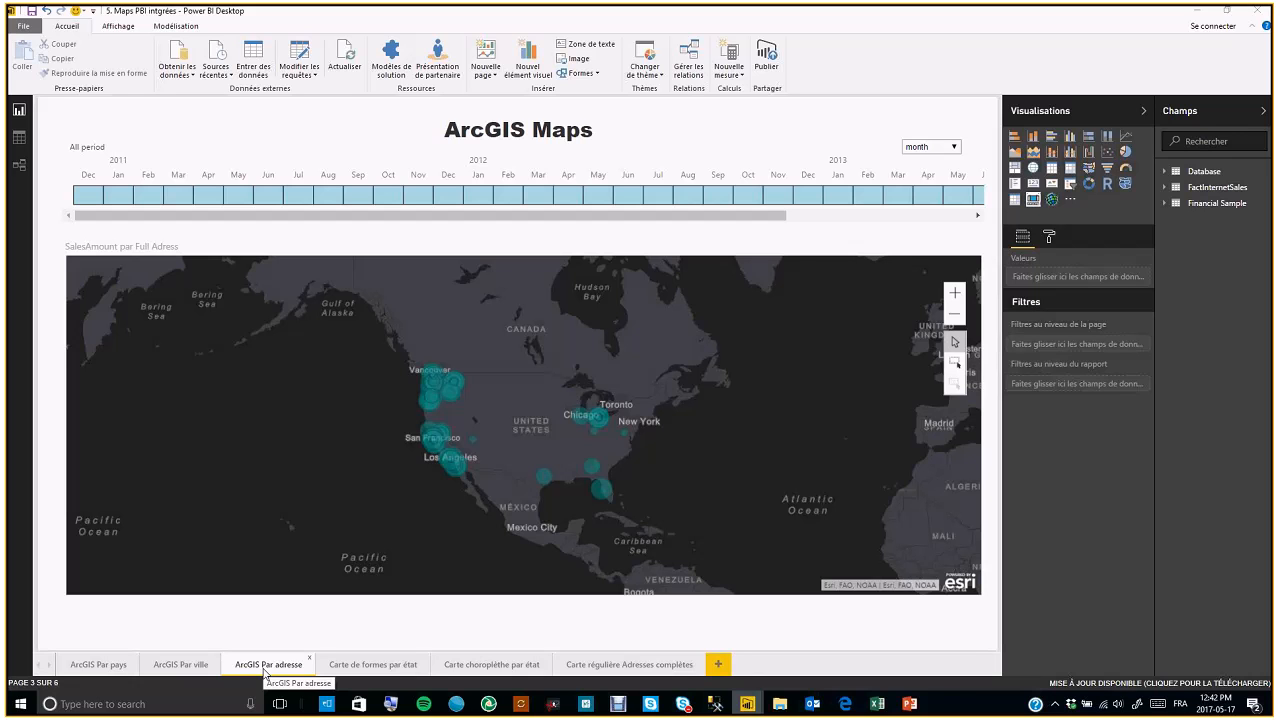
pyautogui.click(511, 246)
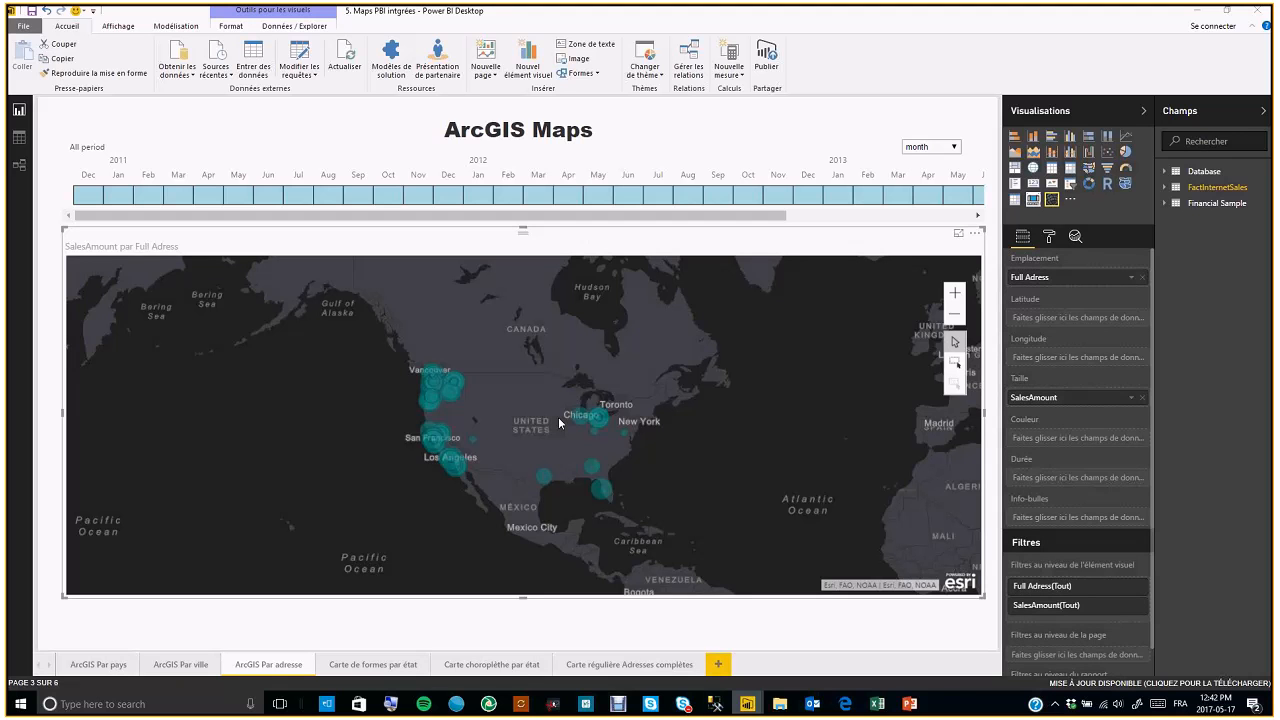
pyautogui.click(951, 297)
pyautogui.click(951, 297)
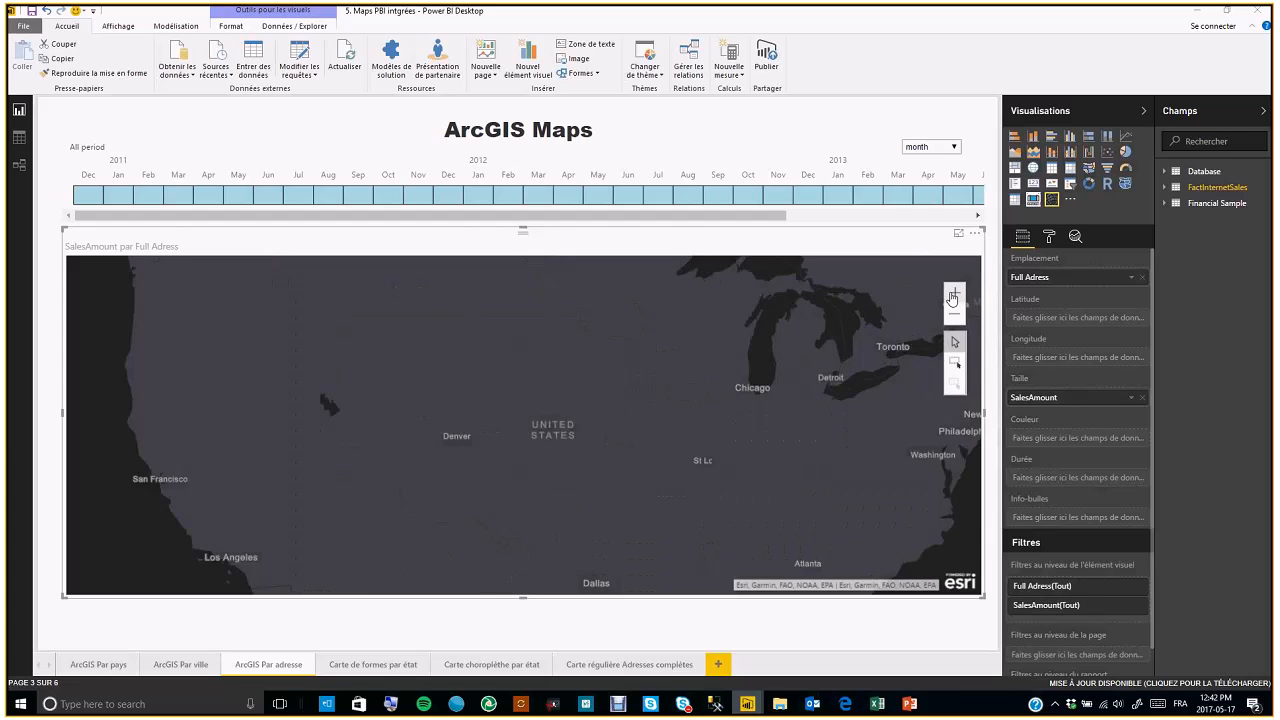
pyautogui.click(954, 314)
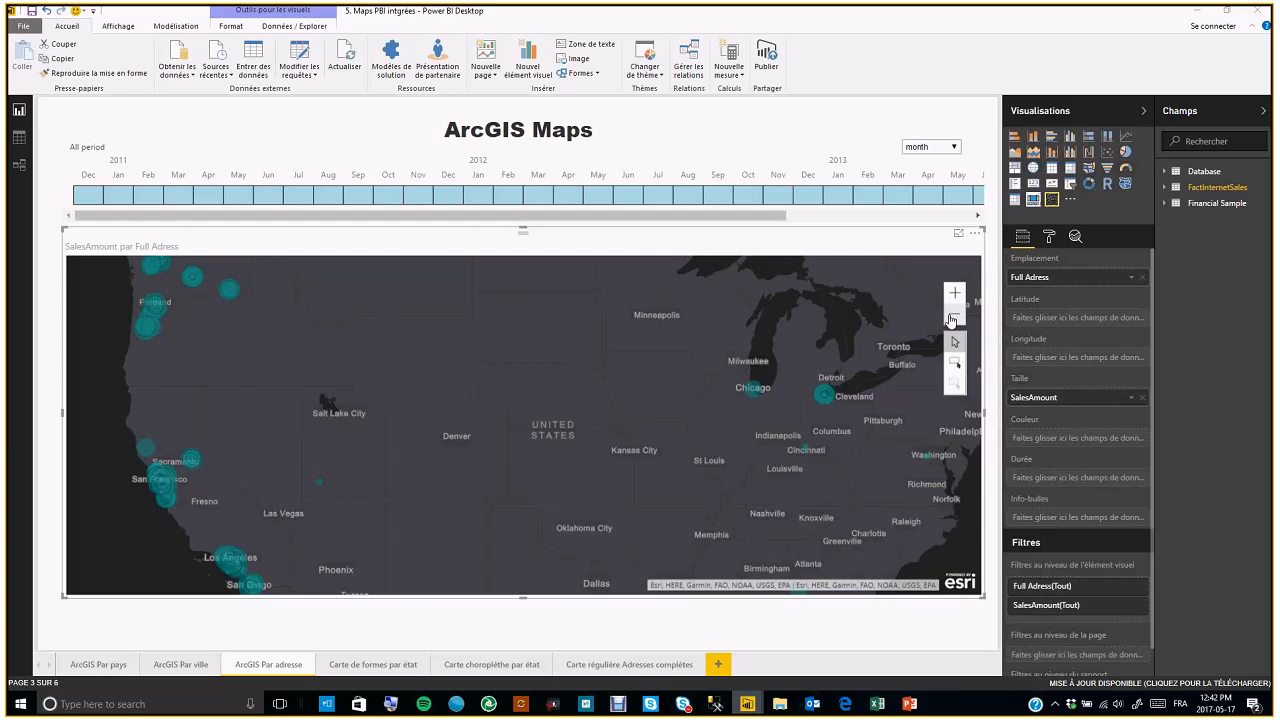
# Open the ArcGIS map for editing and switch its basemap to Nuances de gris after trying OpenStreetMap
pyautogui.click(975, 237)
pyautogui.click(1000, 249)
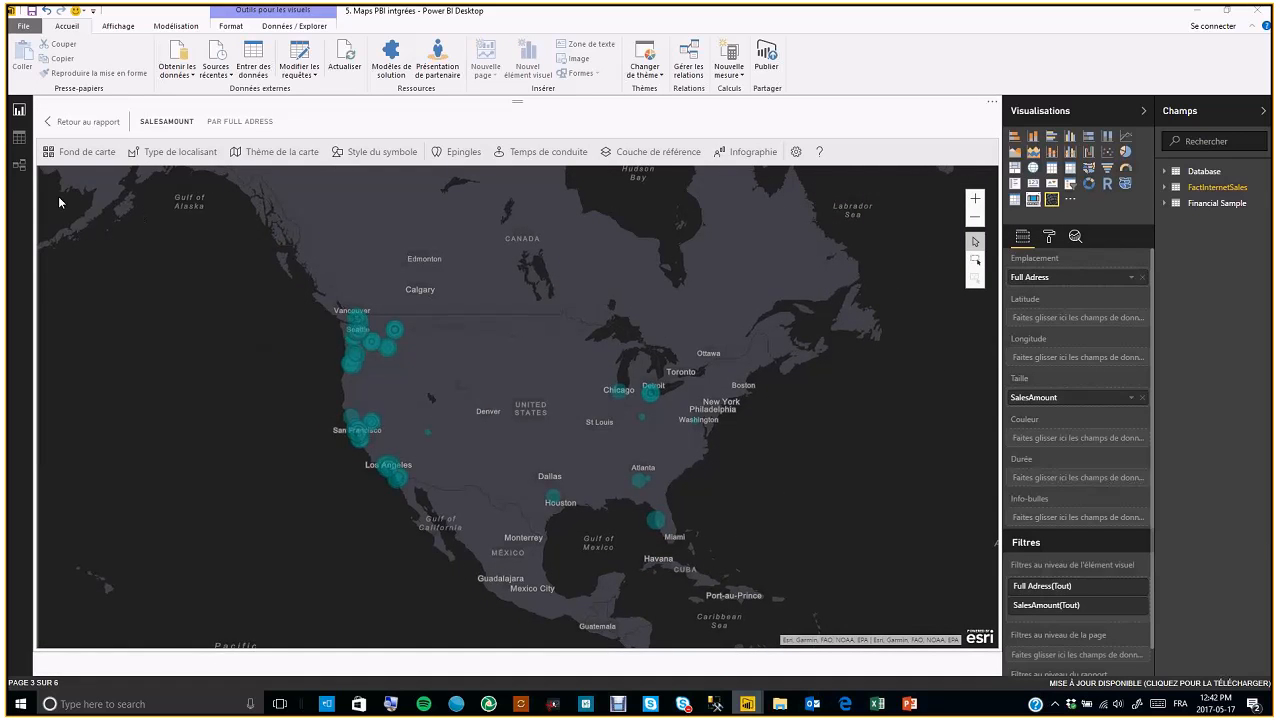
pyautogui.click(88, 152)
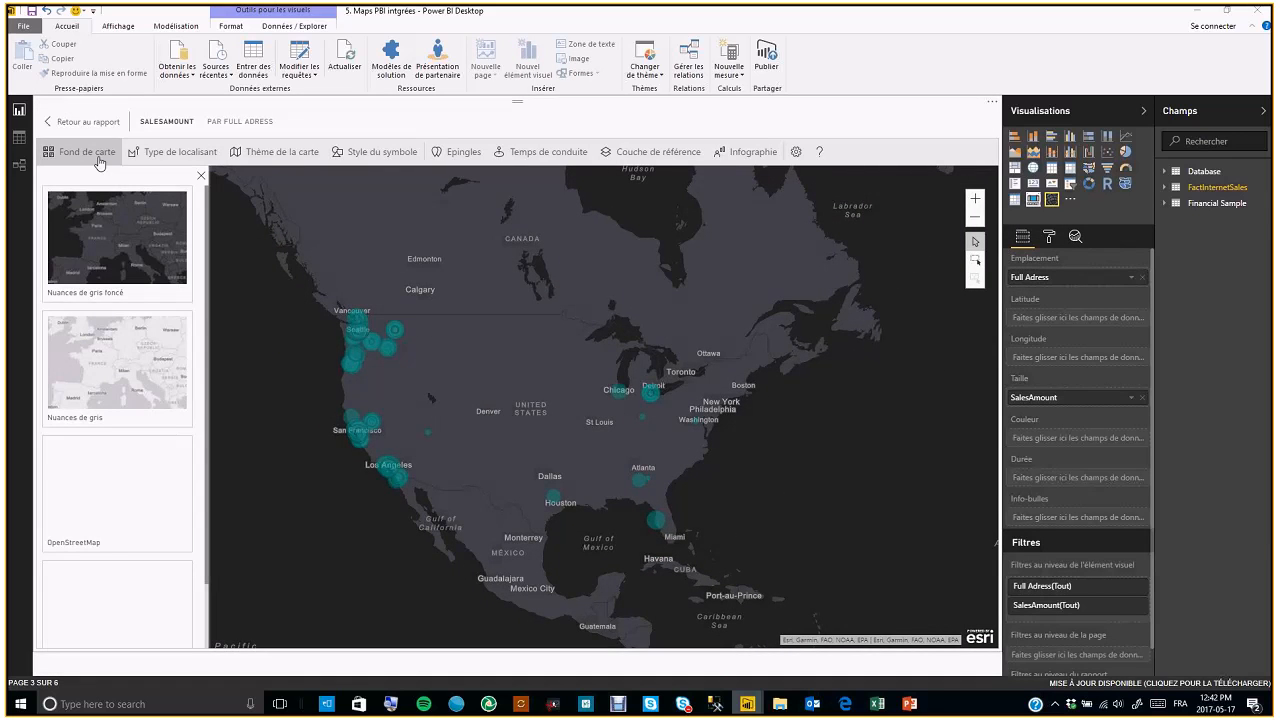
pyautogui.click(115, 385)
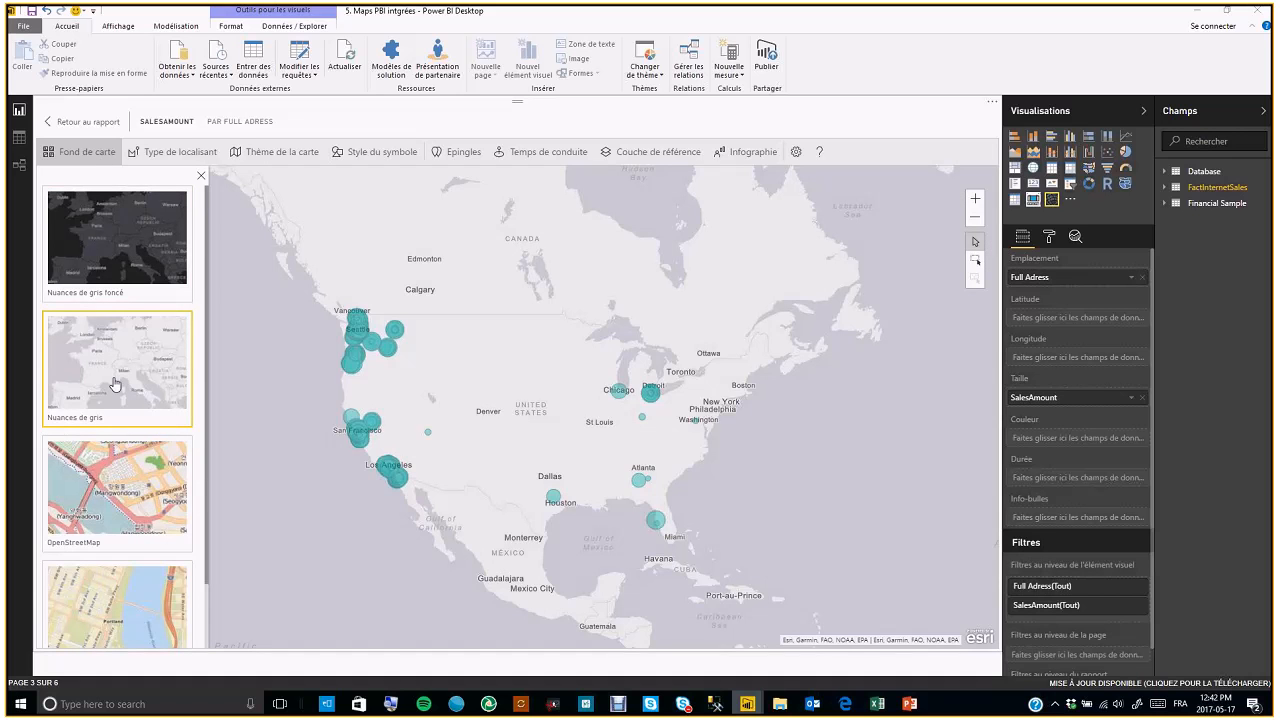
pyautogui.click(108, 472)
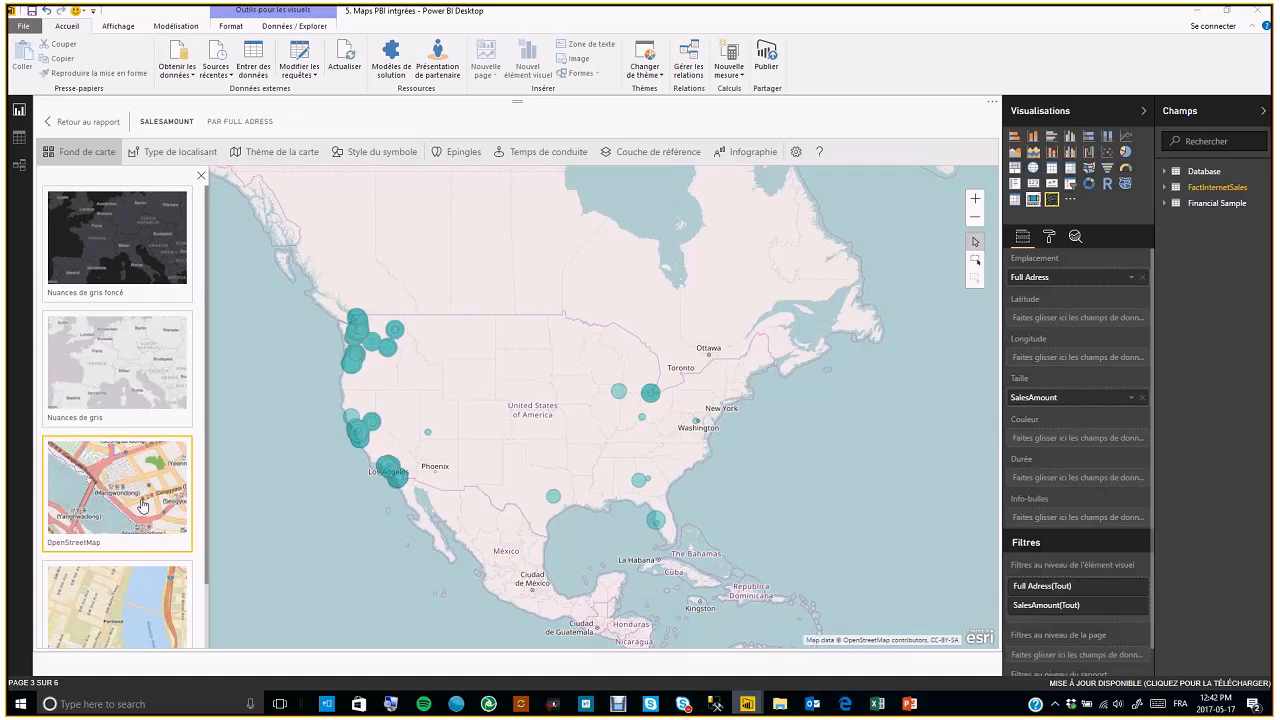
pyautogui.click(124, 398)
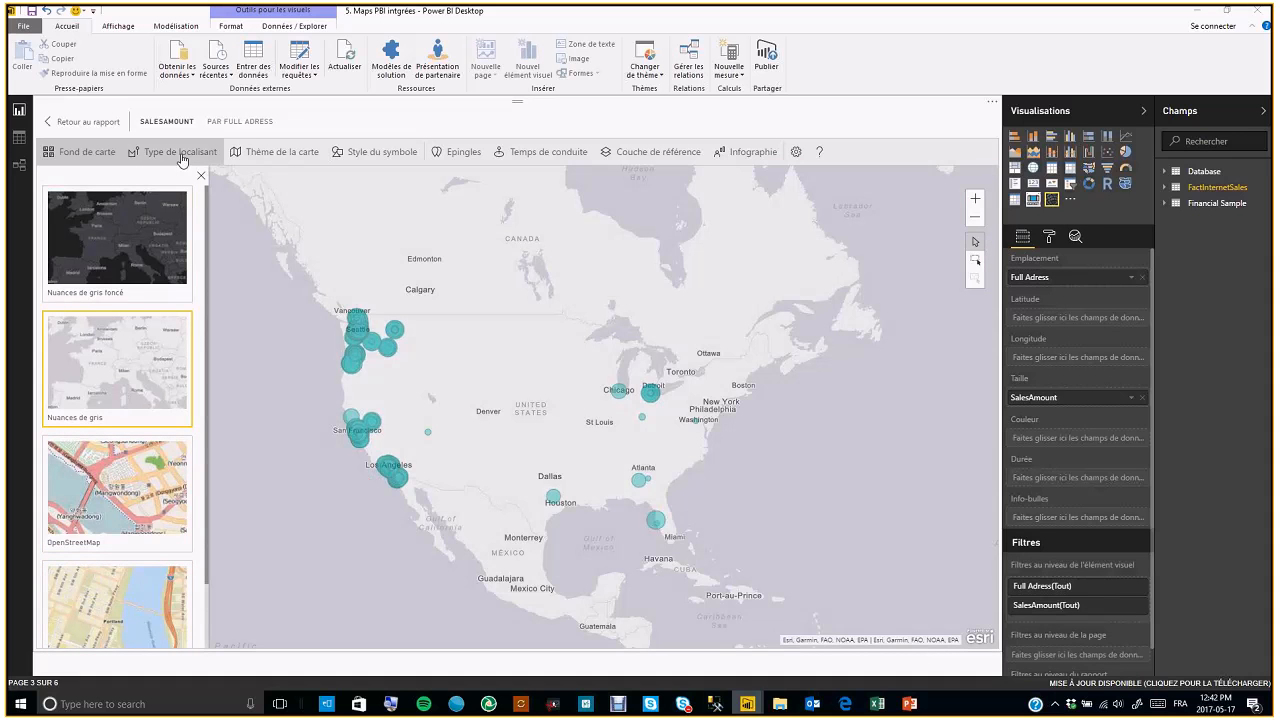
# Try representing the located addresses as Limites boundaries, then return to Points
pyautogui.click(181, 156)
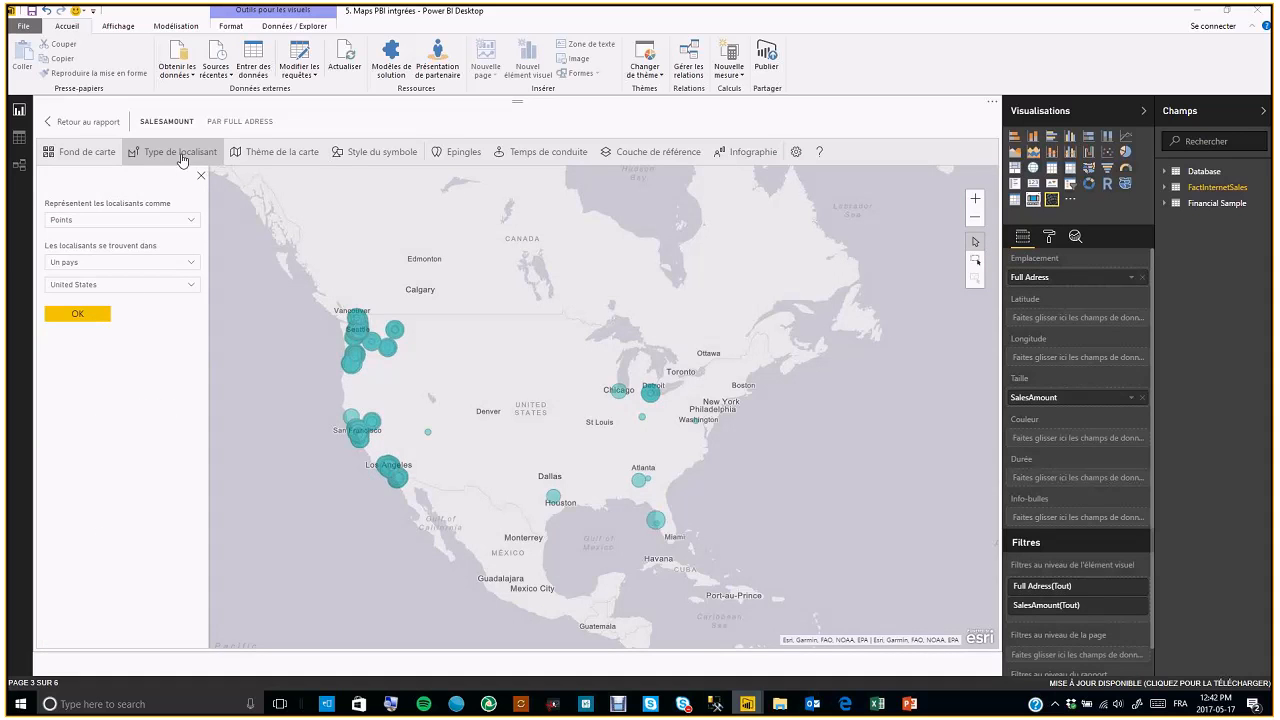
pyautogui.click(196, 221)
pyautogui.click(170, 247)
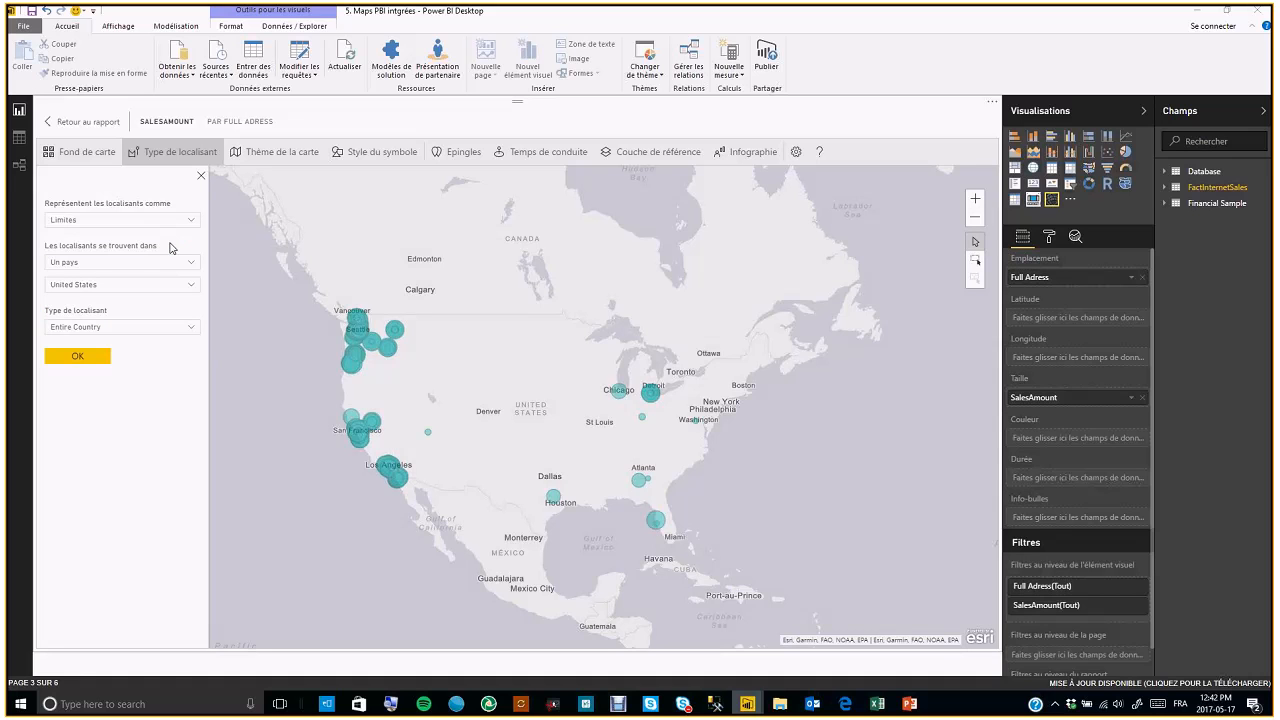
pyautogui.click(193, 222)
pyautogui.click(180, 234)
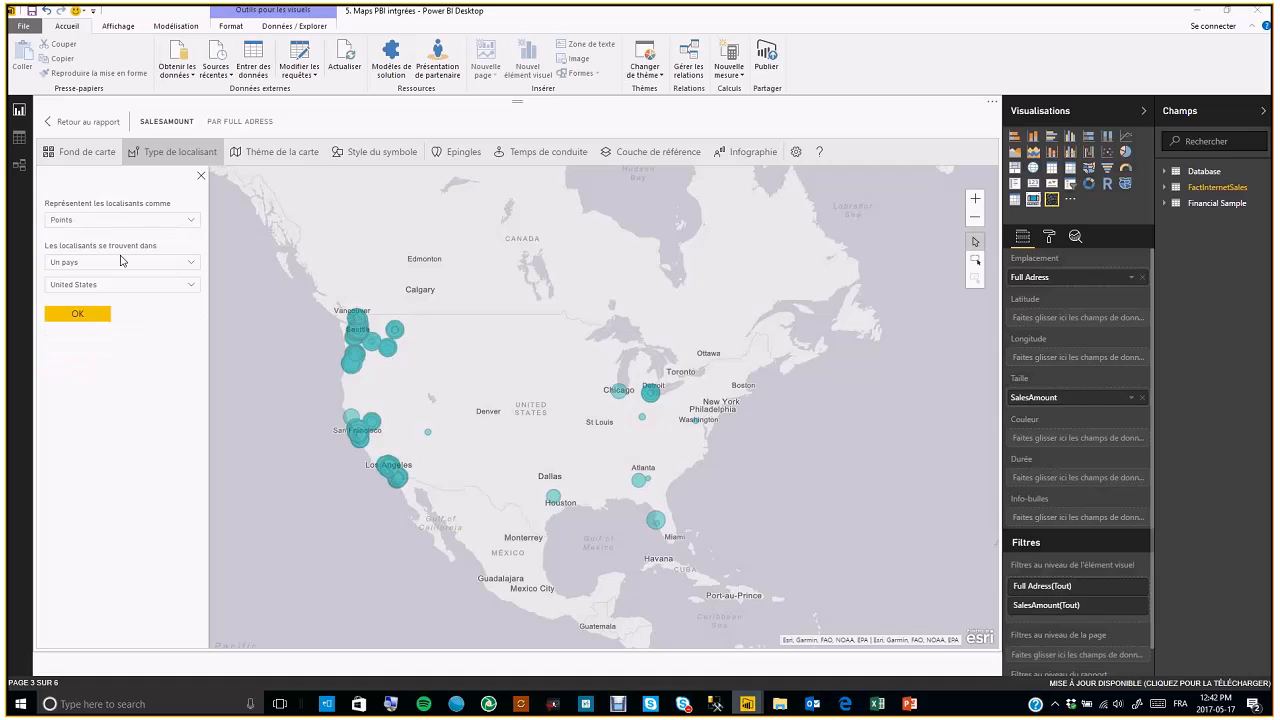
# Browse the location country choices and the map theme gallery
pyautogui.click(192, 263)
pyautogui.click(183, 290)
pyautogui.click(252, 155)
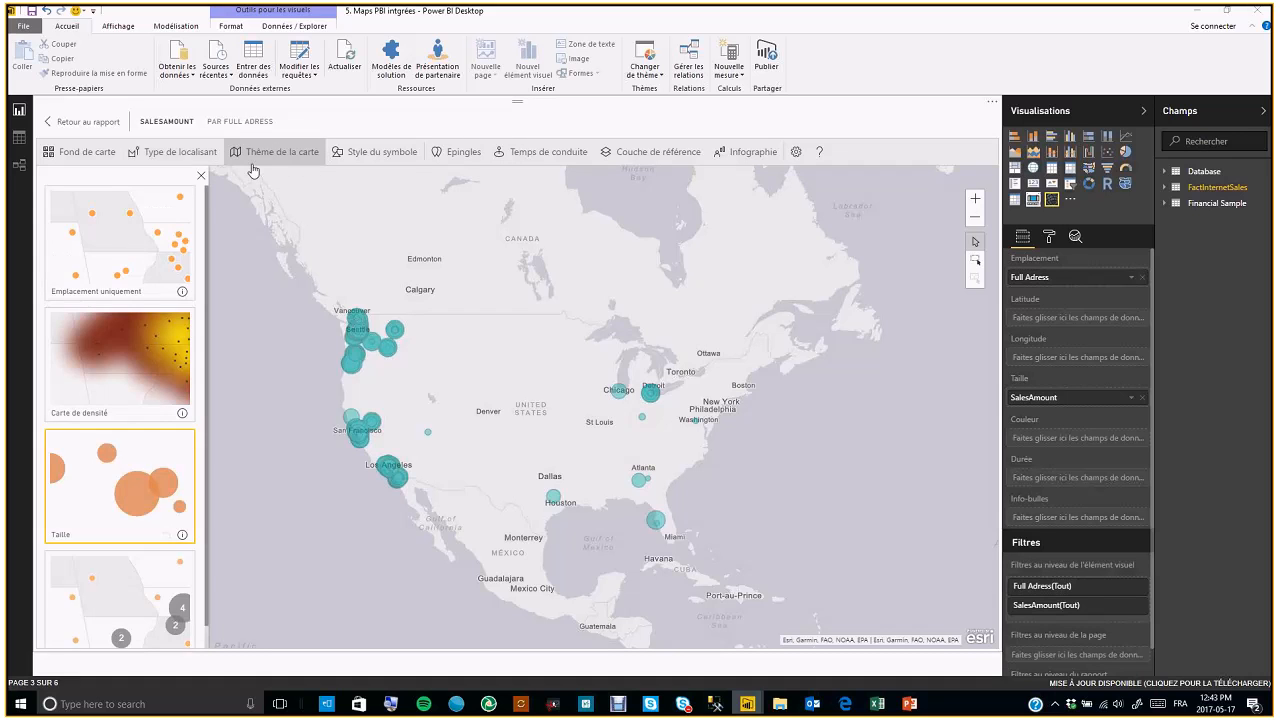
# Try placing the locations in Plusieurs pays, then restore Un pays with United States and apply
pyautogui.click(182, 158)
pyautogui.click(193, 263)
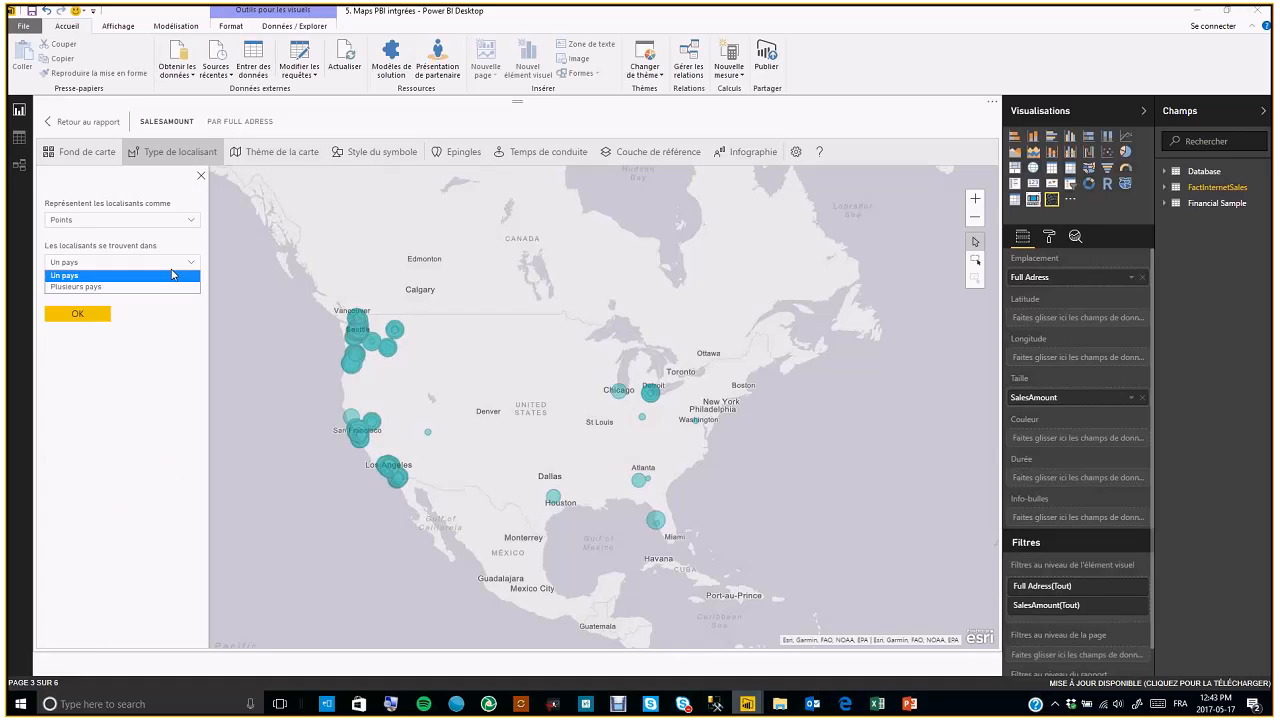
pyautogui.click(166, 288)
pyautogui.click(80, 316)
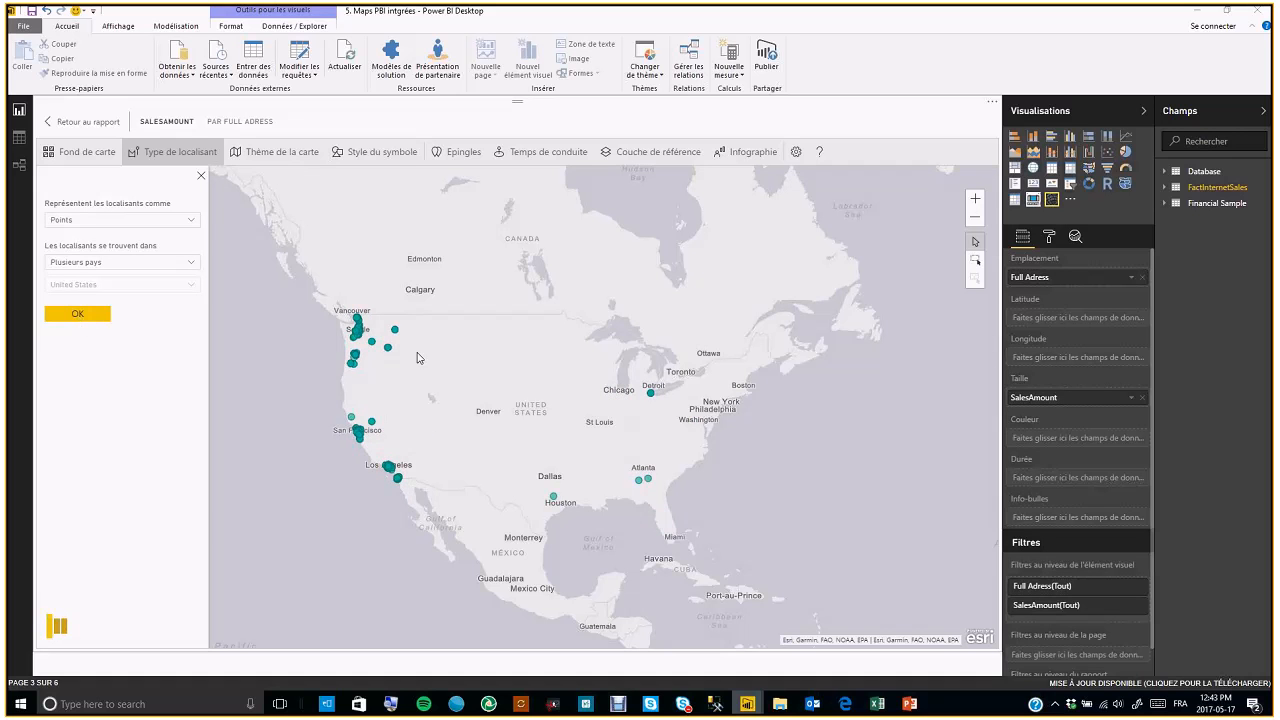
pyautogui.scroll(1, 420, 357)
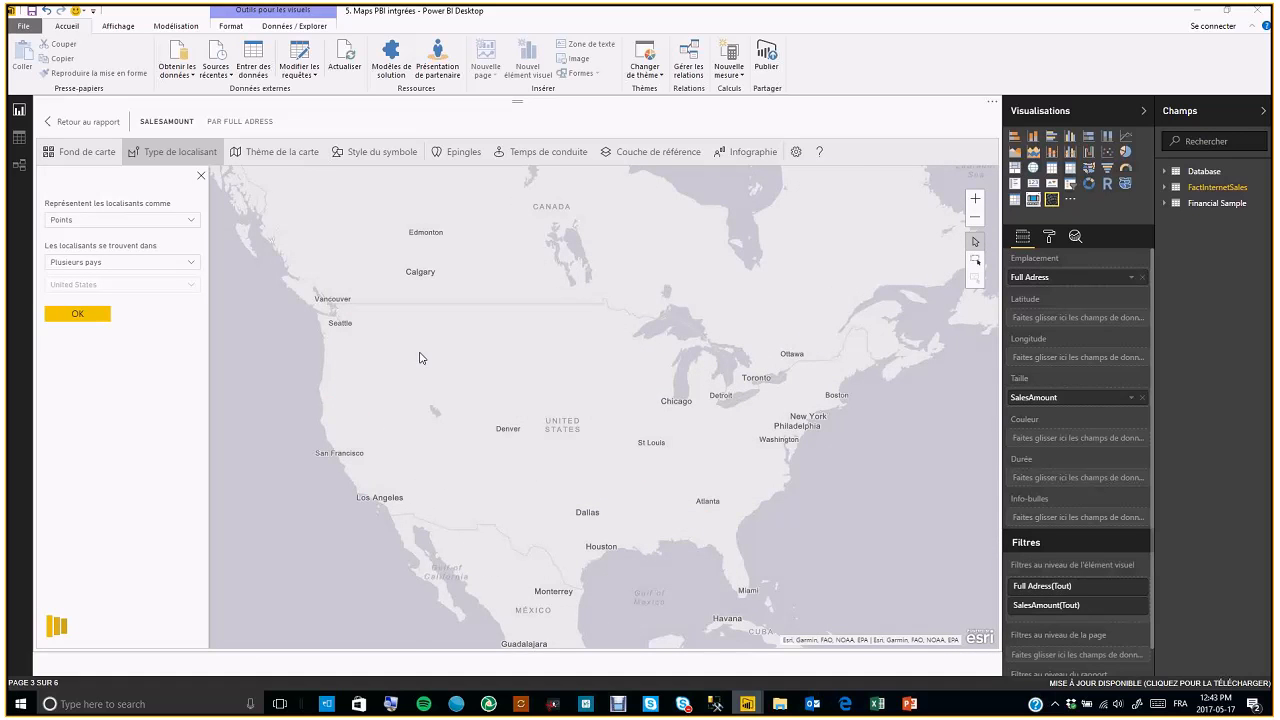
pyautogui.scroll(1, 420, 357)
pyautogui.click(191, 221)
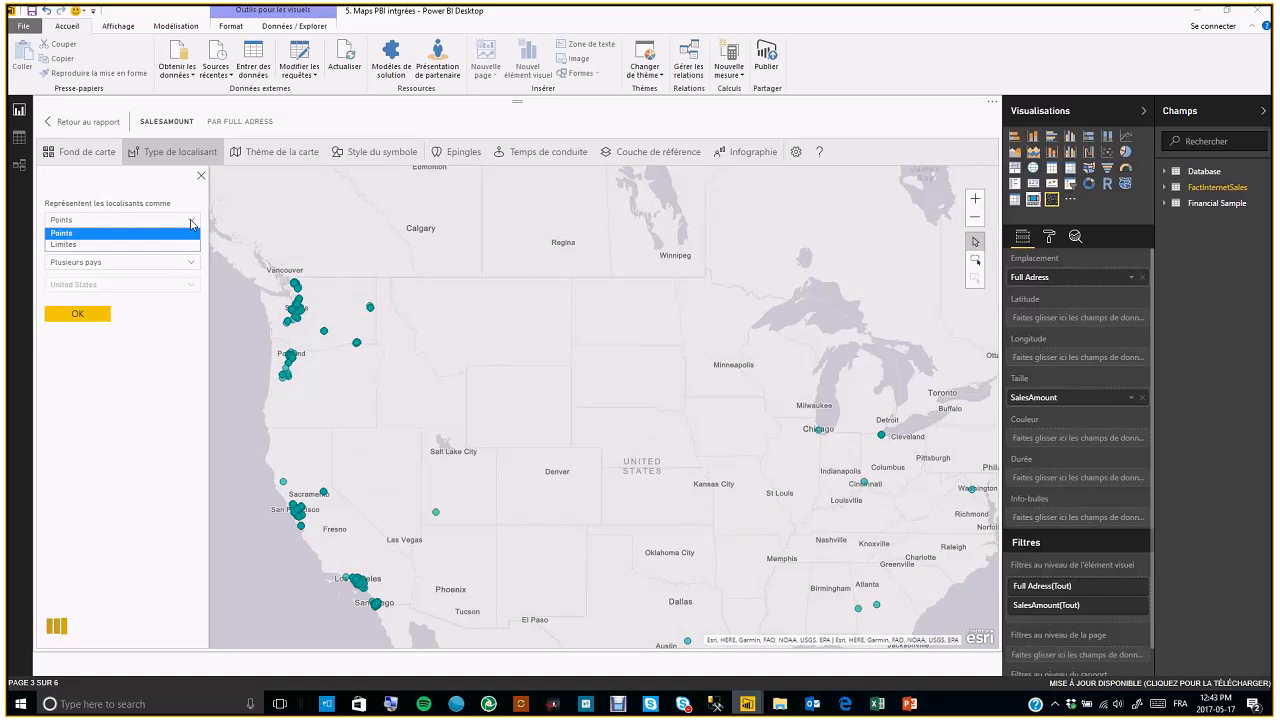
pyautogui.click(192, 223)
pyautogui.click(190, 266)
pyautogui.click(162, 277)
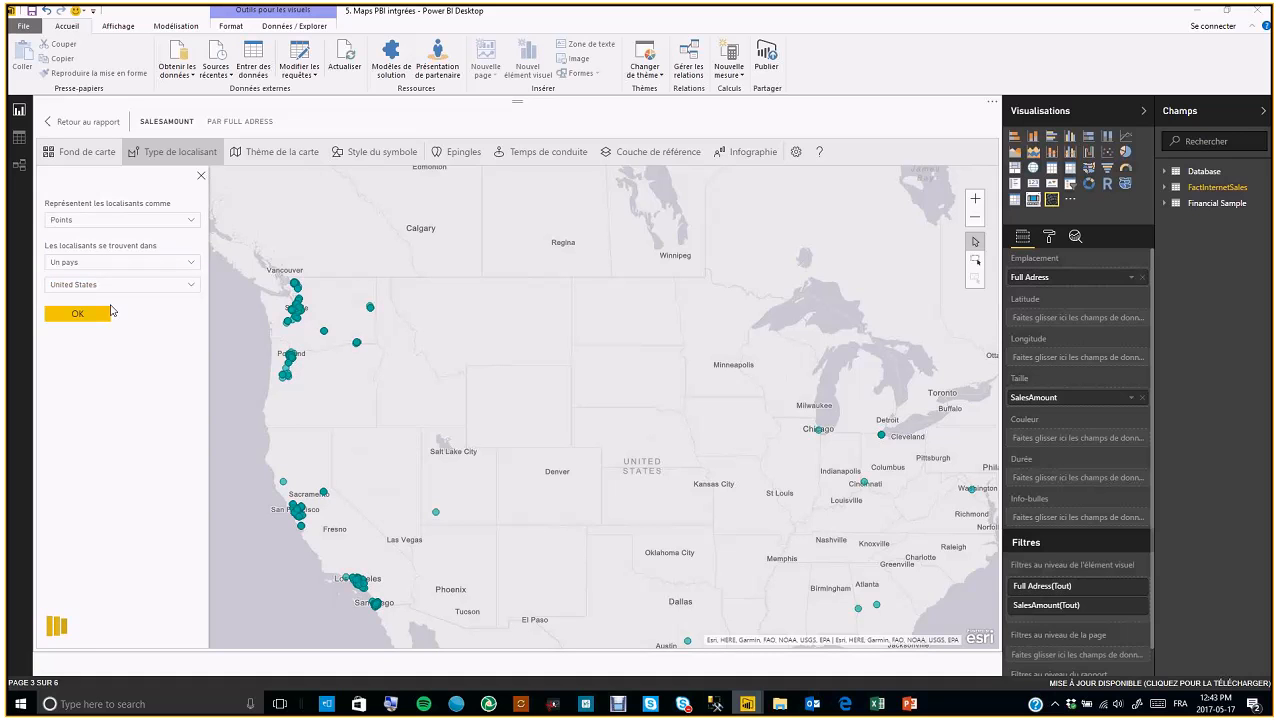
pyautogui.click(96, 322)
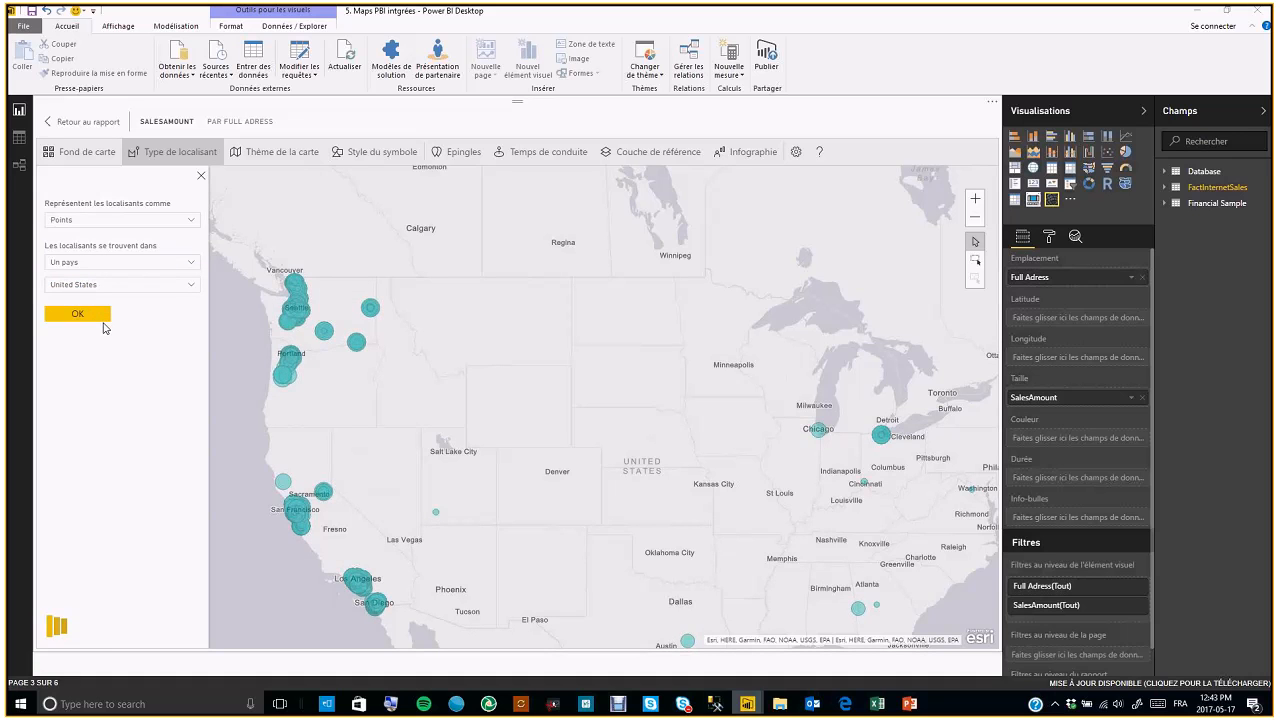
# Try the Carte de densité, Emplacement uniquement, Agrégation and Taille map themes on the address map
pyautogui.click(272, 154)
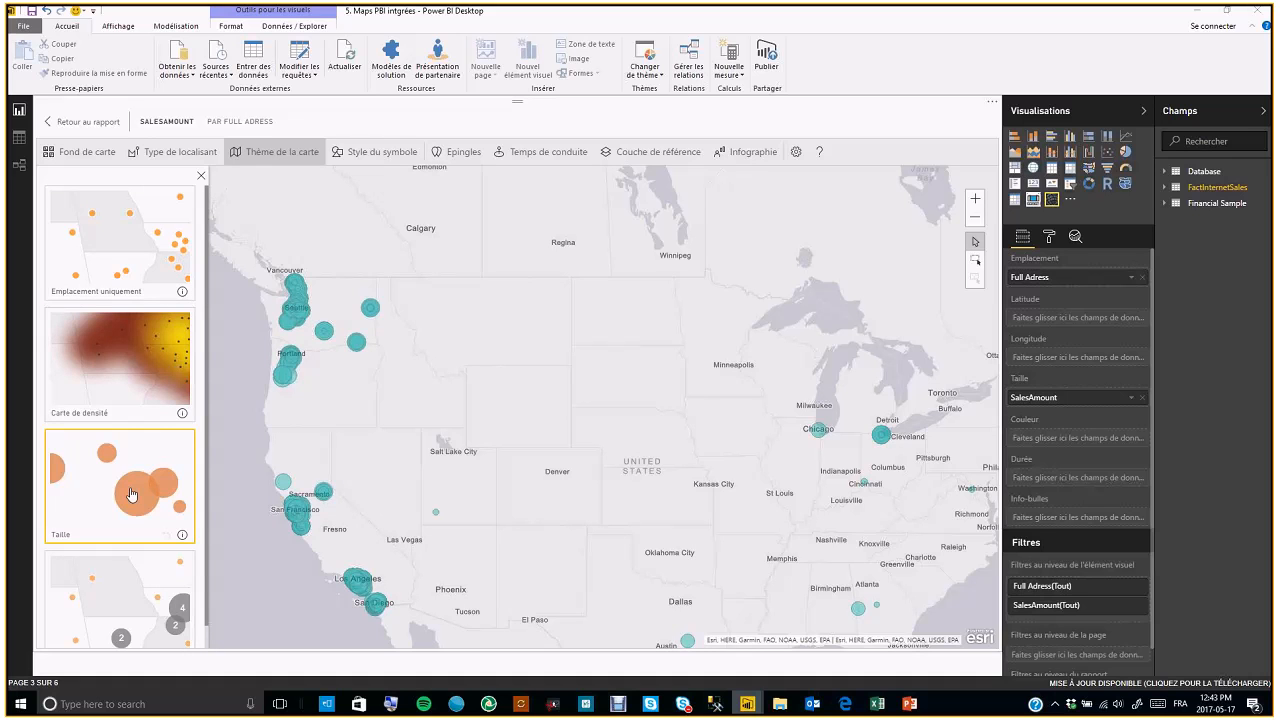
pyautogui.click(127, 371)
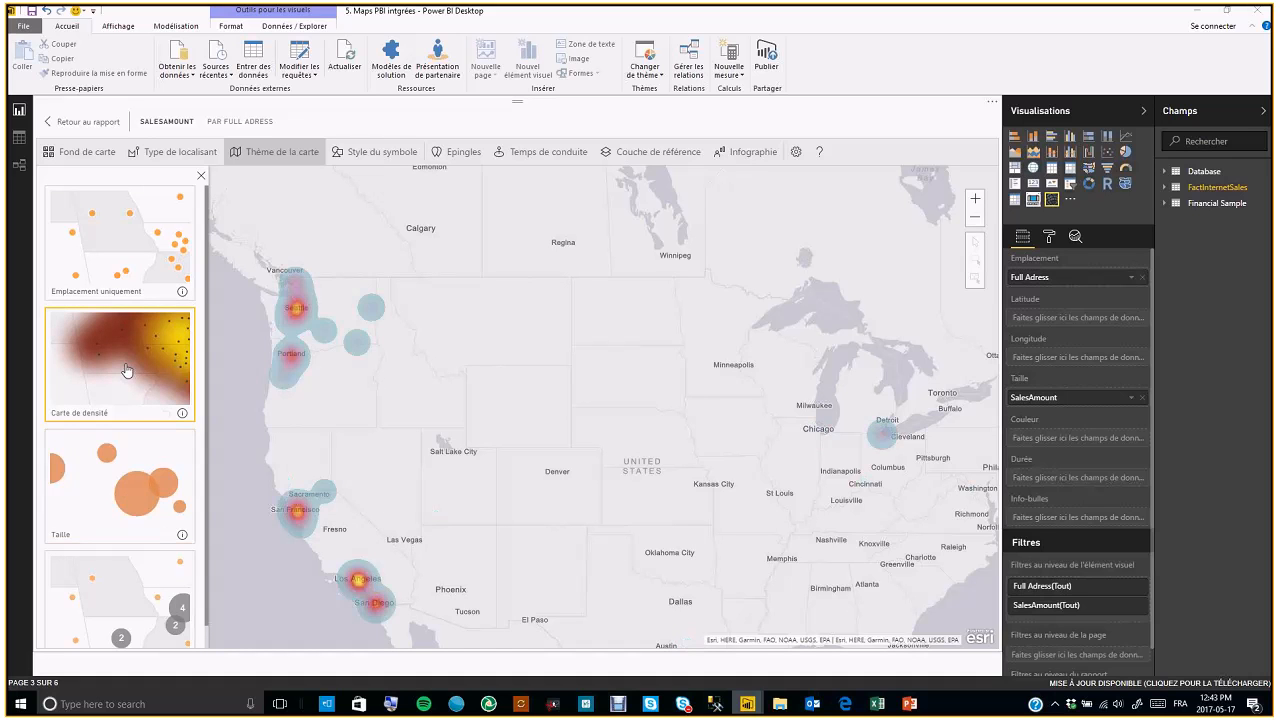
pyautogui.click(137, 273)
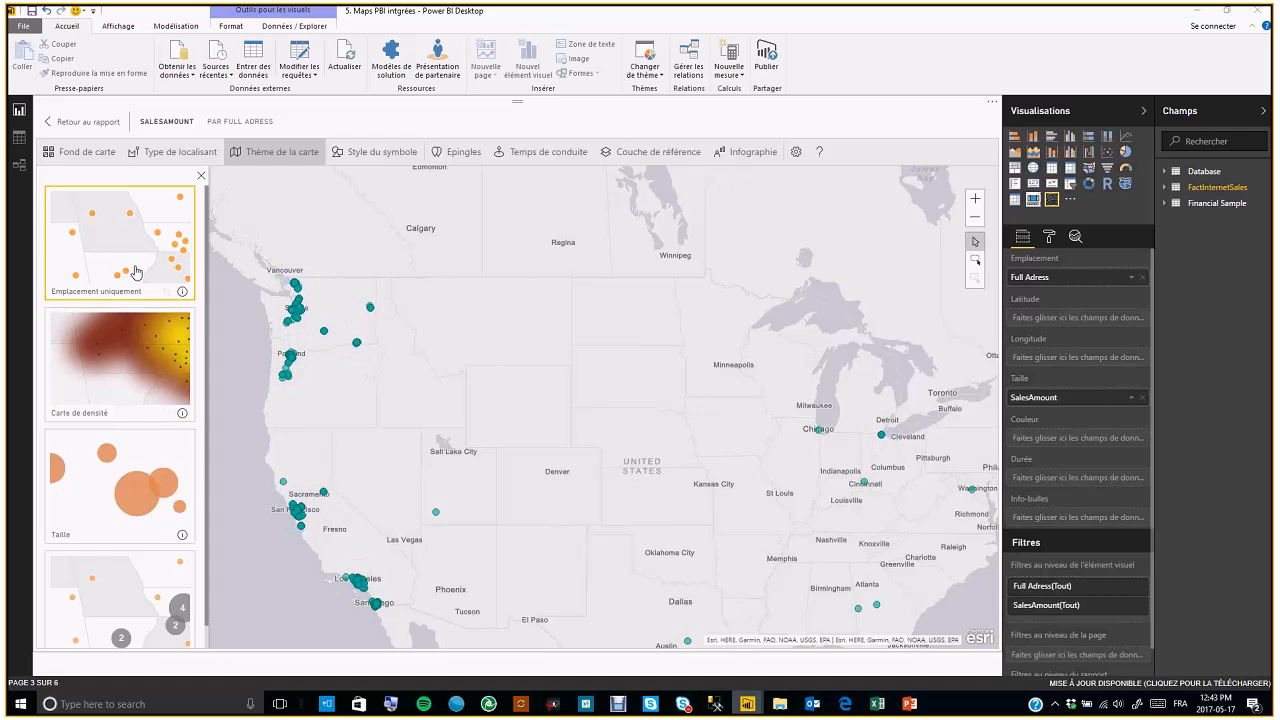
pyautogui.click(147, 601)
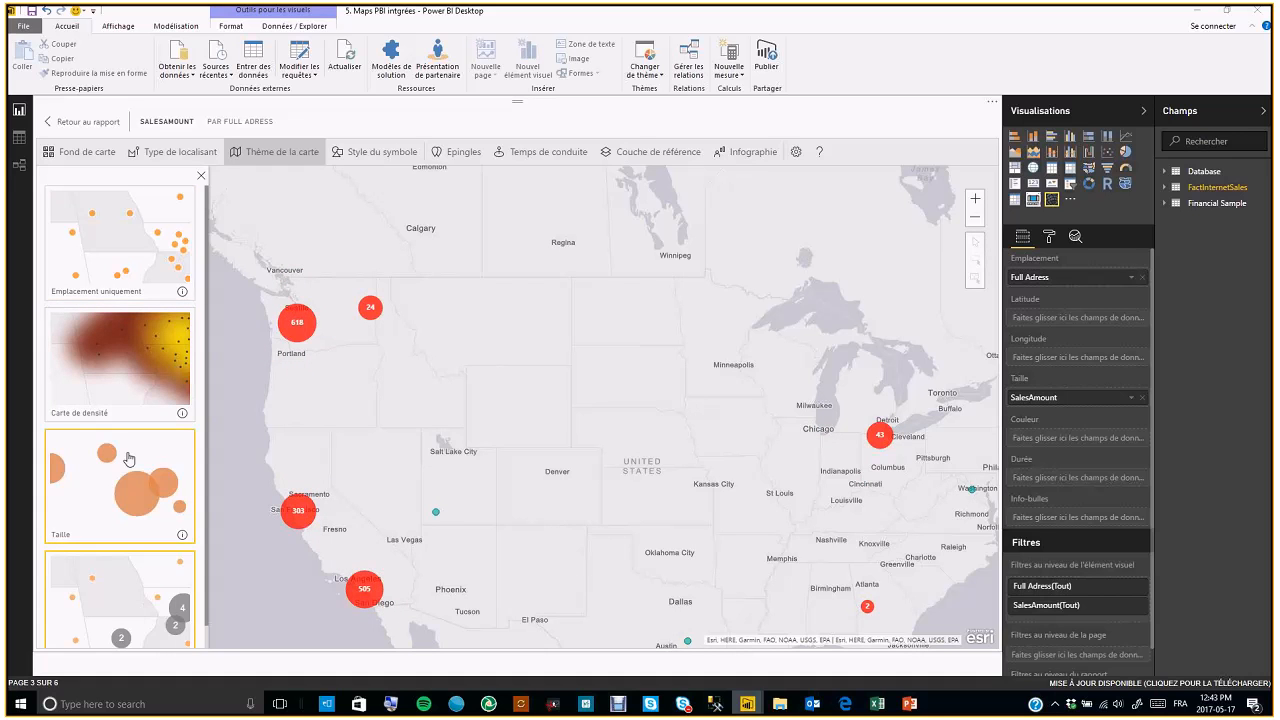
pyautogui.scroll(-1, 134, 460)
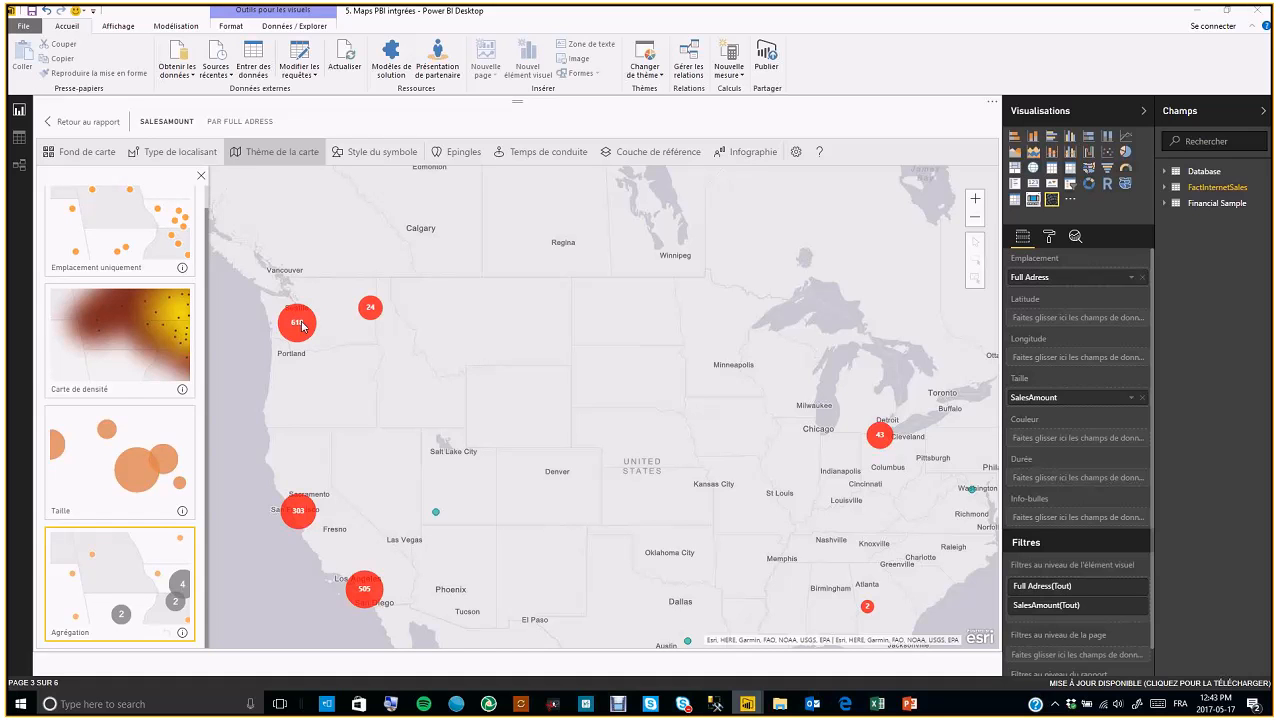
pyautogui.click(380, 155)
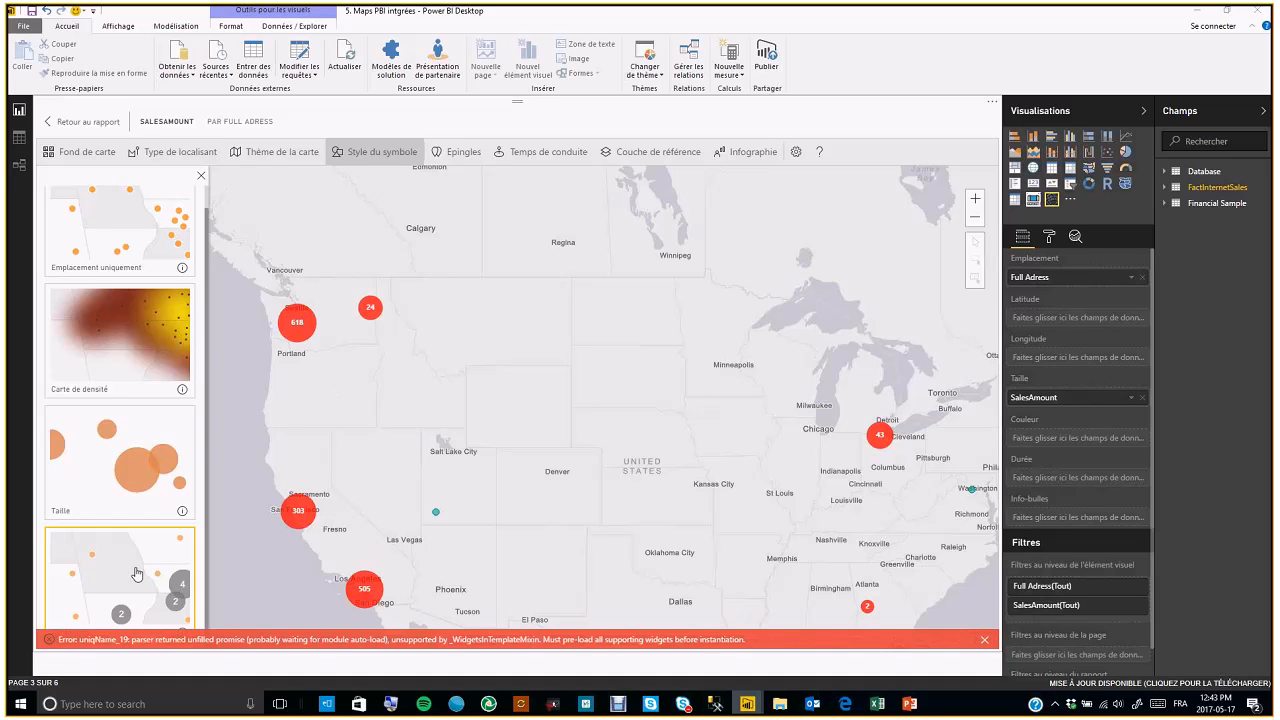
pyautogui.click(141, 512)
pyautogui.click(155, 568)
# Try setting the locations to Plusieurs pays again and apply
pyautogui.click(165, 152)
pyautogui.click(190, 262)
pyautogui.click(150, 287)
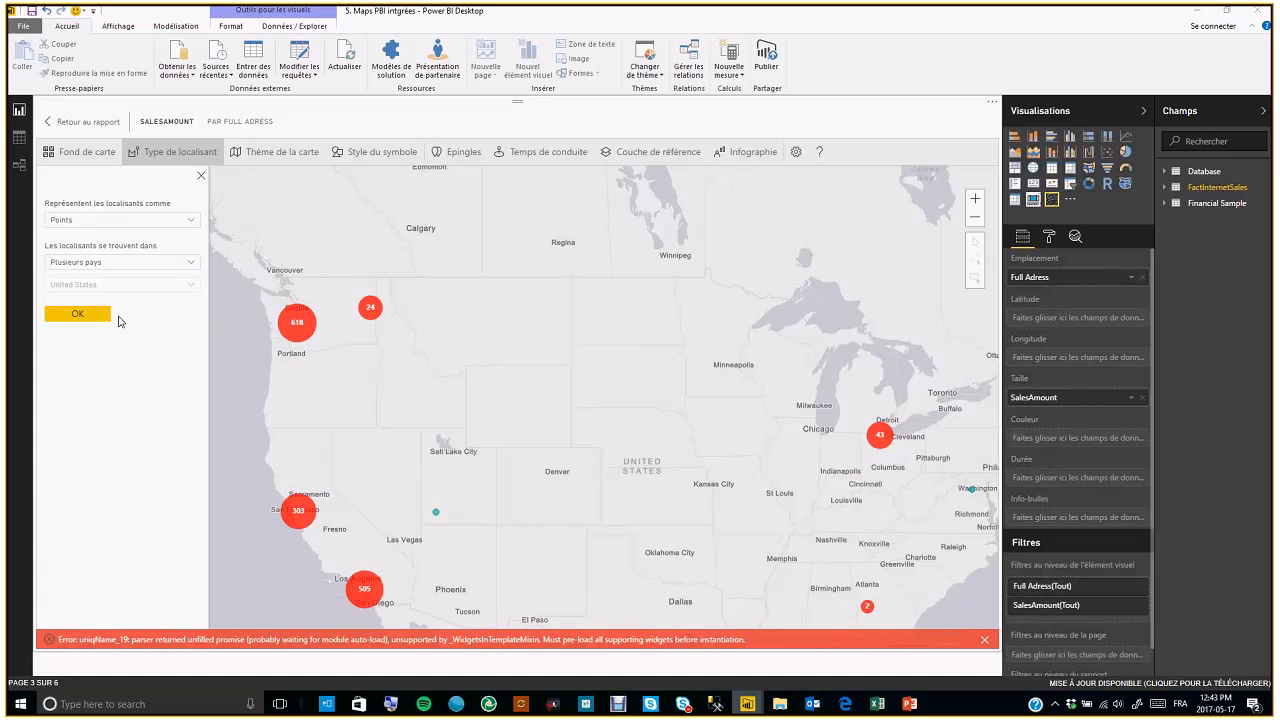
pyautogui.click(108, 314)
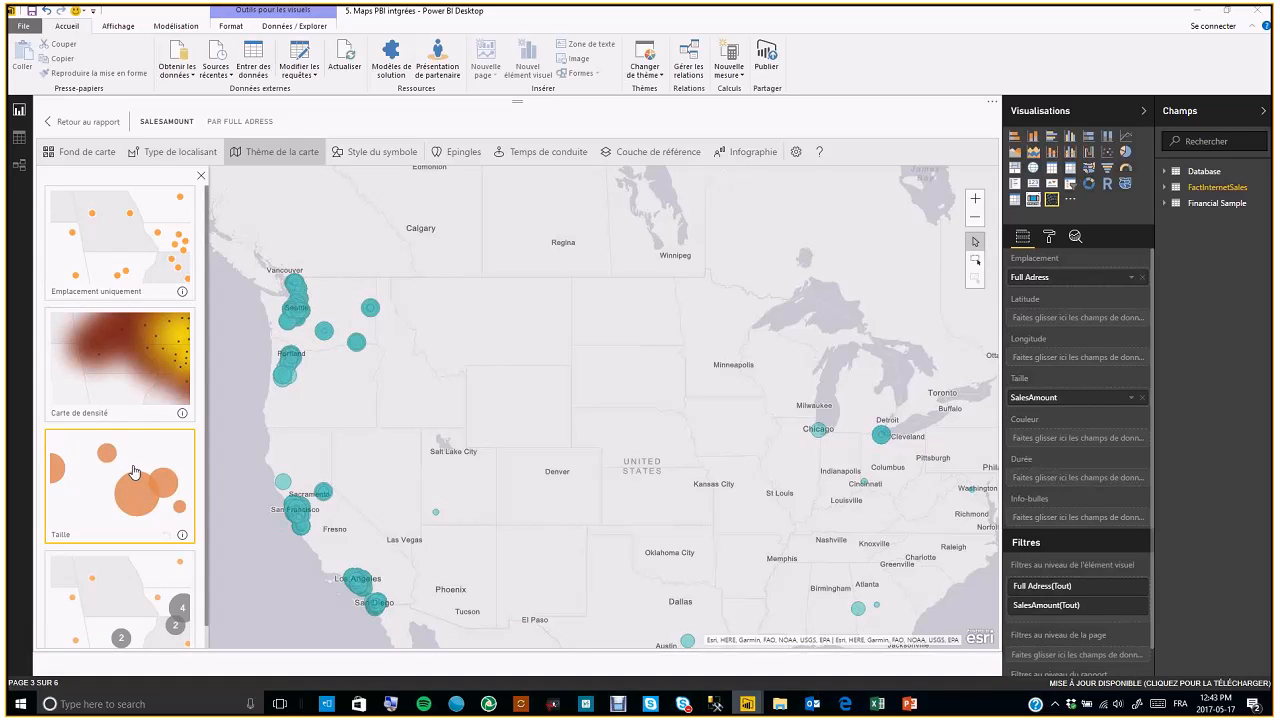
# Switch the map theme through Agrégation and Emplacement uniquement back to Taille
pyautogui.click(140, 573)
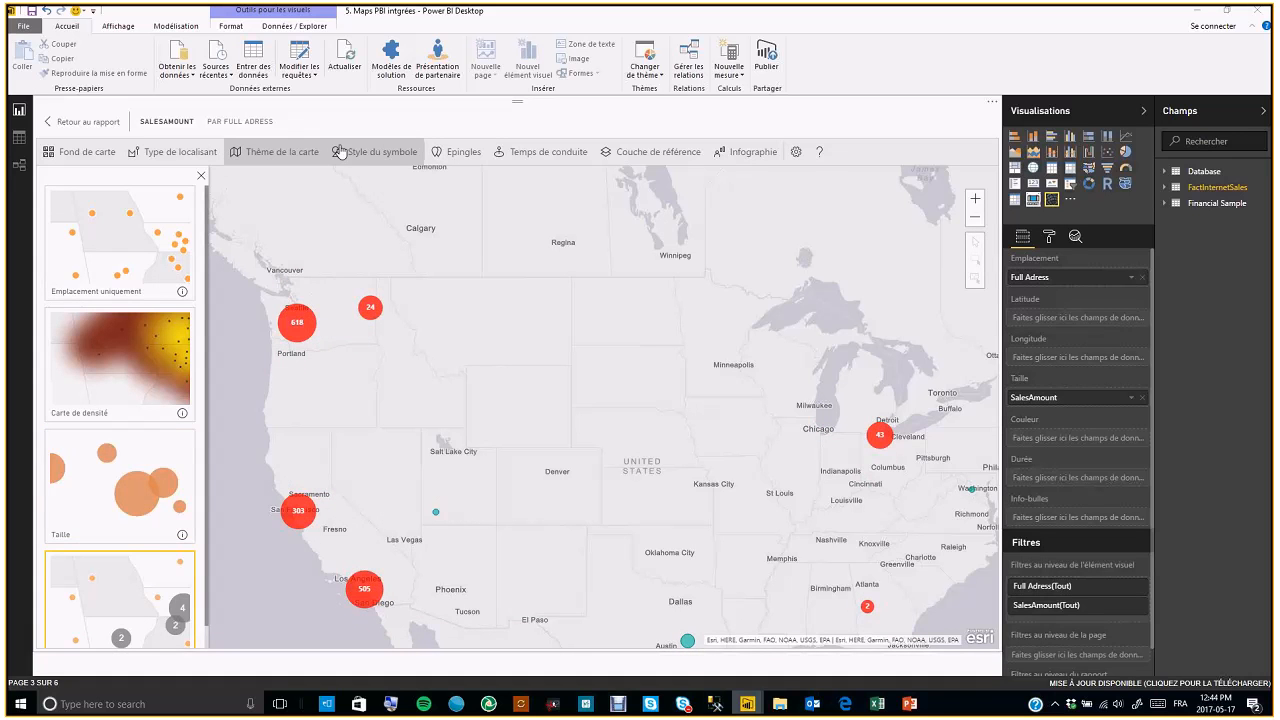
pyautogui.click(124, 250)
pyautogui.click(124, 462)
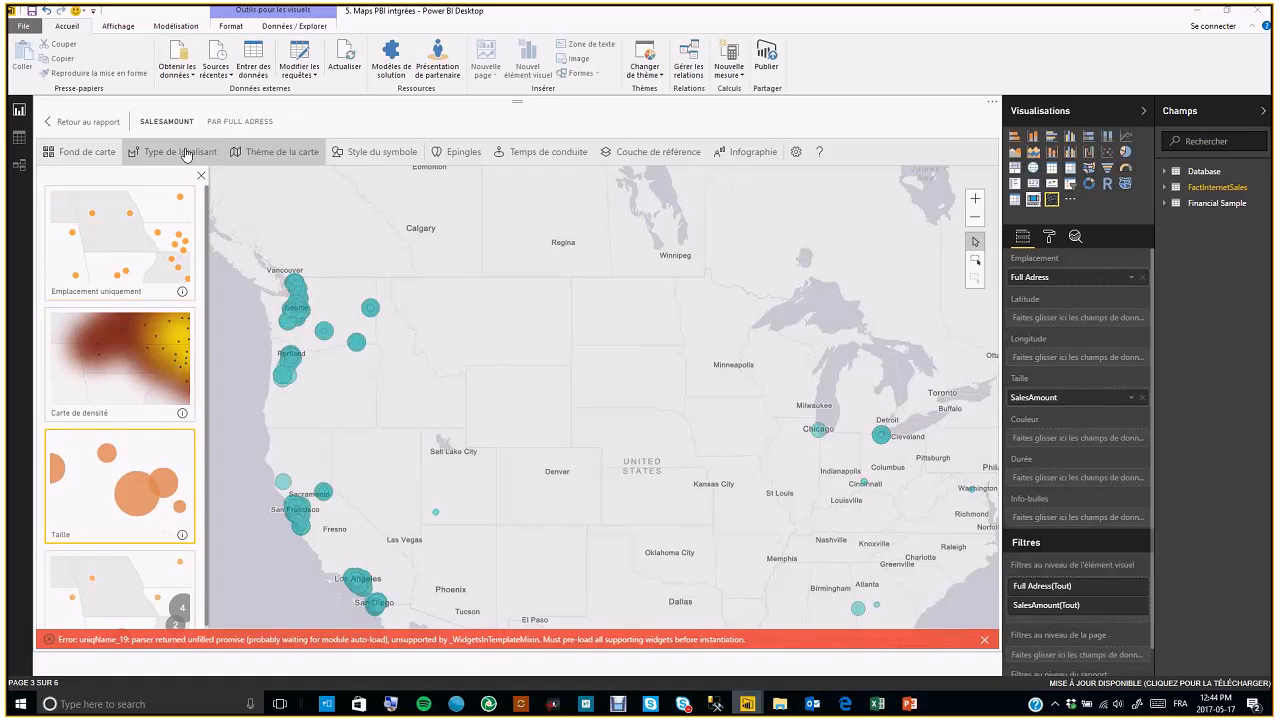
# Set the locations back to Un pays, United States, and apply
pyautogui.click(180, 151)
pyautogui.click(190, 262)
pyautogui.click(183, 276)
pyautogui.click(104, 314)
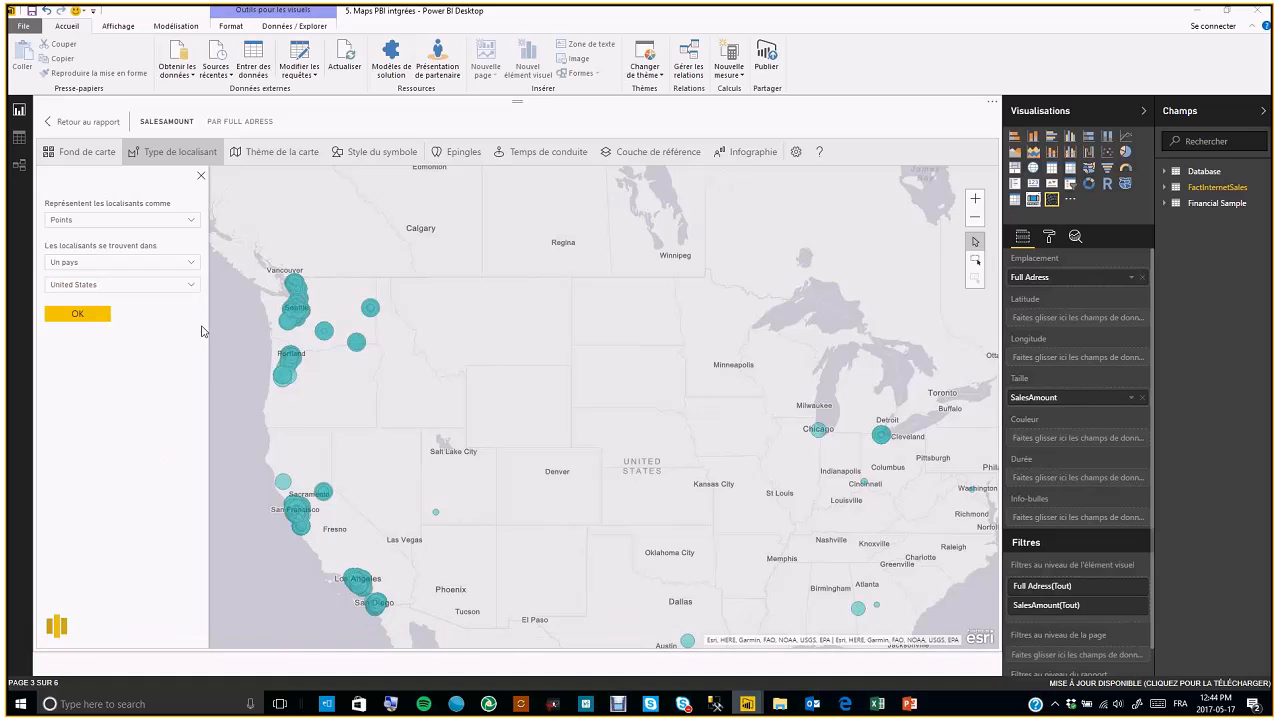
# Review the map theme, symbol style and pins options of the ArcGIS map
pyautogui.click(275, 152)
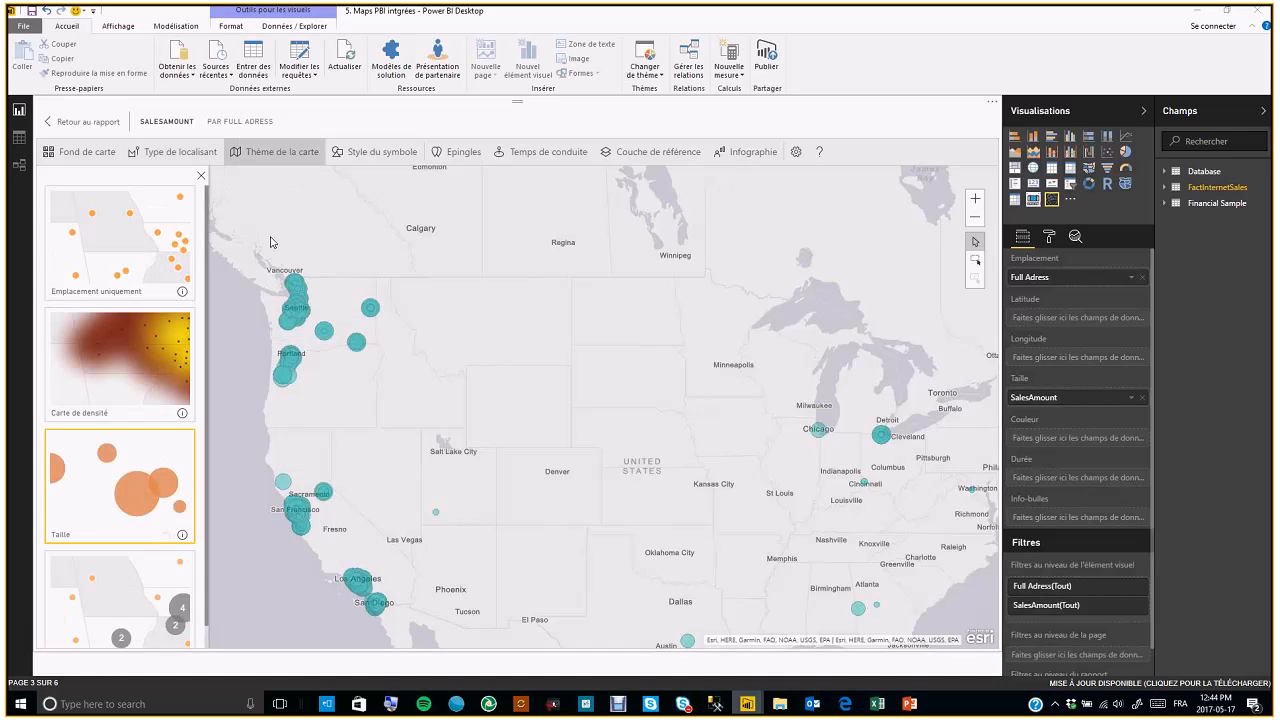
pyautogui.click(381, 152)
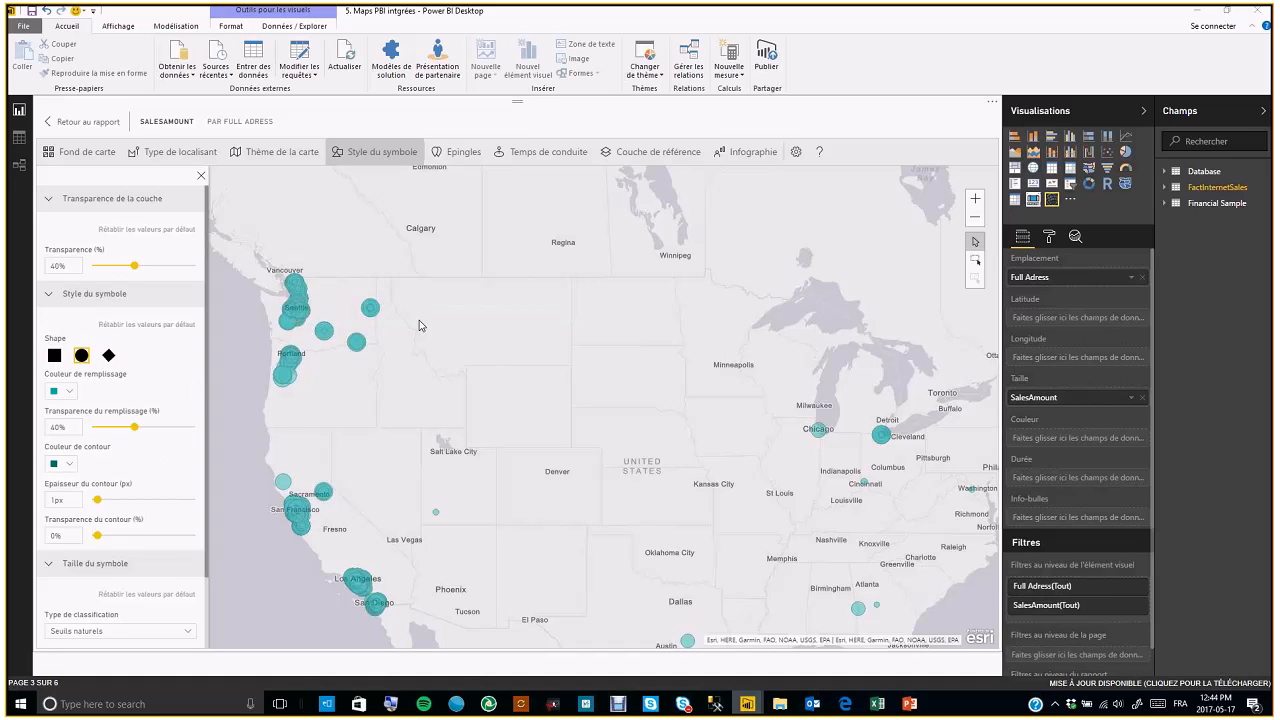
pyautogui.click(461, 155)
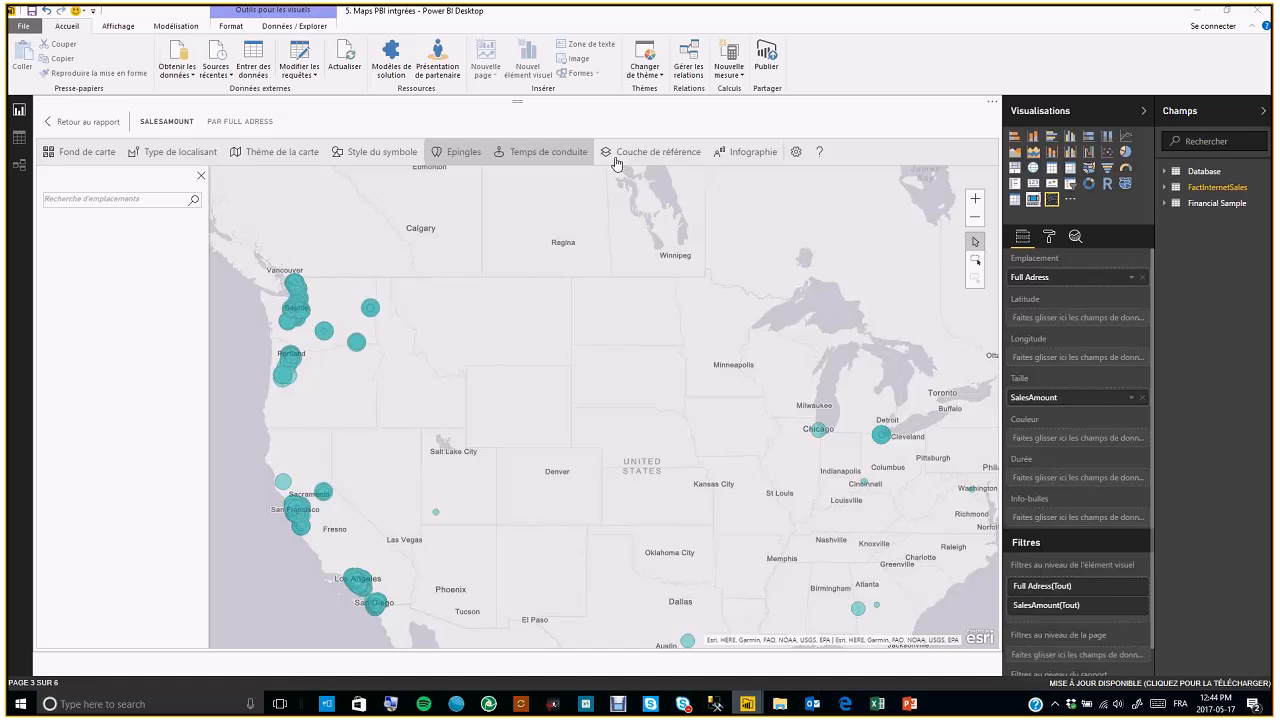
# Add and remove the 2016 USA Average Household Income and 2016 USA Median Home Value reference layers
pyautogui.click(651, 160)
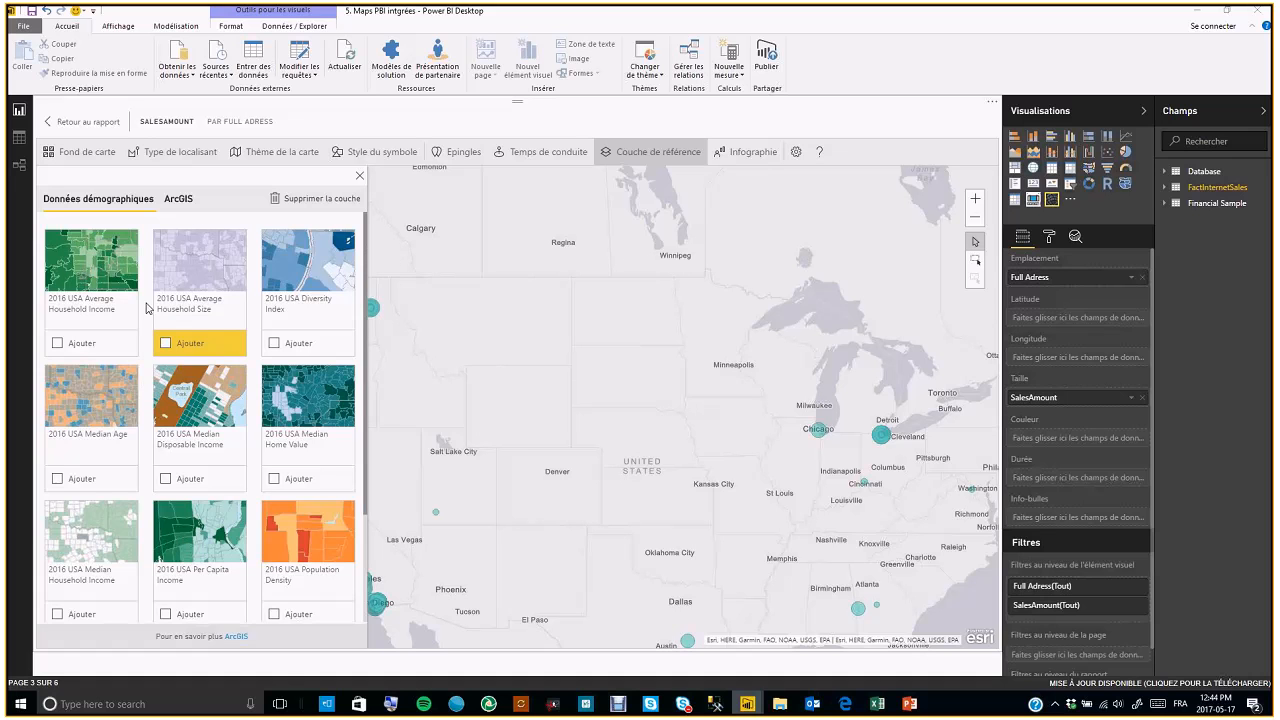
pyautogui.scroll(-2, 177, 464)
pyautogui.scroll(2, 177, 463)
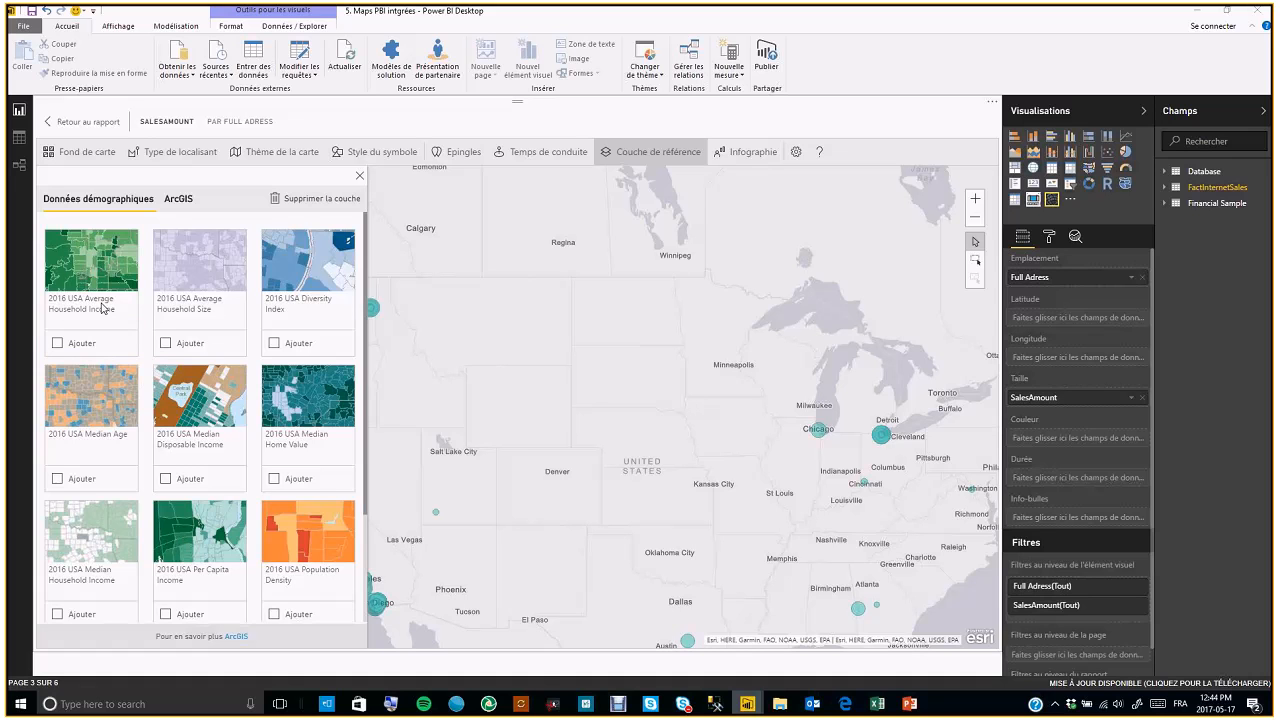
pyautogui.click(58, 344)
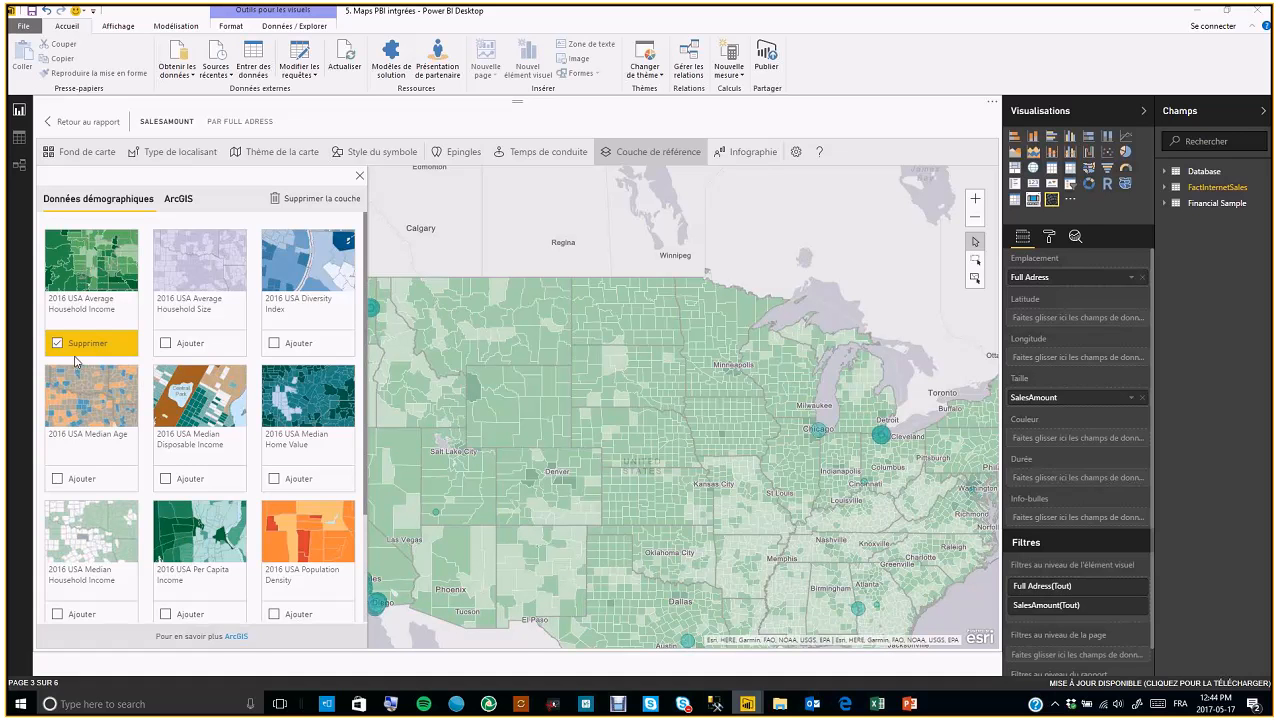
pyautogui.click(58, 344)
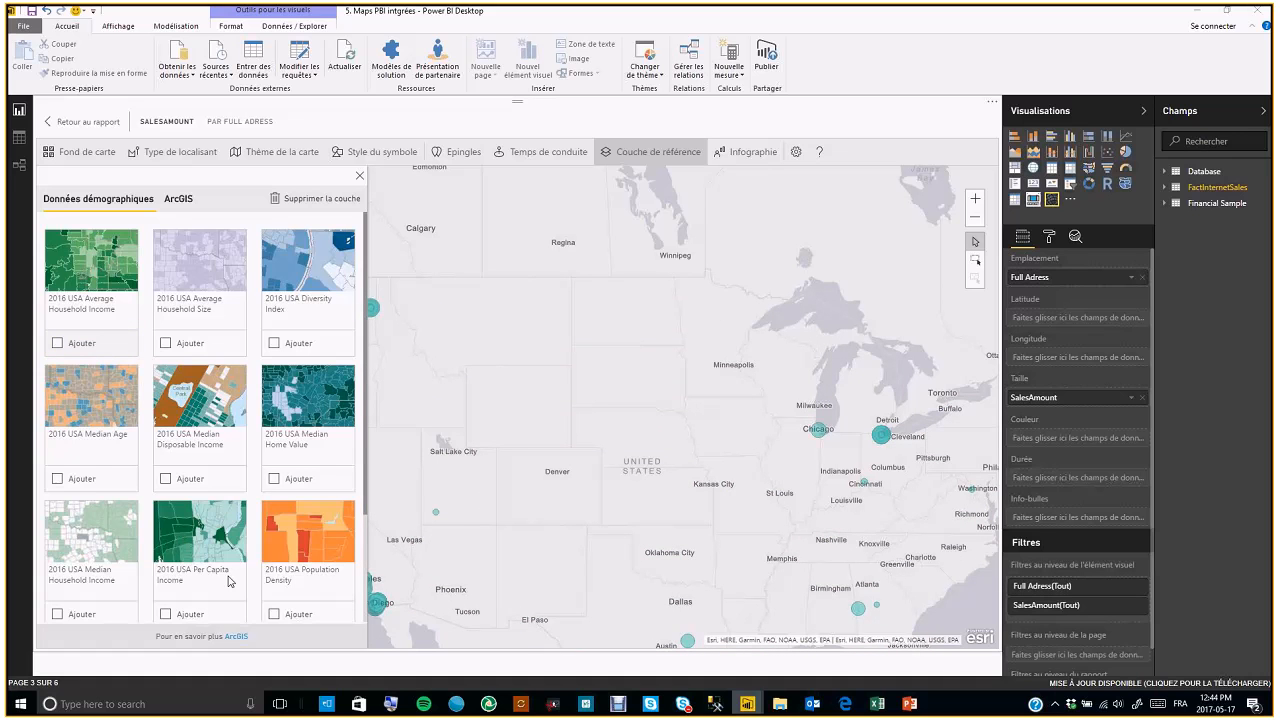
pyautogui.click(274, 479)
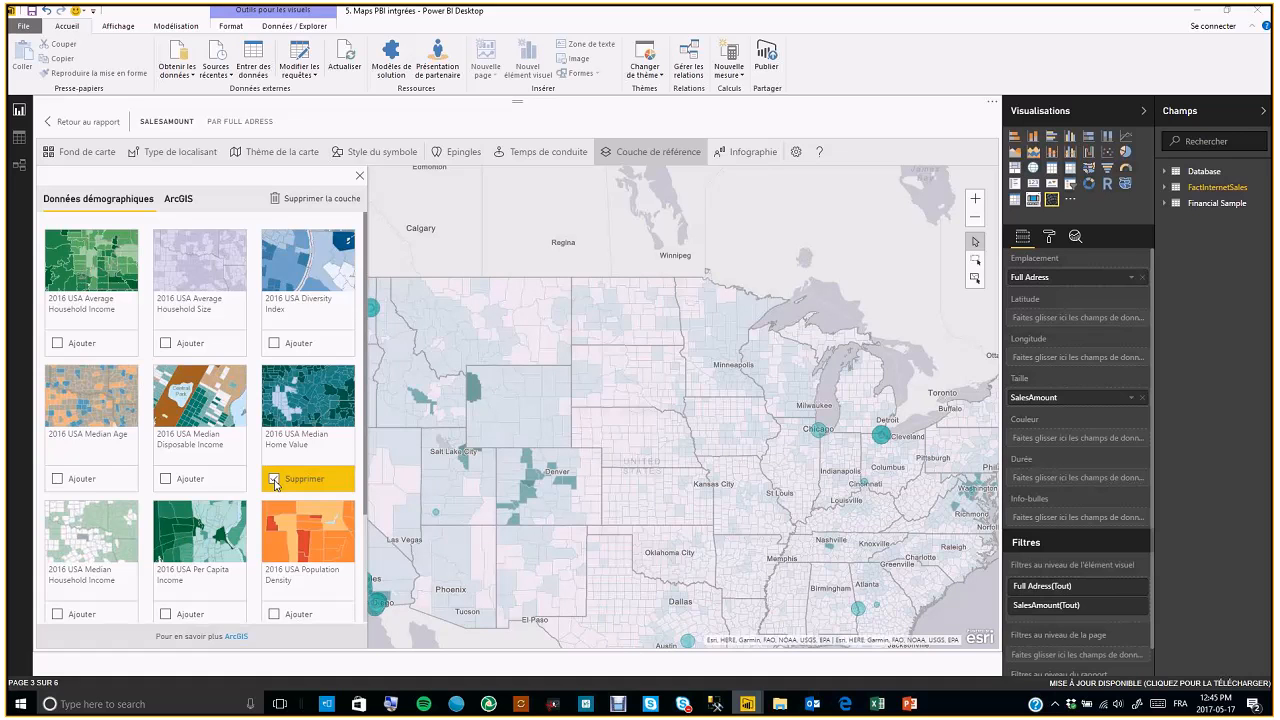
pyautogui.click(274, 479)
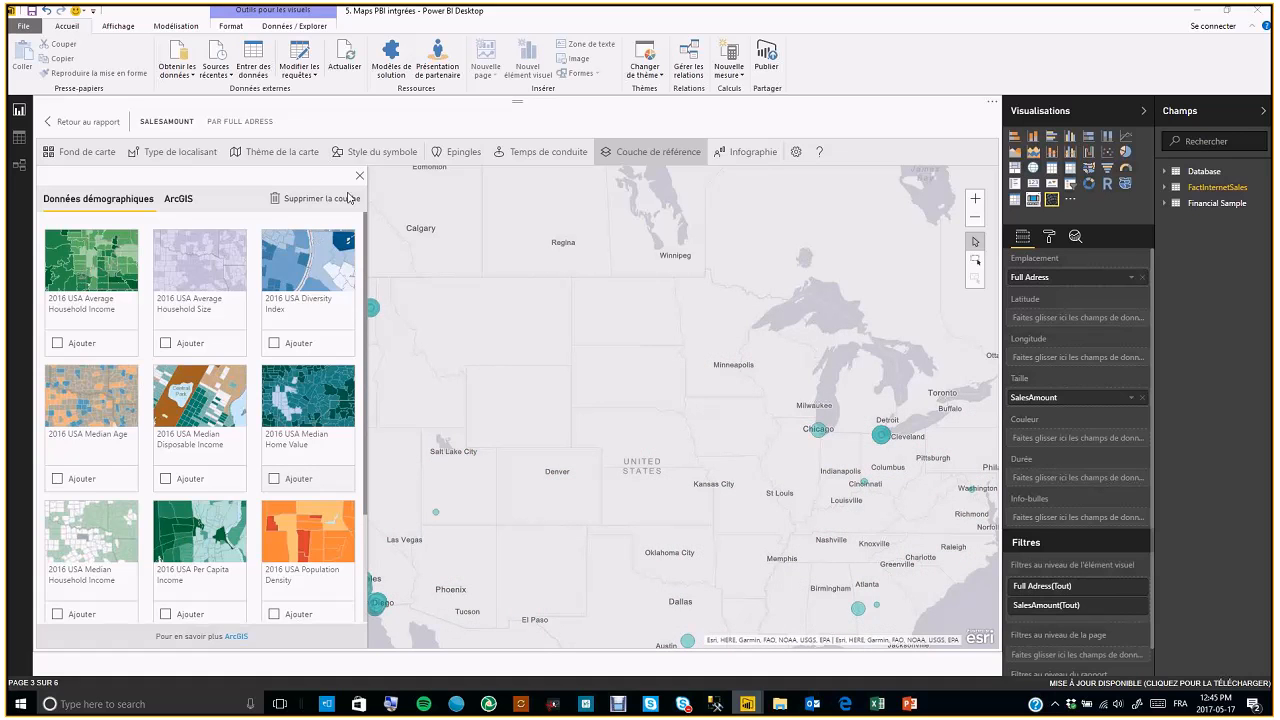
# Try the infographic cards Population totale, Population par genre and Age médian on the ArcGIS map, removing each again
pyautogui.click(360, 176)
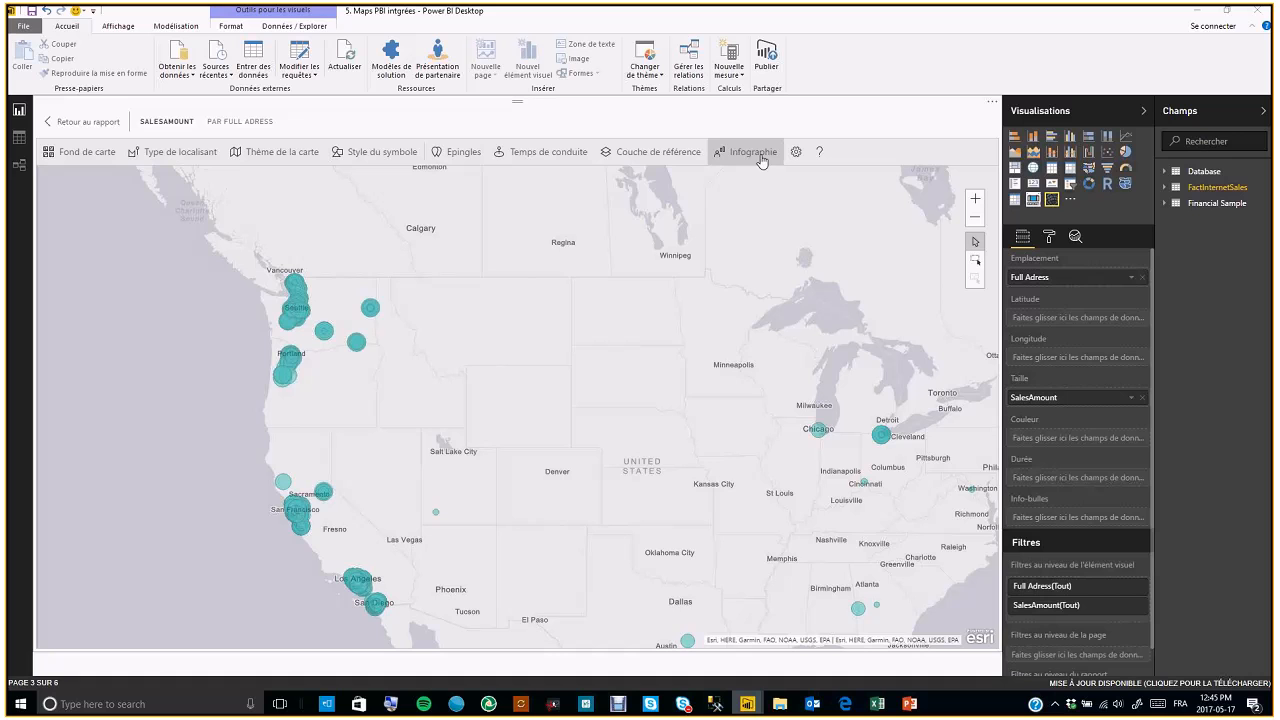
pyautogui.click(760, 155)
pyautogui.click(50, 284)
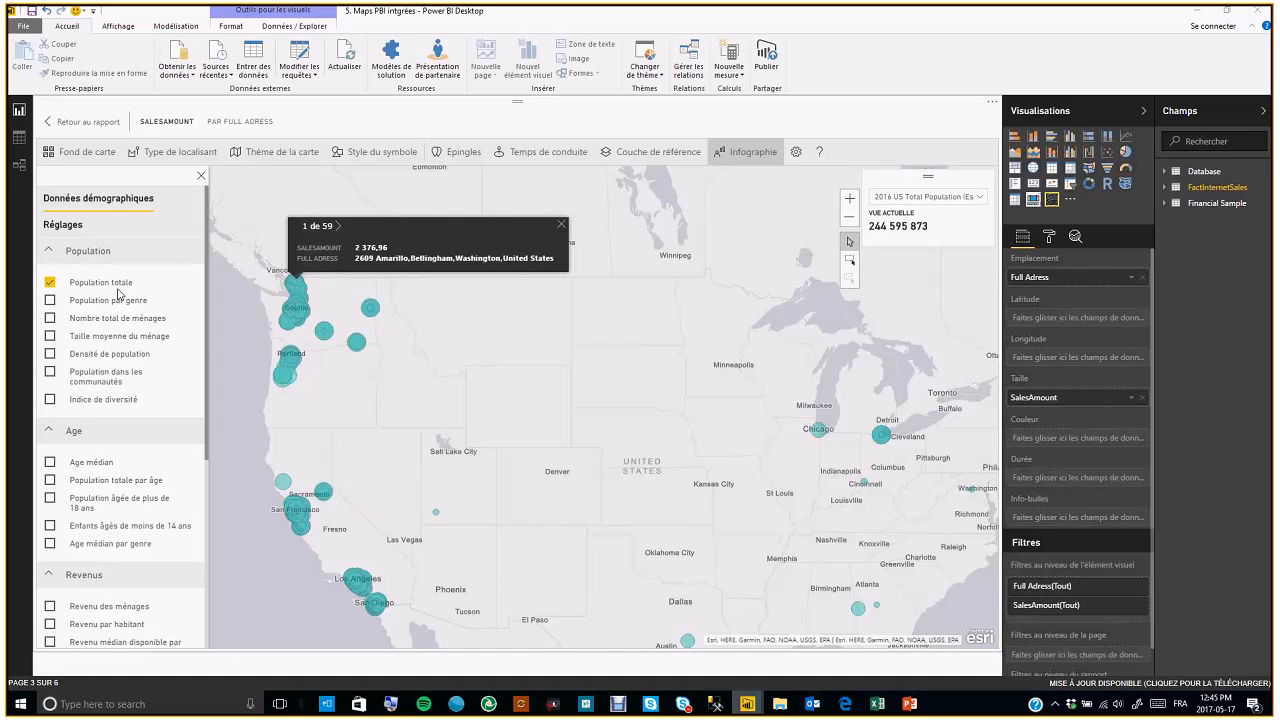
pyautogui.click(50, 300)
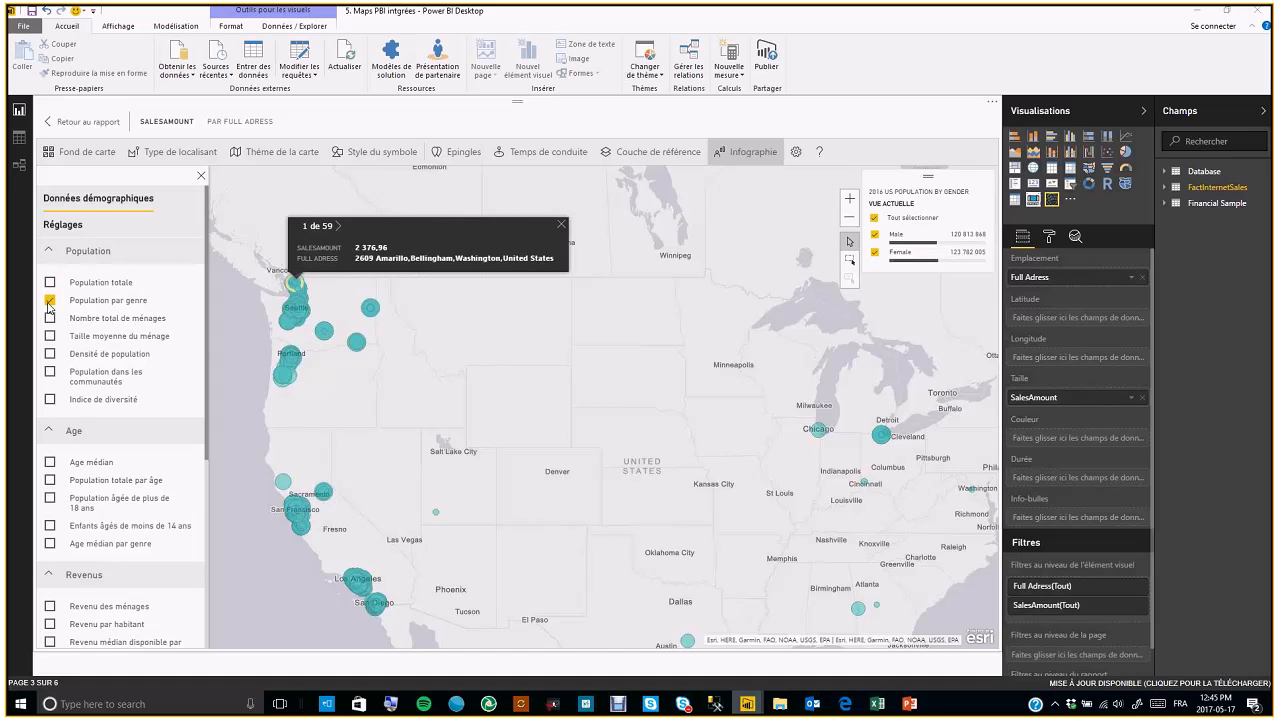
pyautogui.click(50, 300)
pyautogui.click(50, 462)
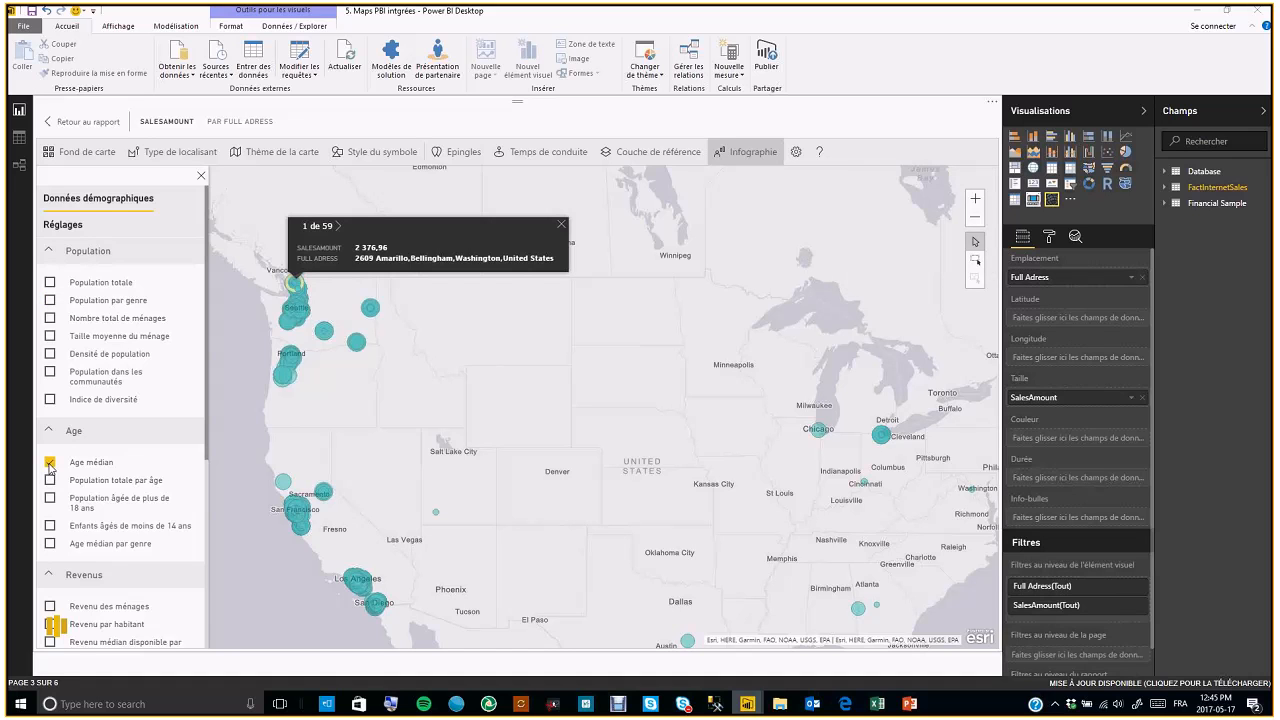
pyautogui.click(50, 462)
pyautogui.click(357, 578)
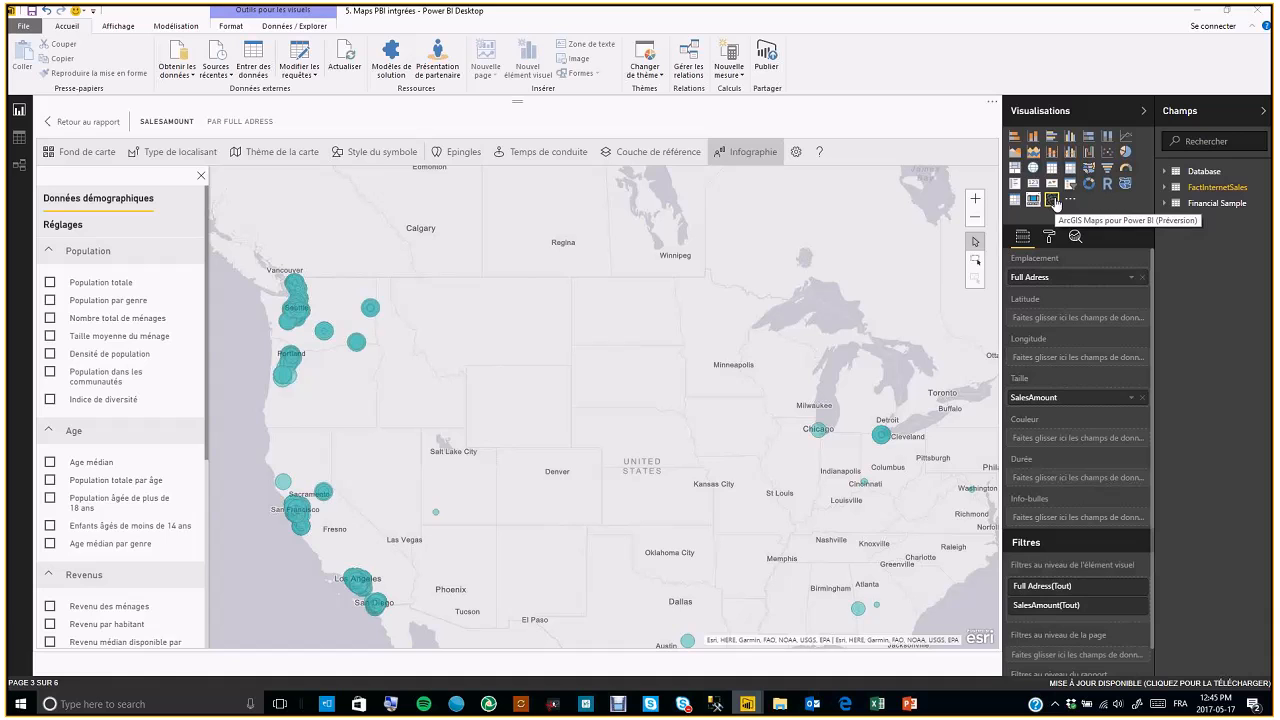
# Review the preview features in Options, including the ArcGIS Maps pour Power BI setting, and close the dialog
pyautogui.click(27, 28)
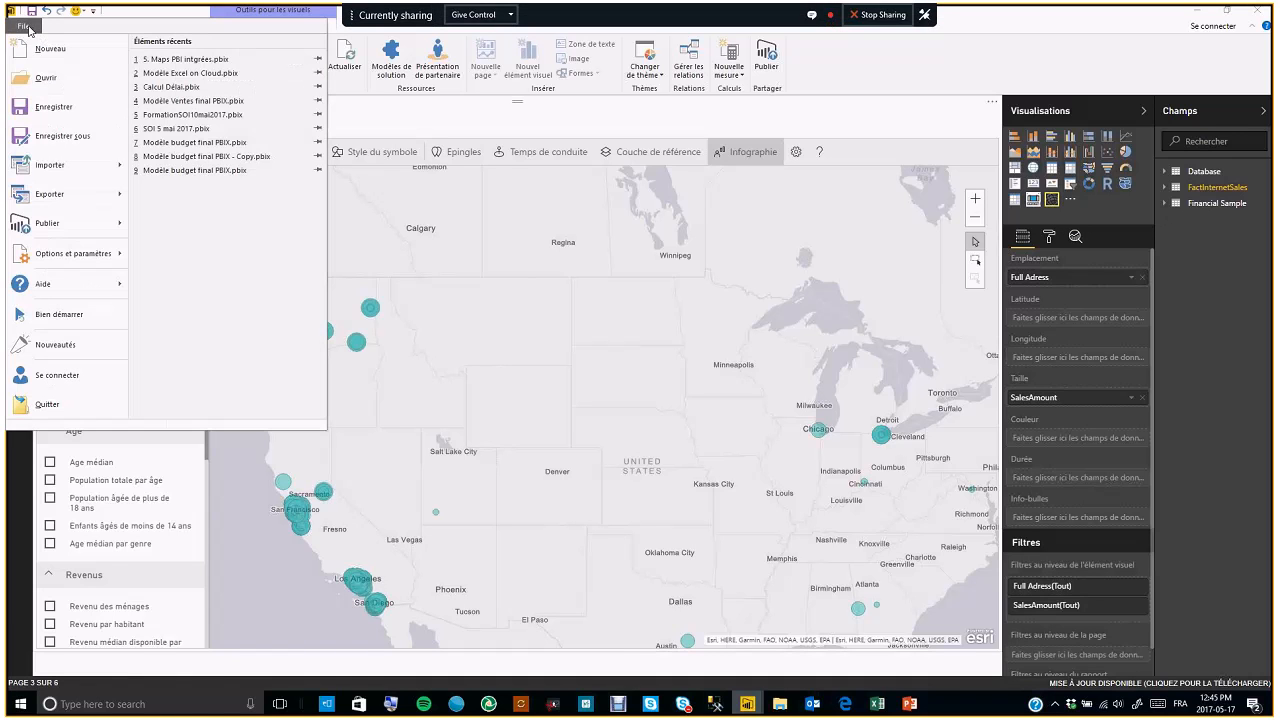
pyautogui.moveTo(101, 258)
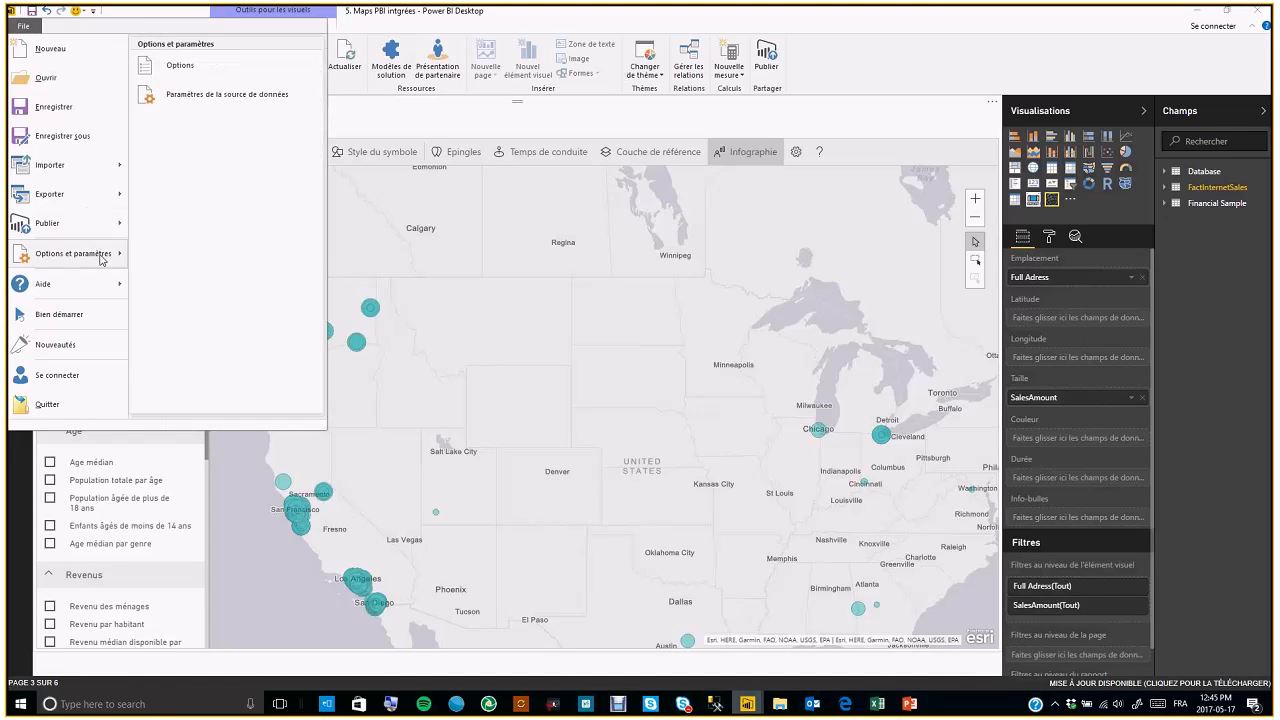
pyautogui.click(187, 75)
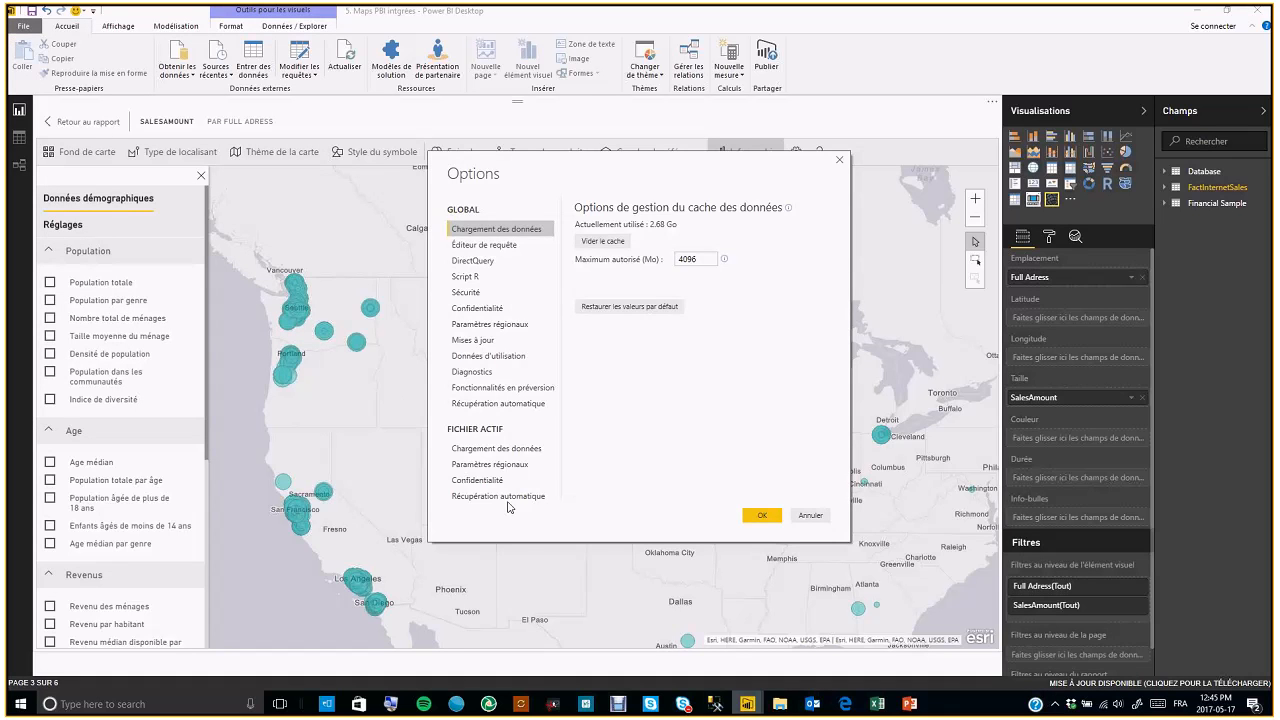
pyautogui.click(515, 388)
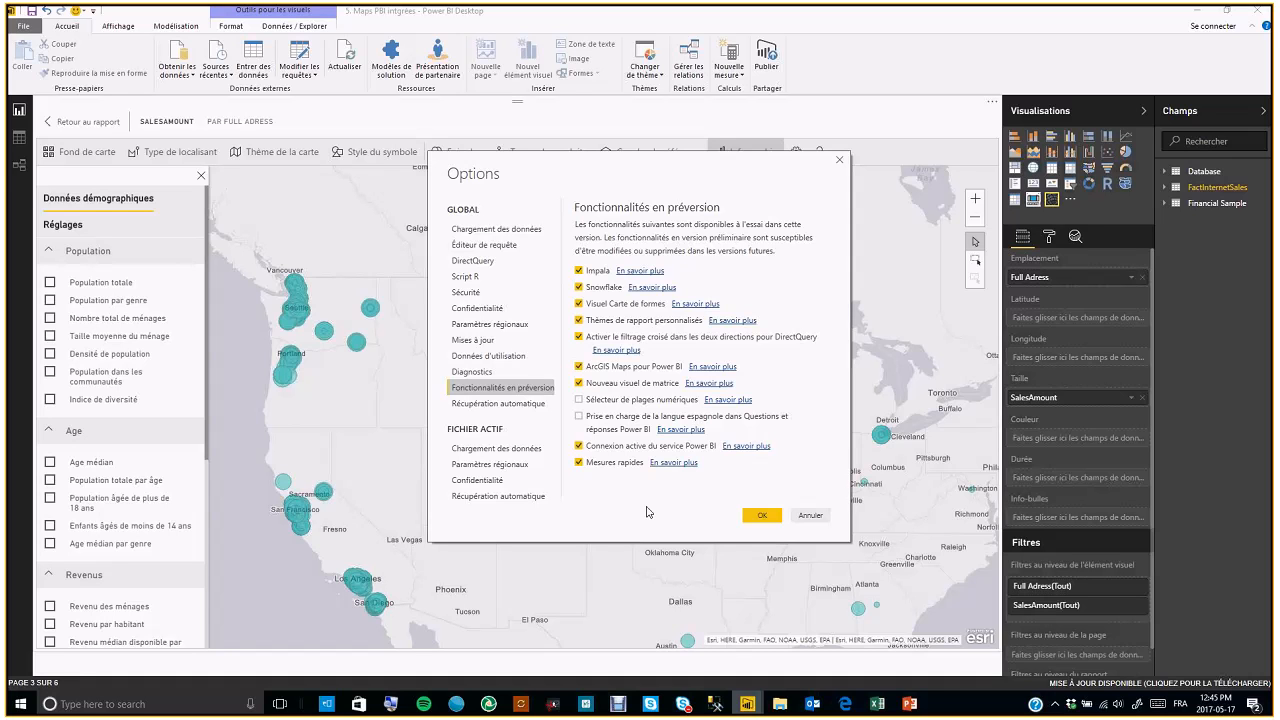
pyautogui.click(579, 368)
pyautogui.click(840, 161)
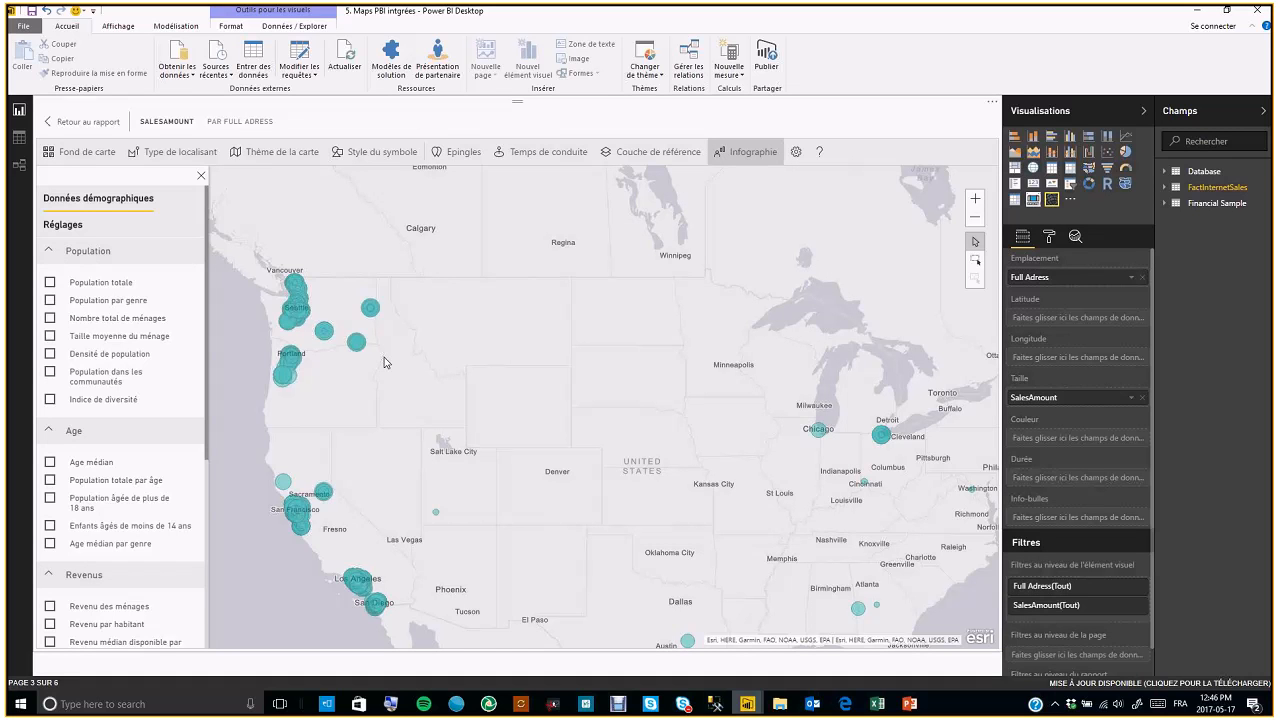
# Return to the report and view the ArcGIS Par ville and ArcGIS Par pays pages
pyautogui.click(104, 129)
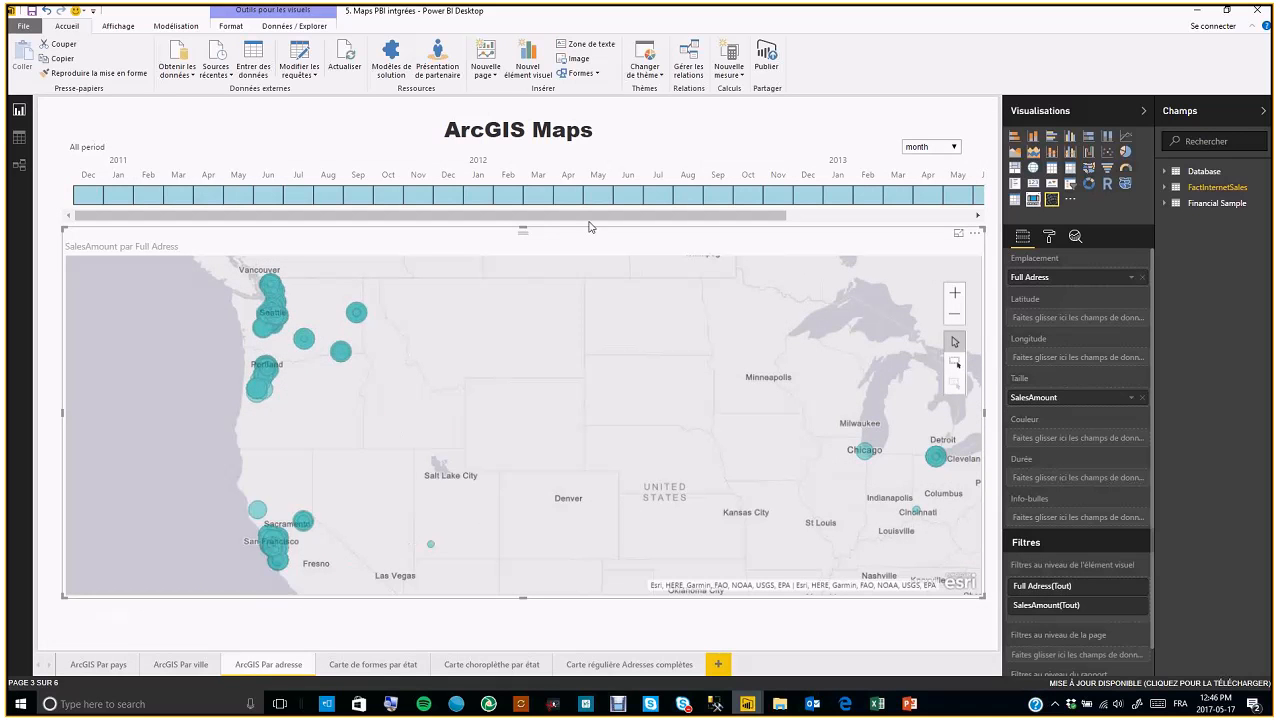
pyautogui.click(182, 665)
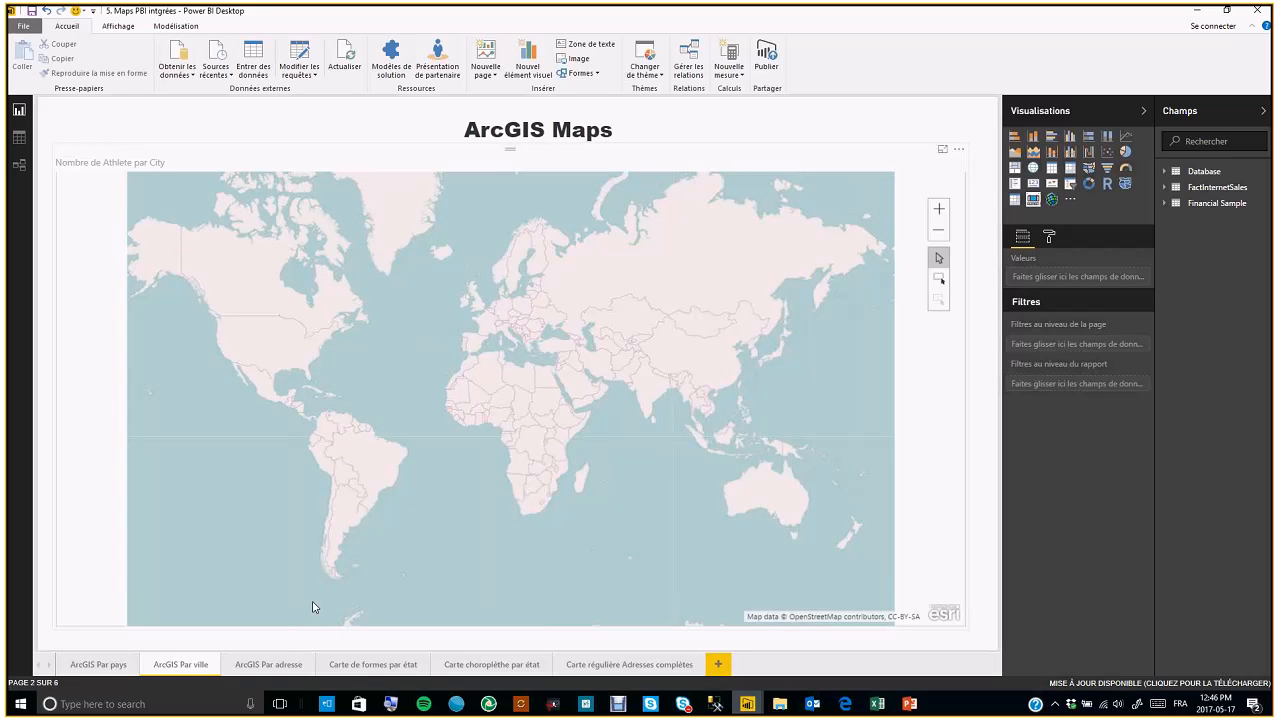
pyautogui.click(330, 167)
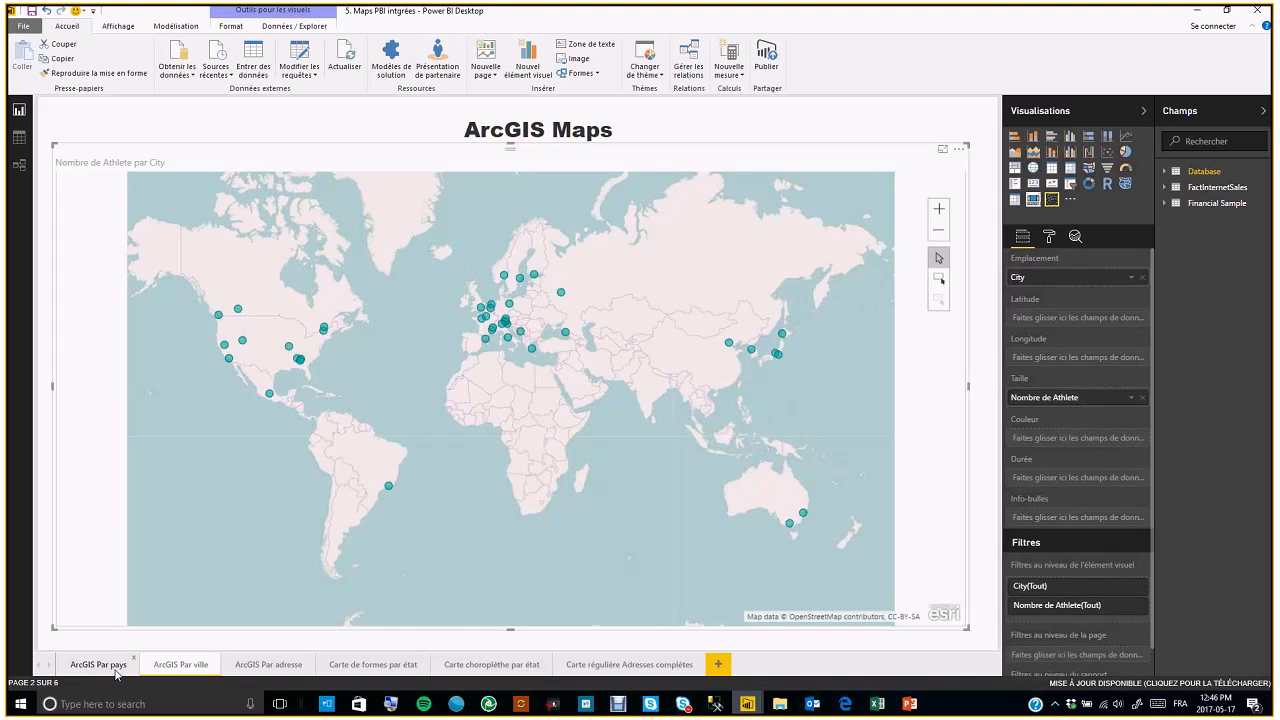
pyautogui.click(114, 667)
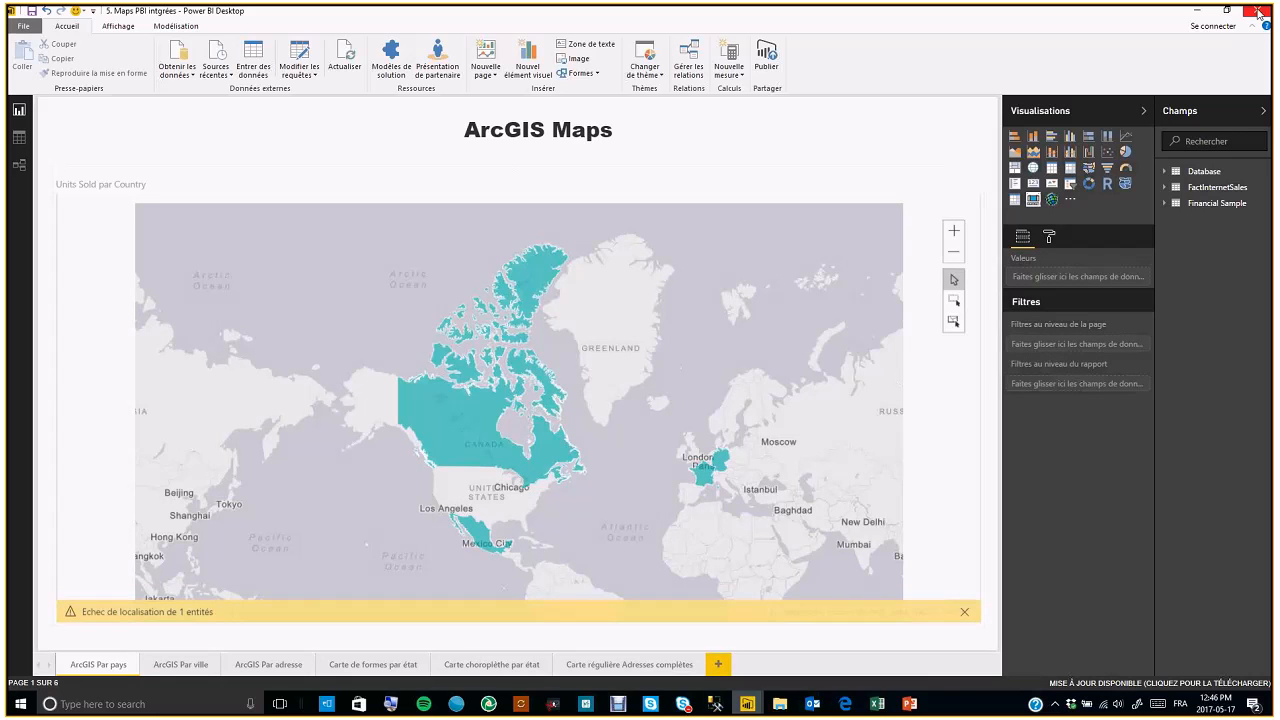
# Close the file without saving, switch to the 6. Maps custom viz report and select its Globe Map visual
pyautogui.hotkey('alt', 'F4')
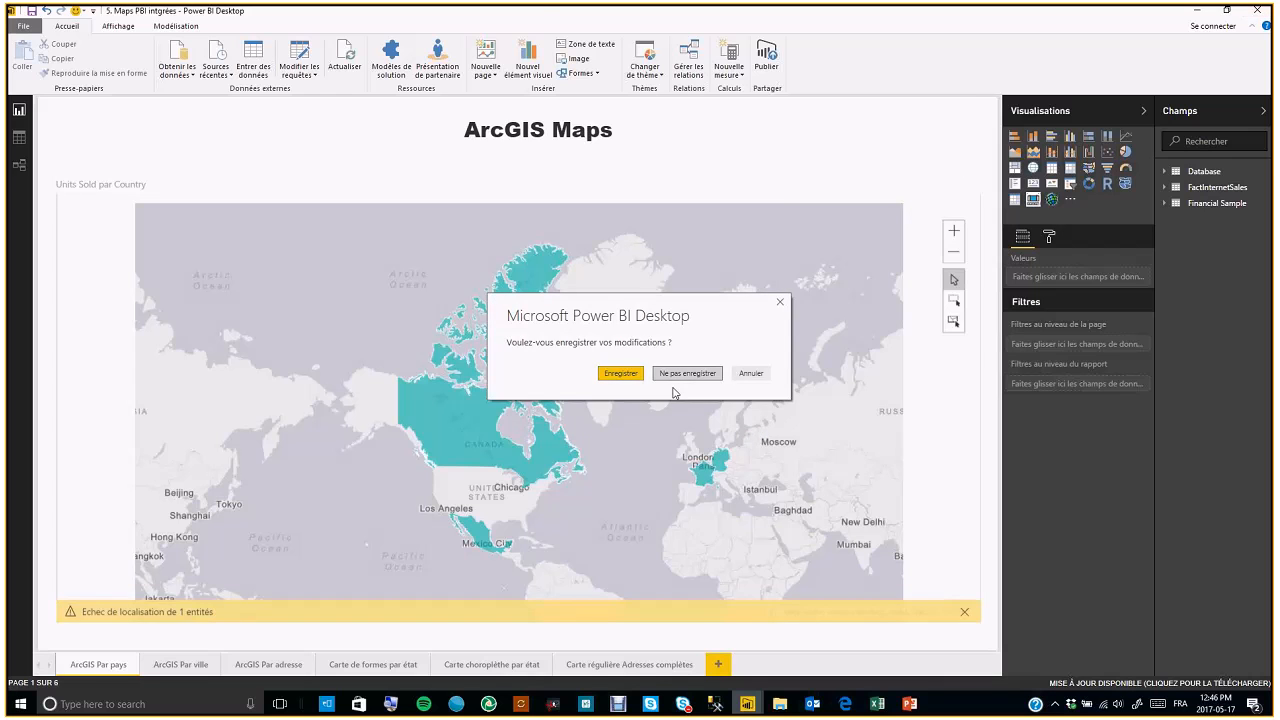
pyautogui.click(686, 374)
pyautogui.click(753, 708)
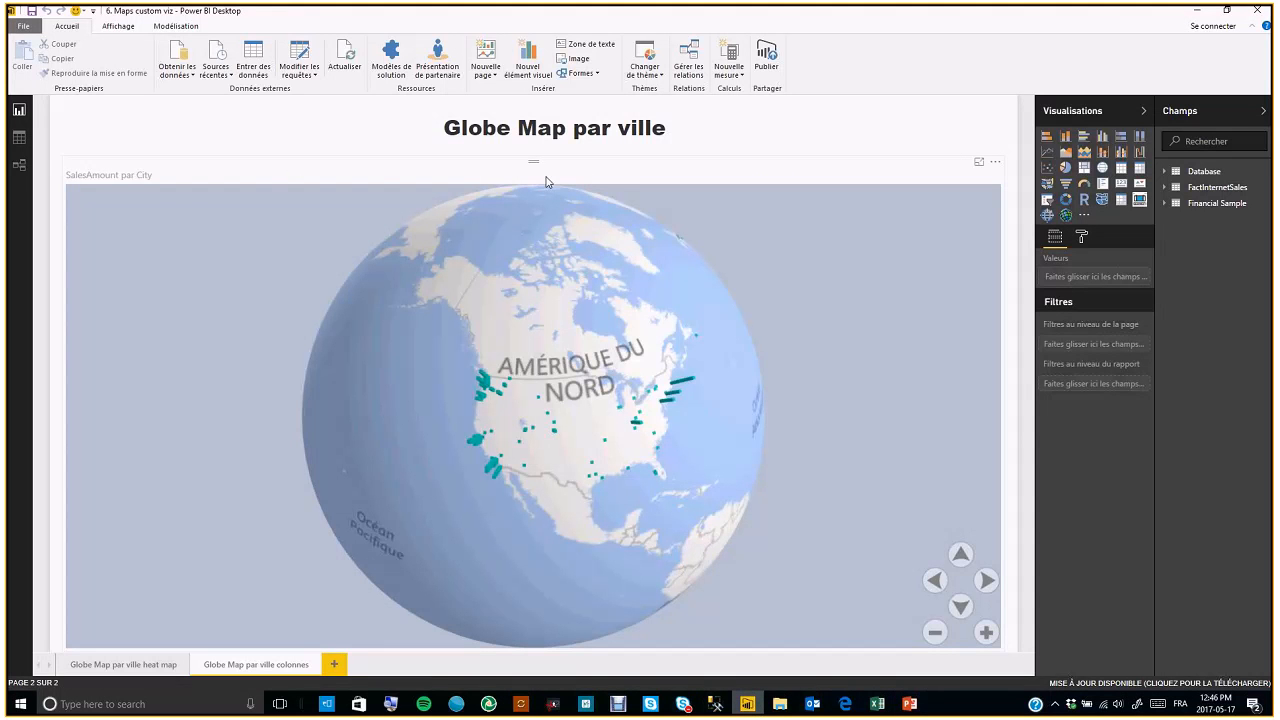
pyautogui.click(740, 307)
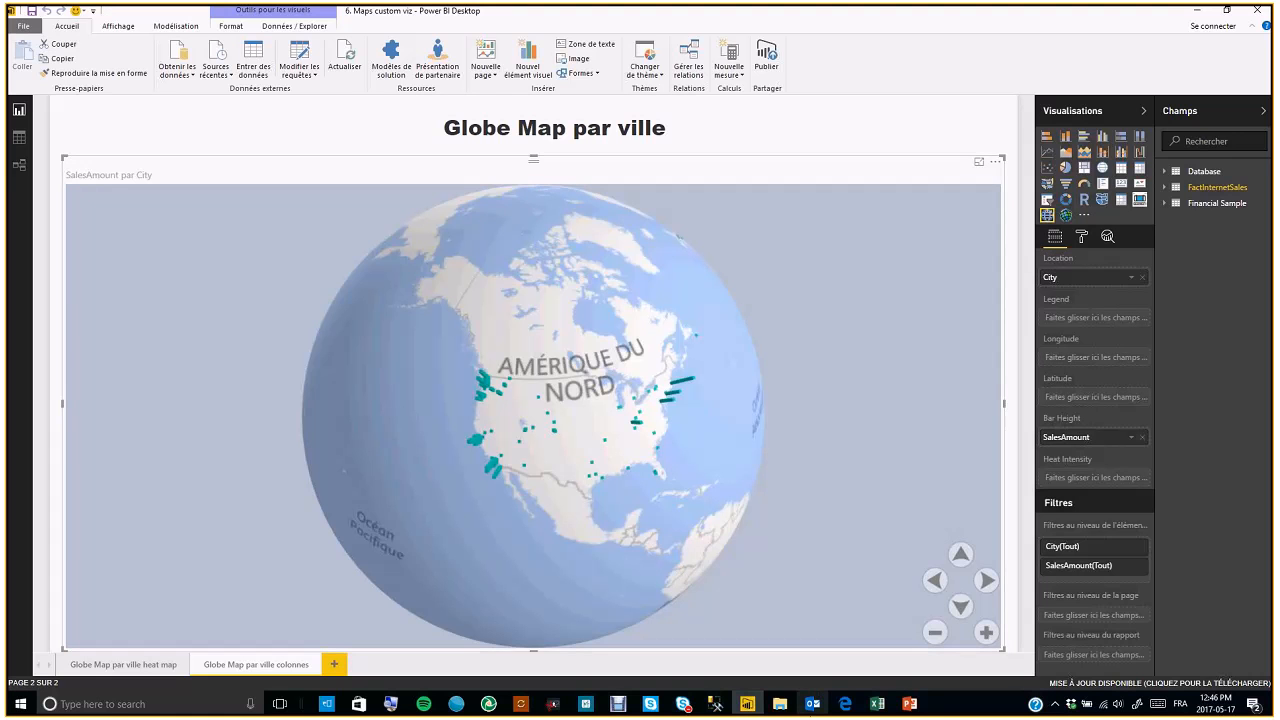
# Browse the Power BI custom visuals gallery in the web browser
pyautogui.click(843, 706)
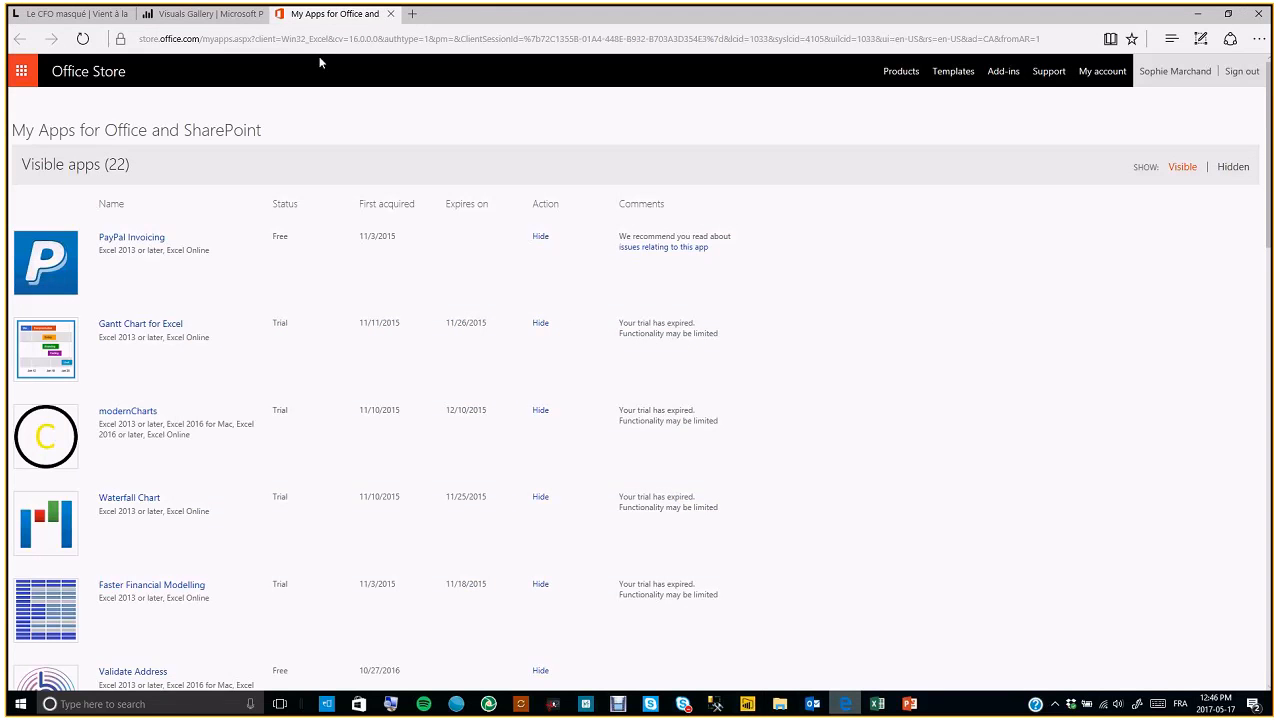
pyautogui.click(390, 14)
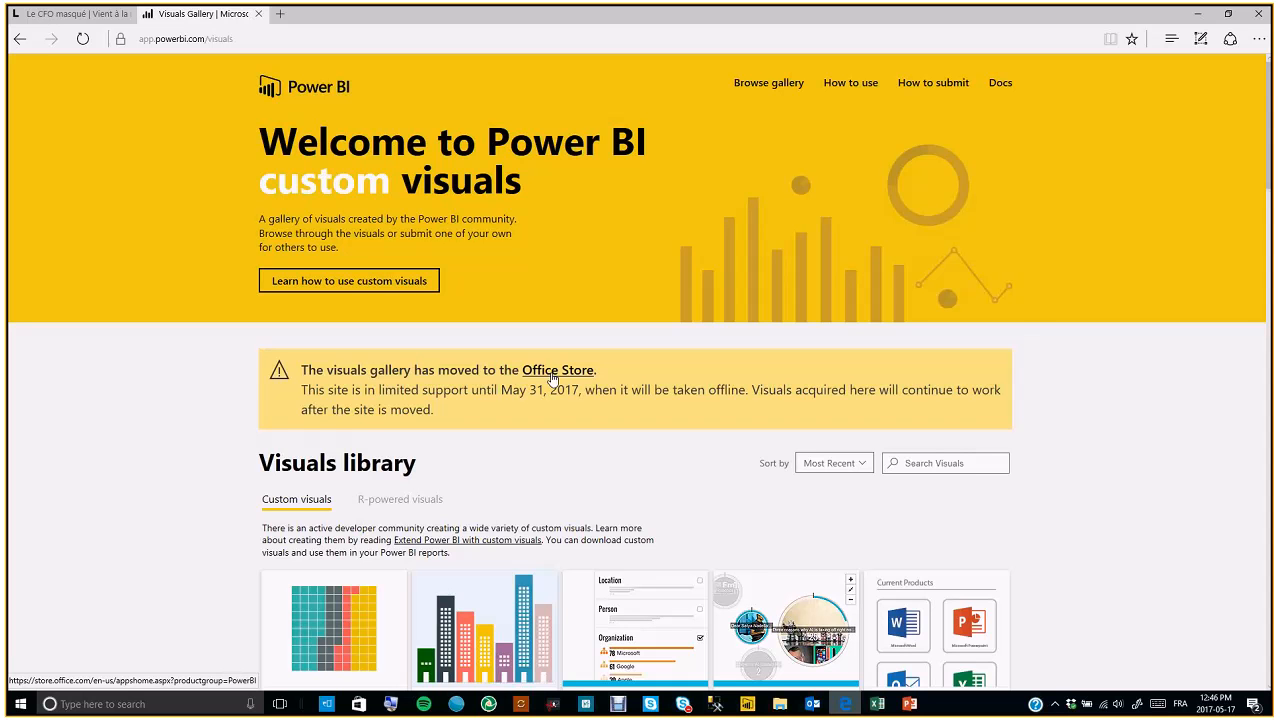
pyautogui.scroll(-2, 343, 428)
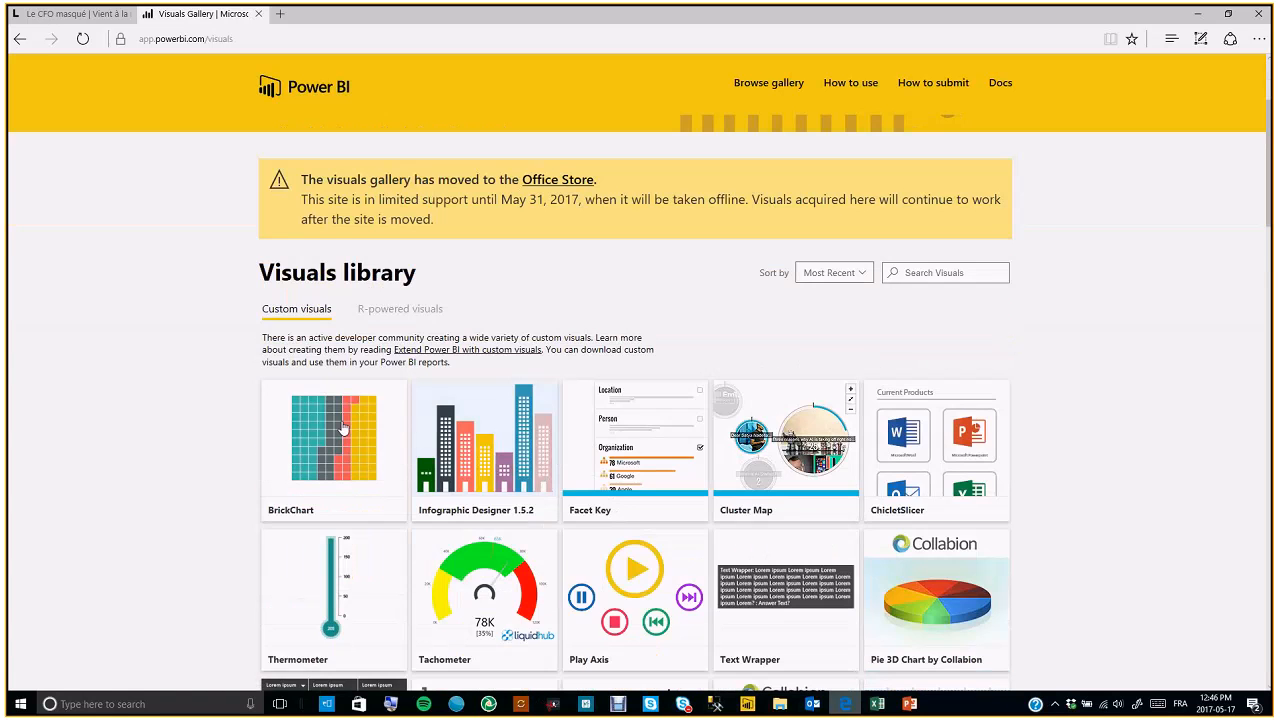
pyautogui.scroll(-4, 343, 428)
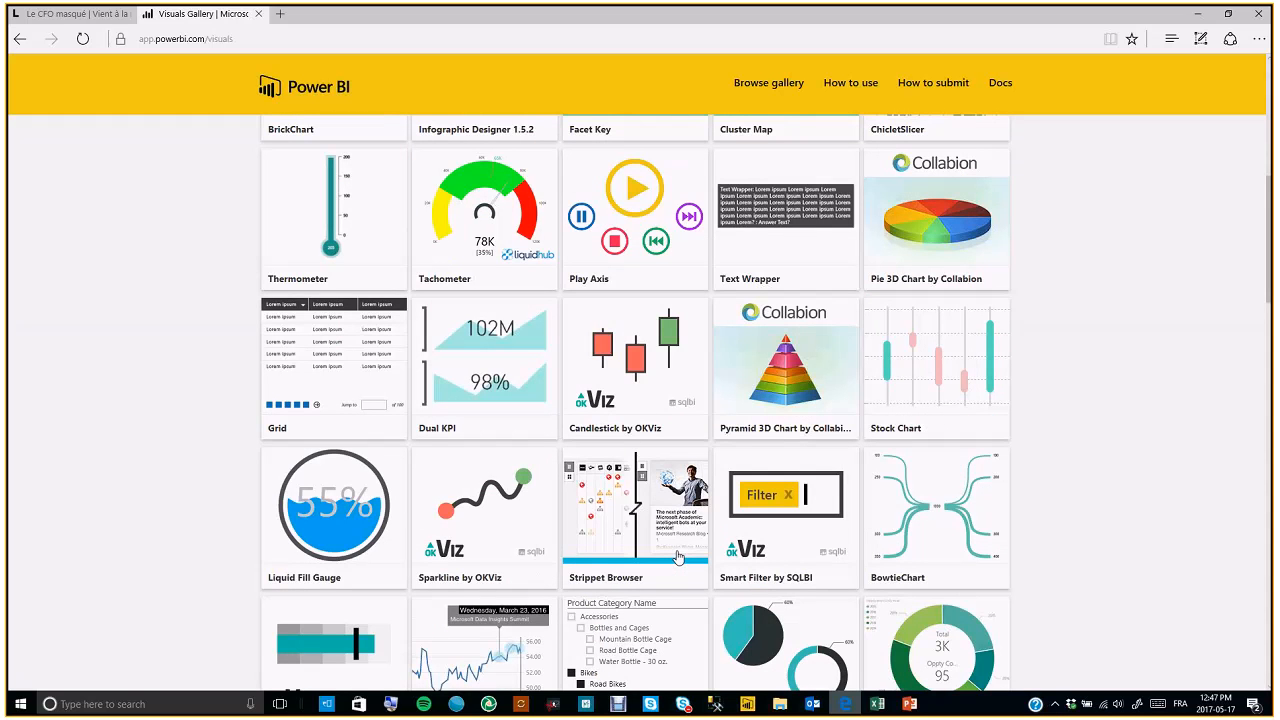
pyautogui.scroll(6, 591, 447)
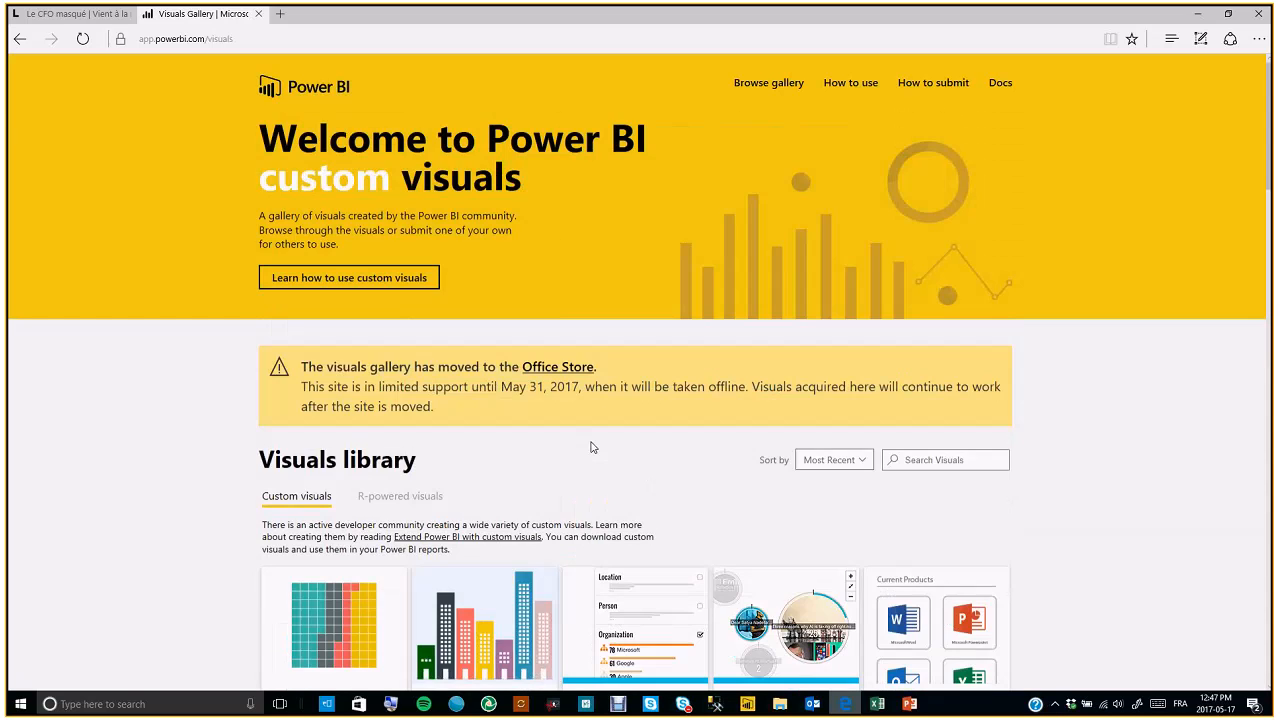
# Open the Office Store page of custom visuals for Power BI and browse its map visuals
pyautogui.middleClick(540, 372)
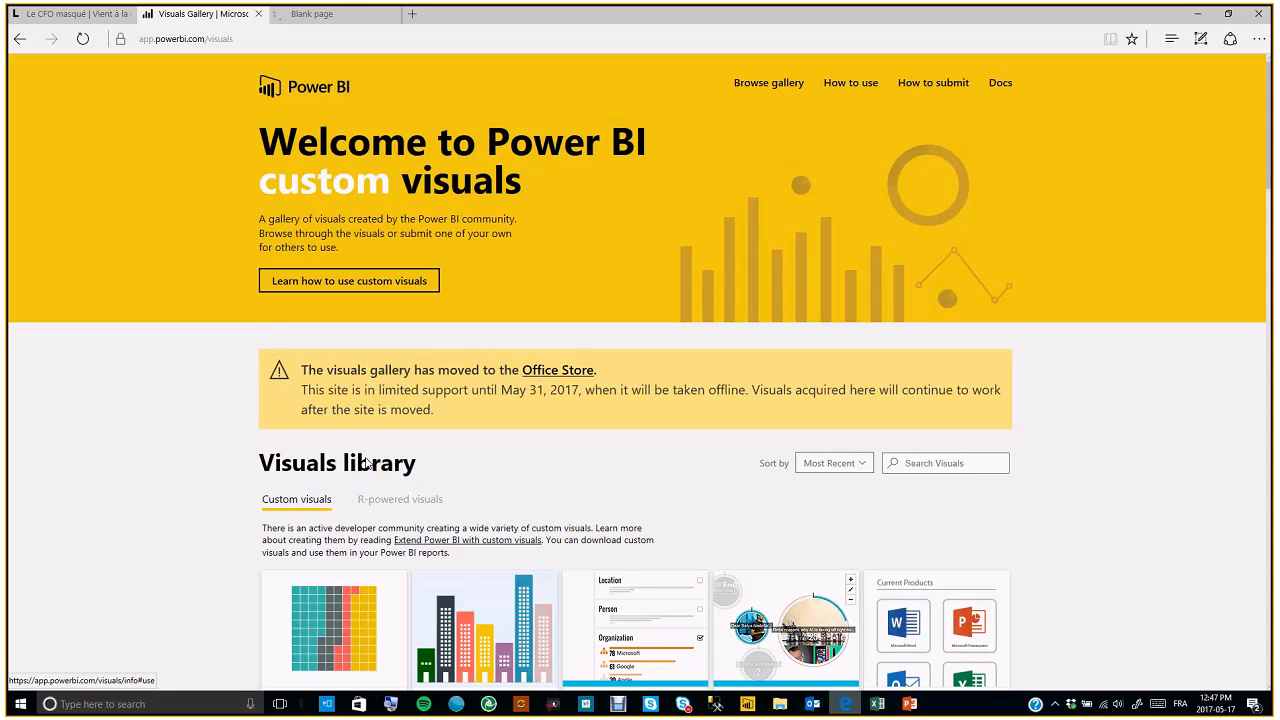
pyautogui.click(333, 14)
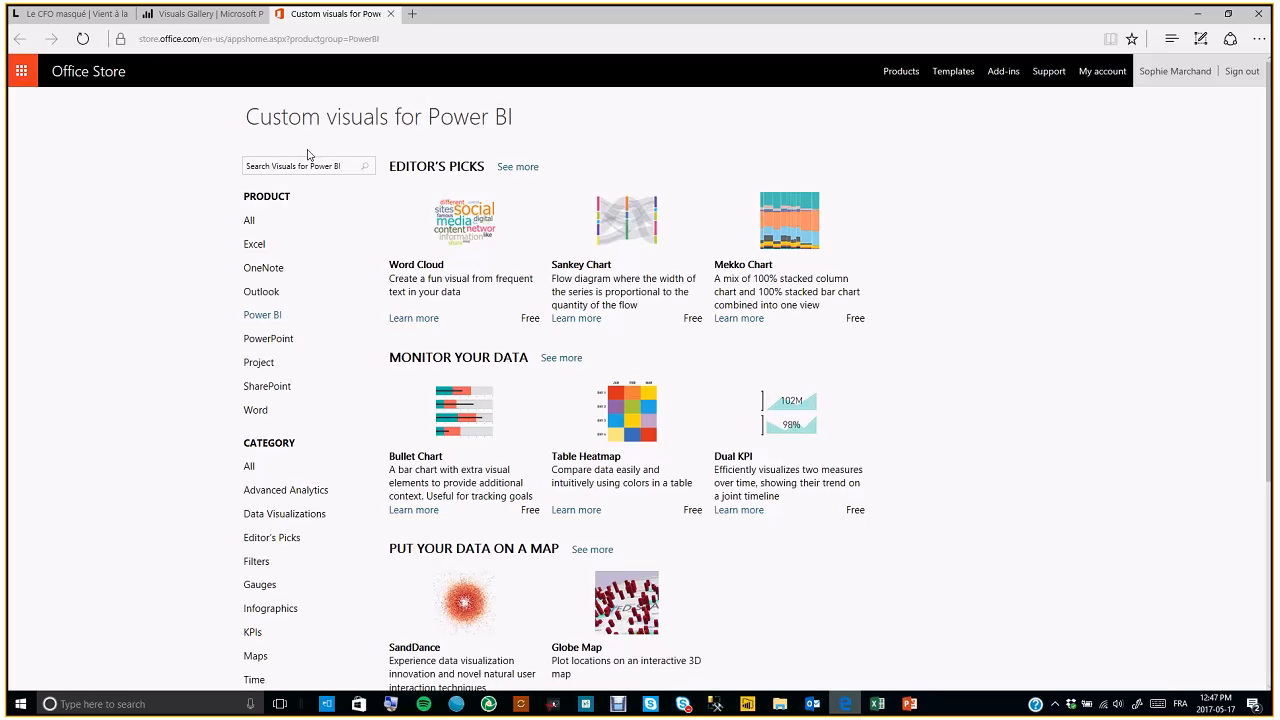
pyautogui.click(252, 166)
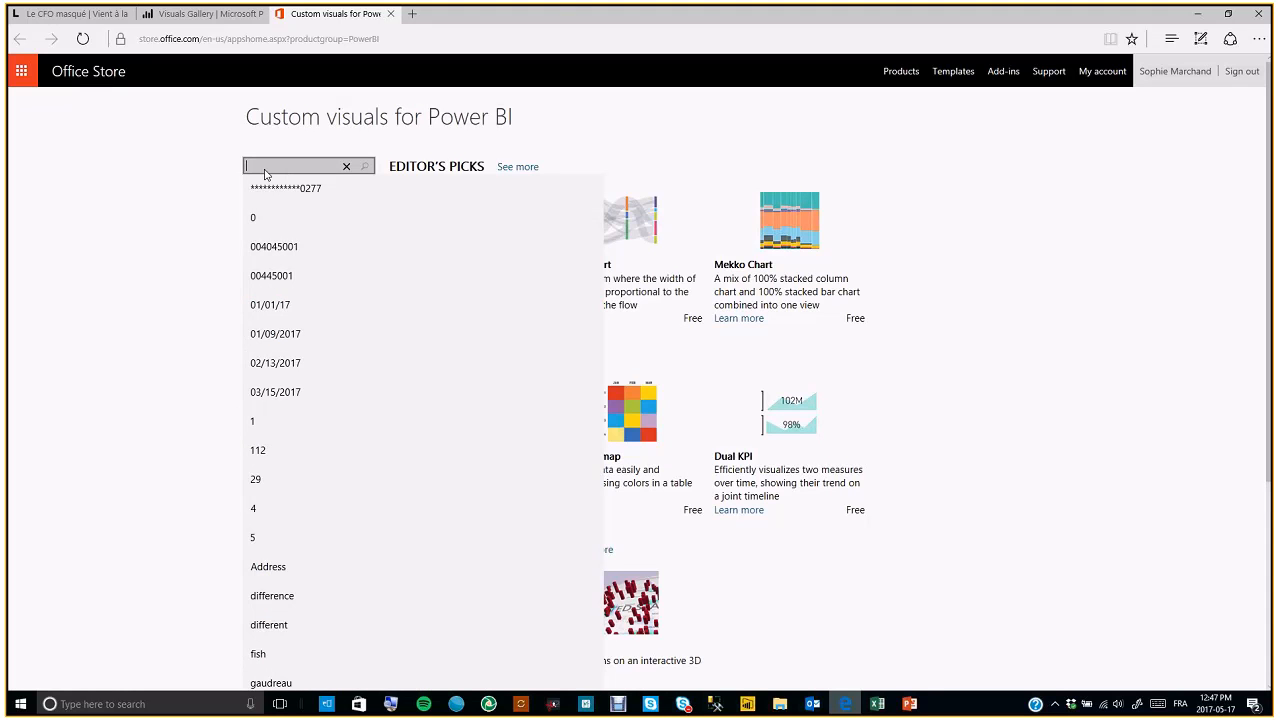
pyautogui.click(382, 150)
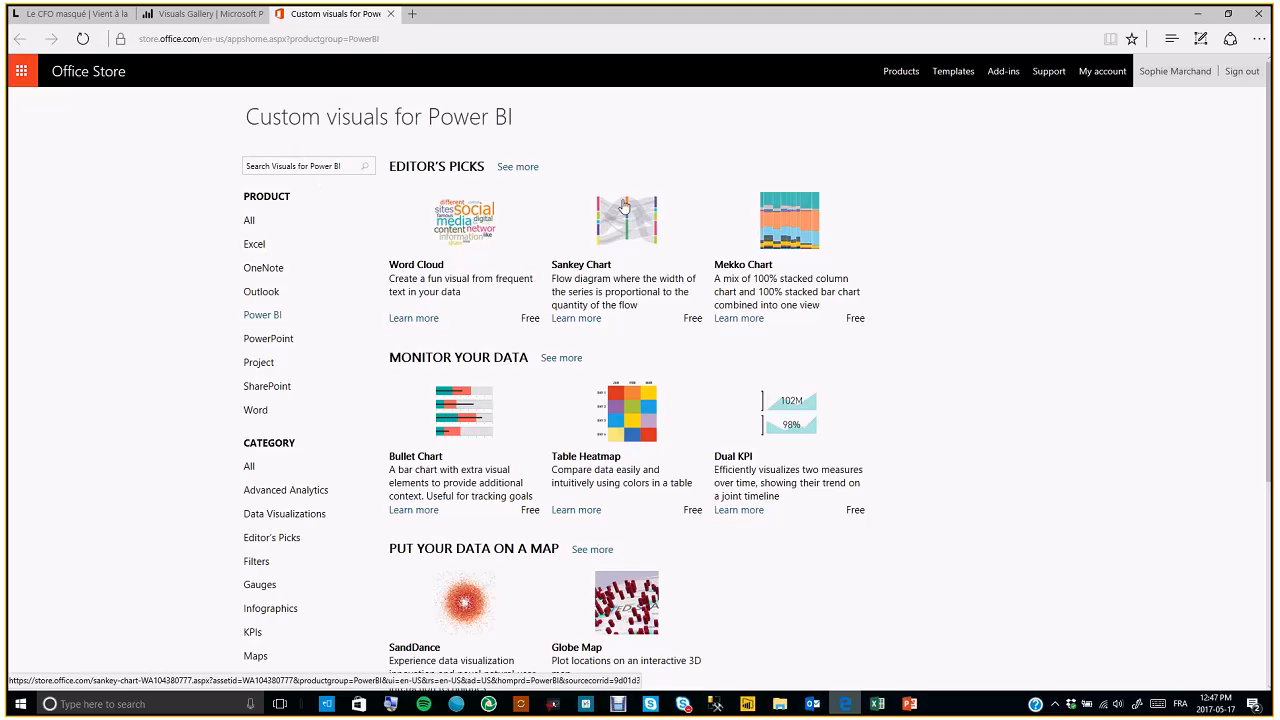
pyautogui.scroll(-1, 678, 589)
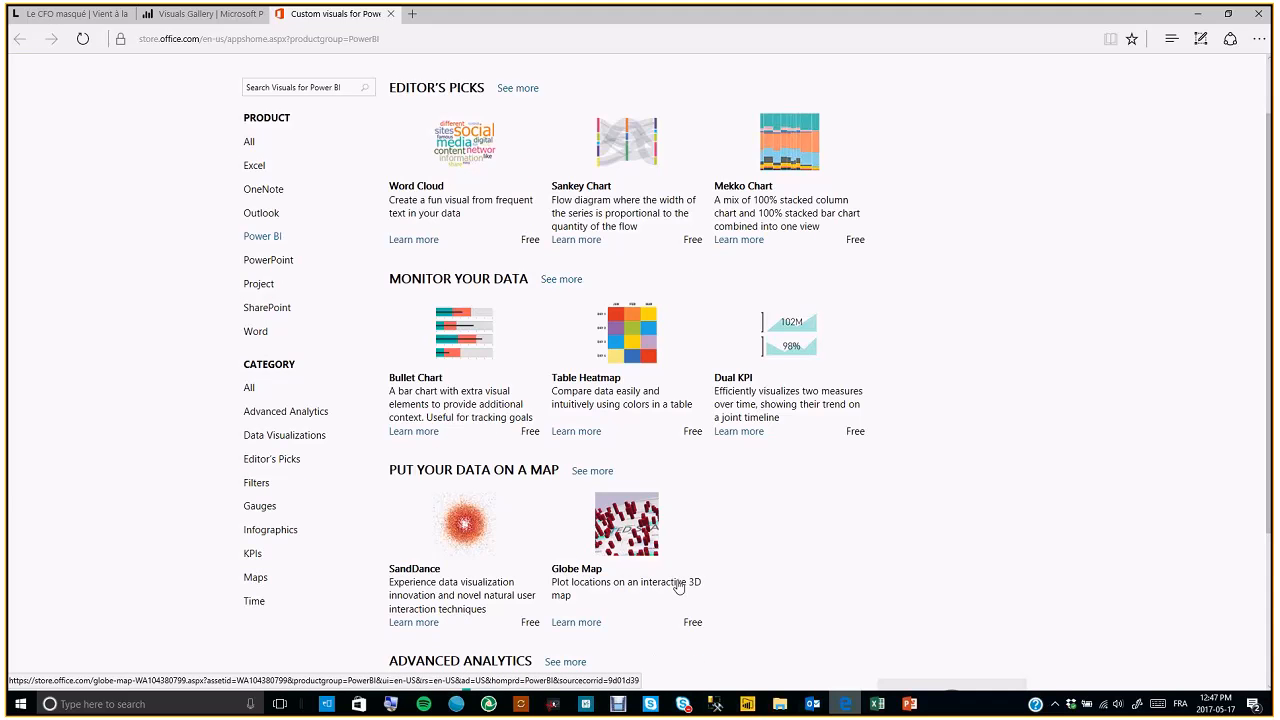
pyautogui.scroll(-1, 629, 523)
# Return to the Globe Map and zoom and rotate the globe to explore the sales bars over North America
pyautogui.click(910, 706)
pyautogui.click(845, 705)
pyautogui.click(752, 705)
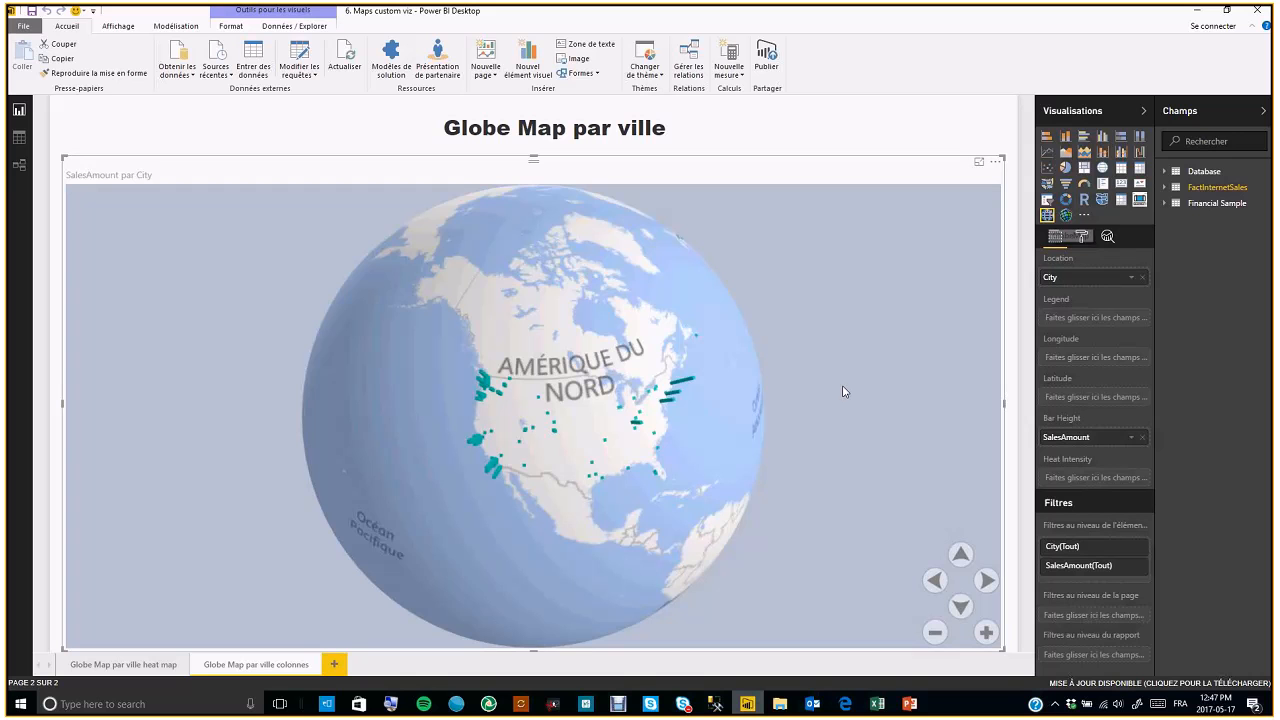
pyautogui.click(986, 632)
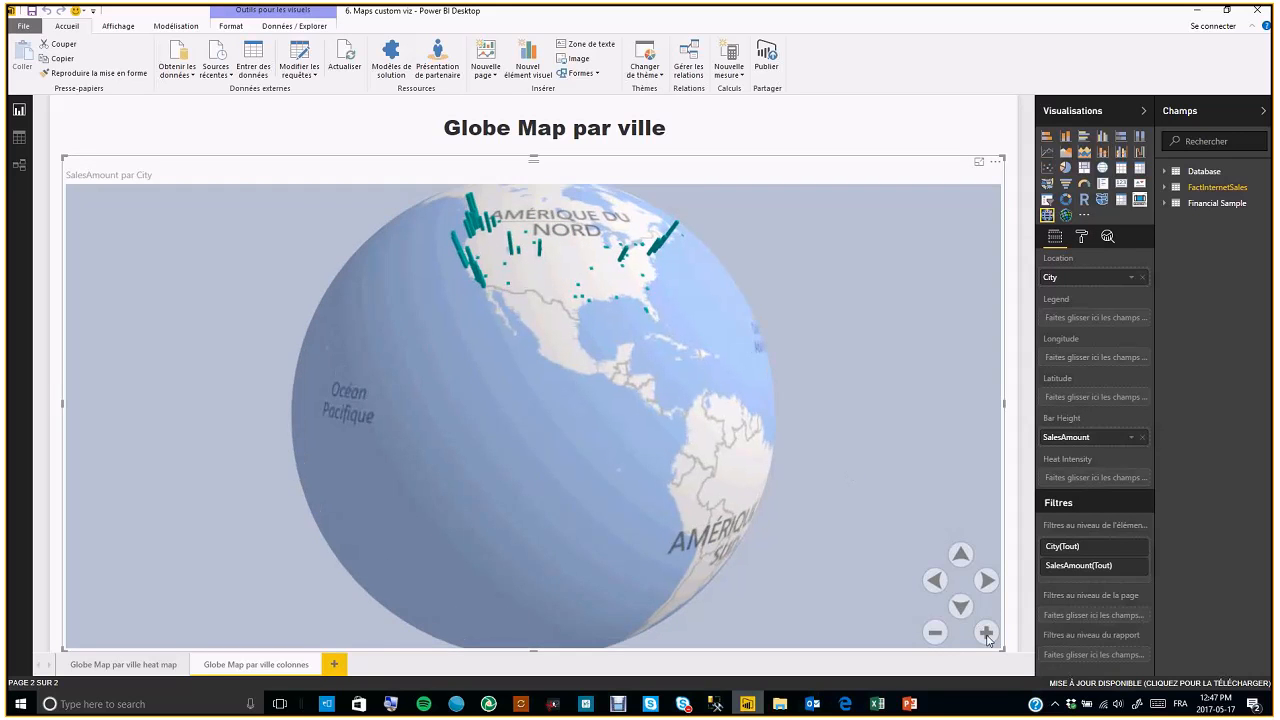
pyautogui.click(987, 634)
pyautogui.click(987, 634)
pyautogui.click(961, 555)
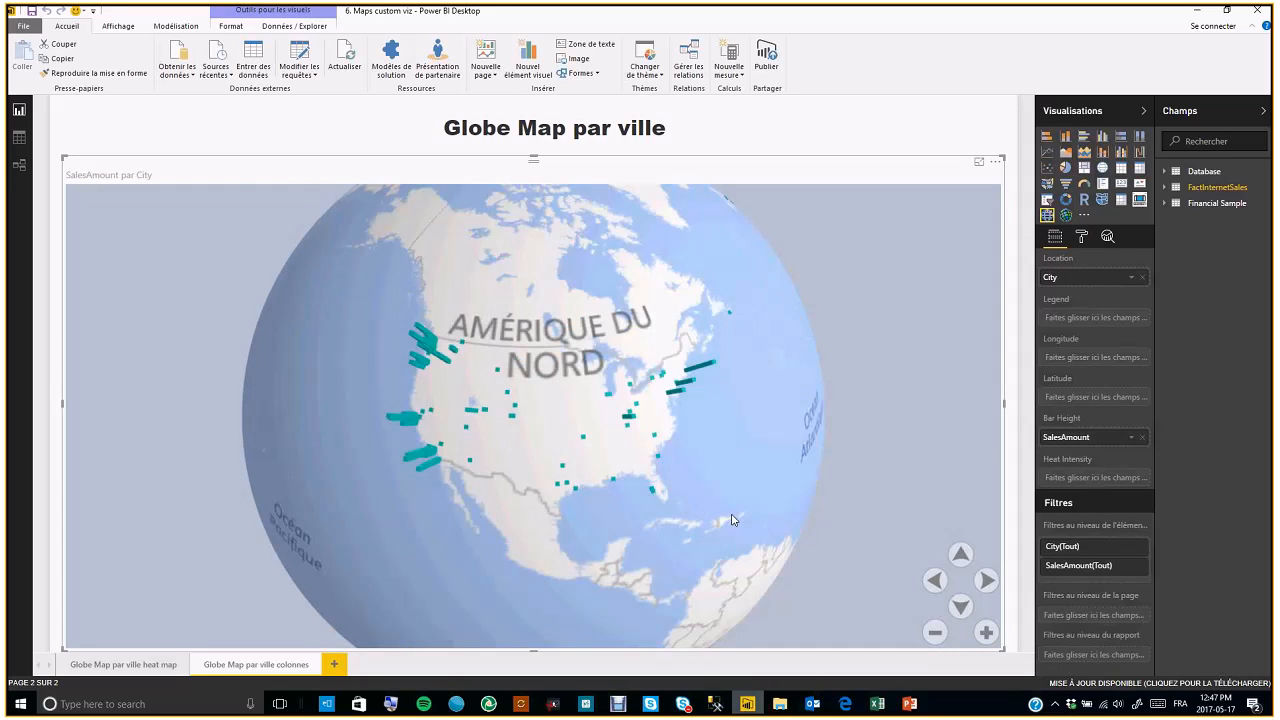
pyautogui.click(990, 634)
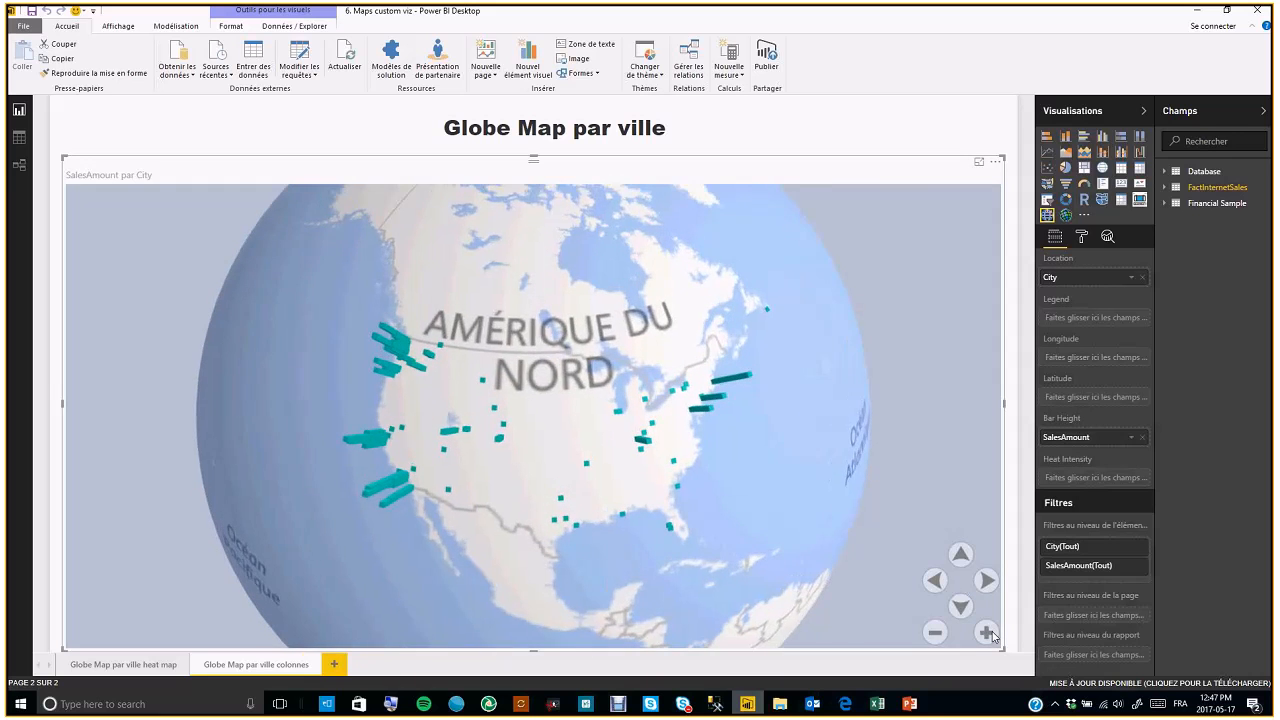
pyautogui.click(990, 634)
pyautogui.moveTo(820, 622); pyautogui.dragTo(835, 450)
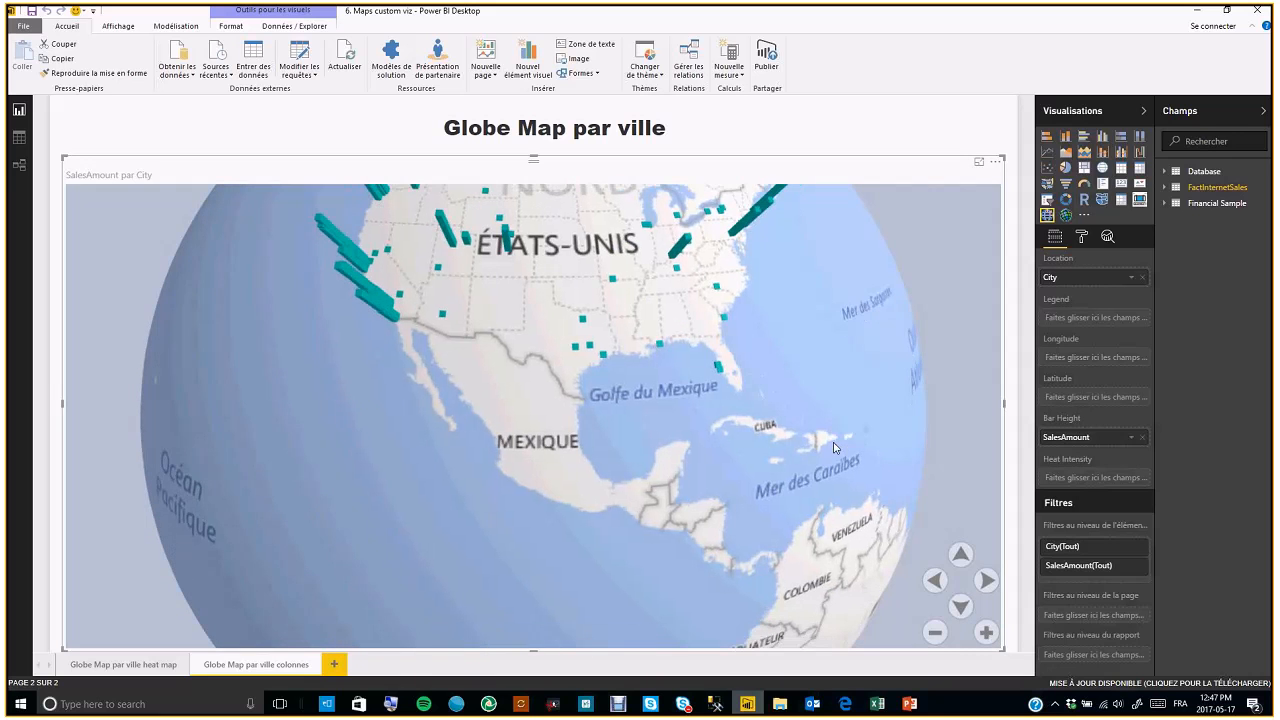
pyautogui.moveTo(508, 451); pyautogui.dragTo(345, 466)
pyautogui.moveTo(608, 400); pyautogui.dragTo(572, 488)
pyautogui.moveTo(692, 423); pyautogui.dragTo(806, 393)
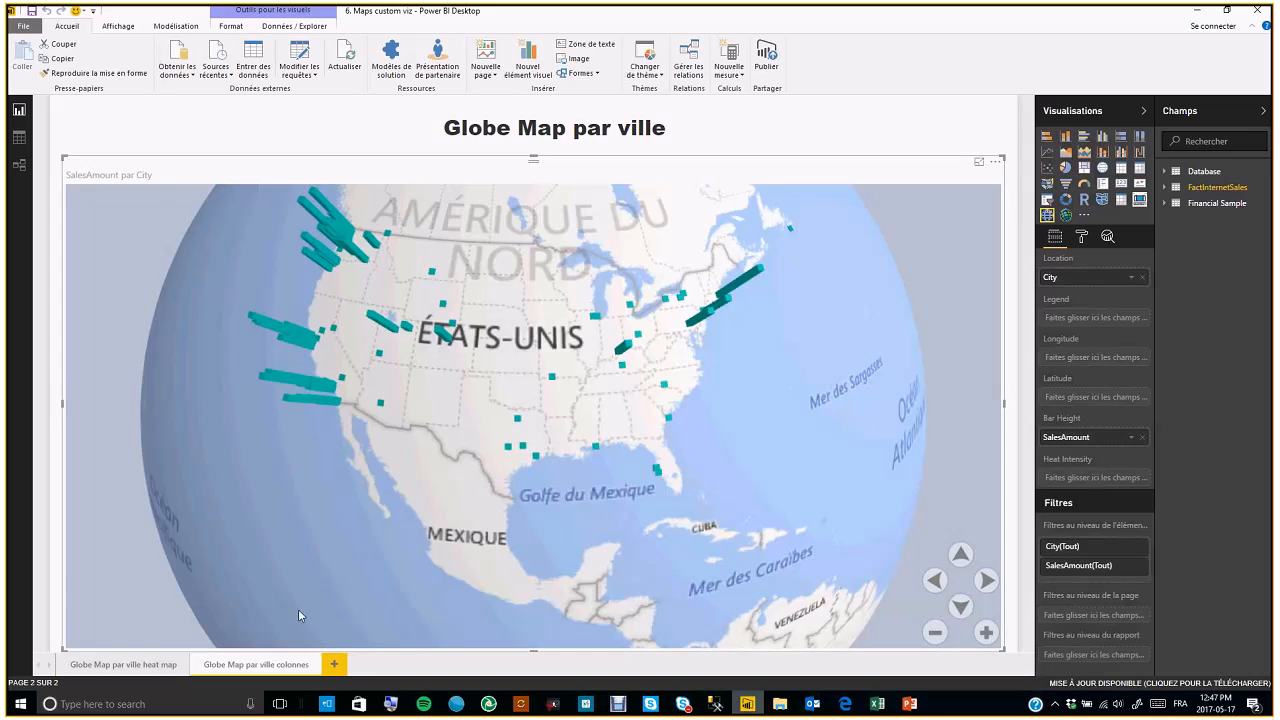
pyautogui.moveTo(381, 410)
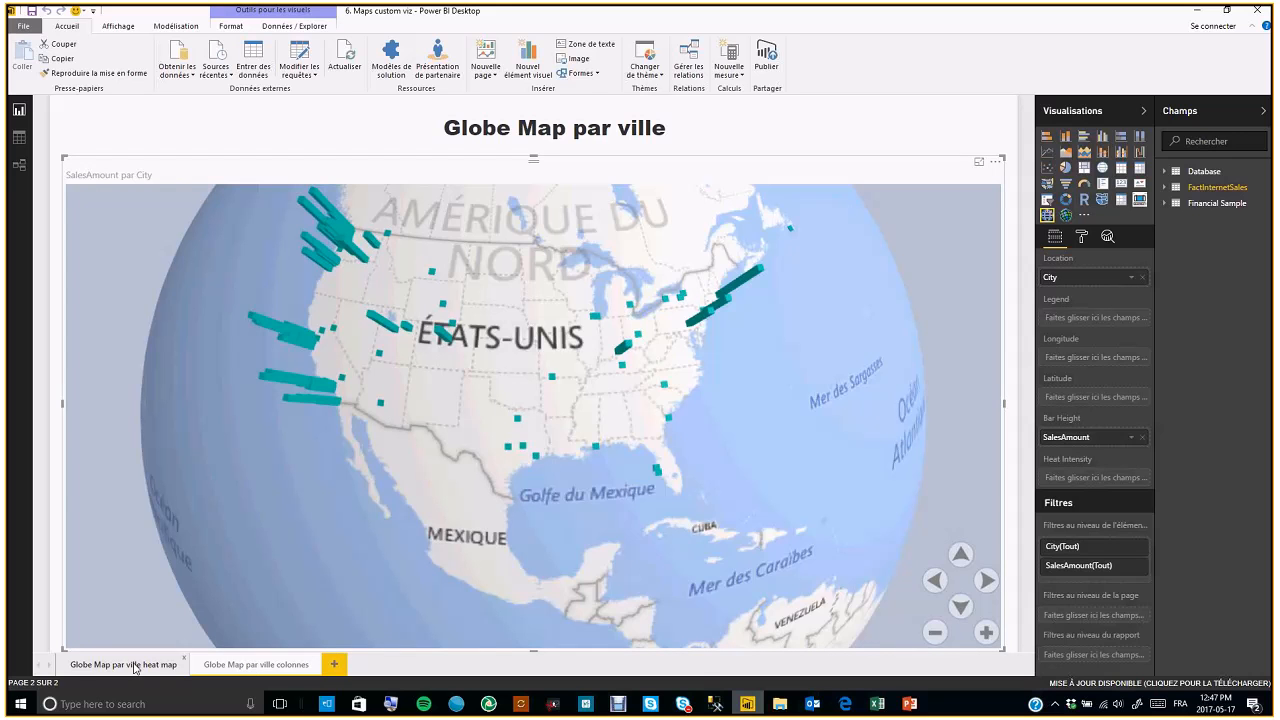
pyautogui.moveTo(229, 515); pyautogui.dragTo(231, 592)
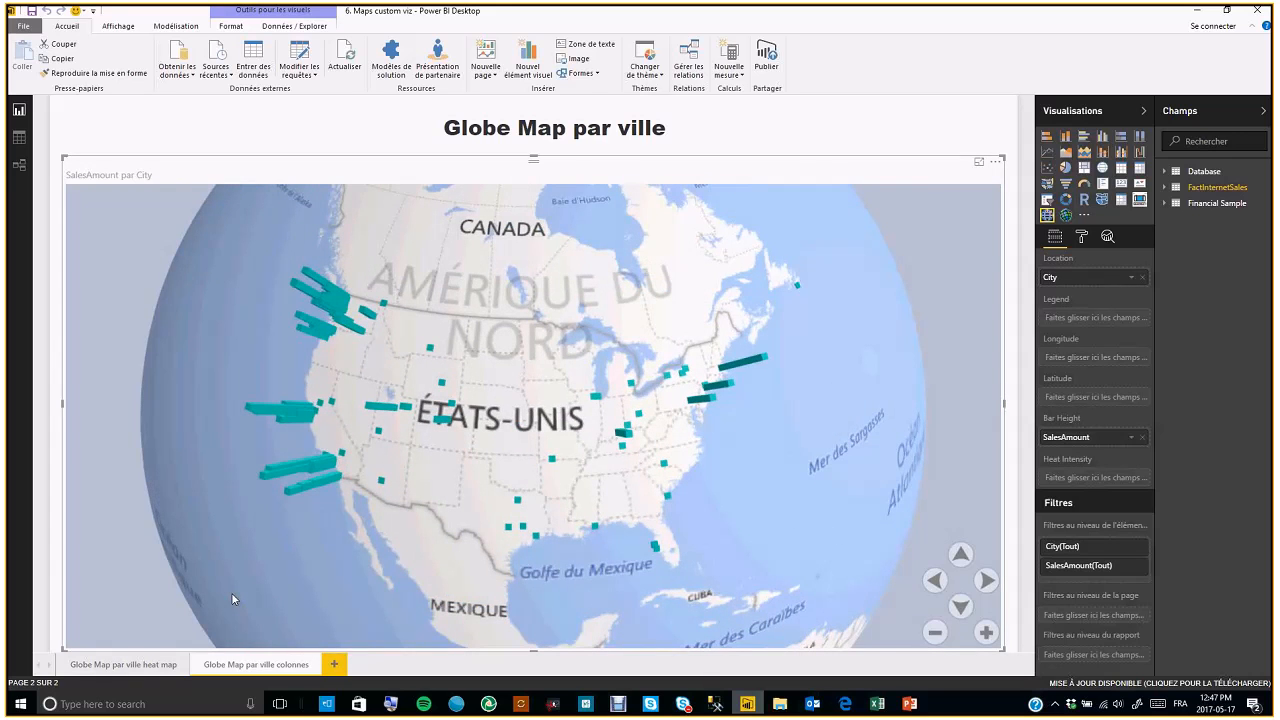
# Open the Globe Map par ville heat map page and zoom into and rotate the heat-map globe over the United States
pyautogui.click(160, 665)
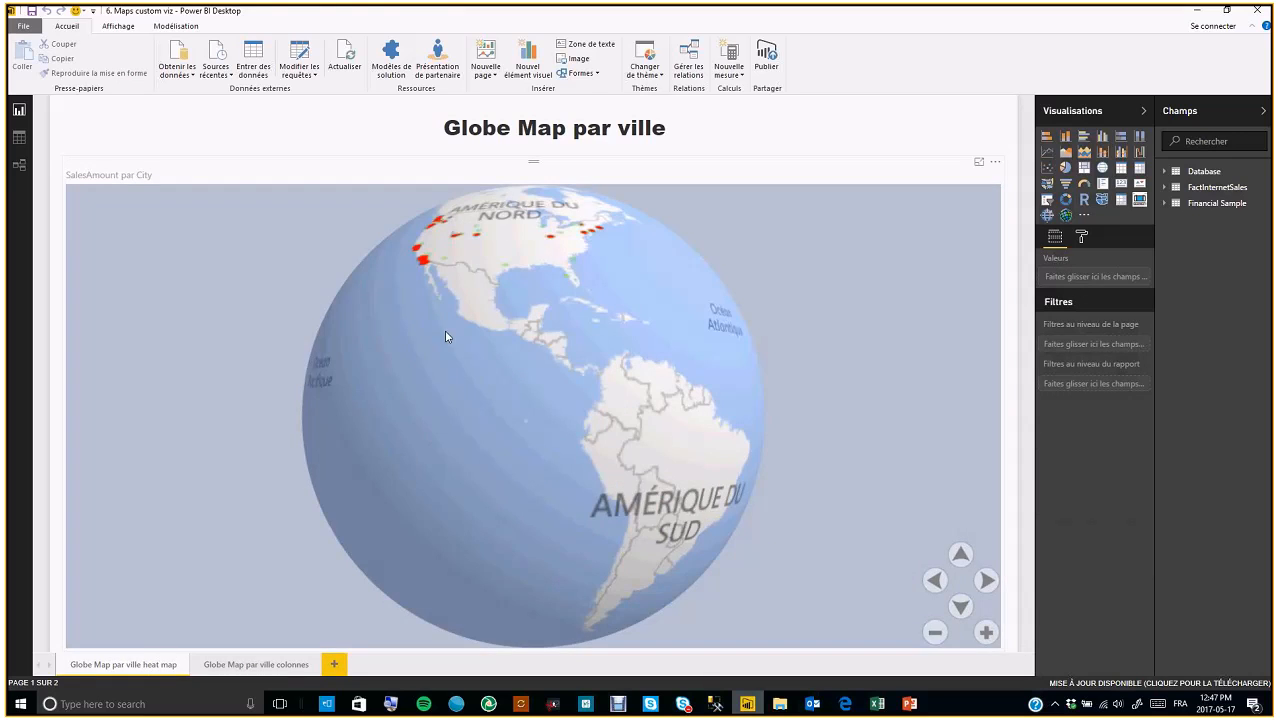
pyautogui.click(986, 632)
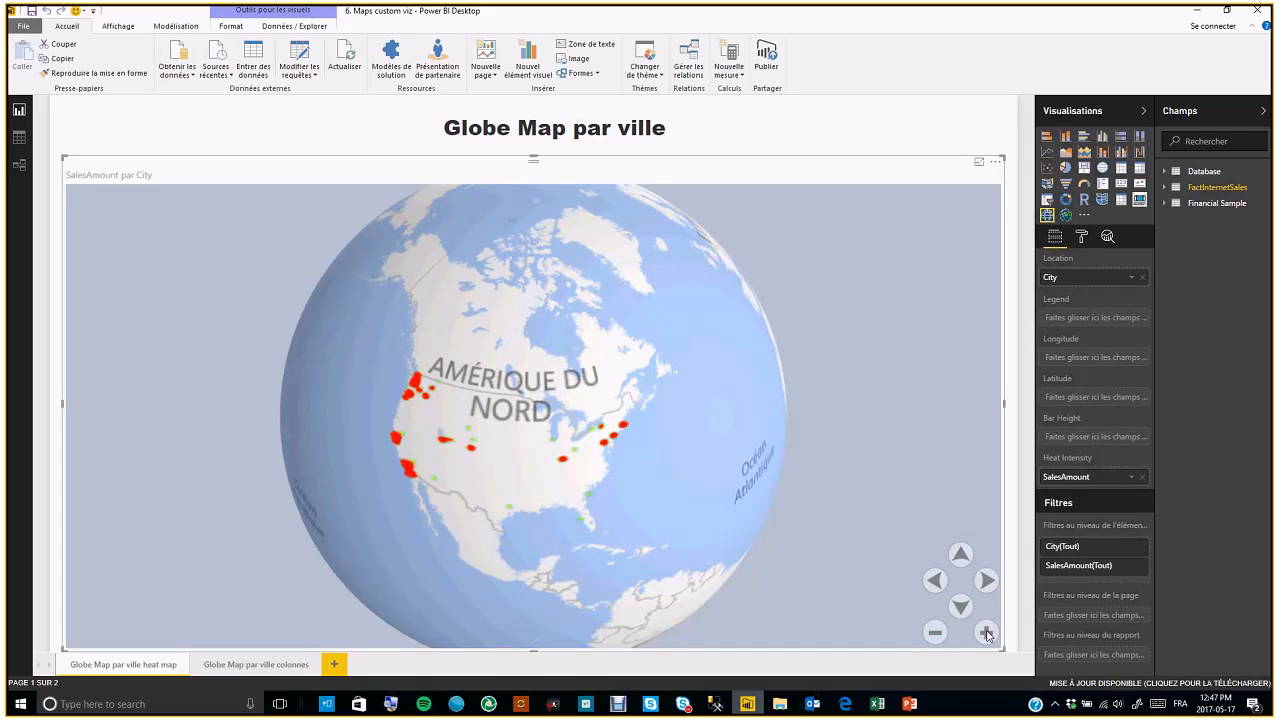
pyautogui.click(986, 635)
pyautogui.click(986, 635)
pyautogui.click(986, 635)
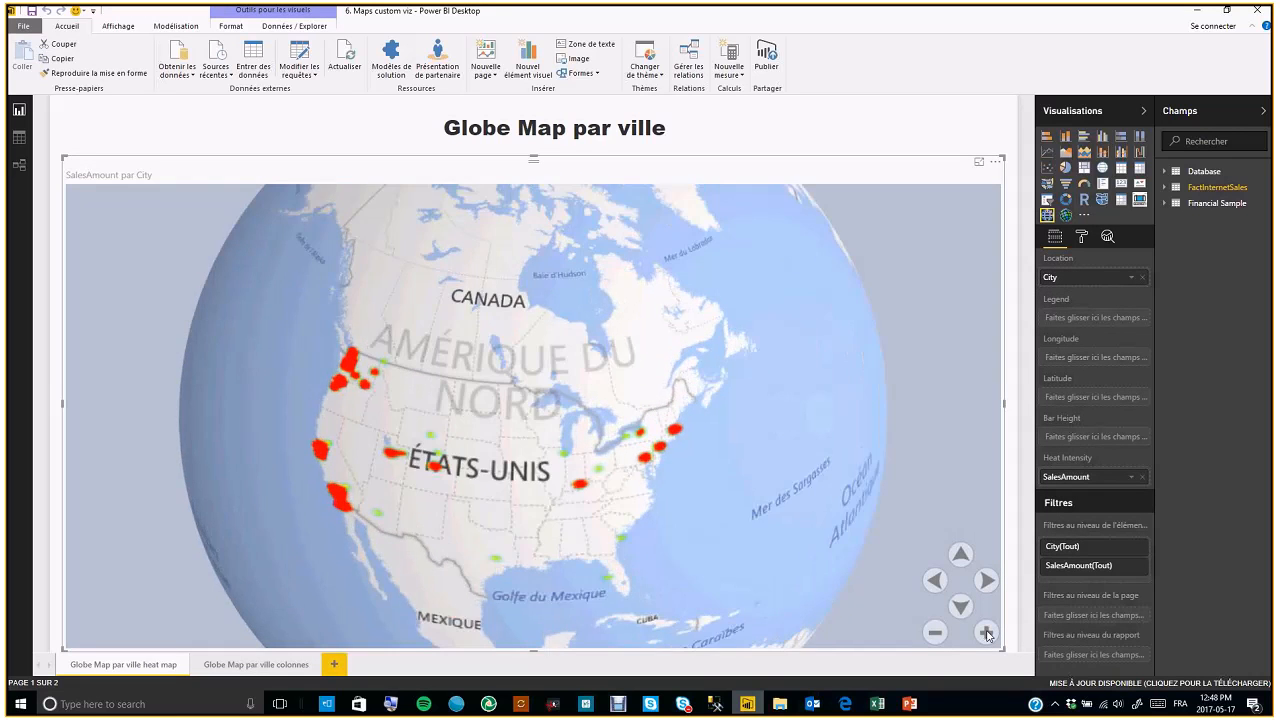
pyautogui.click(986, 635)
pyautogui.click(986, 635)
pyautogui.moveTo(524, 638); pyautogui.dragTo(556, 472)
pyautogui.moveTo(320, 434); pyautogui.dragTo(407, 483)
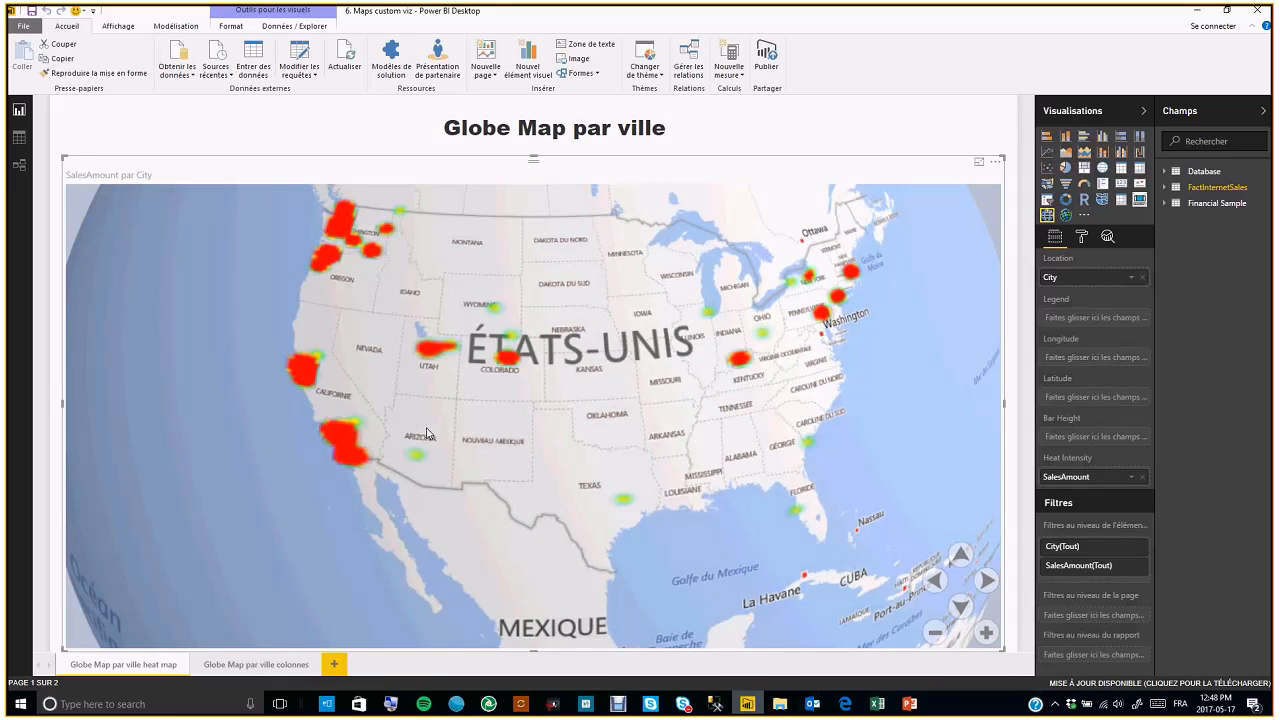
pyautogui.moveTo(518, 335); pyautogui.dragTo(475, 371)
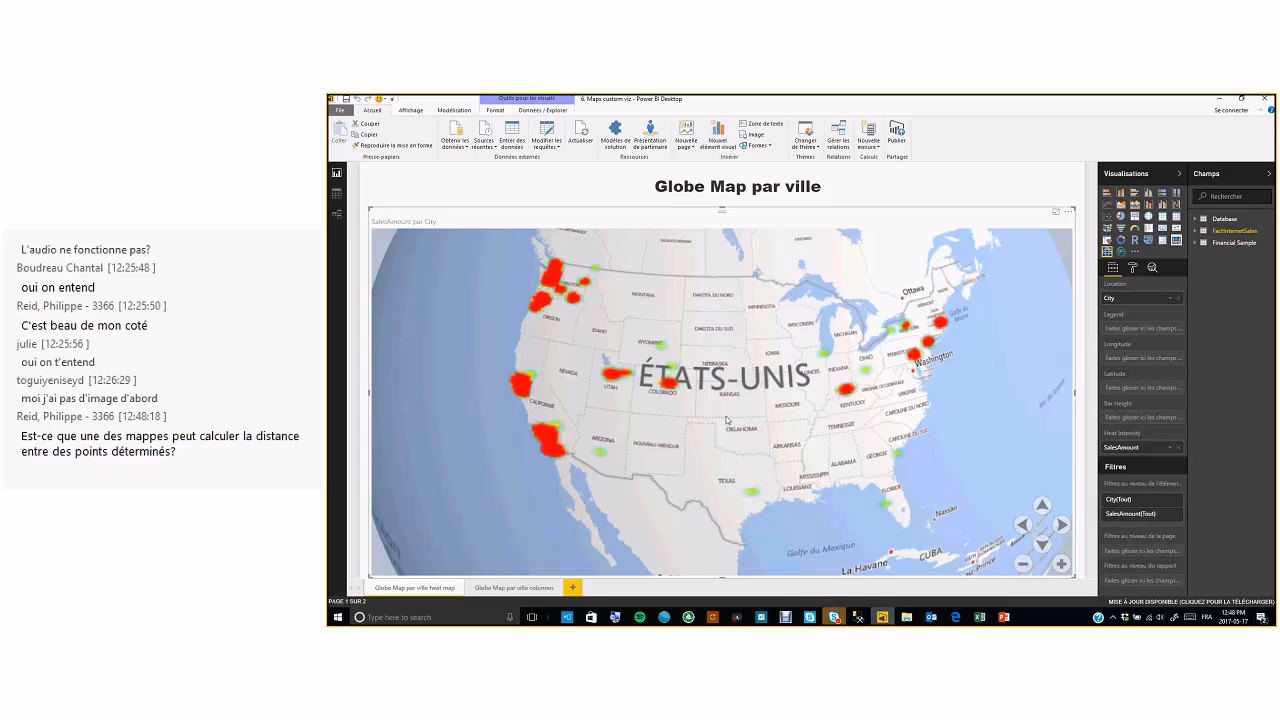
# Switch to the browser and scroll through the Office Store page of custom visuals for Power BI
pyautogui.click(956, 617)
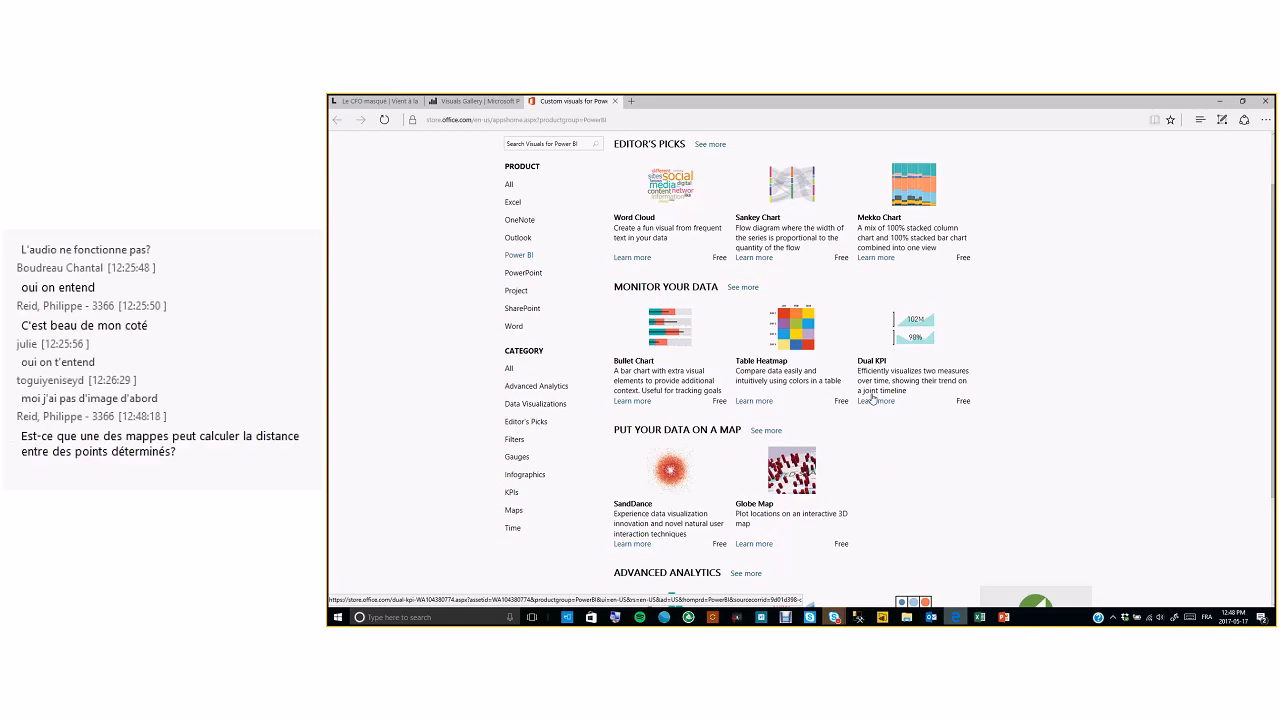
pyautogui.scroll(-1, 904, 377)
pyautogui.scroll(-2, 904, 377)
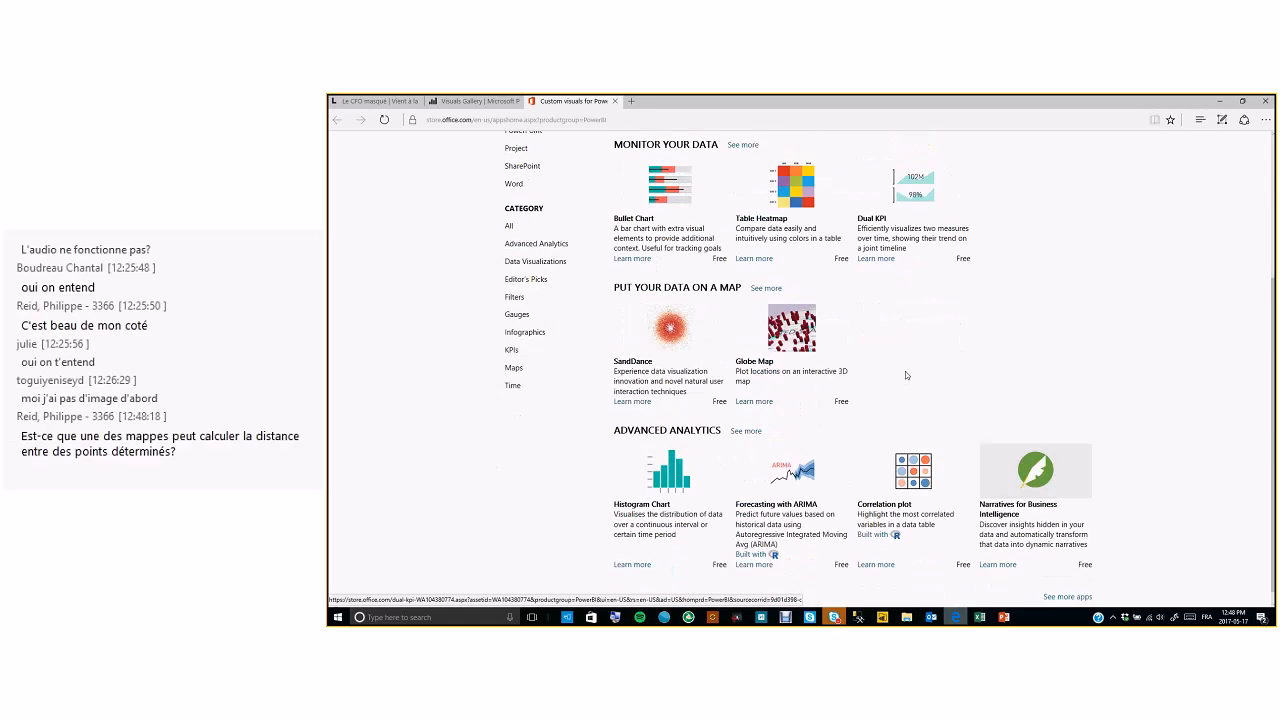
pyautogui.scroll(4, 905, 375)
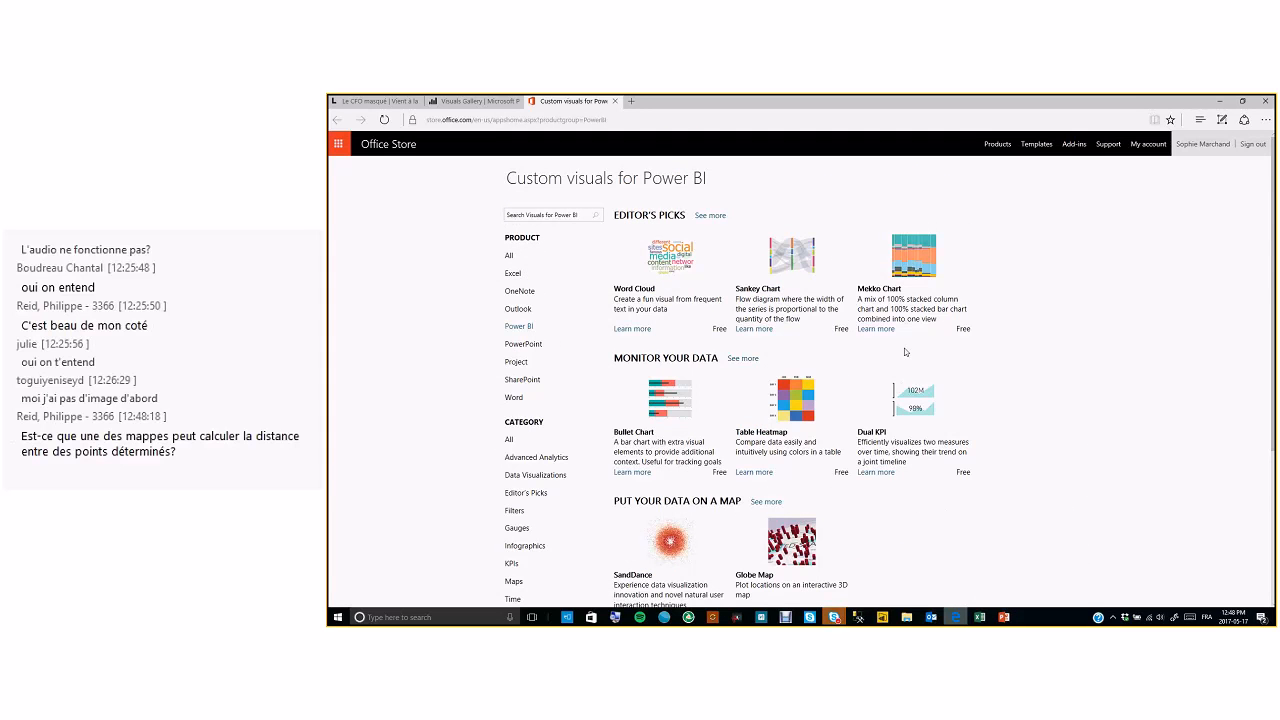
pyautogui.scroll(-3, 905, 351)
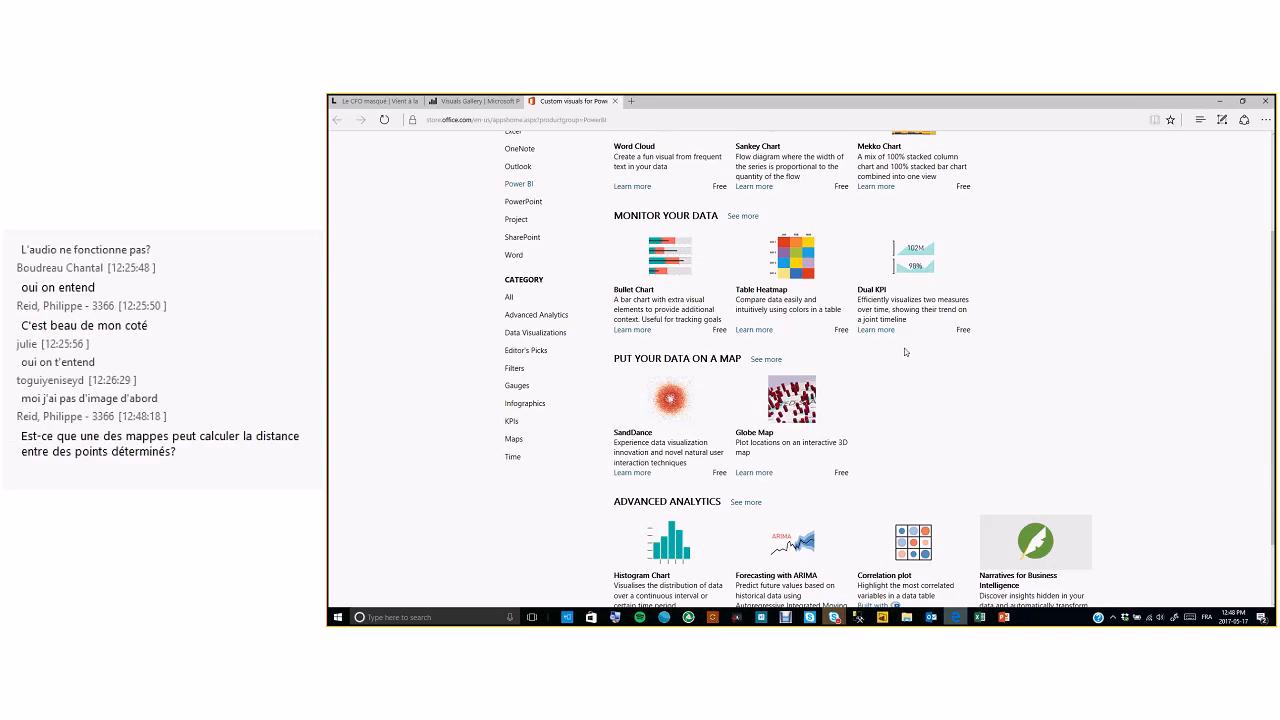
pyautogui.scroll(-3, 905, 351)
pyautogui.scroll(2, 905, 351)
pyautogui.scroll(4, 905, 352)
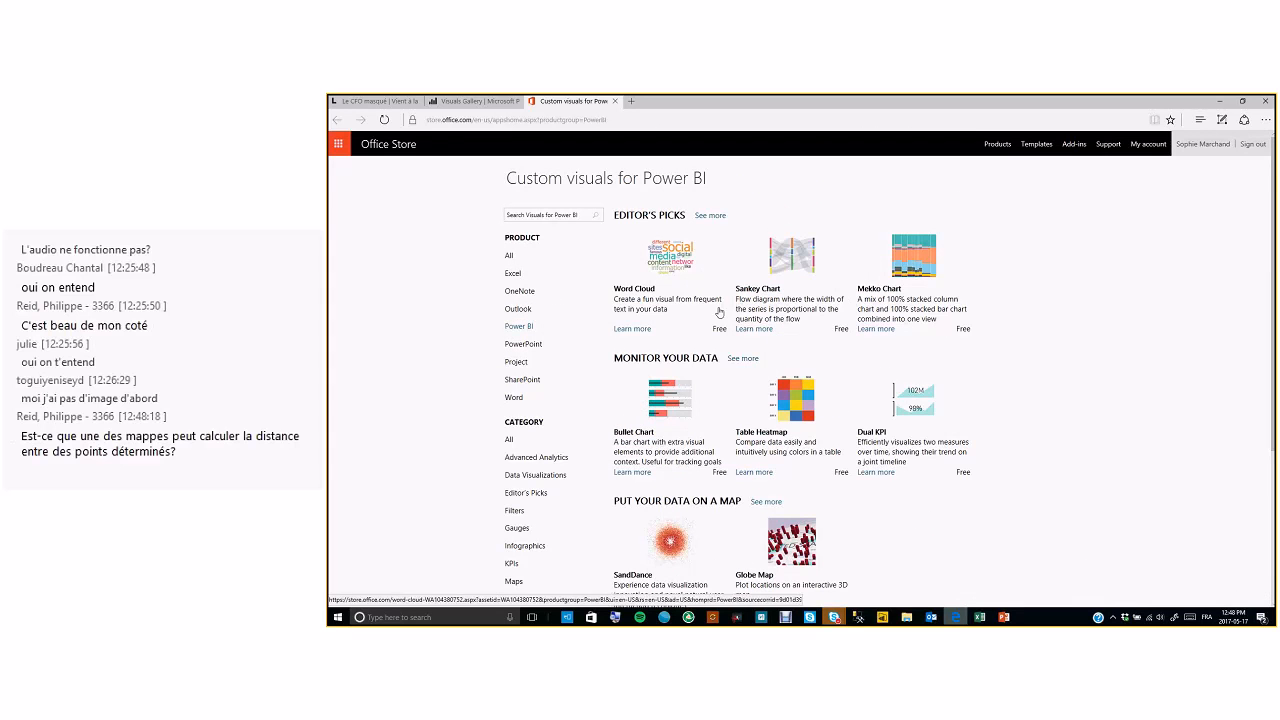
# Return to the PowerPoint slide show and advance to the Conclusion slide and its bullet points
pyautogui.click(905, 617)
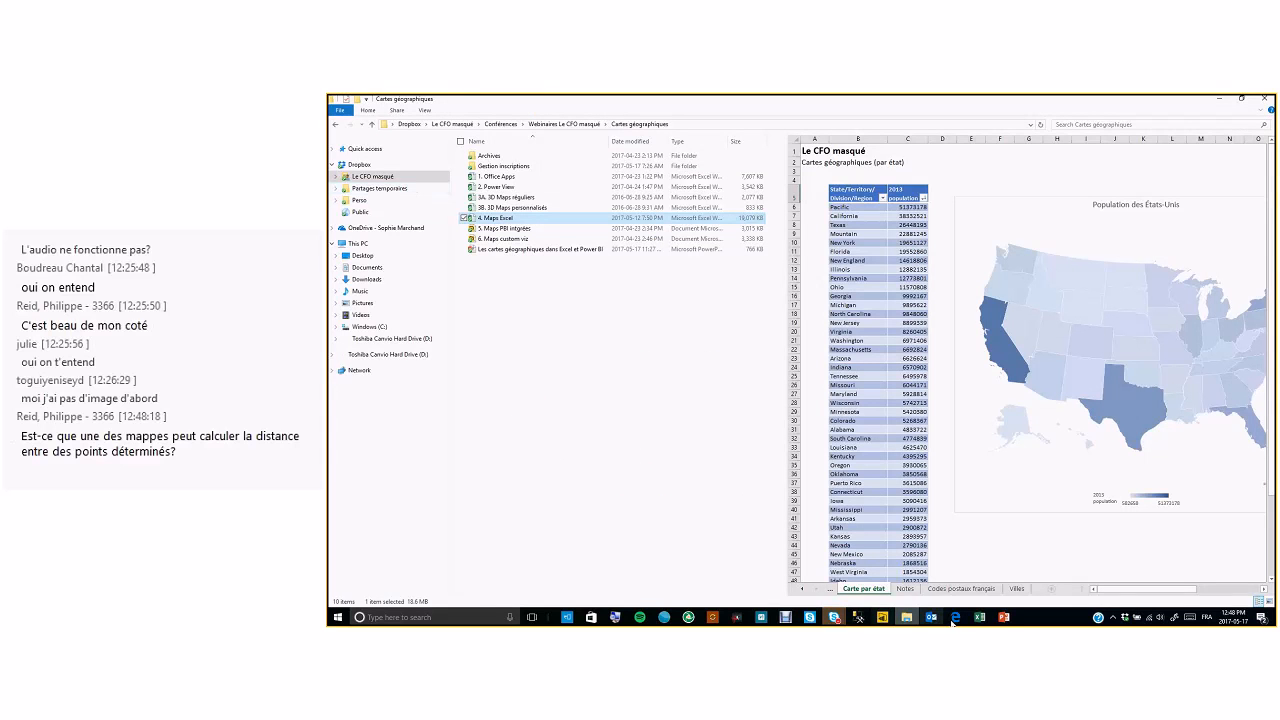
pyautogui.click(1004, 618)
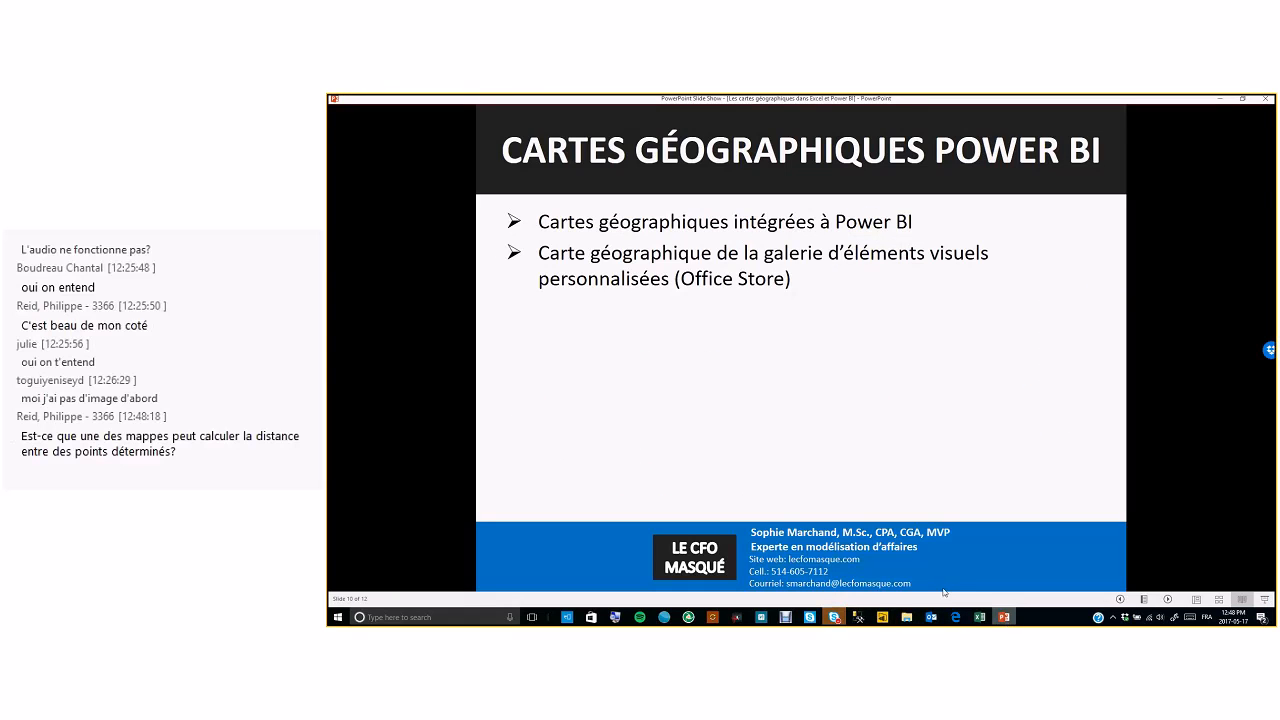
pyautogui.click(881, 617)
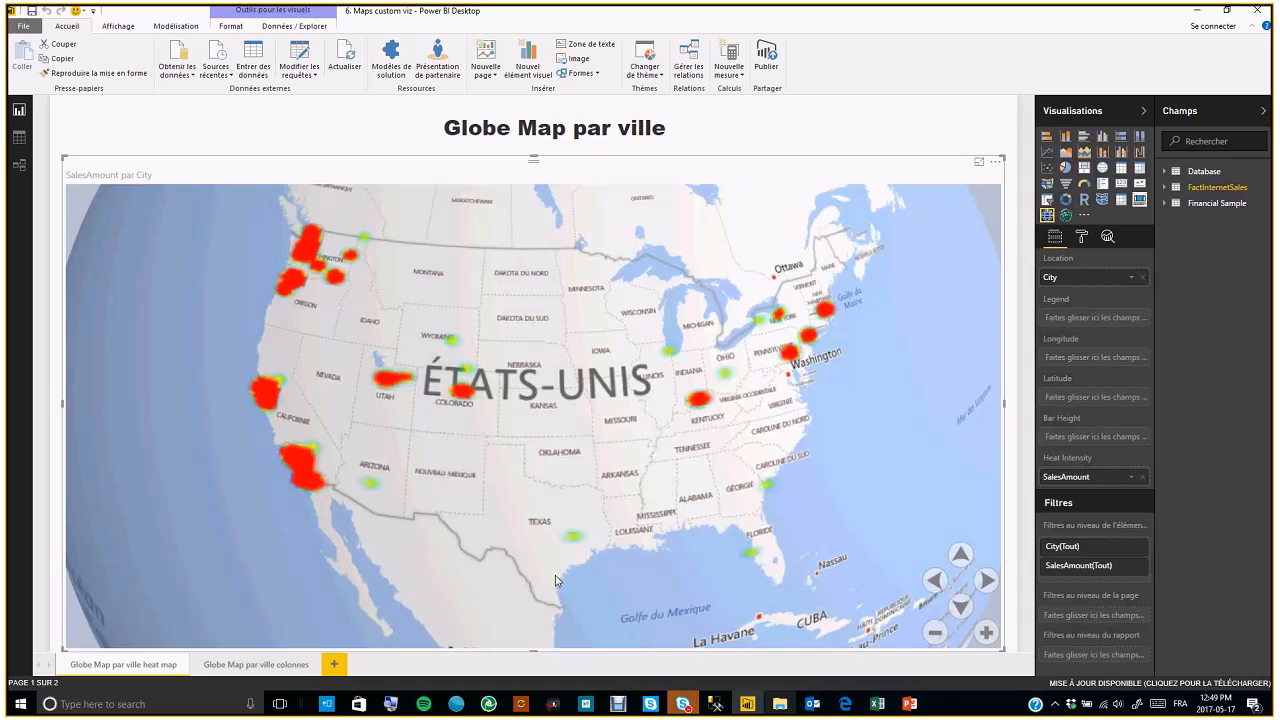
pyautogui.hotkey('alt', 'Tab')
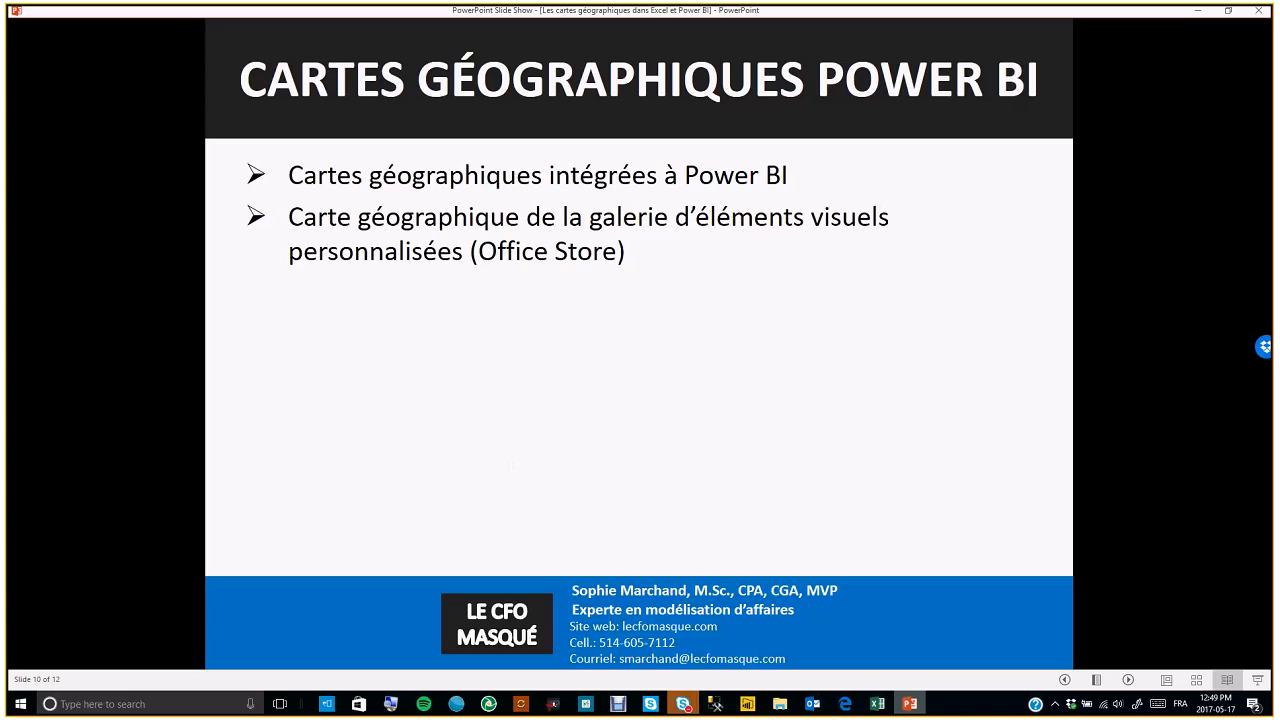
pyautogui.press('Right')
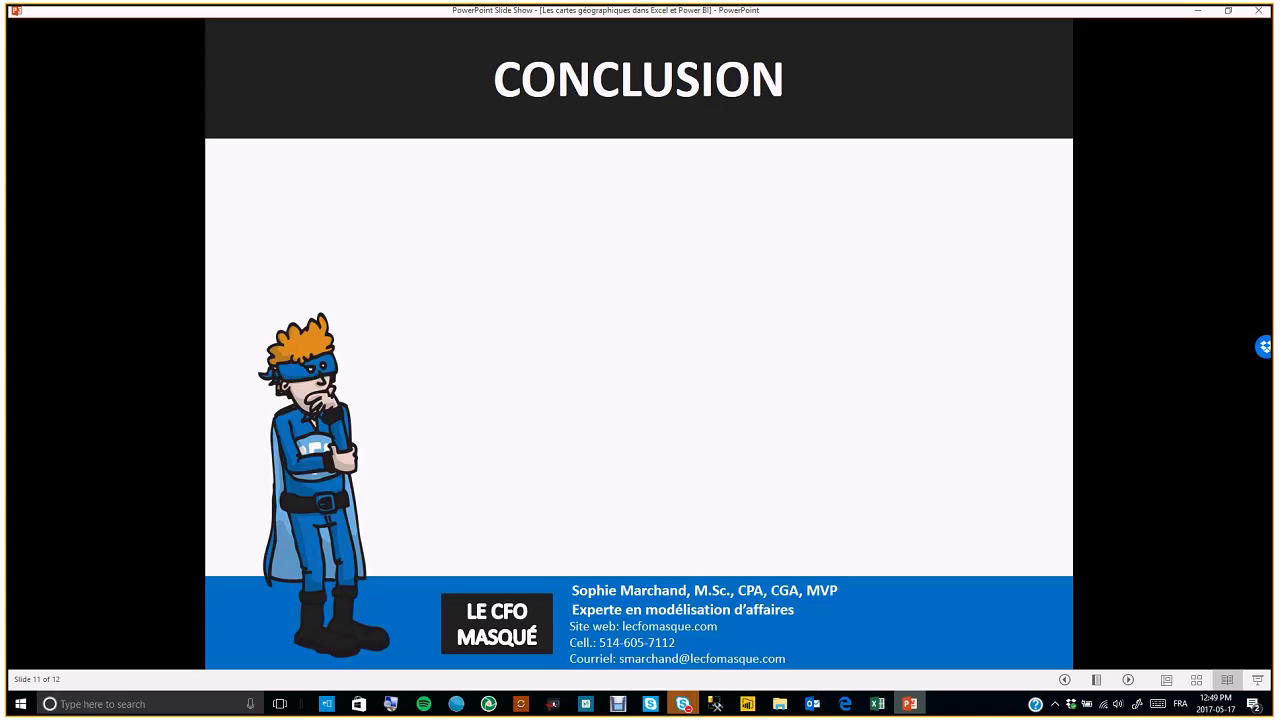
pyautogui.press('Right')
pyautogui.press('Right')
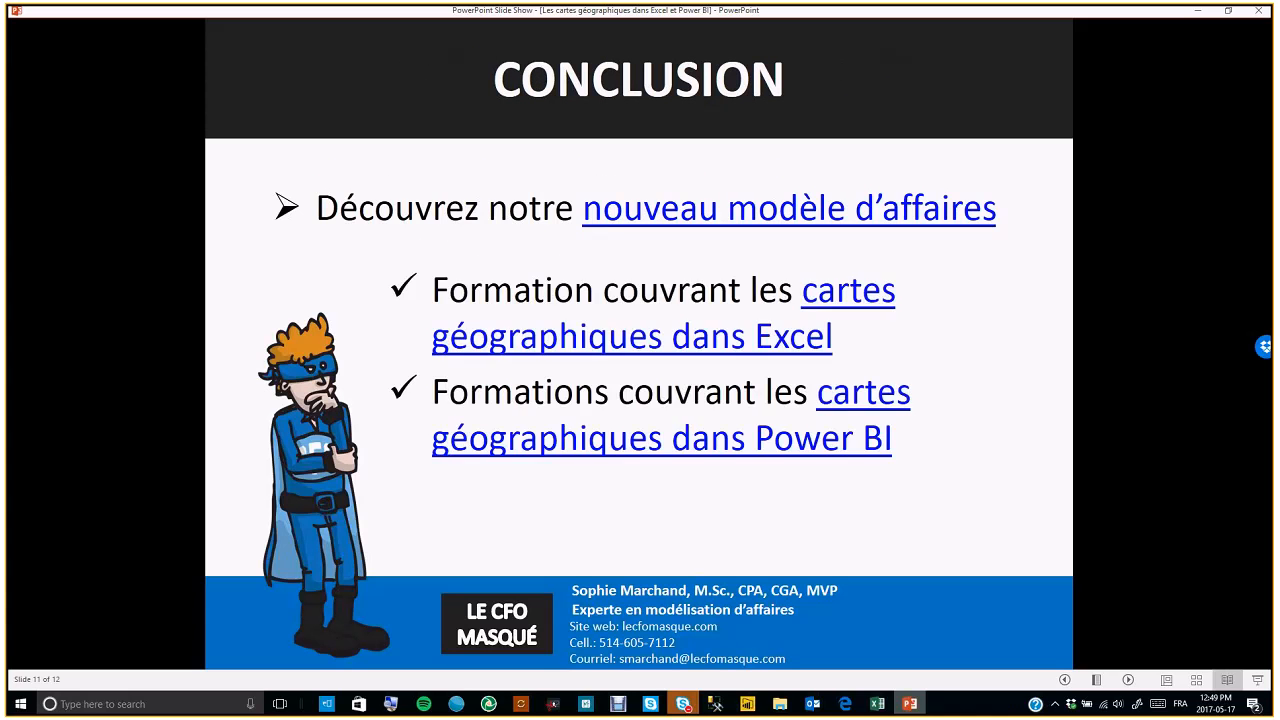
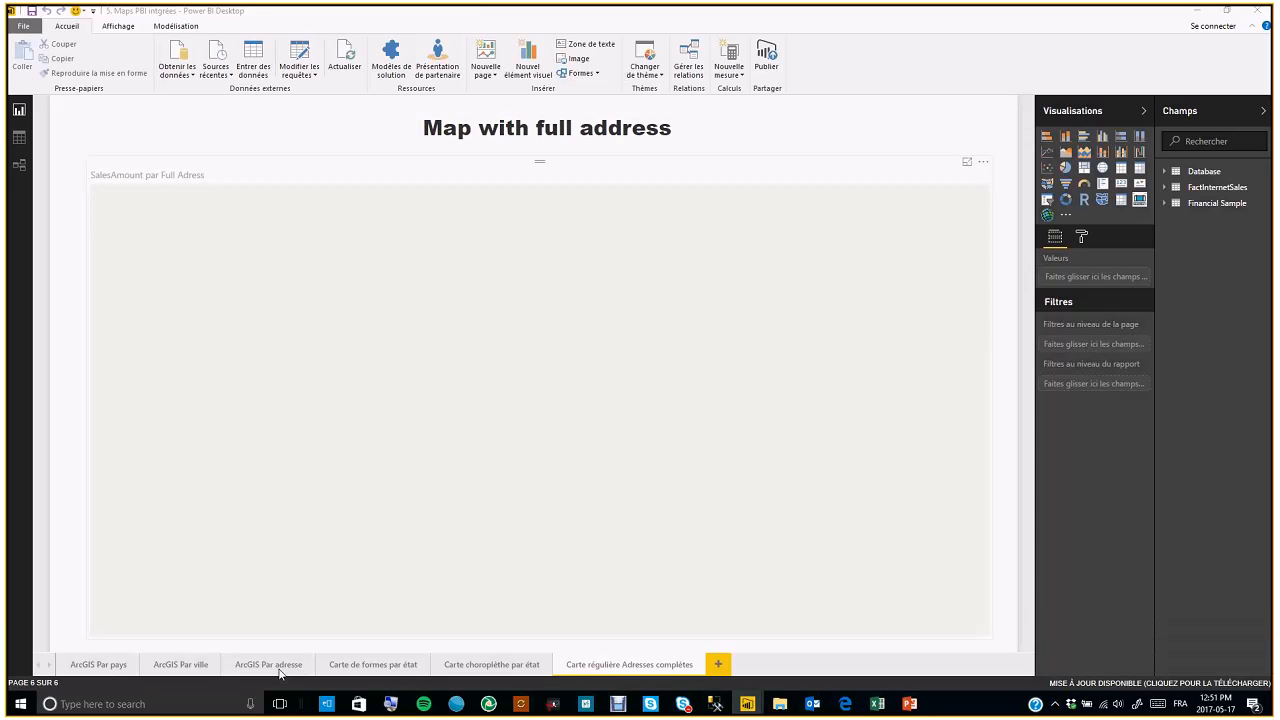
# Open the ArcGIS Par adresse page, edit its ArcGIS map visual to view the Drive time options, then return to the report
pyautogui.click(279, 670)
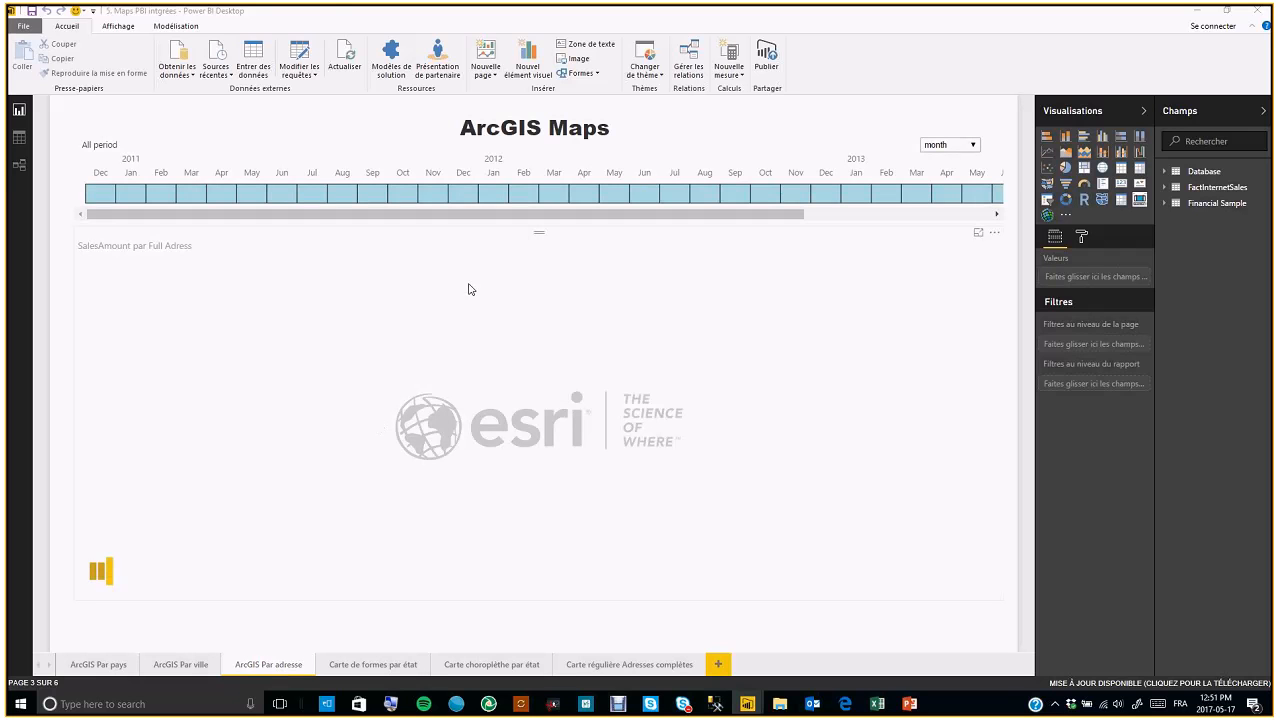
pyautogui.click(470, 287)
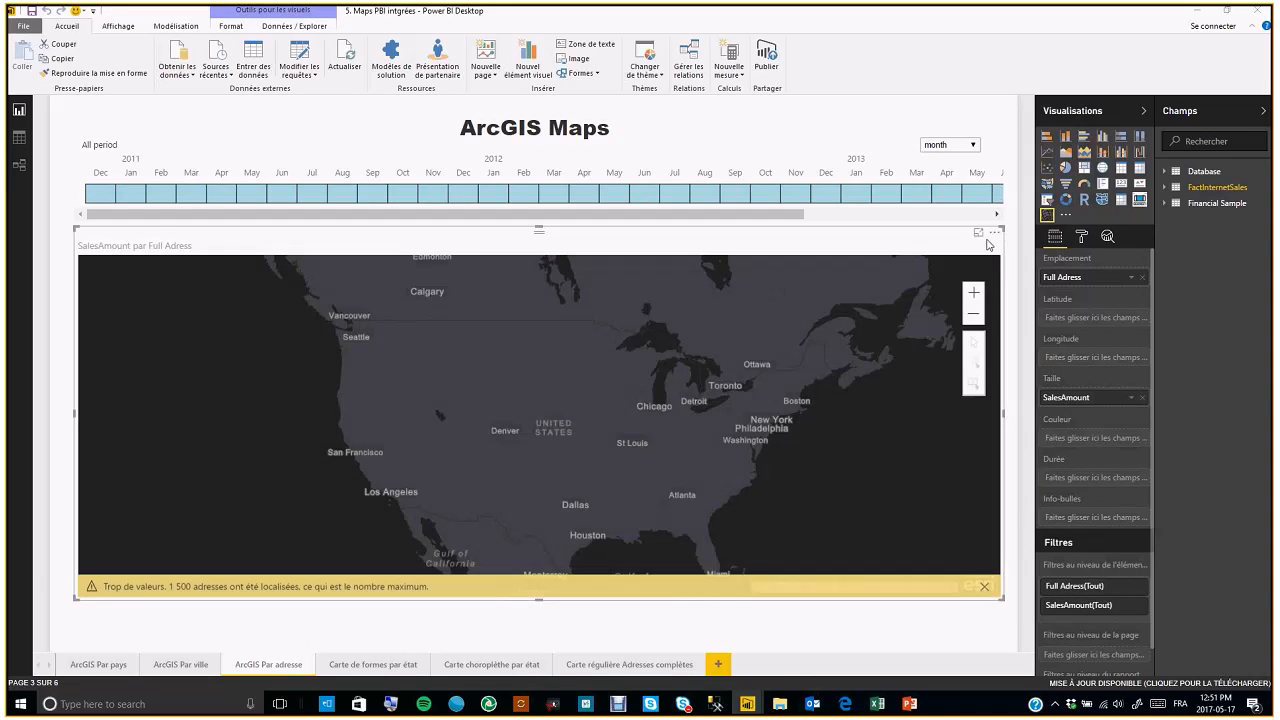
pyautogui.click(995, 234)
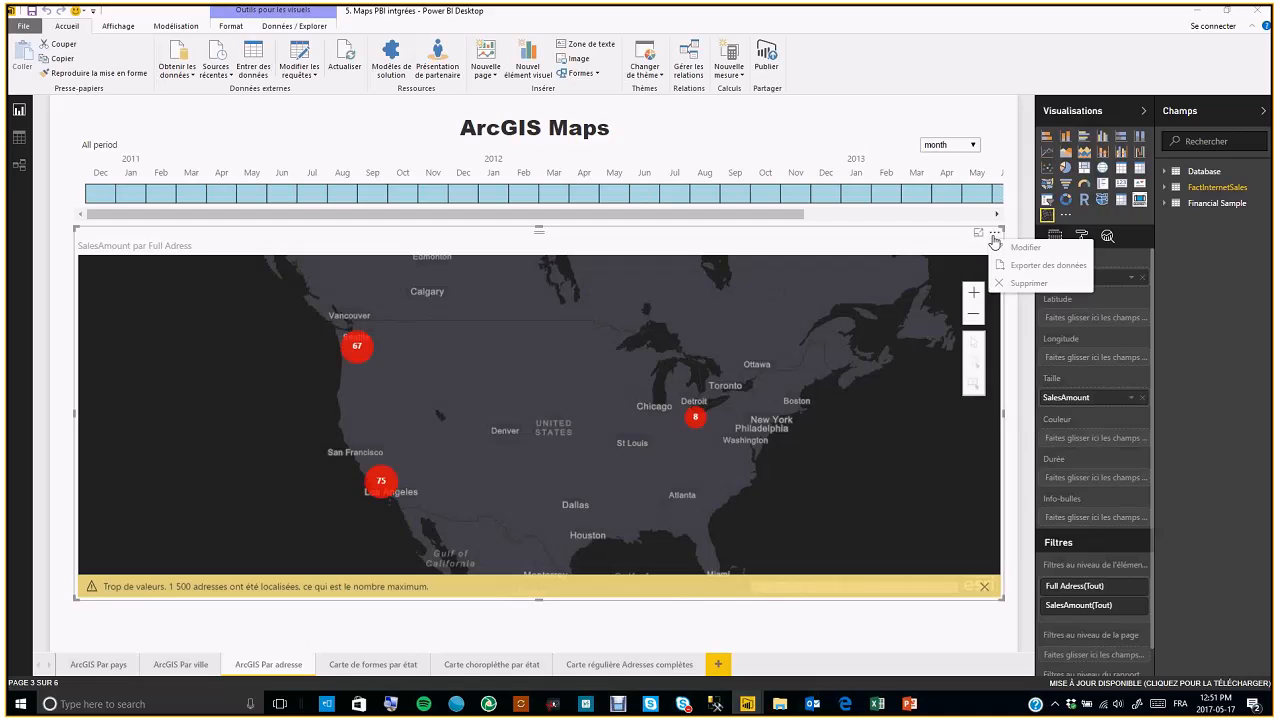
pyautogui.click(1005, 248)
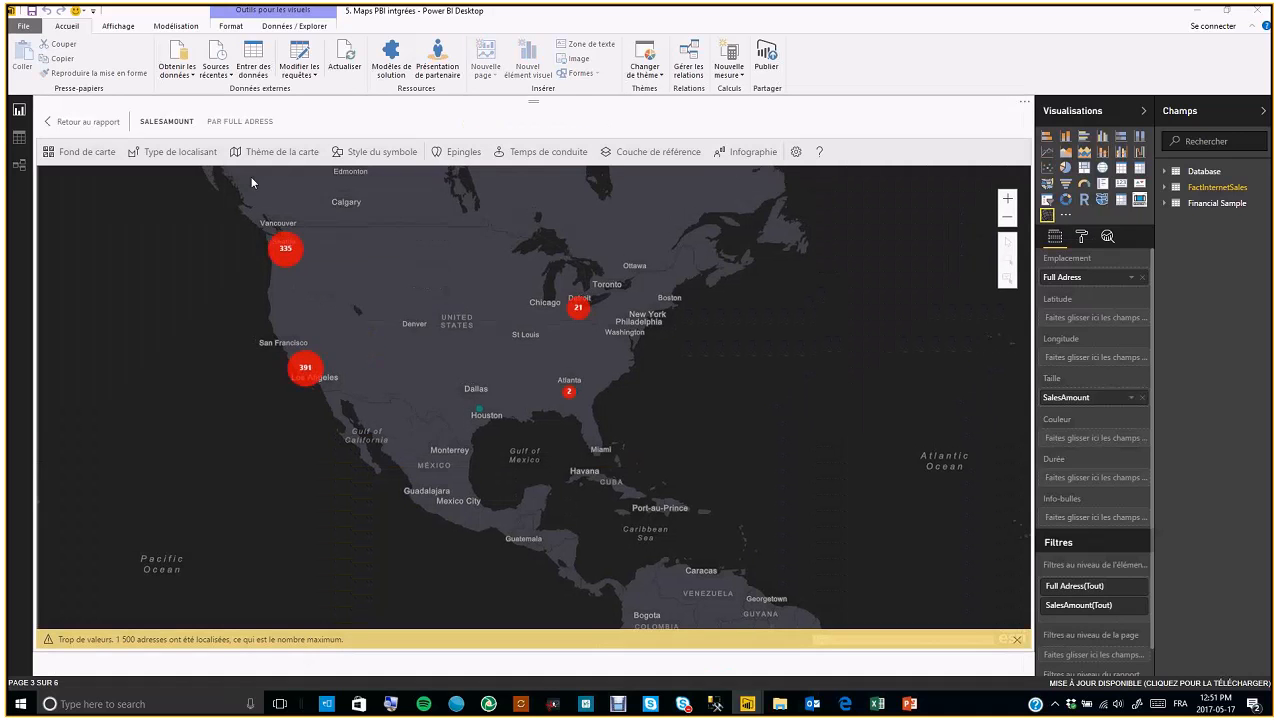
pyautogui.click(560, 155)
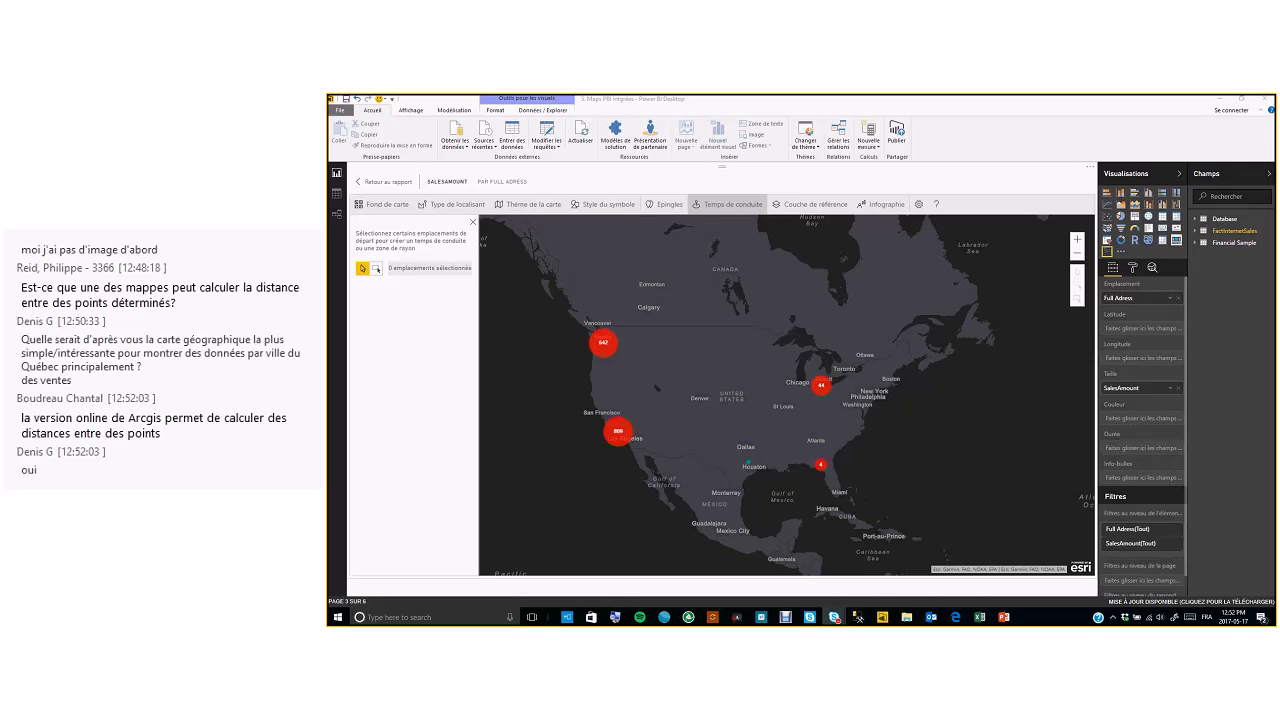
pyautogui.click(380, 181)
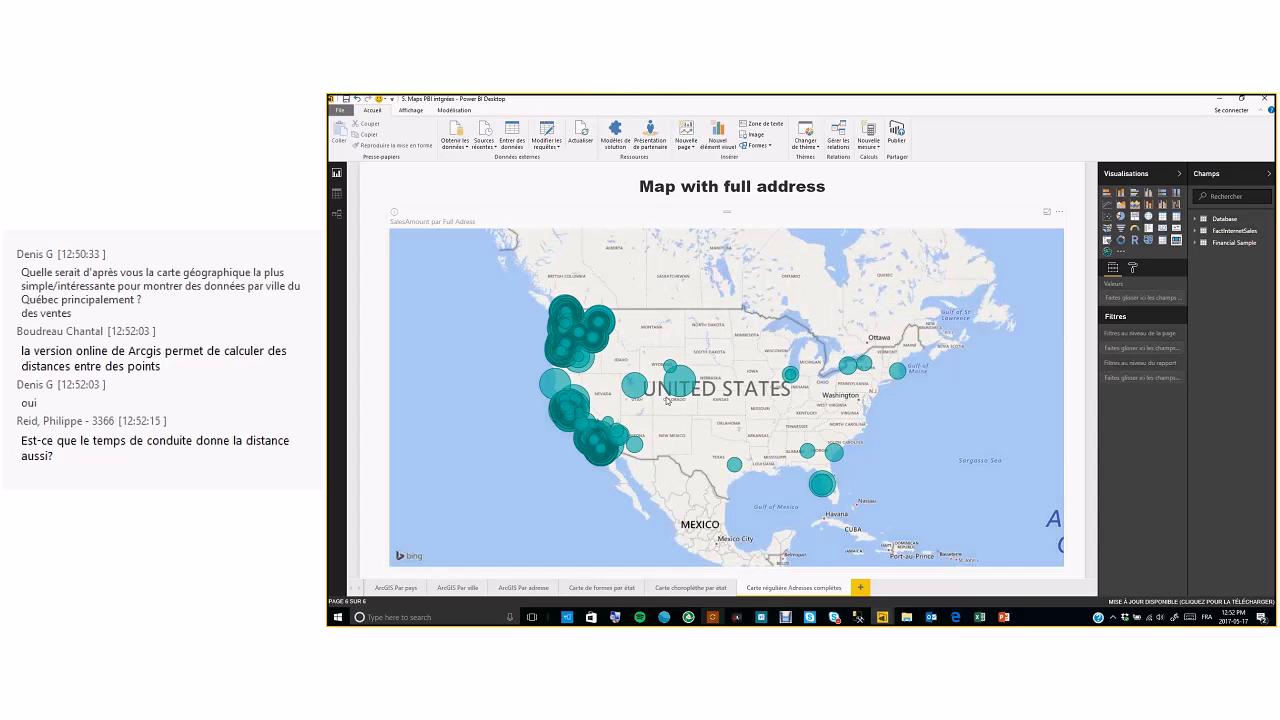
# Move the full-address map visual to the right side of the Carte régulière Adresses complètes page
pyautogui.moveTo(689, 399)
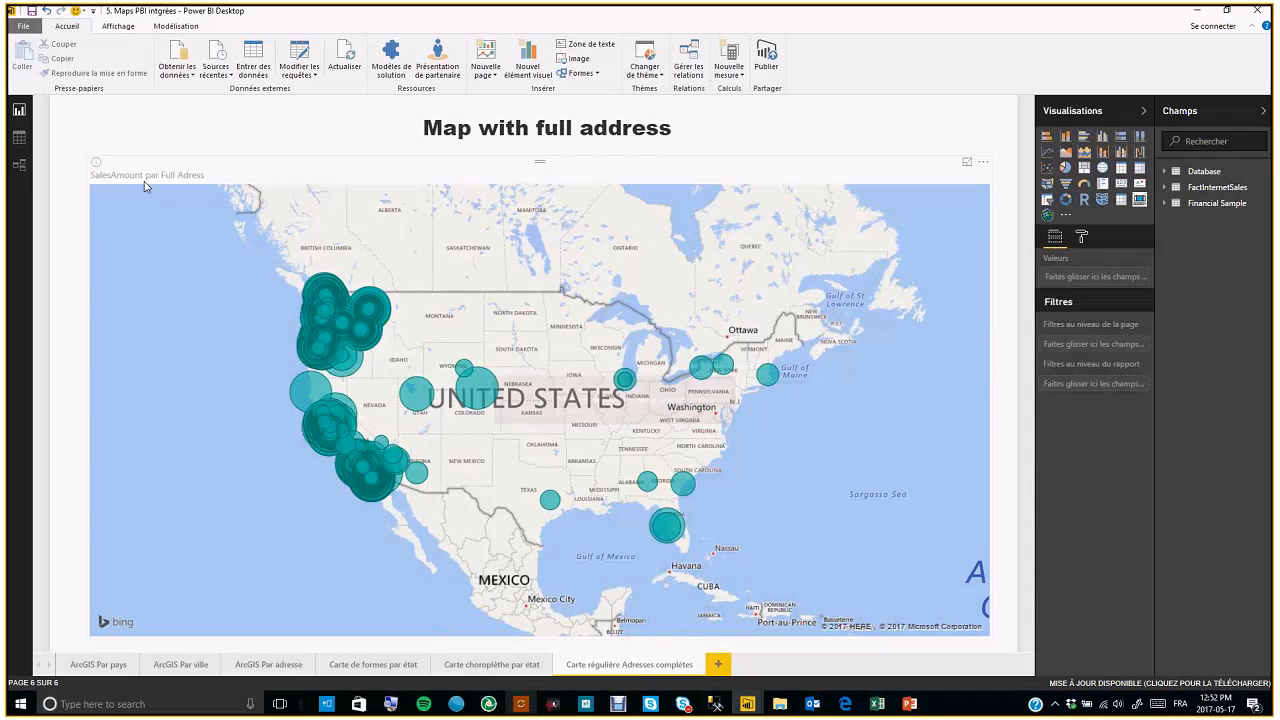
pyautogui.click(144, 181)
pyautogui.moveTo(90, 157); pyautogui.dragTo(387, 179)
pyautogui.click(197, 218)
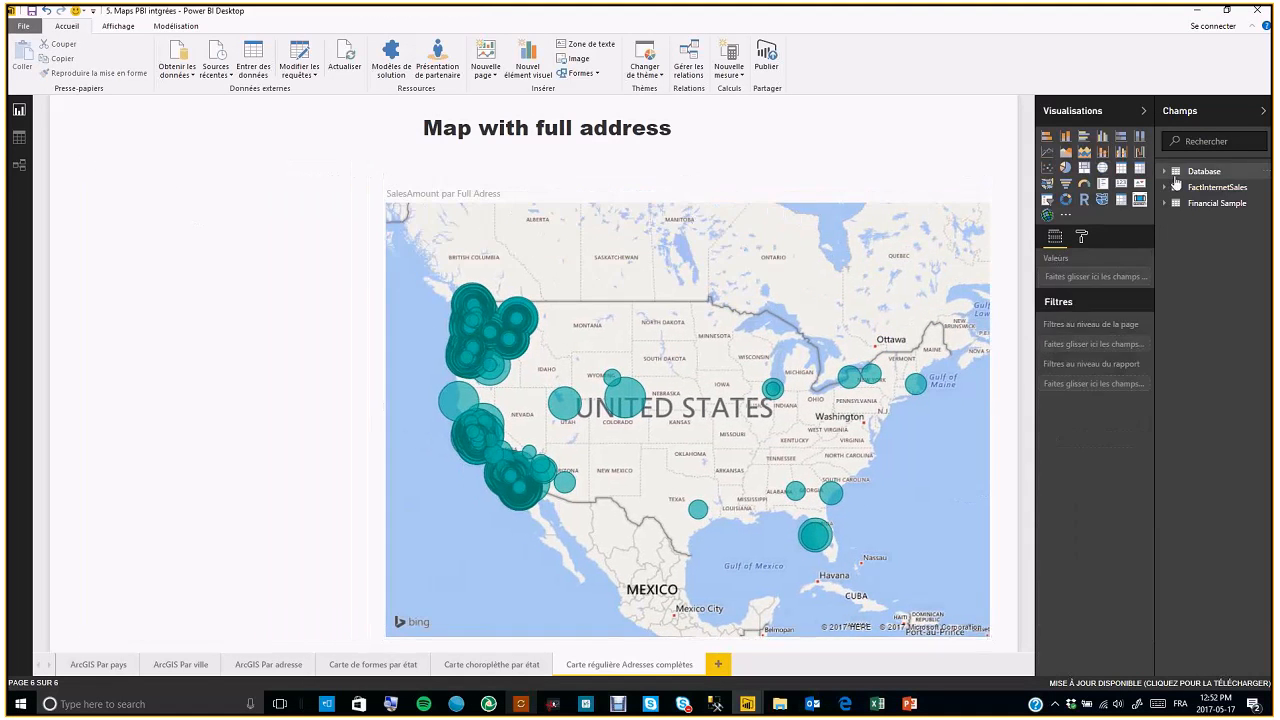
# Create a column chart of SalesAmount by City from the FactInternetSales fields in the empty area beside the map
pyautogui.click(1176, 186)
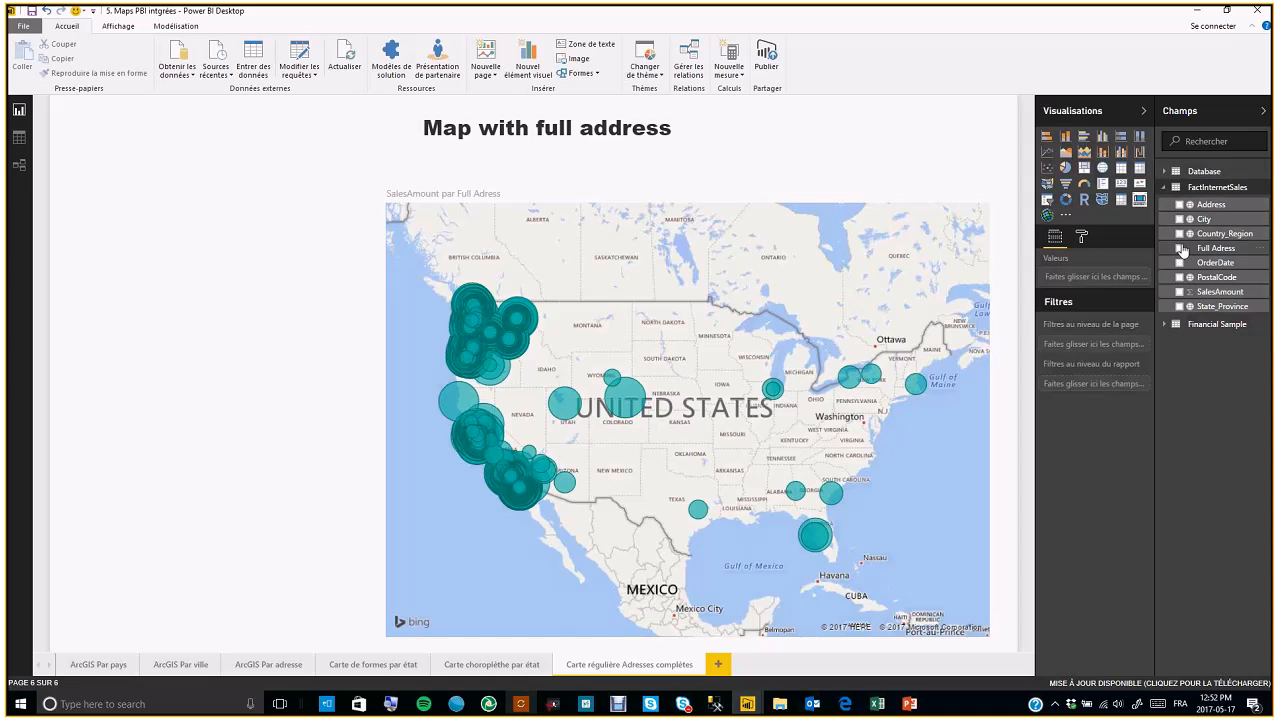
pyautogui.click(911, 220)
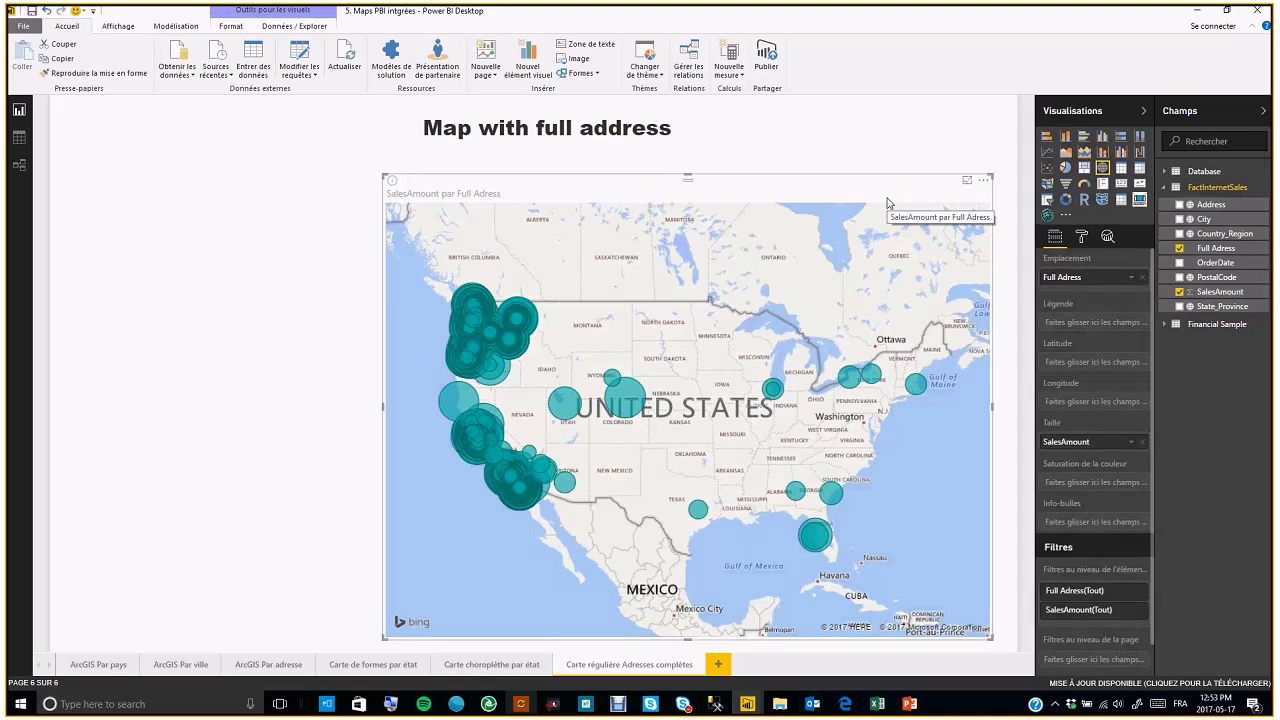
pyautogui.click(243, 349)
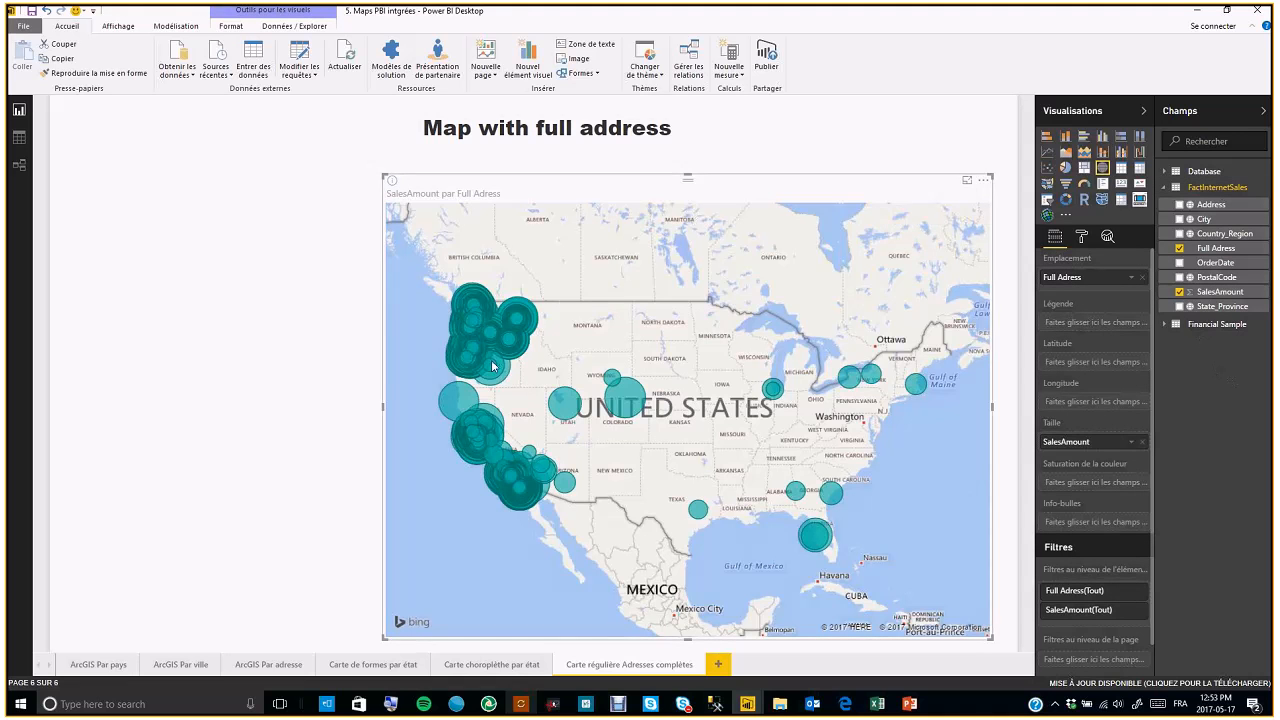
pyautogui.click(1179, 292)
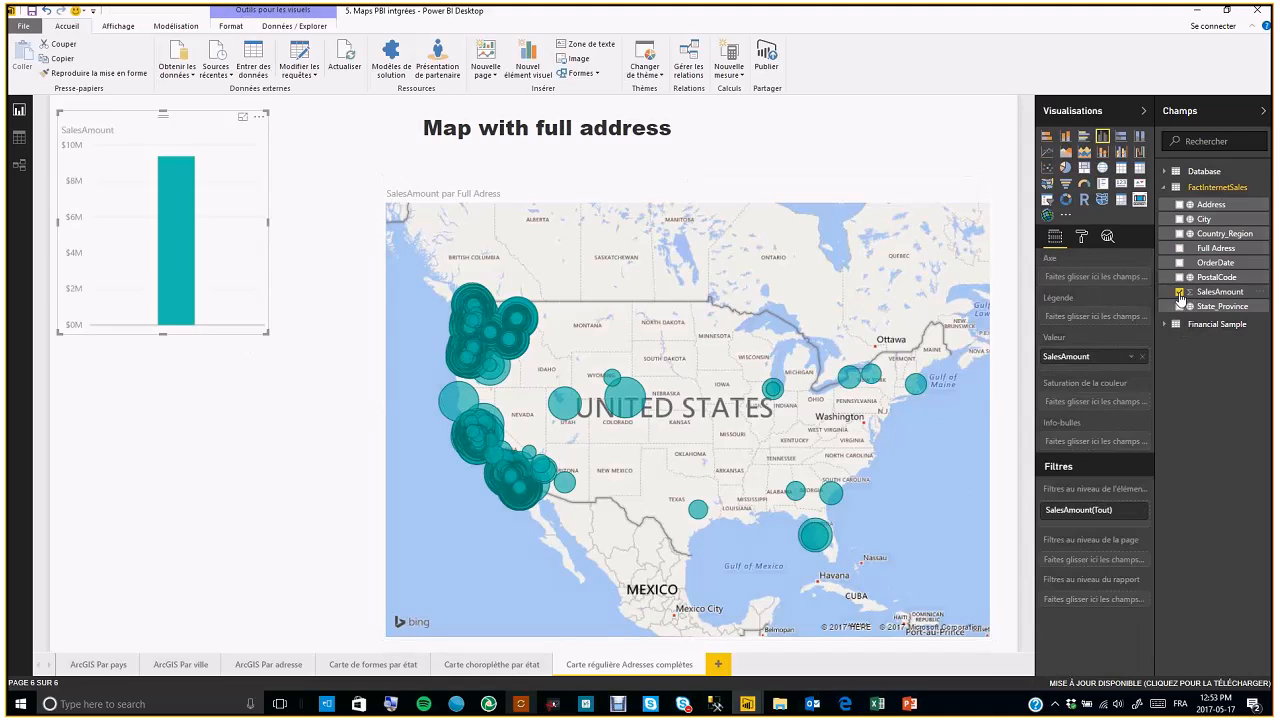
pyautogui.click(1180, 233)
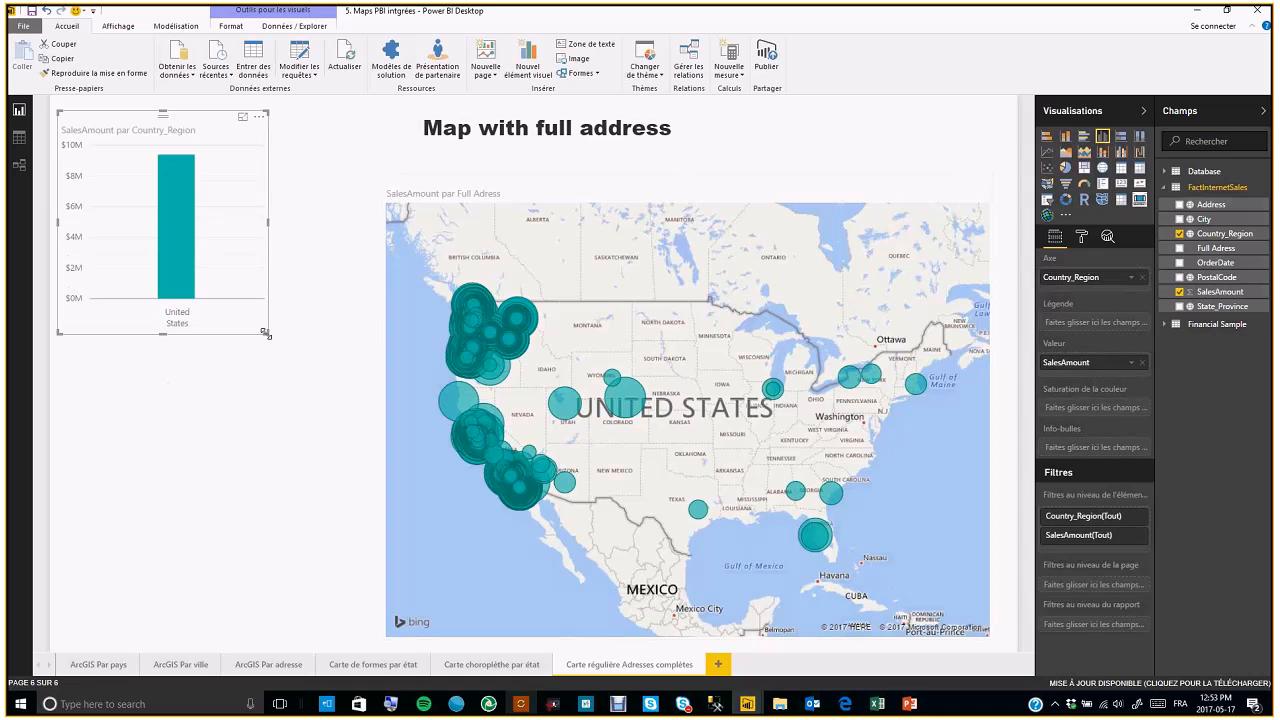
pyautogui.click(1180, 234)
pyautogui.click(1180, 219)
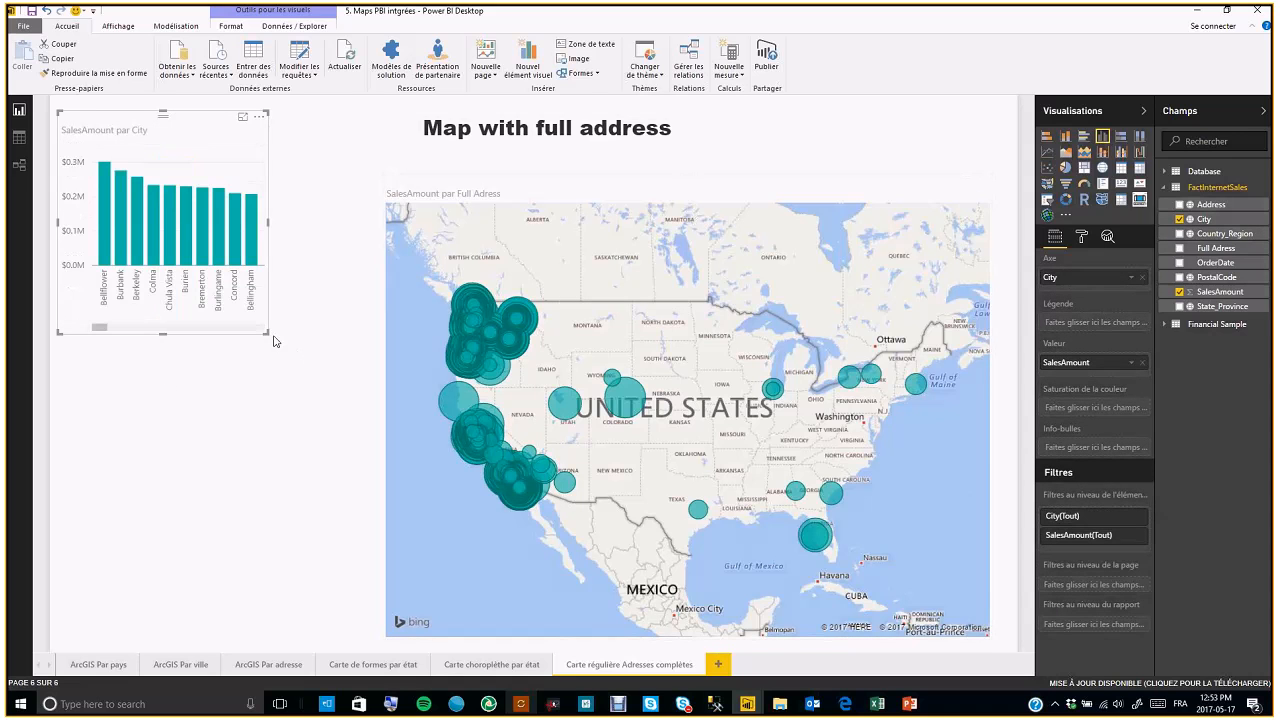
# Enlarge the city column chart and move it down alongside the map
pyautogui.moveTo(268, 334); pyautogui.dragTo(346, 440)
pyautogui.moveTo(201, 110); pyautogui.dragTo(201, 212)
# Select the Bellflower, Berkeley and Burien bars in turn to cross-filter the address map
pyautogui.click(108, 315)
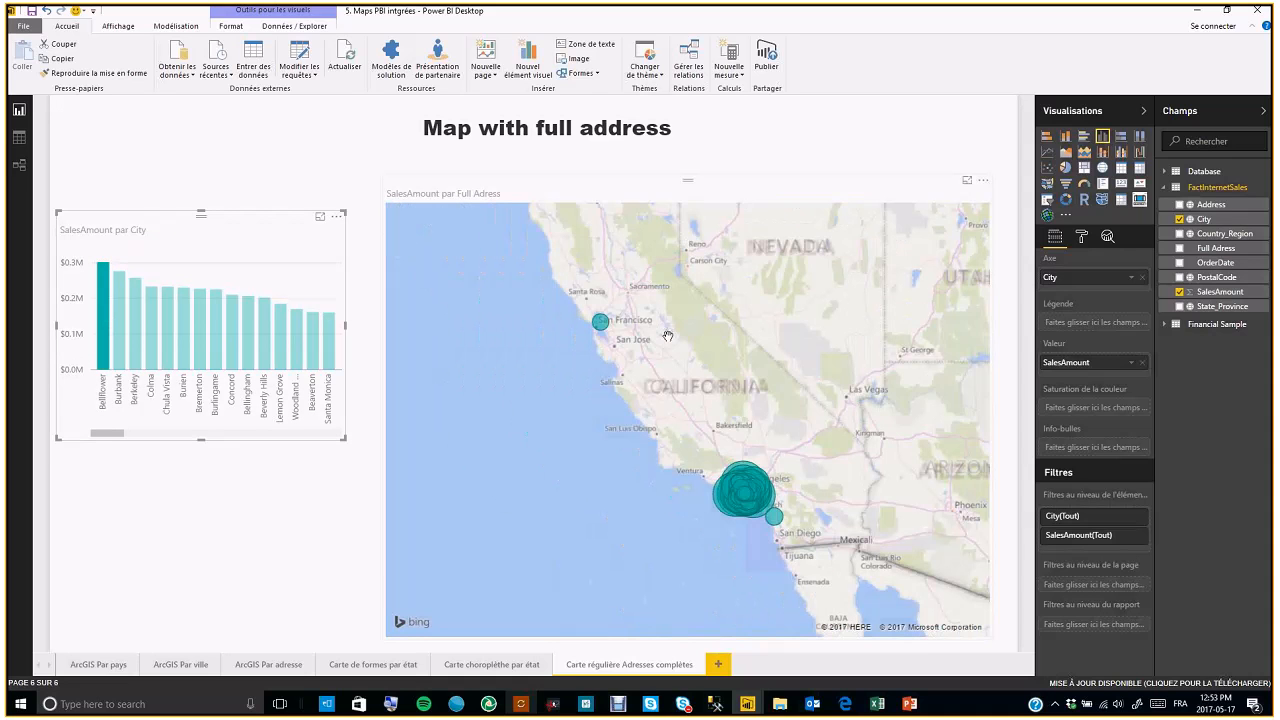
pyautogui.click(136, 352)
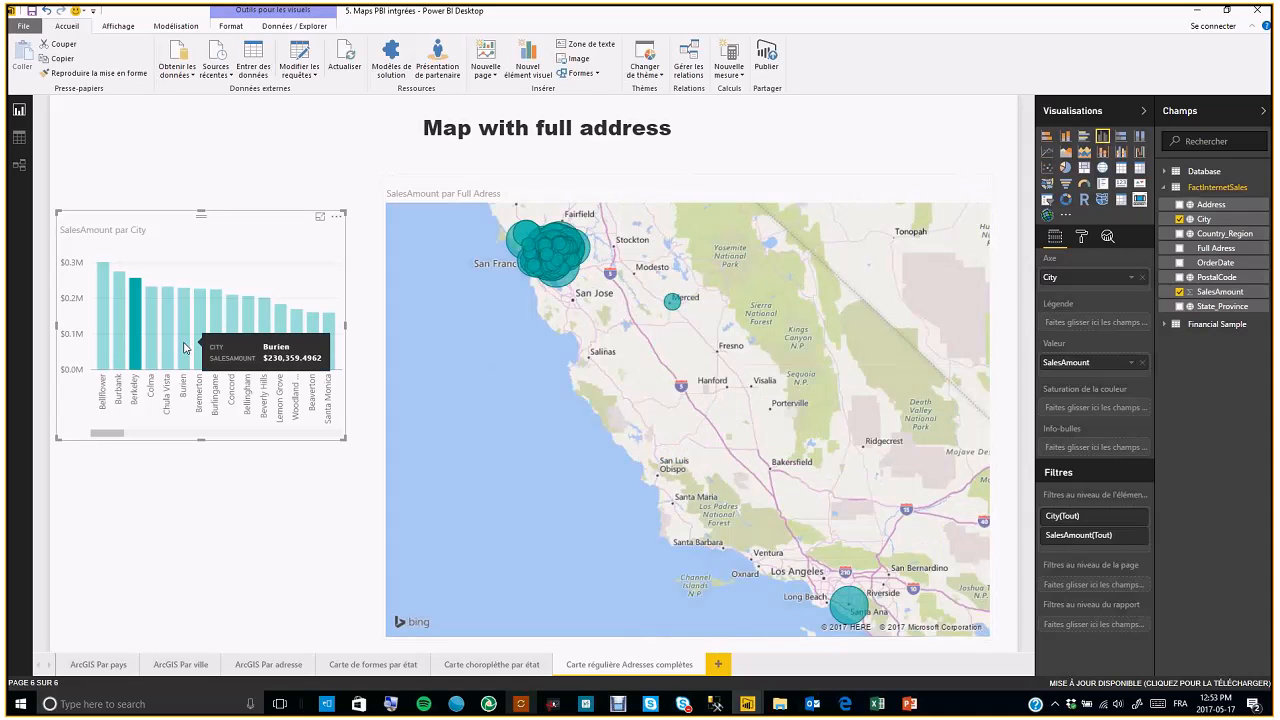
pyautogui.click(184, 348)
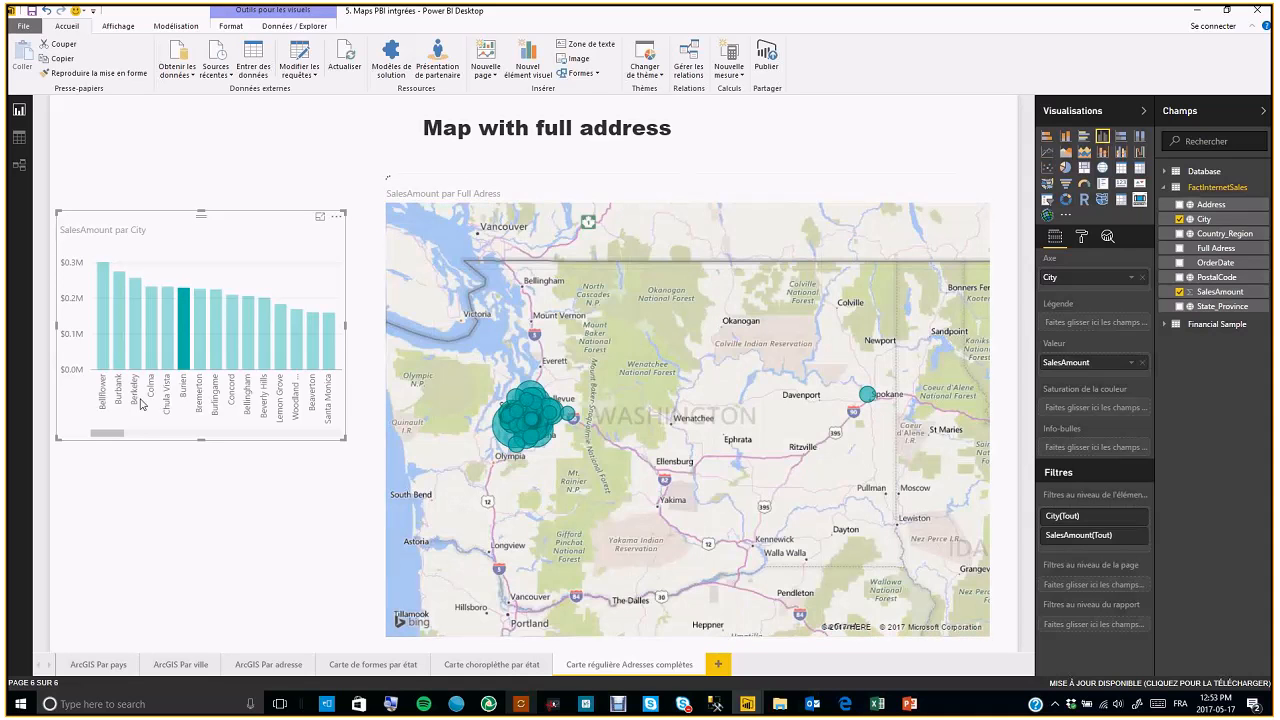
pyautogui.moveTo(541, 424)
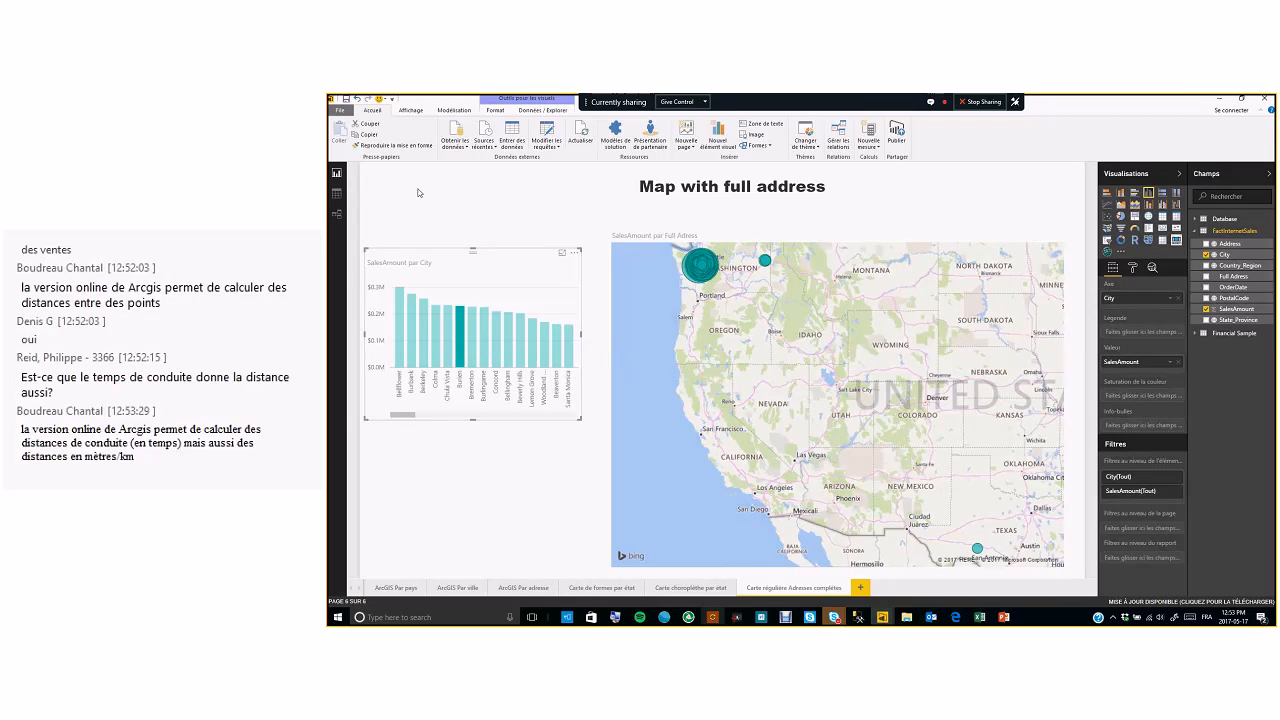
# Shorten the city chart and select the Beaverton bar to filter the map, inspecting one address bubble
pyautogui.moveTo(473, 419); pyautogui.dragTo(474, 387)
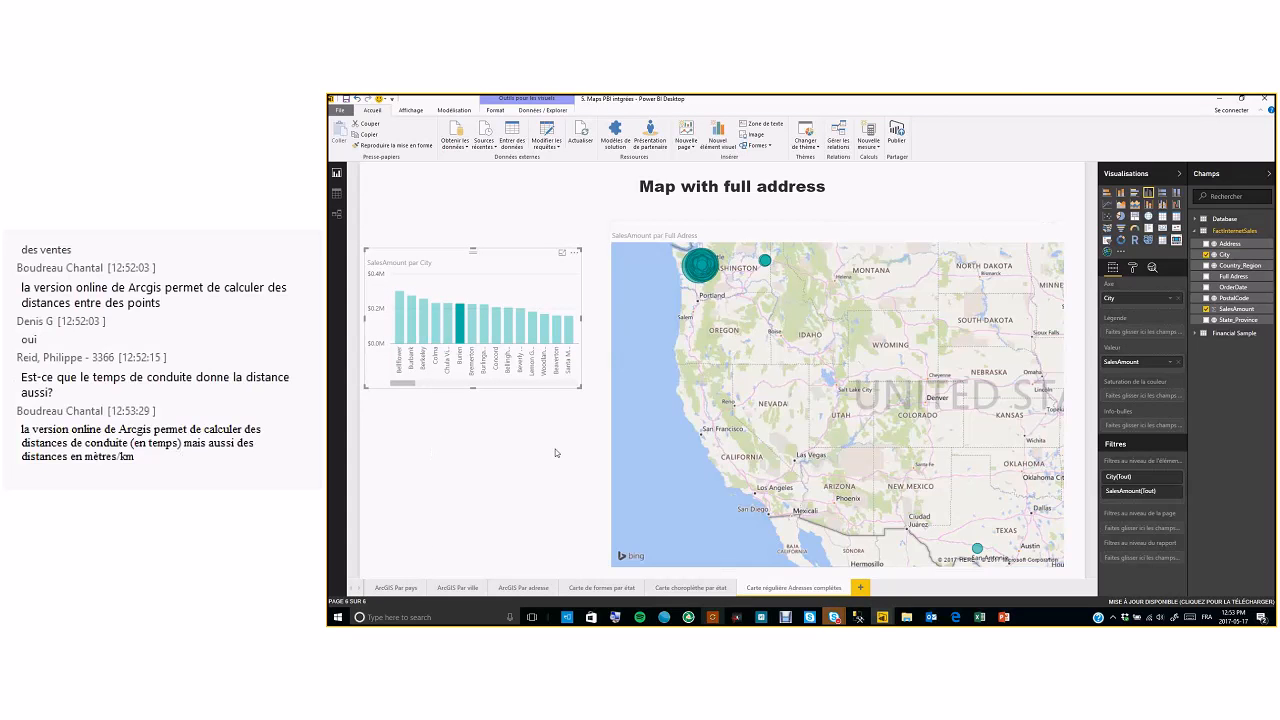
pyautogui.click(559, 332)
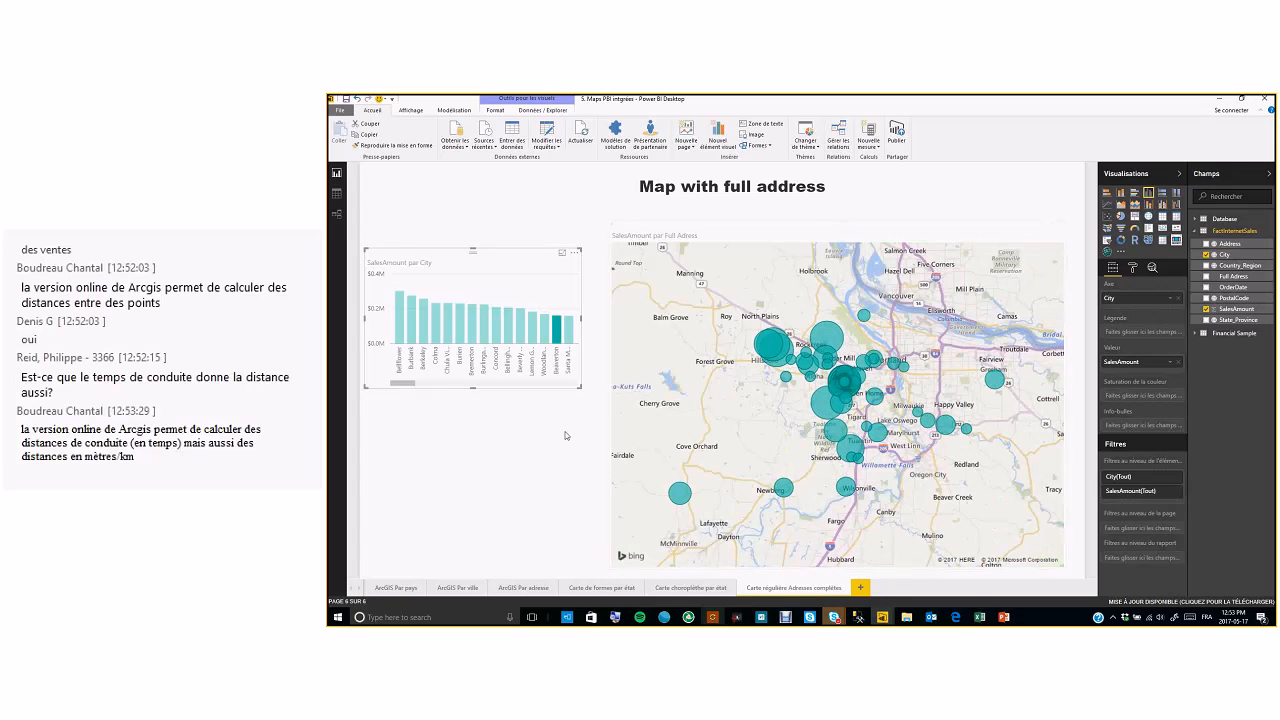
pyautogui.click(684, 498)
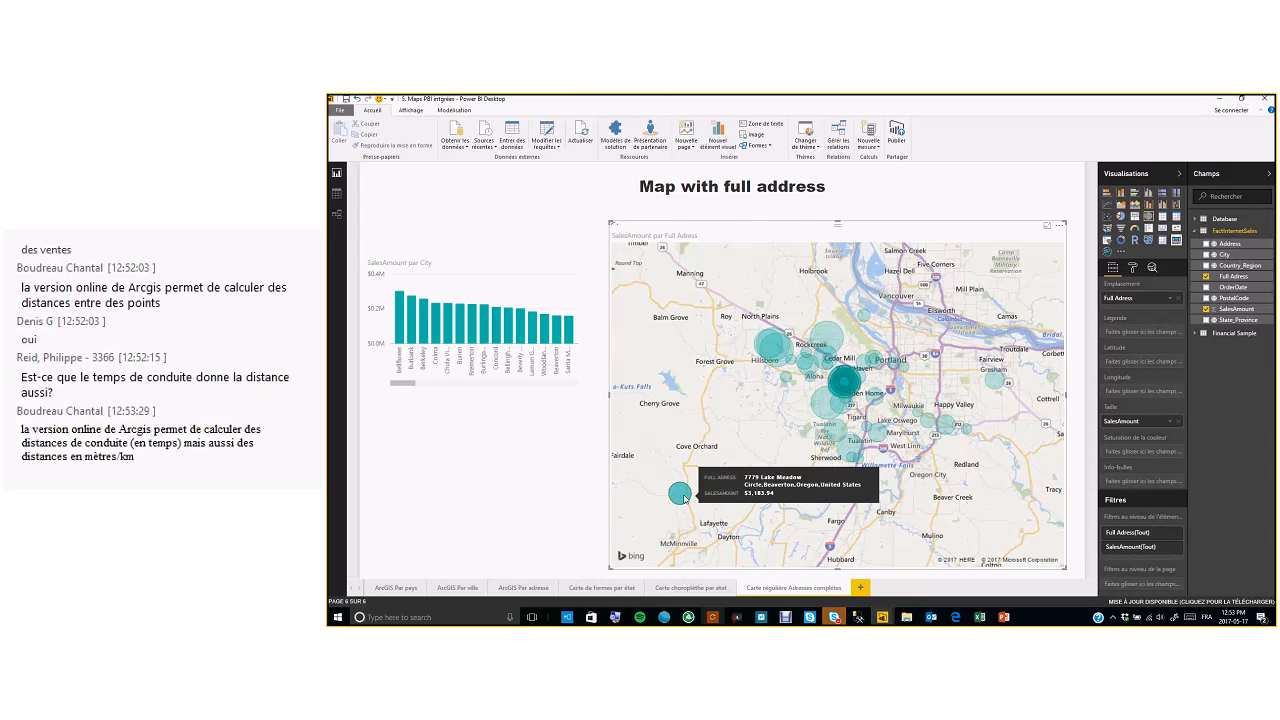
# Clear the chart selection and move the map visual slightly upward
pyautogui.click(447, 456)
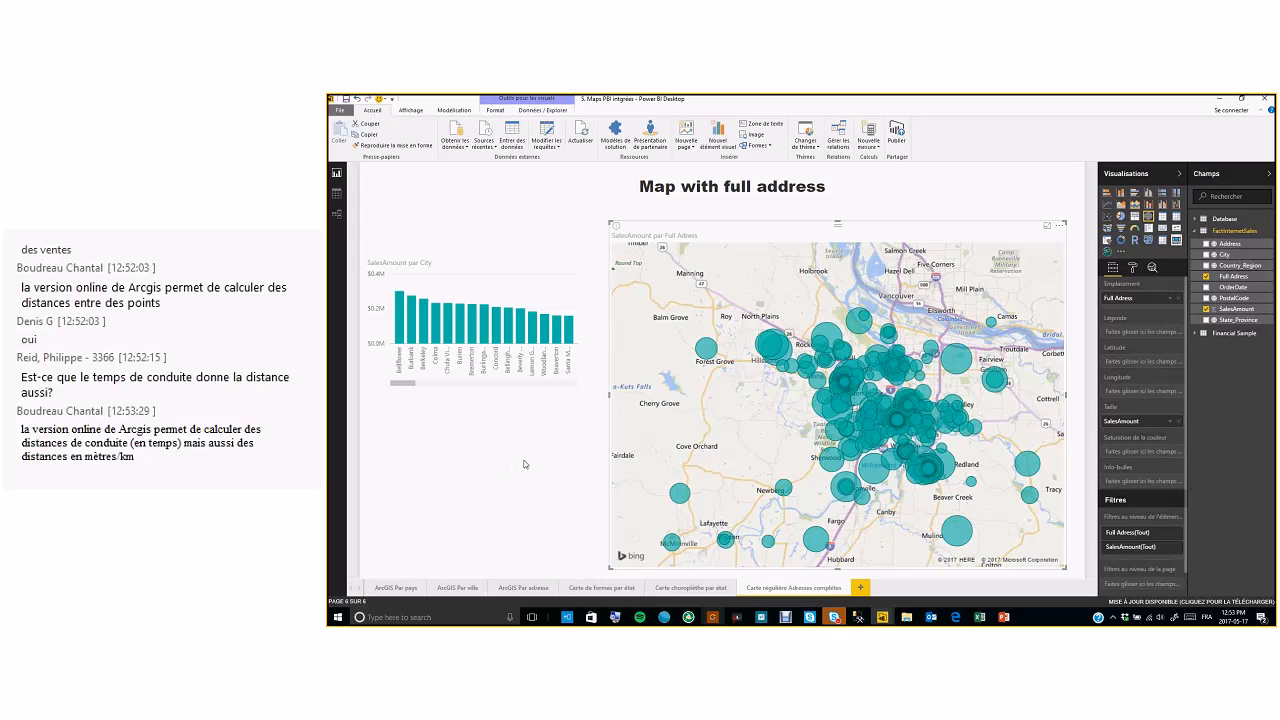
pyautogui.moveTo(609, 221); pyautogui.dragTo(611, 210)
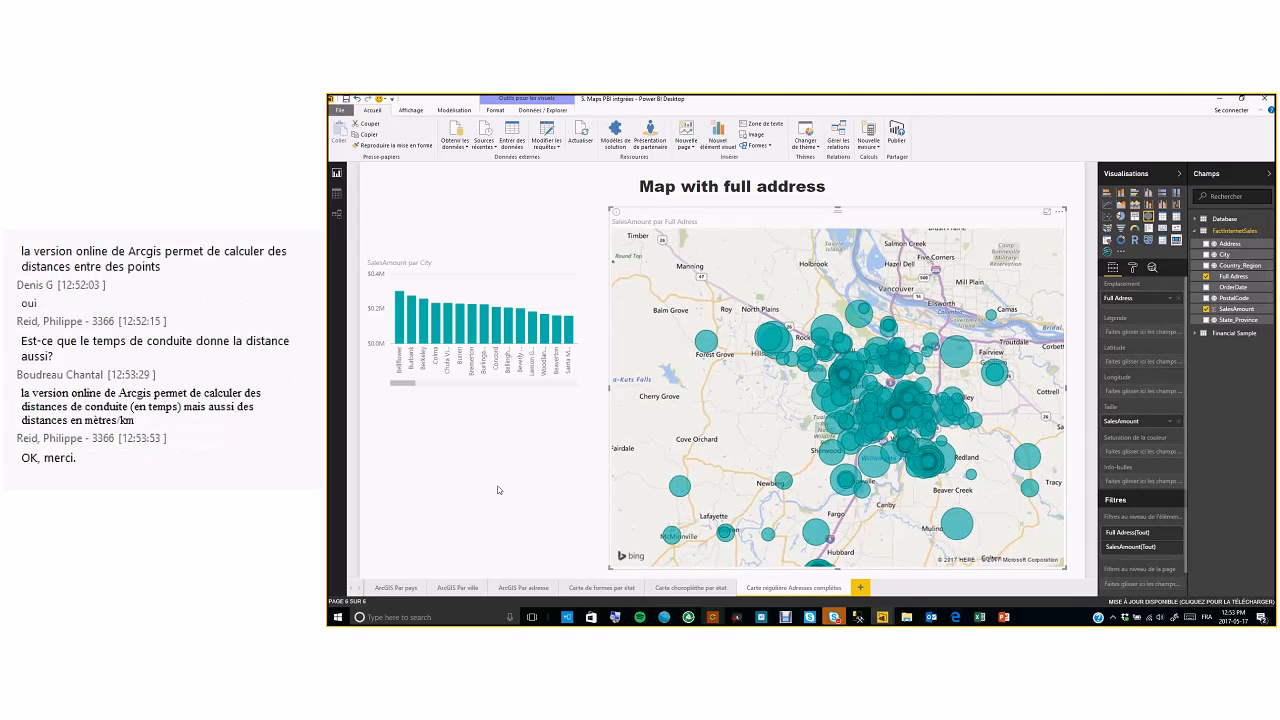